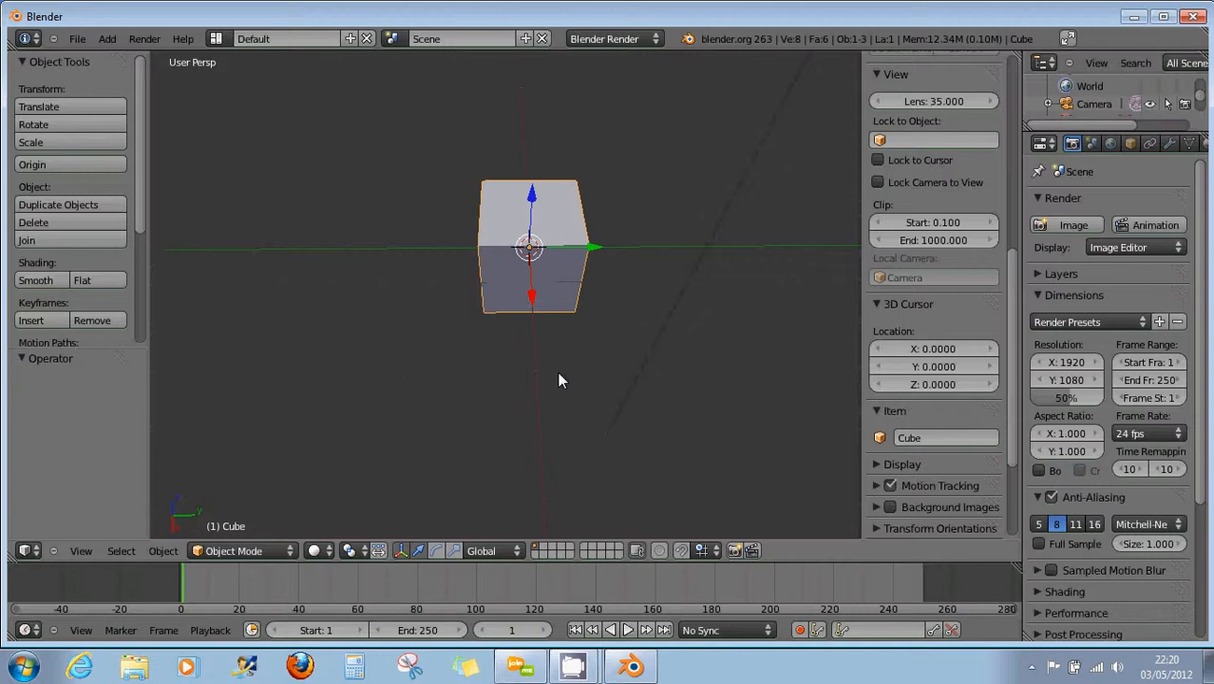
Subdivide the entire cube mesh in Edit Mode with 10 cuts
{"action": "key", "text": "w"}
{"action": "key", "text": "Tab"}
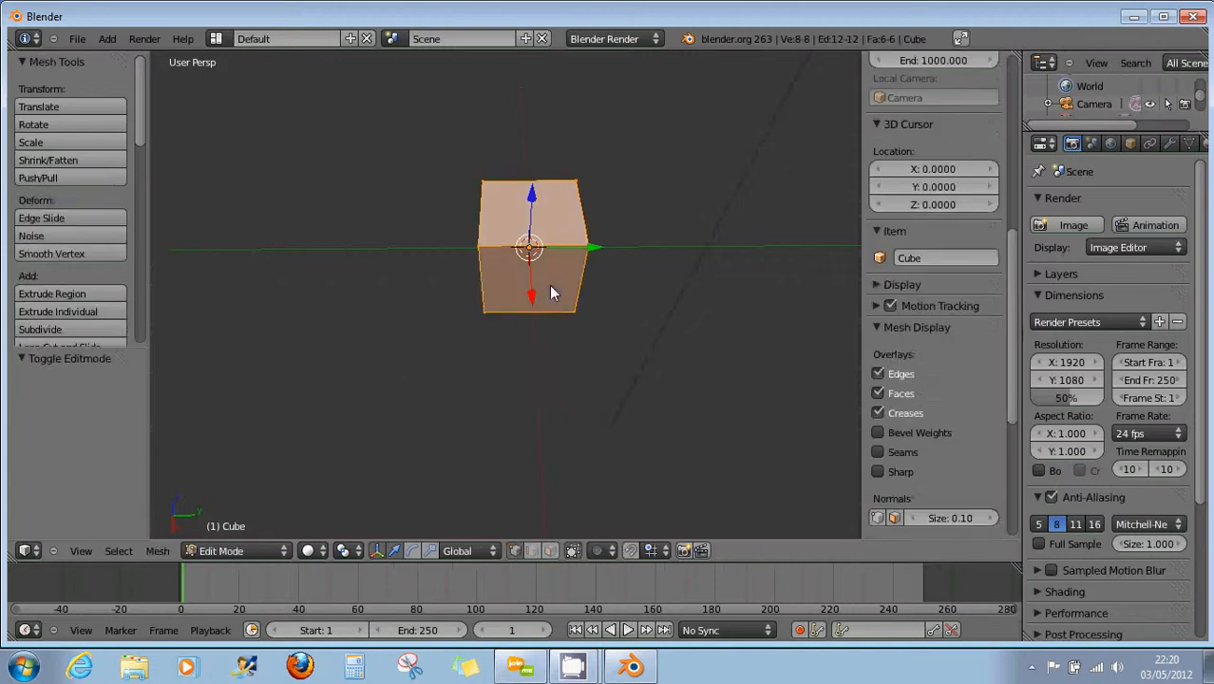
{"action": "left_click", "coordinate": [67, 330]}
{"action": "left_click_drag", "start_coordinate": [79, 403], "coordinate": [232, 416]}
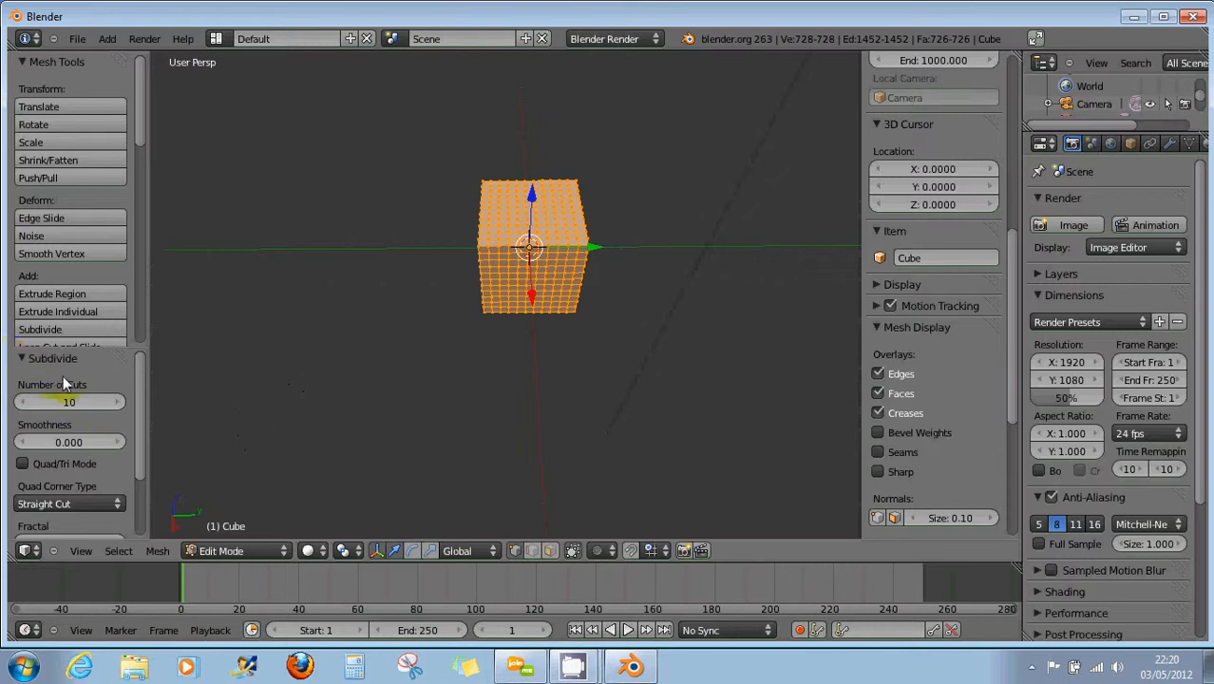
{"action": "left_click", "coordinate": [302, 389]}
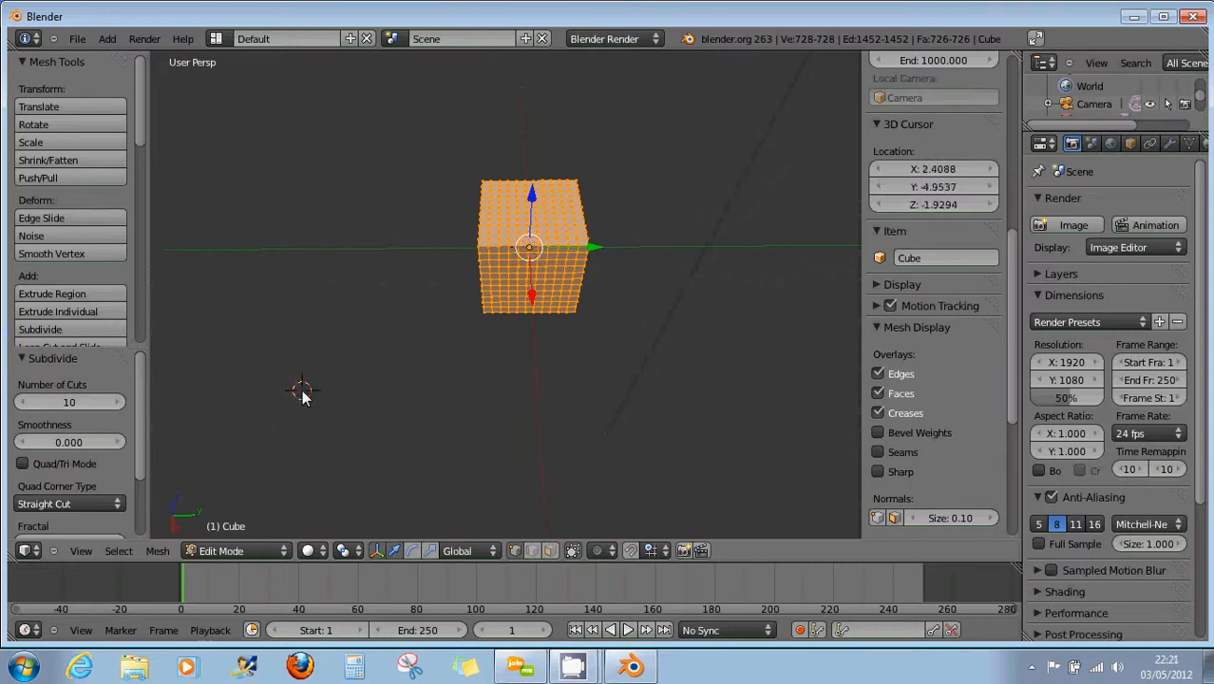
Subdivide the already divided cube mesh once more, using 2 cuts
{"action": "left_click", "coordinate": [73, 329]}
{"action": "left_click_drag", "start_coordinate": [55, 404], "coordinate": [68, 402]}
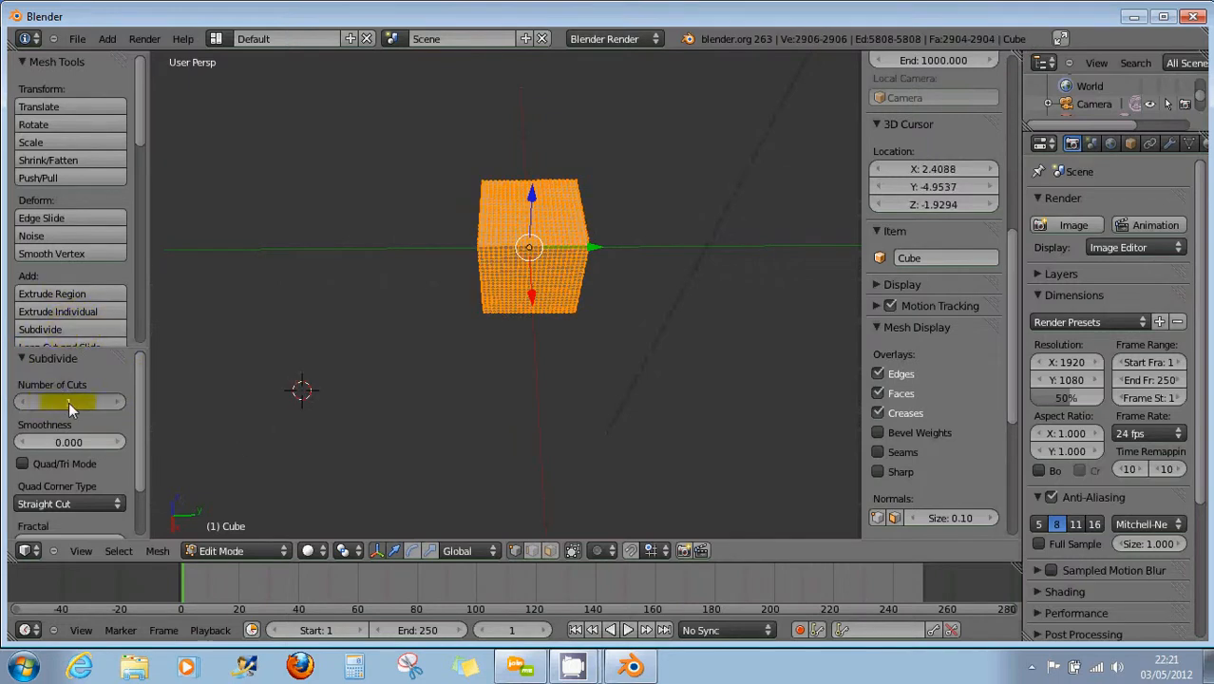
{"action": "left_click", "coordinate": [548, 362]}
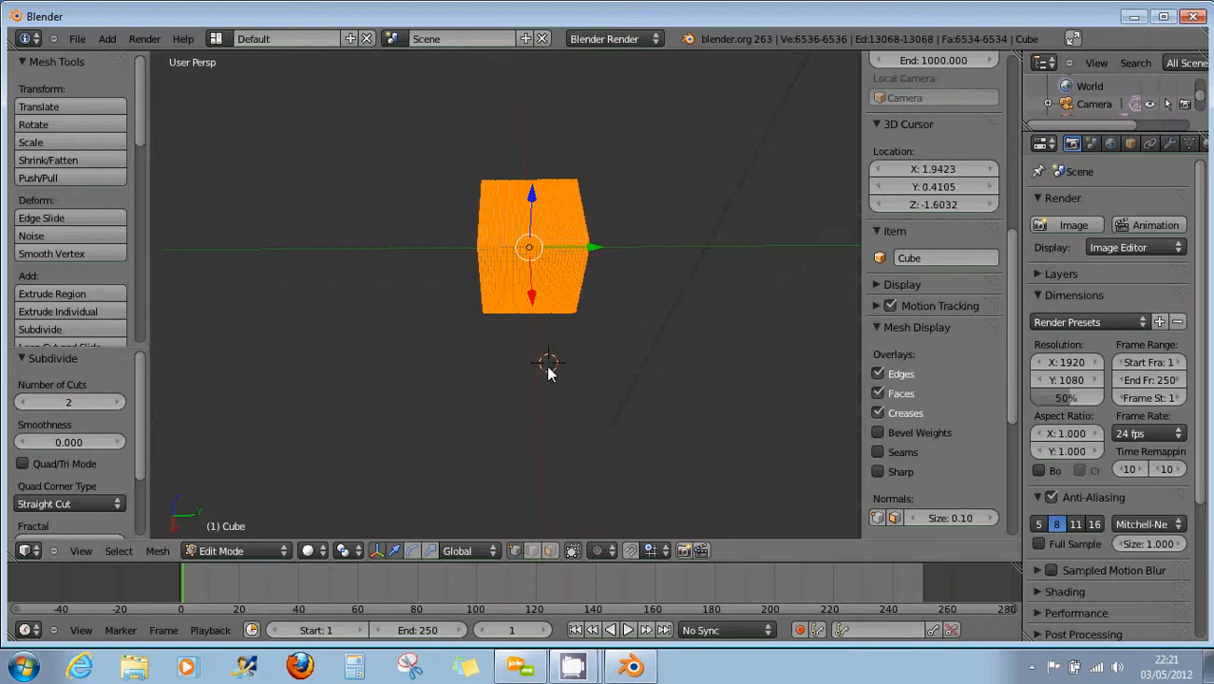
Leave Edit Mode and, in top view, add a Nurbs Curve diagonally below and to the right of the cube
{"action": "middle_click_drag", "start_coordinate": [547, 361], "coordinate": [535, 398]}
{"action": "key", "text": "KP_7"}
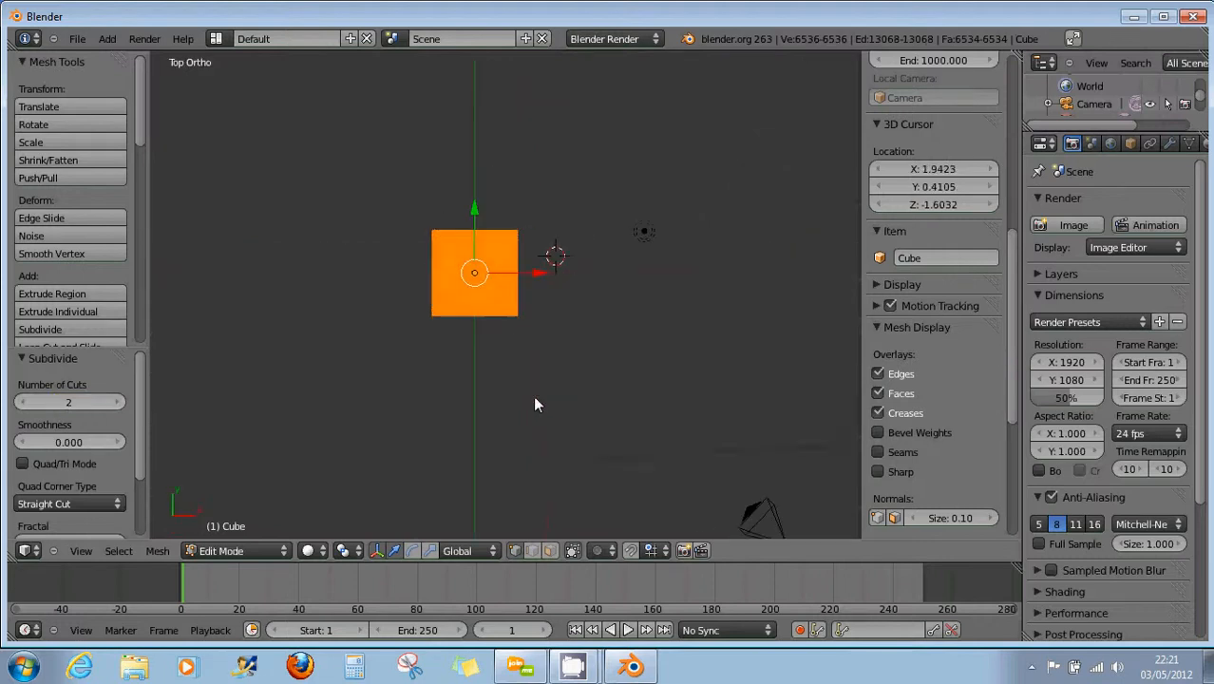
{"action": "left_click", "coordinate": [473, 369]}
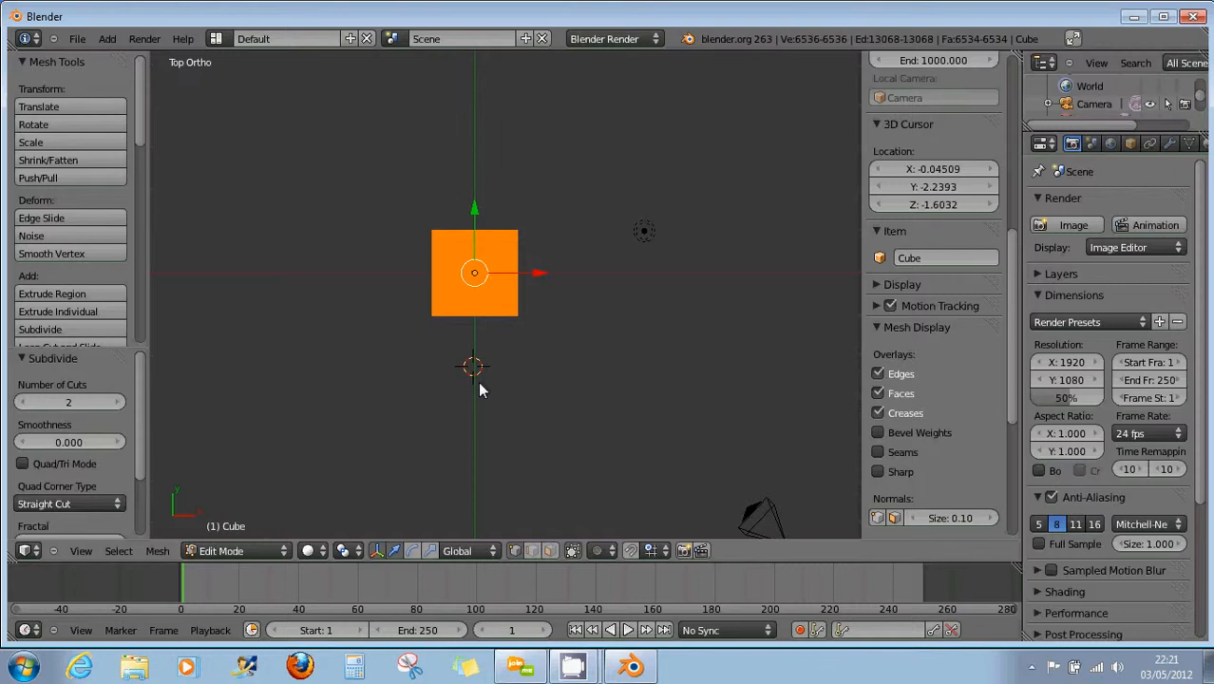
{"action": "key", "text": "shift+a"}
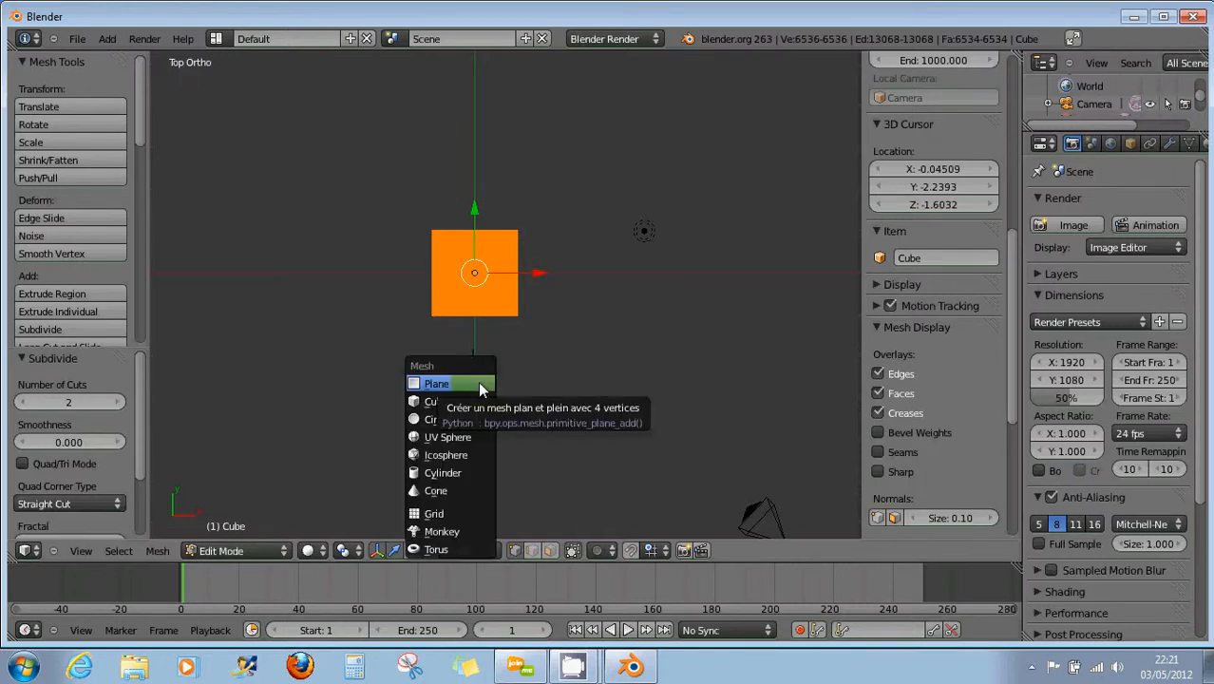
{"action": "left_click", "coordinate": [570, 362]}
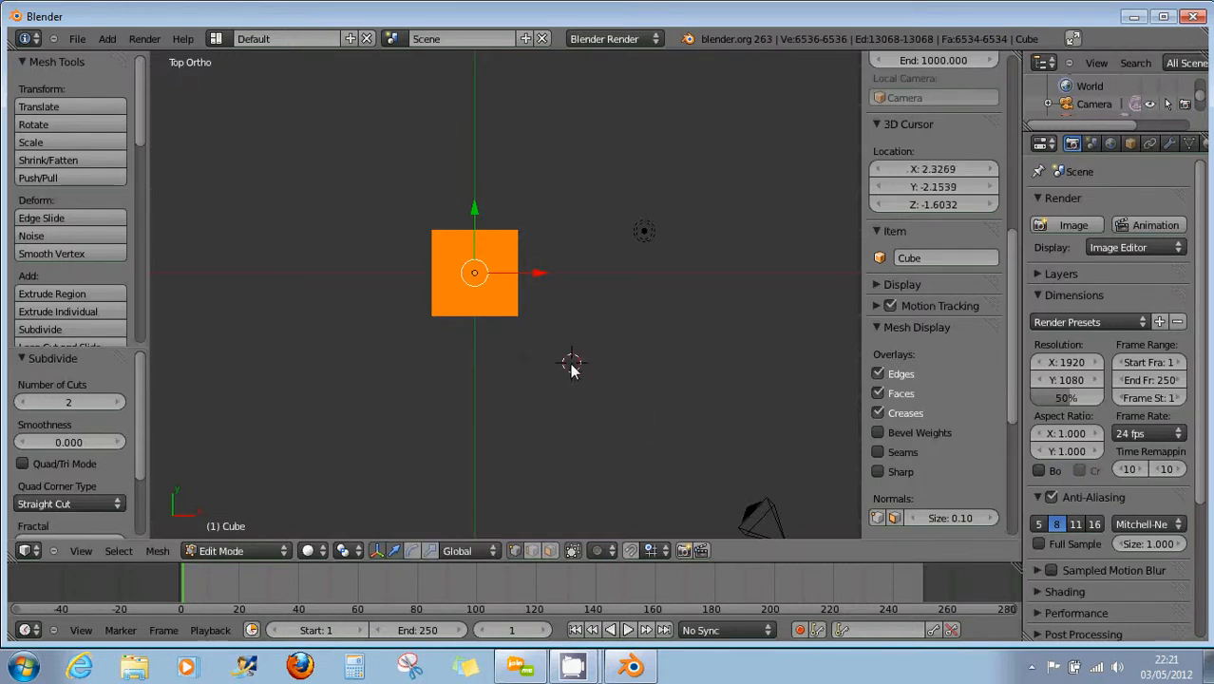
{"action": "key", "text": "Tab"}
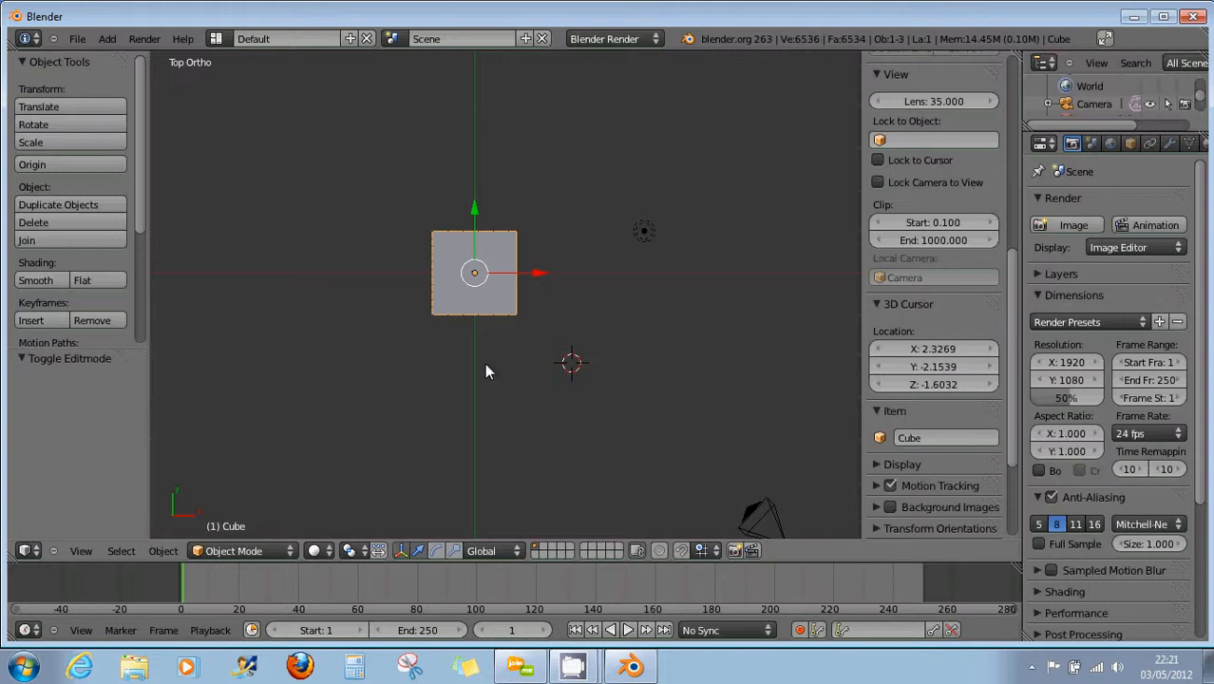
{"action": "key", "text": "shift+a"}
{"action": "mouse_move", "coordinate": [483, 384]}
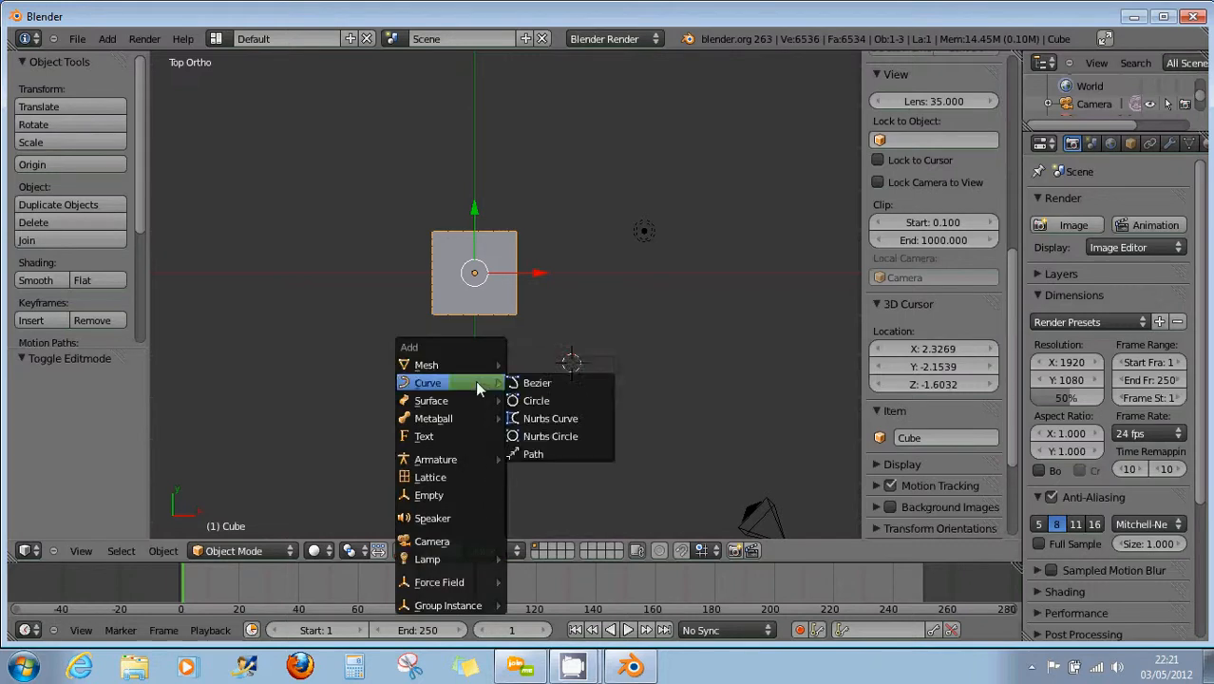
{"action": "left_click", "coordinate": [537, 425]}
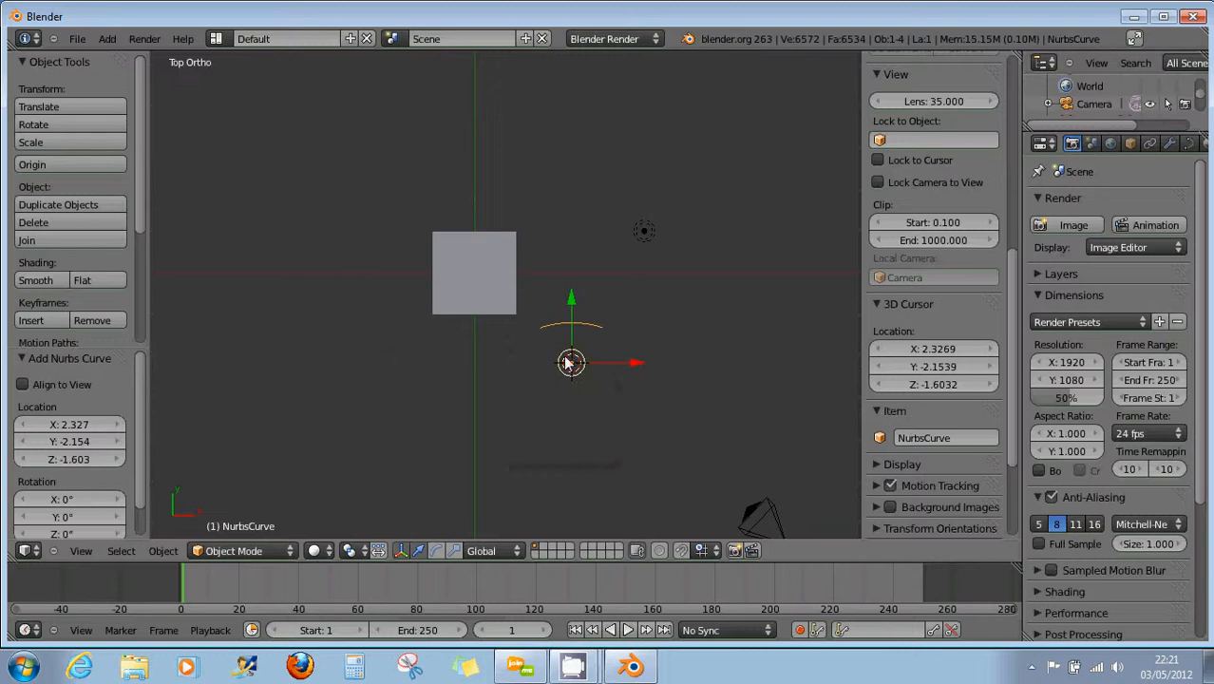
Move the curve about -0.88 along Y, and along X until it is centred in front of the cube
{"action": "left_click_drag", "start_coordinate": [570, 307], "coordinate": [571, 343]}
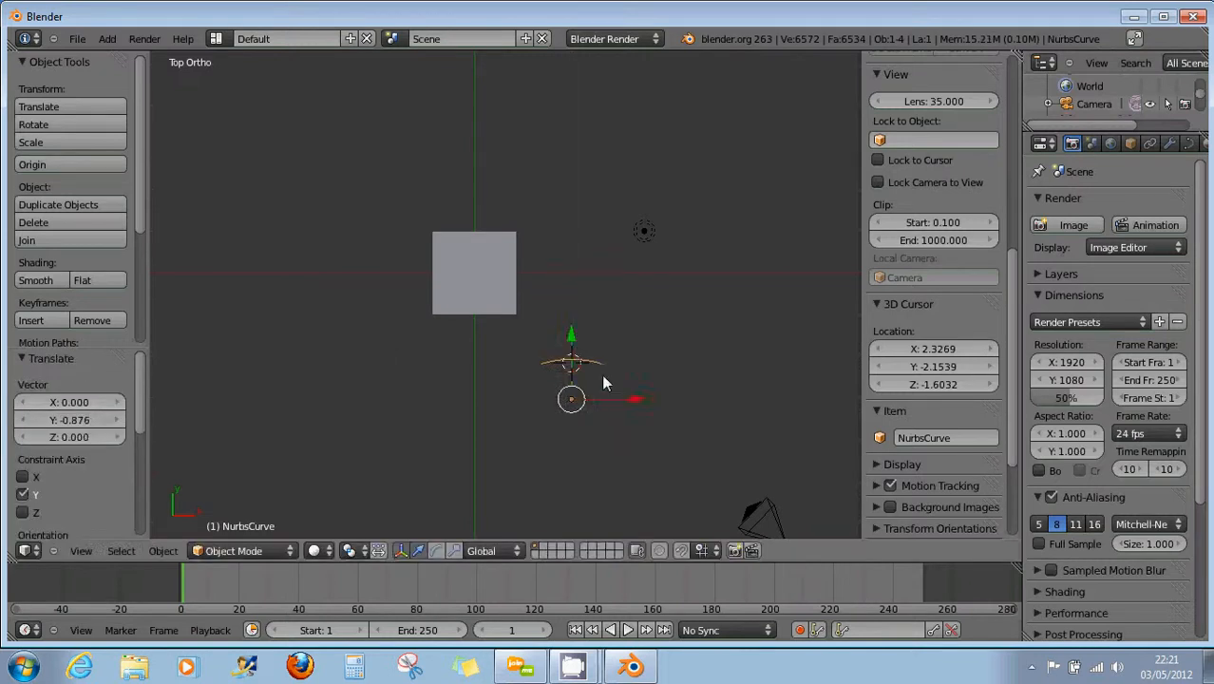
{"action": "left_click_drag", "start_coordinate": [636, 404], "coordinate": [538, 404]}
Extend the curve with one extra control point at each end, the left one at about X -4.28, Y -3.71
{"action": "key", "text": "Tab"}
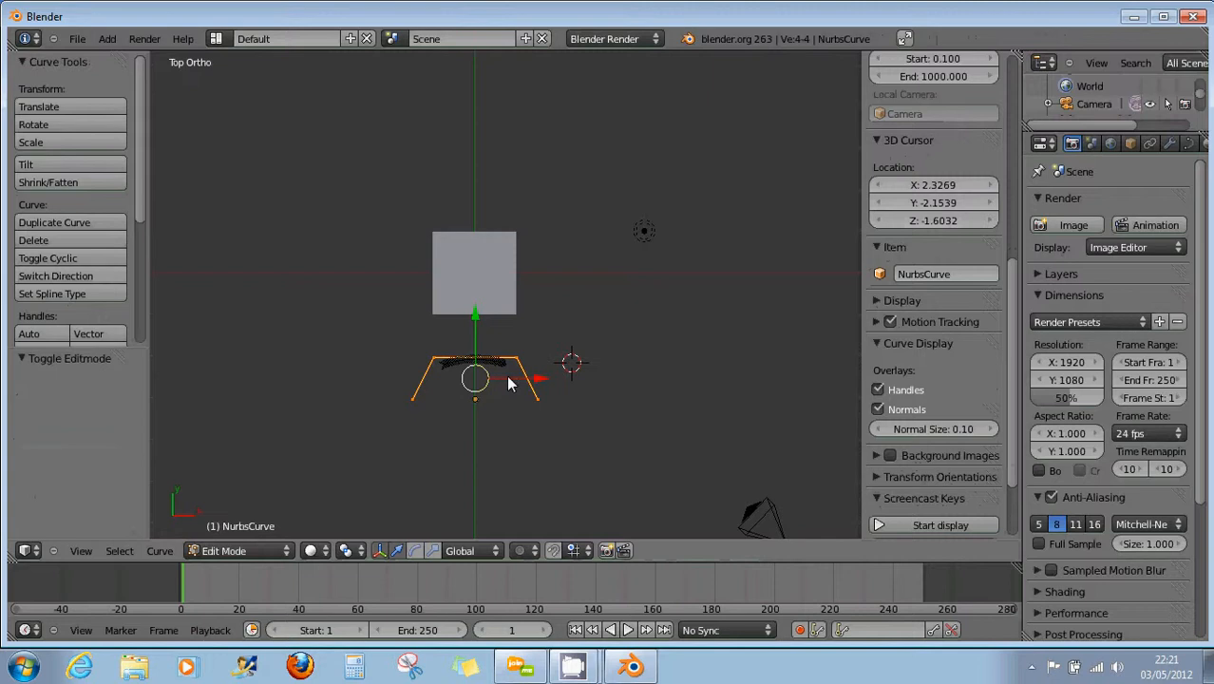
{"action": "right_click", "coordinate": [537, 400]}
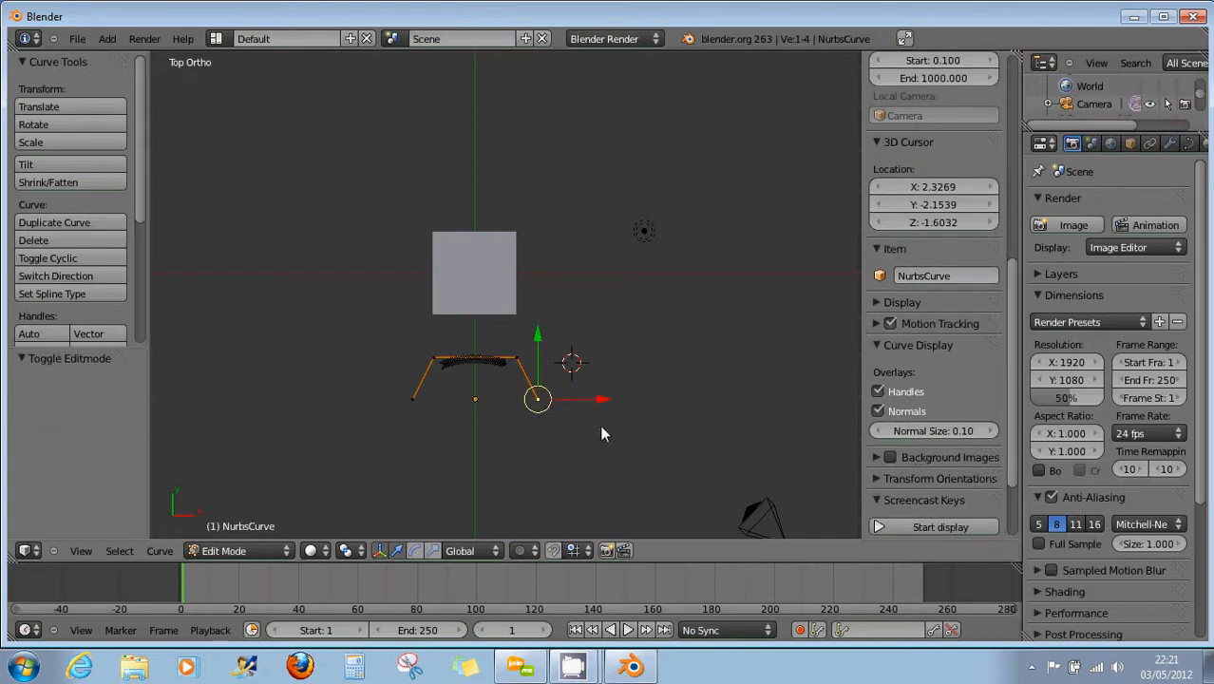
{"action": "left_click", "coordinate": [634, 428], "text": "ctrl"}
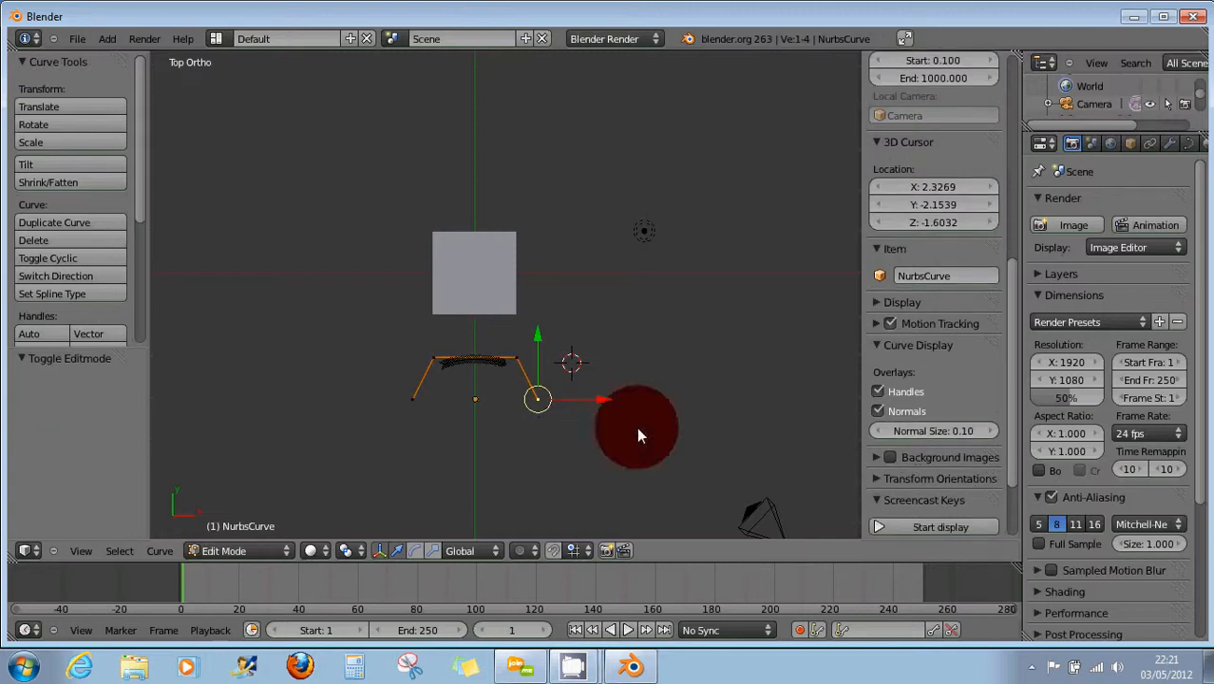
{"action": "right_click", "coordinate": [414, 402]}
{"action": "left_click", "coordinate": [296, 426], "text": "ctrl"}
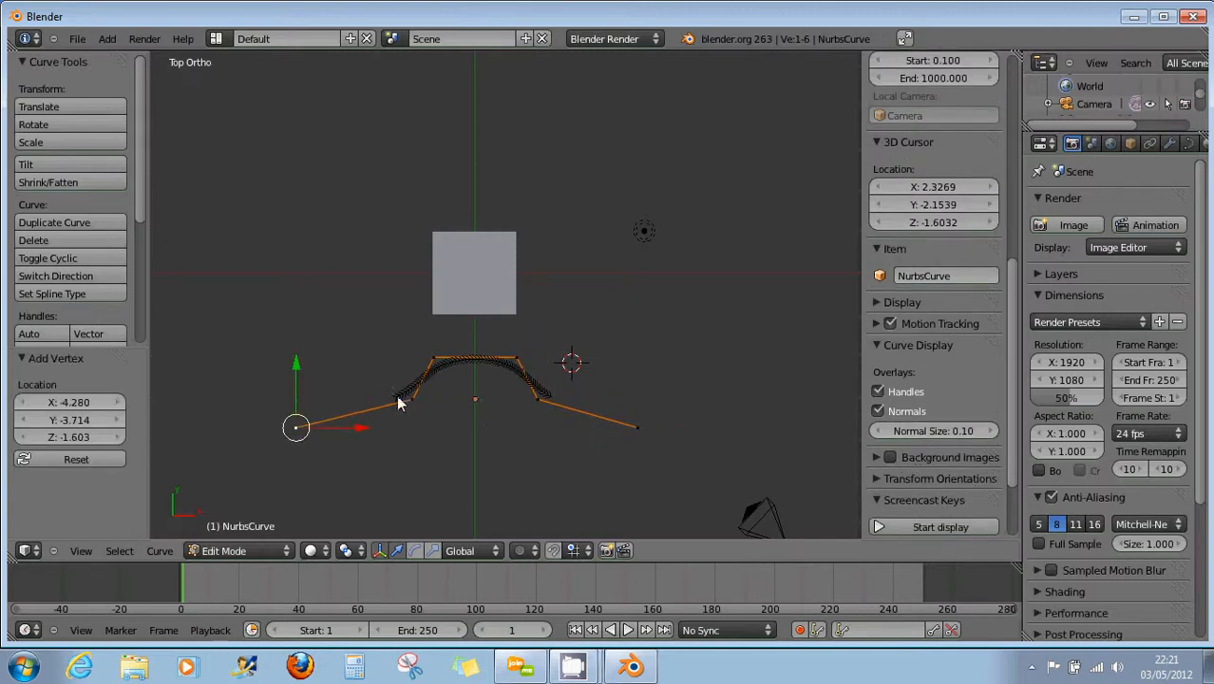
{"action": "key", "text": "Tab"}
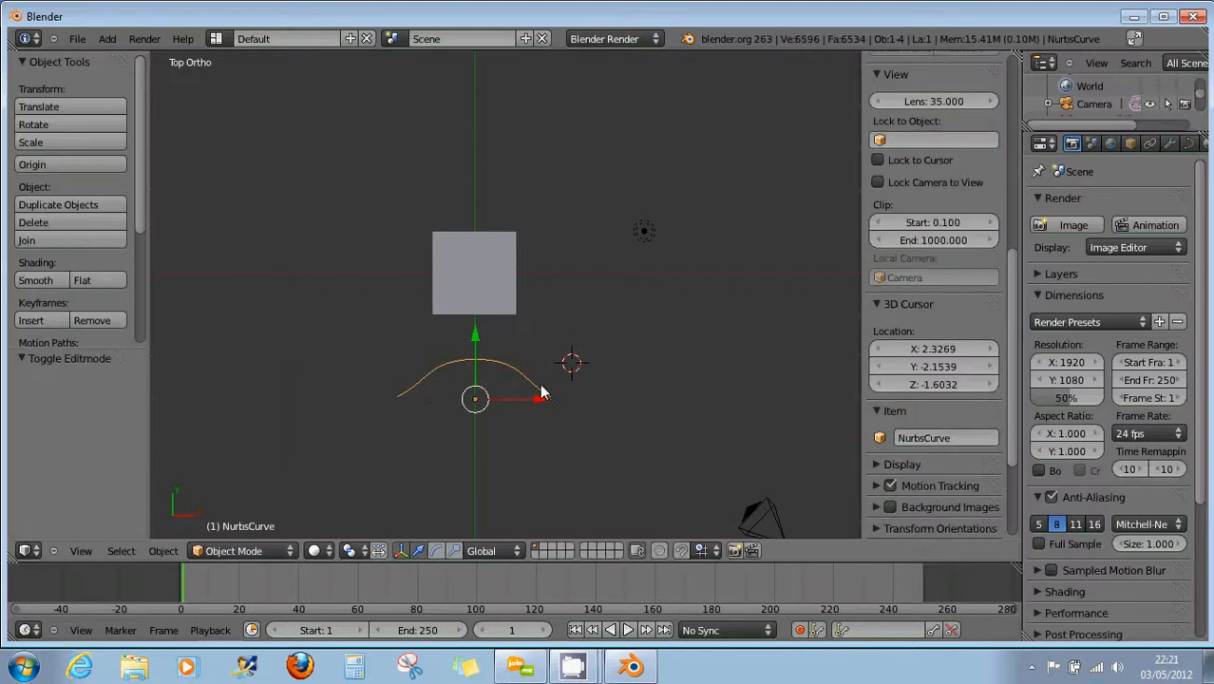
Add a Curve modifier to the cube and set NurbsCurve as its deforming object
{"action": "right_click", "coordinate": [492, 283]}
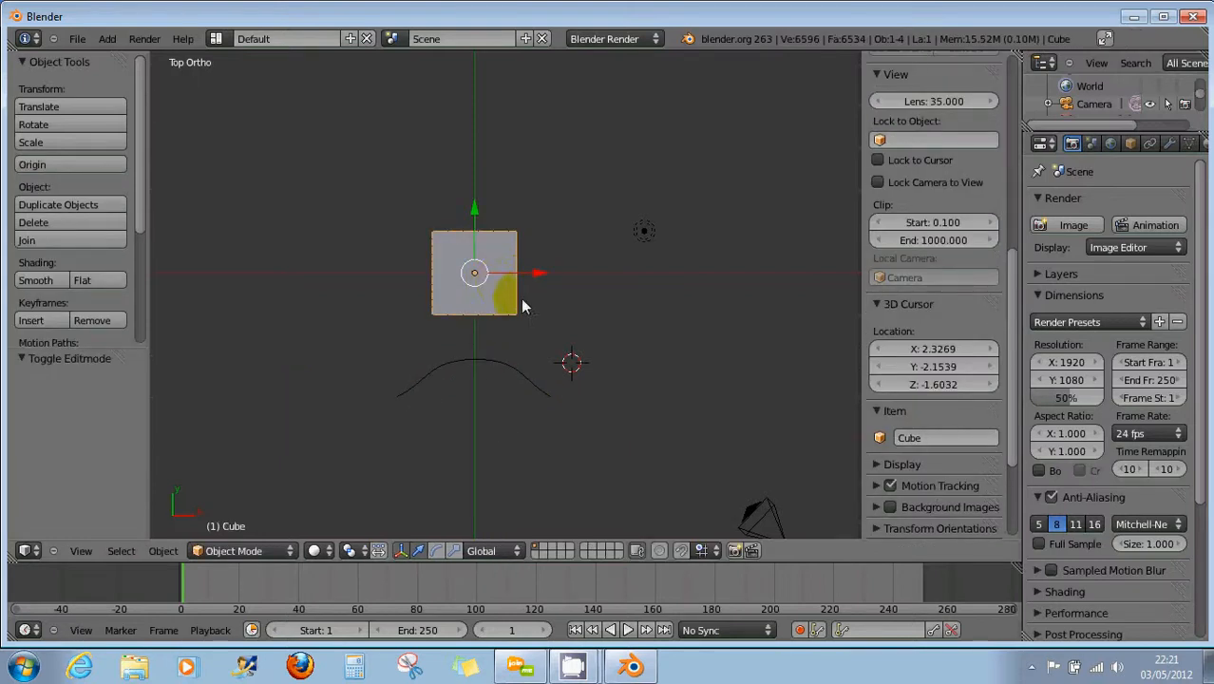
{"action": "left_click", "coordinate": [1168, 143]}
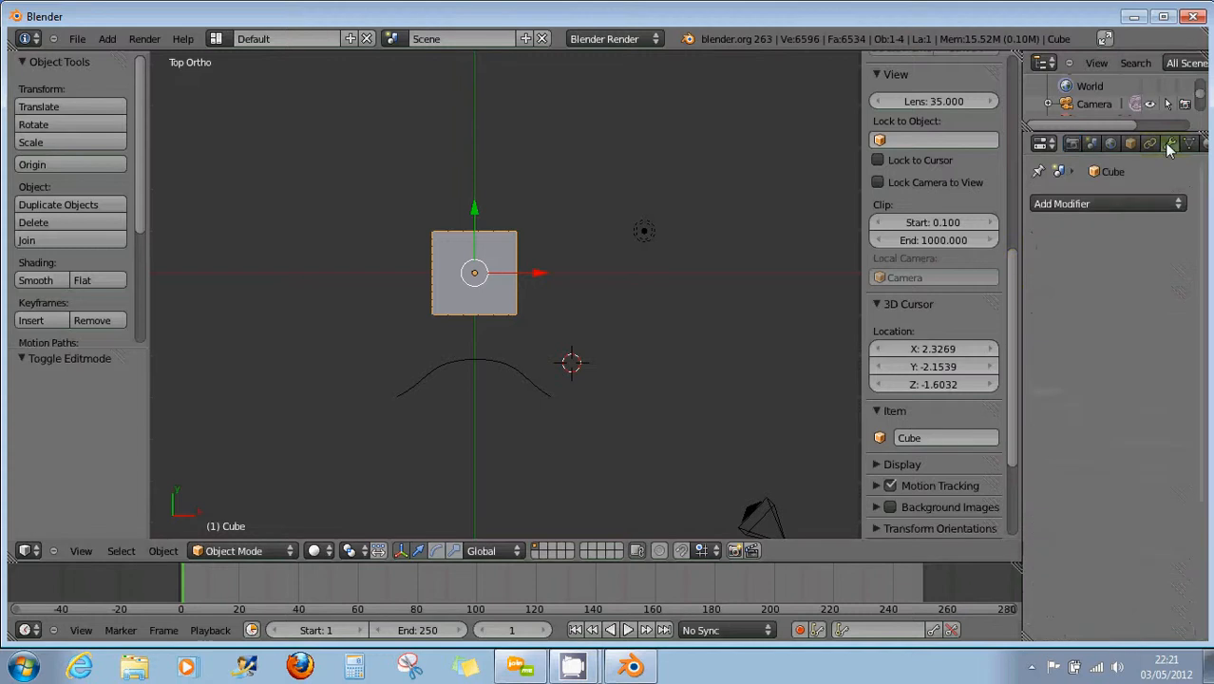
{"action": "left_click", "coordinate": [1096, 203]}
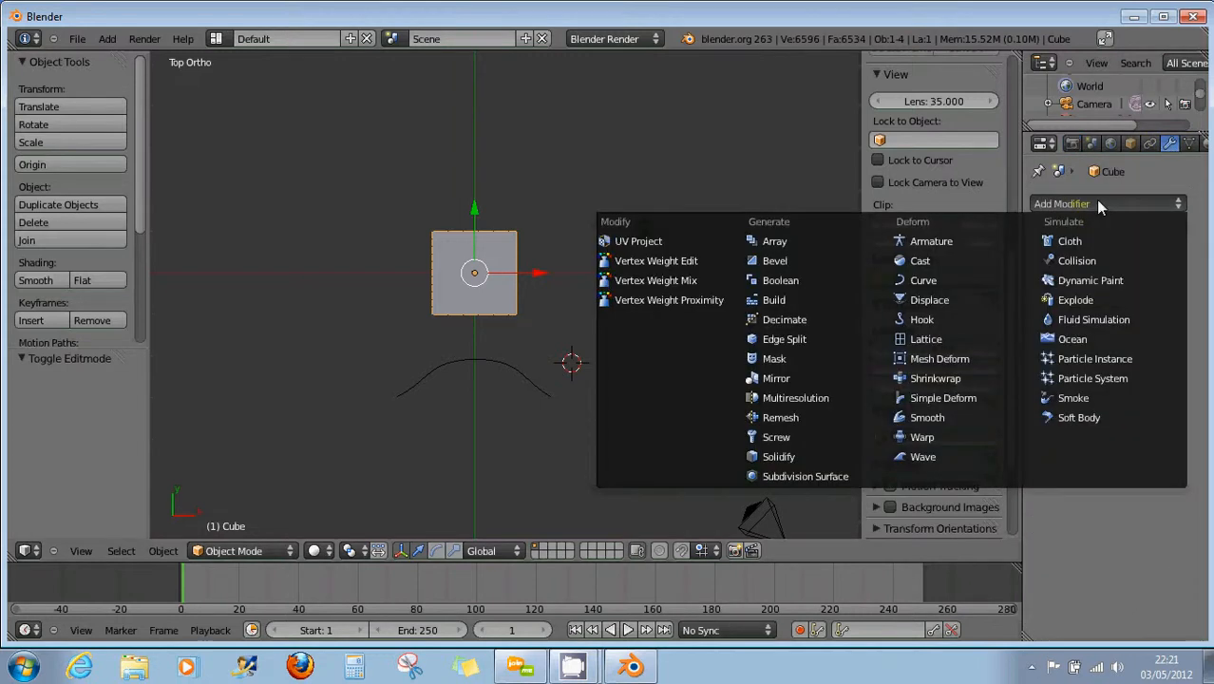
{"action": "left_click", "coordinate": [935, 281]}
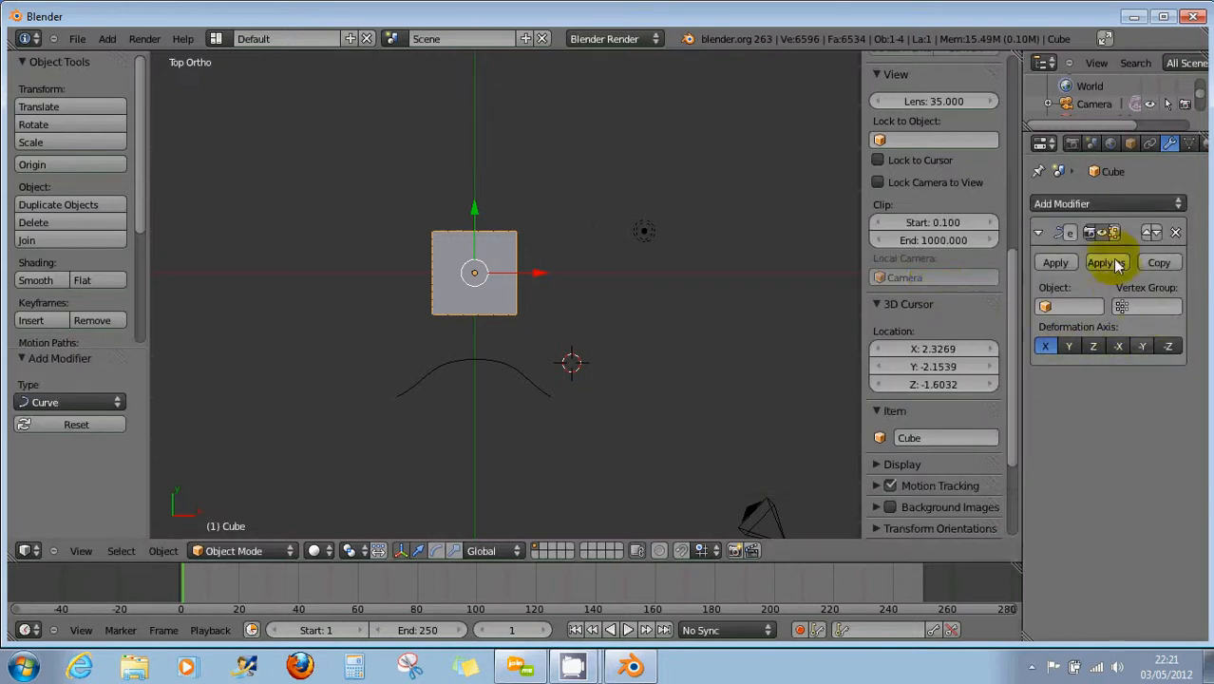
{"action": "left_click", "coordinate": [1044, 305]}
{"action": "left_click", "coordinate": [1068, 333]}
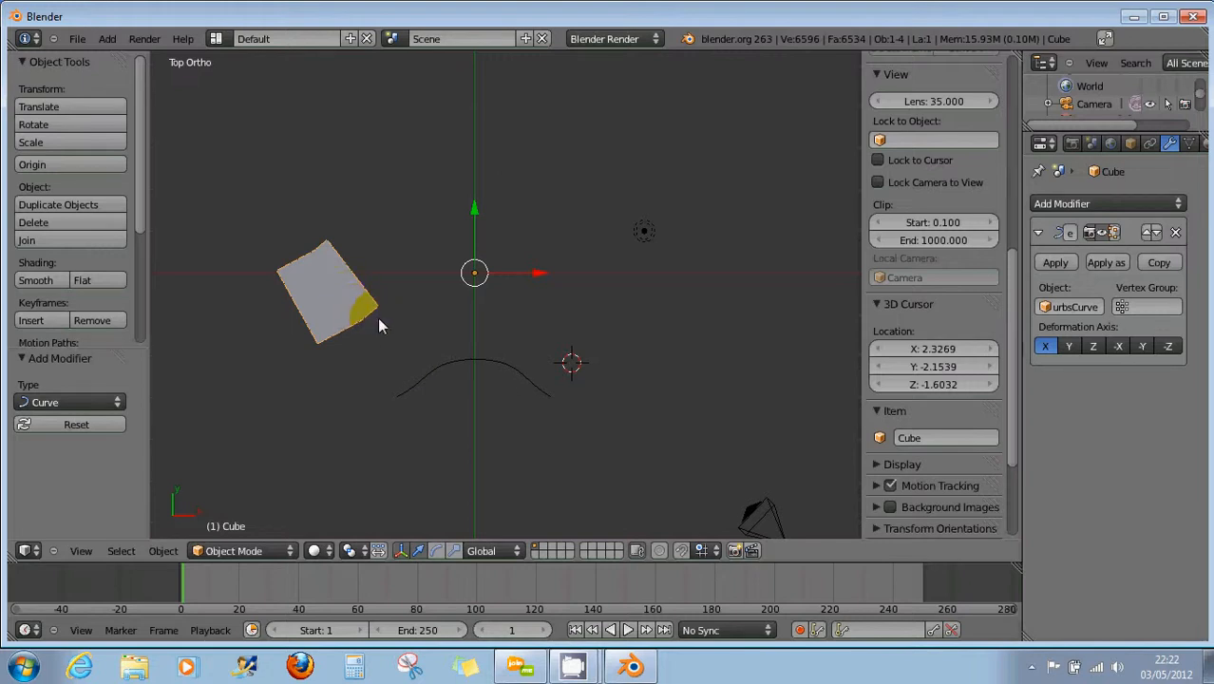
Move the curve about 3.06 along Y and fine-tune it by about -0.02 so its origin meets the cube's origin
{"action": "right_click", "coordinate": [482, 357]}
{"action": "key", "text": "g"}
{"action": "key", "text": "y"}
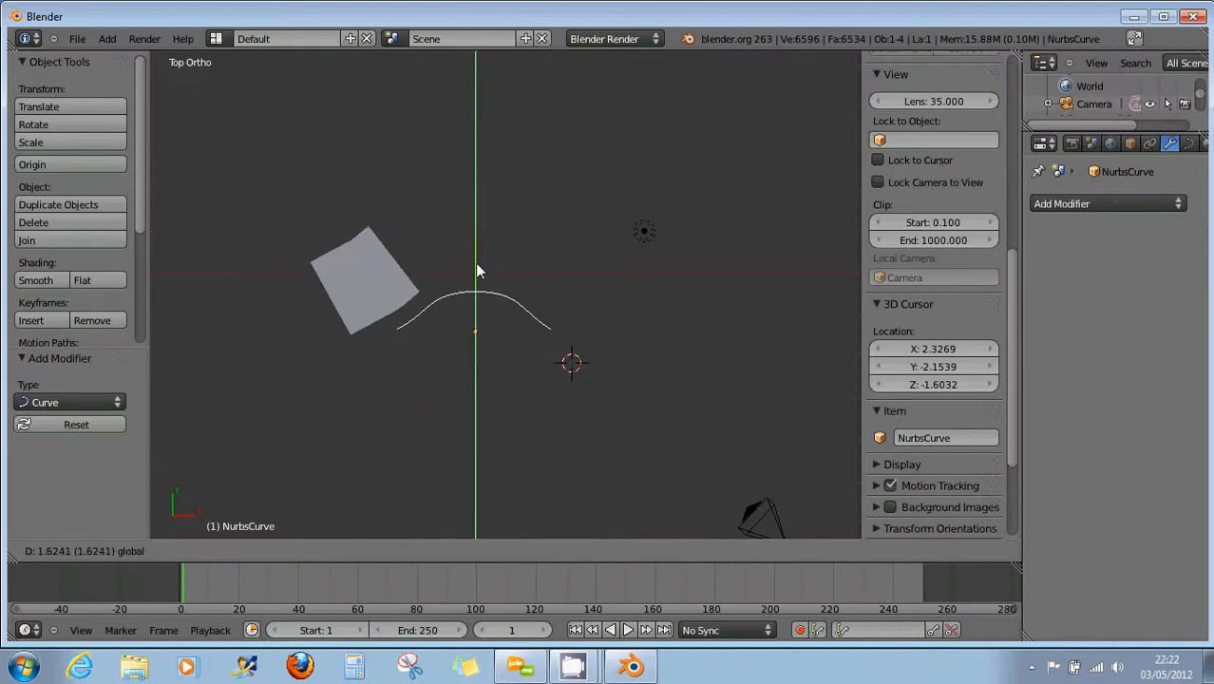
{"action": "left_click", "coordinate": [485, 209]}
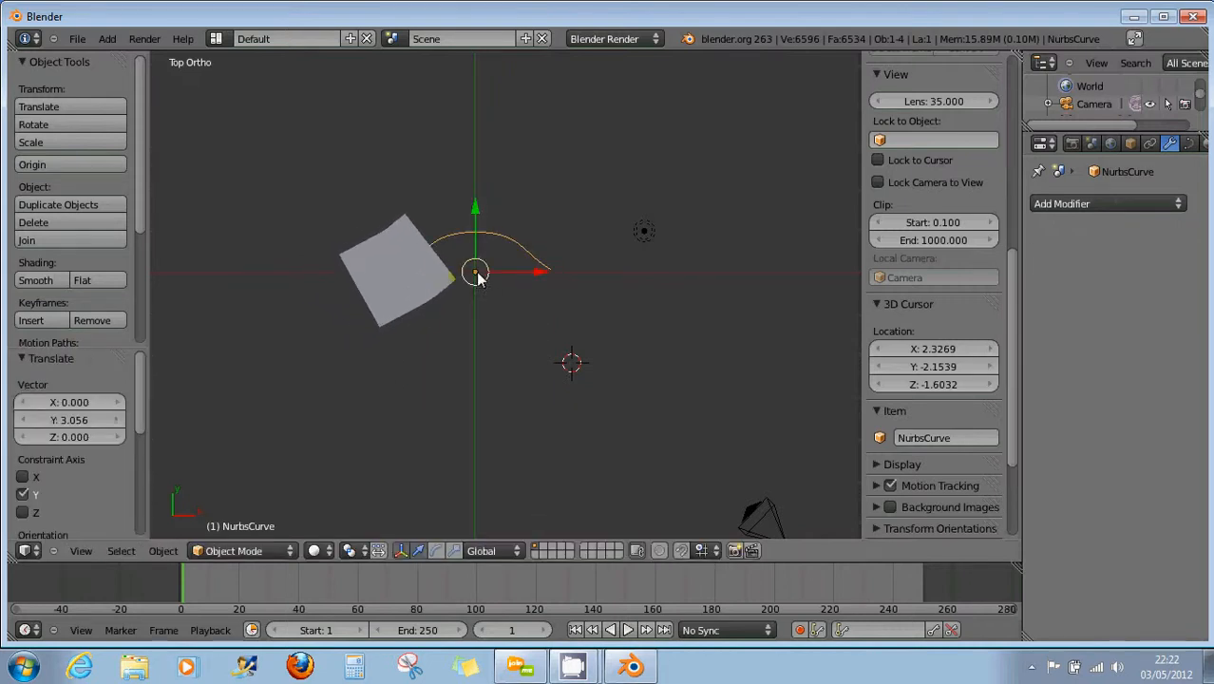
{"action": "left_click_drag", "start_coordinate": [473, 211], "coordinate": [472, 211]}
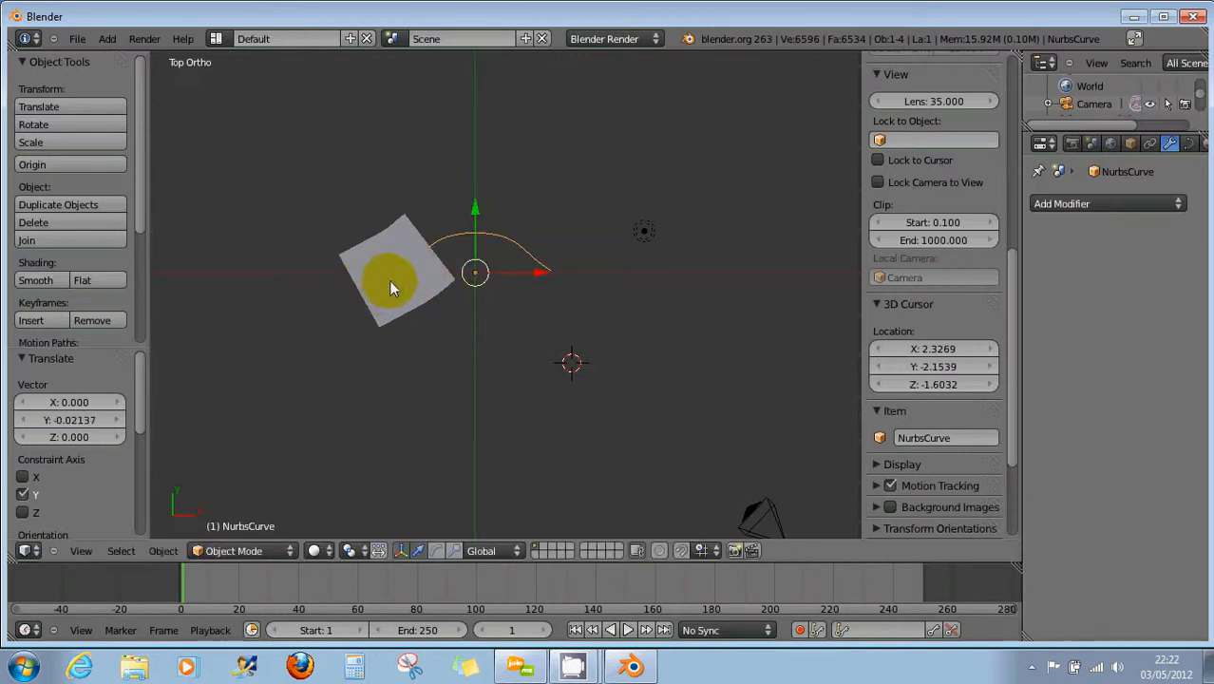
{"action": "left_click", "coordinate": [534, 258]}
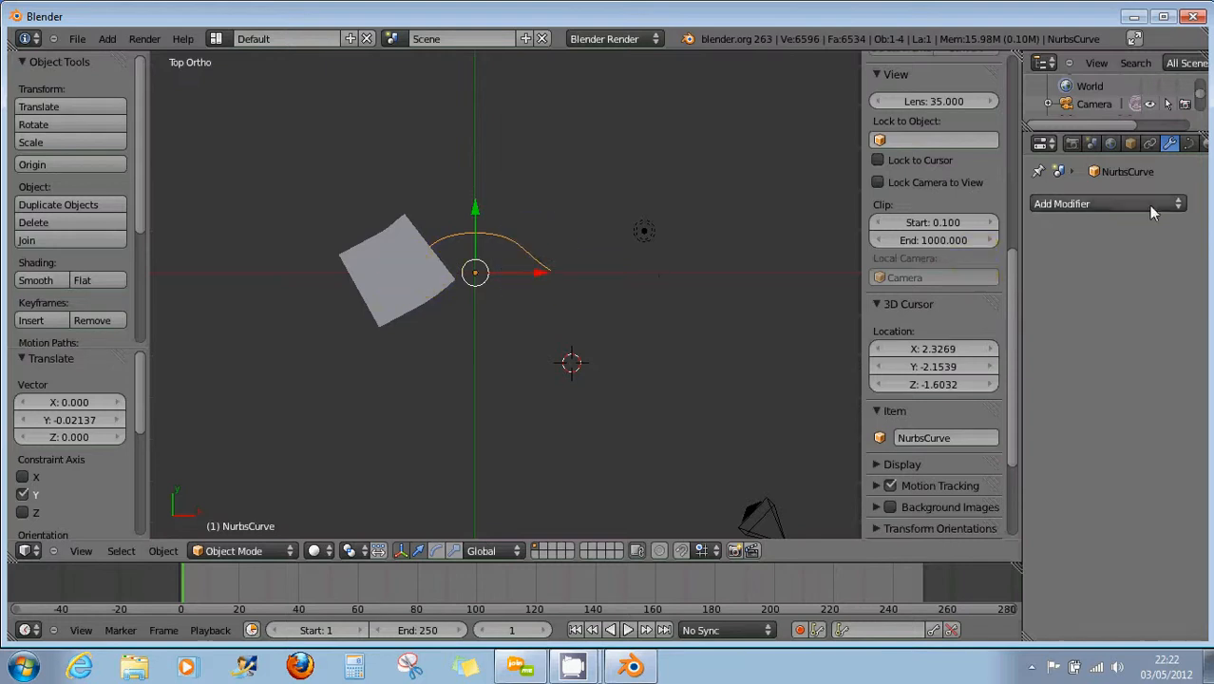
Enable Bounds Clamp and Stretch in the curve's Path / Curve-Deform settings
{"action": "left_click", "coordinate": [1189, 143]}
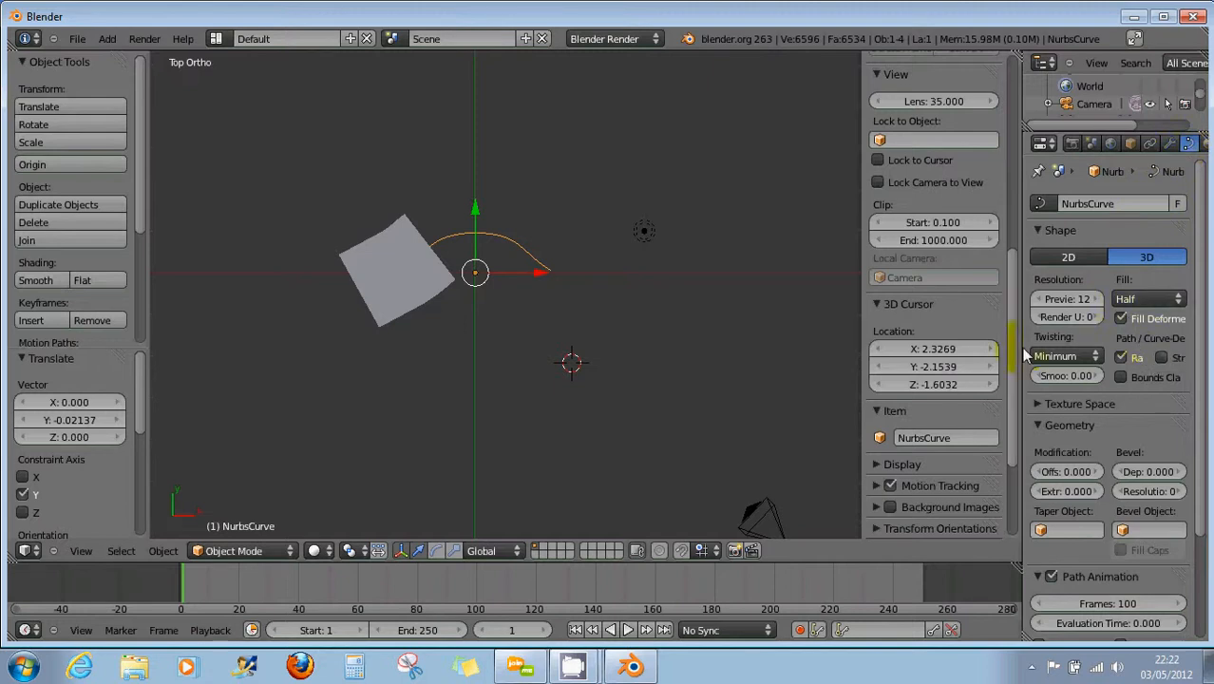
{"action": "left_click_drag", "start_coordinate": [1022, 348], "coordinate": [918, 348]}
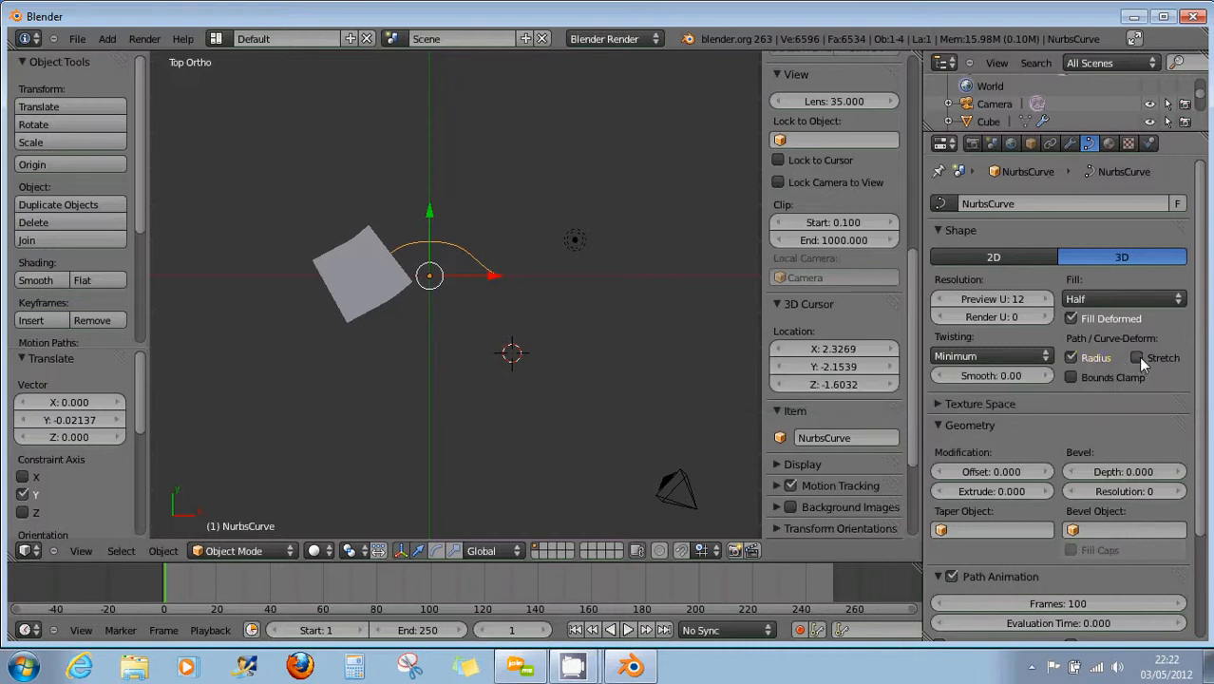
{"action": "left_click", "coordinate": [1070, 377]}
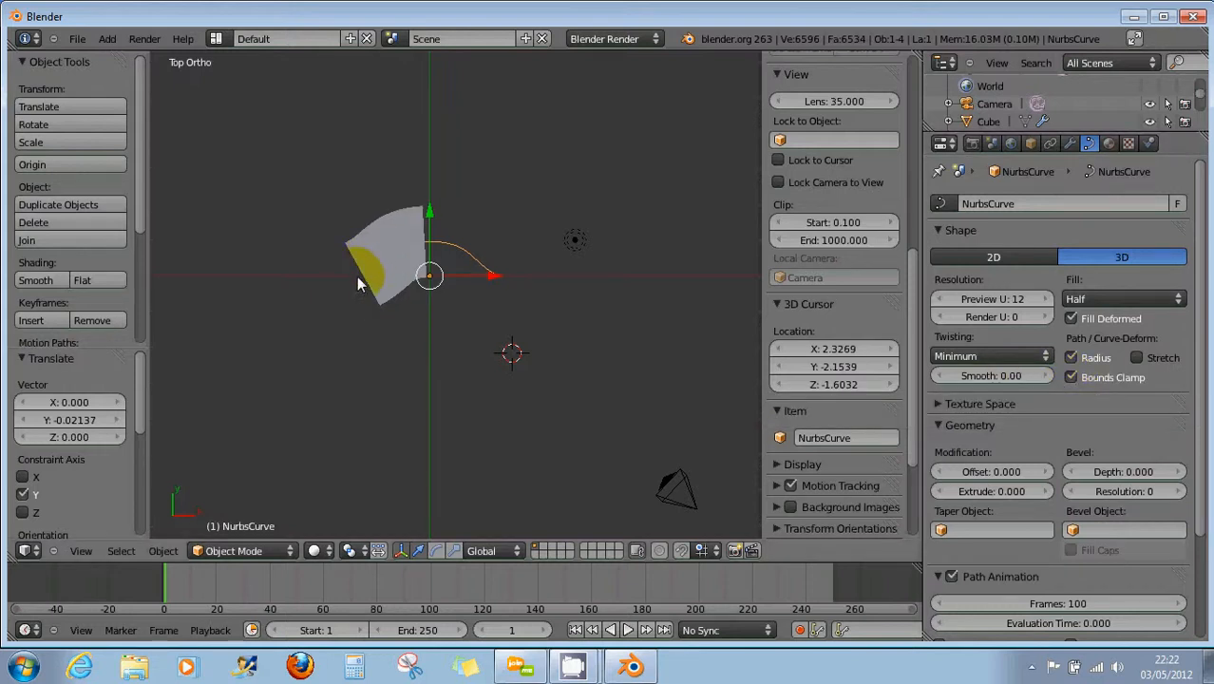
{"action": "left_click", "coordinate": [1136, 357]}
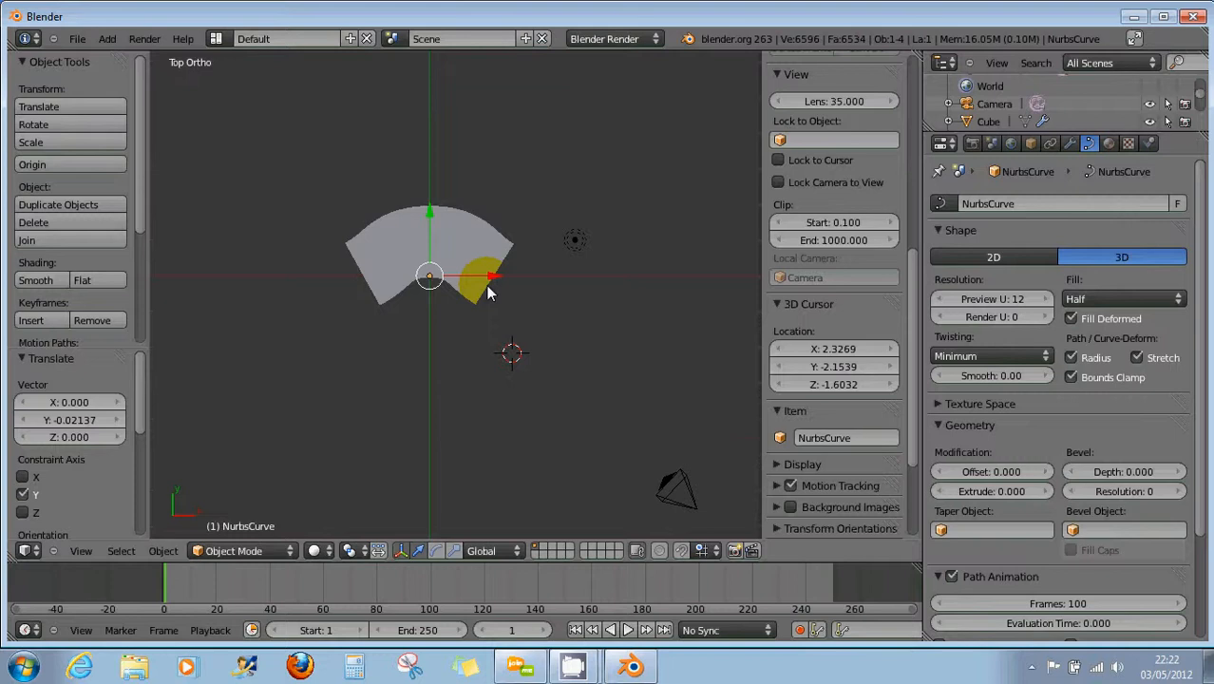
Edit the curve and move its second control point from the right end about 1.89 along X and 0.85 along Y
{"action": "key", "text": "Tab"}
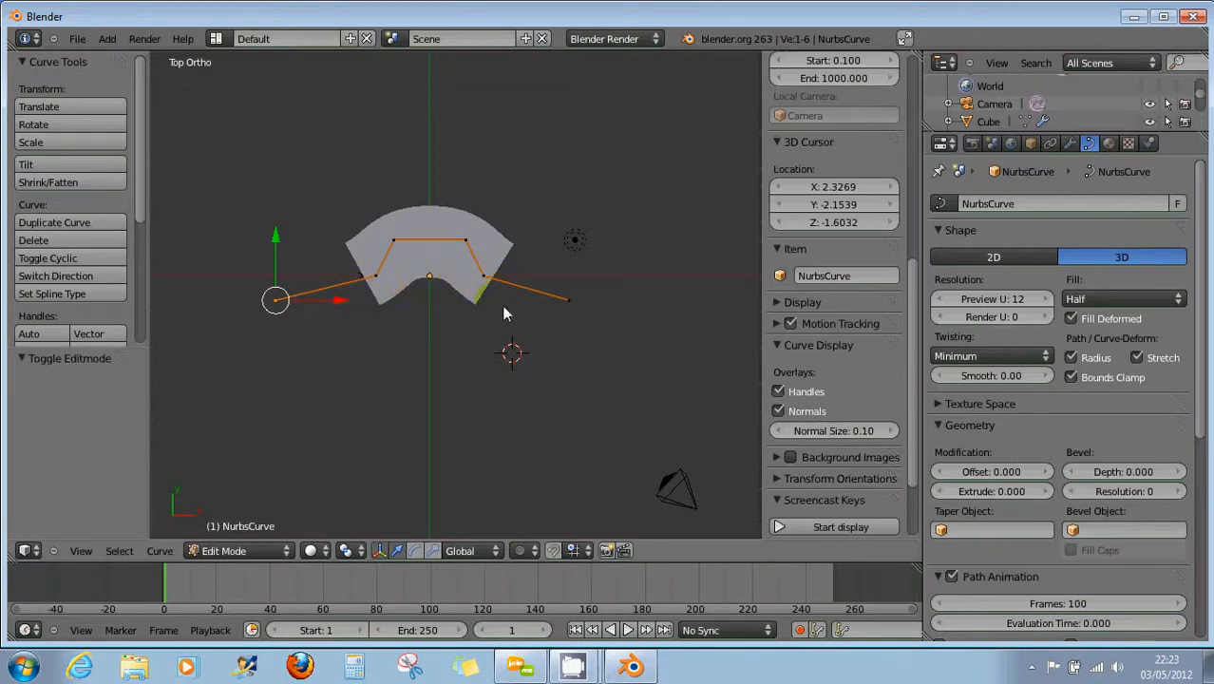
{"action": "right_click", "coordinate": [566, 300]}
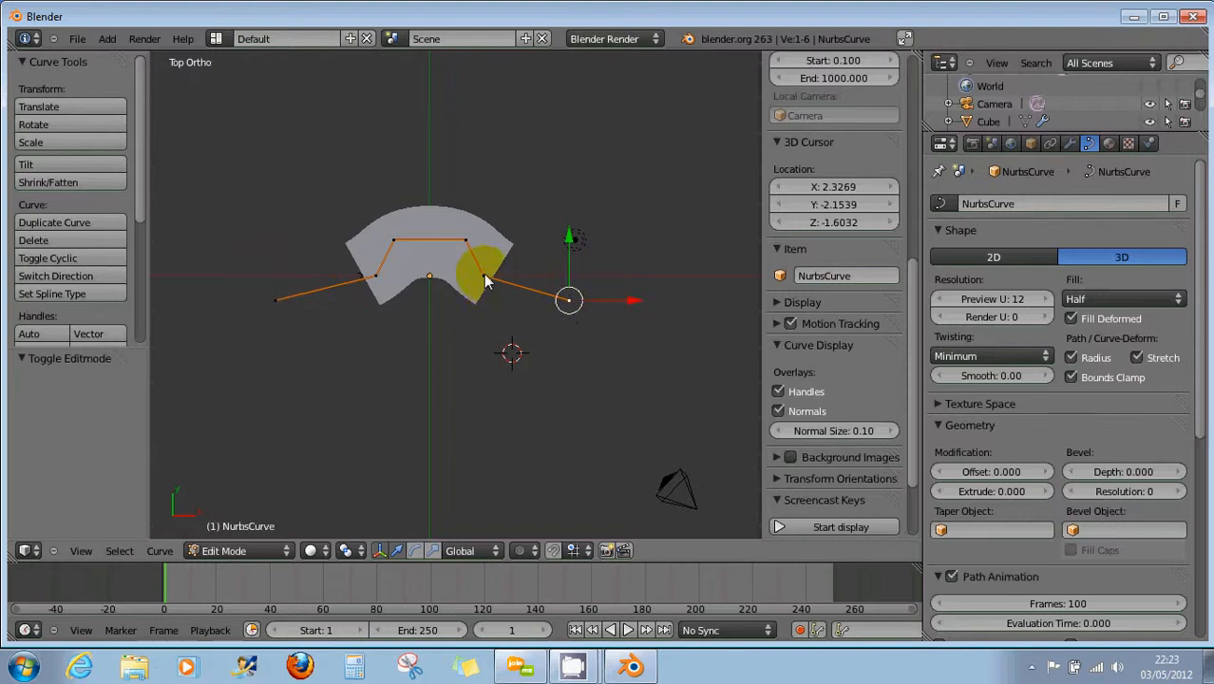
{"action": "key", "text": "g"}
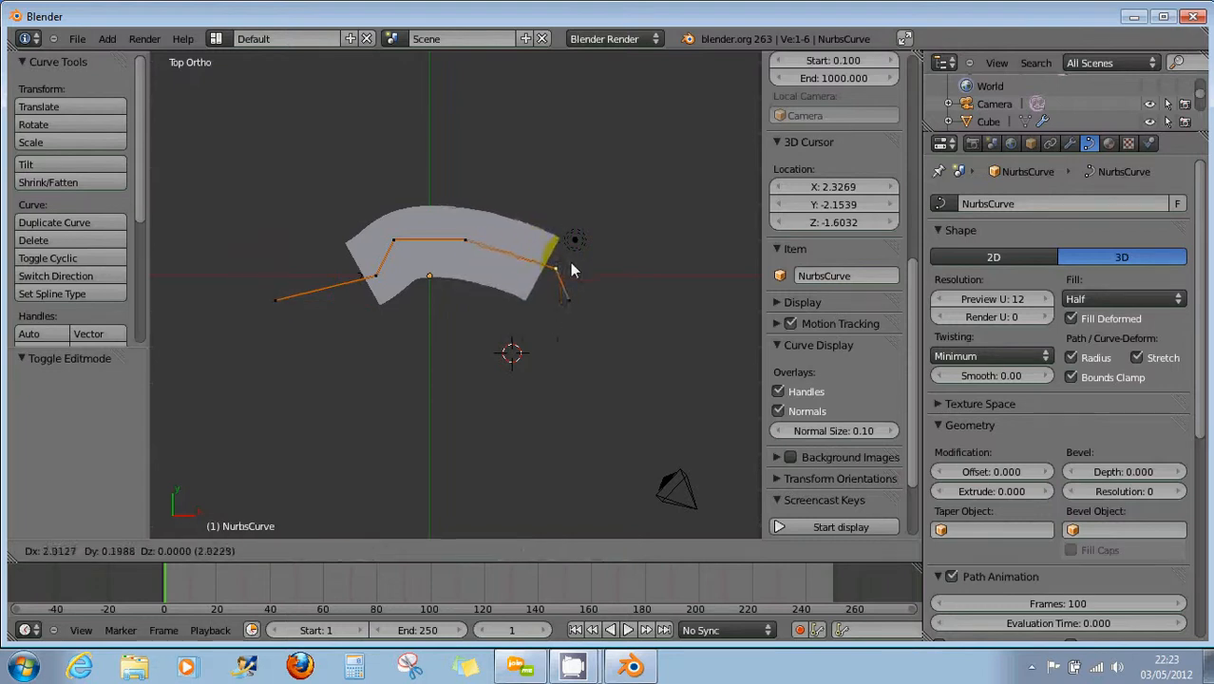
{"action": "left_click", "coordinate": [565, 241]}
Raise the curve's two upper control points, moving the right one about 0.40 along X and 1.22 along Y
{"action": "right_click", "coordinate": [467, 239]}
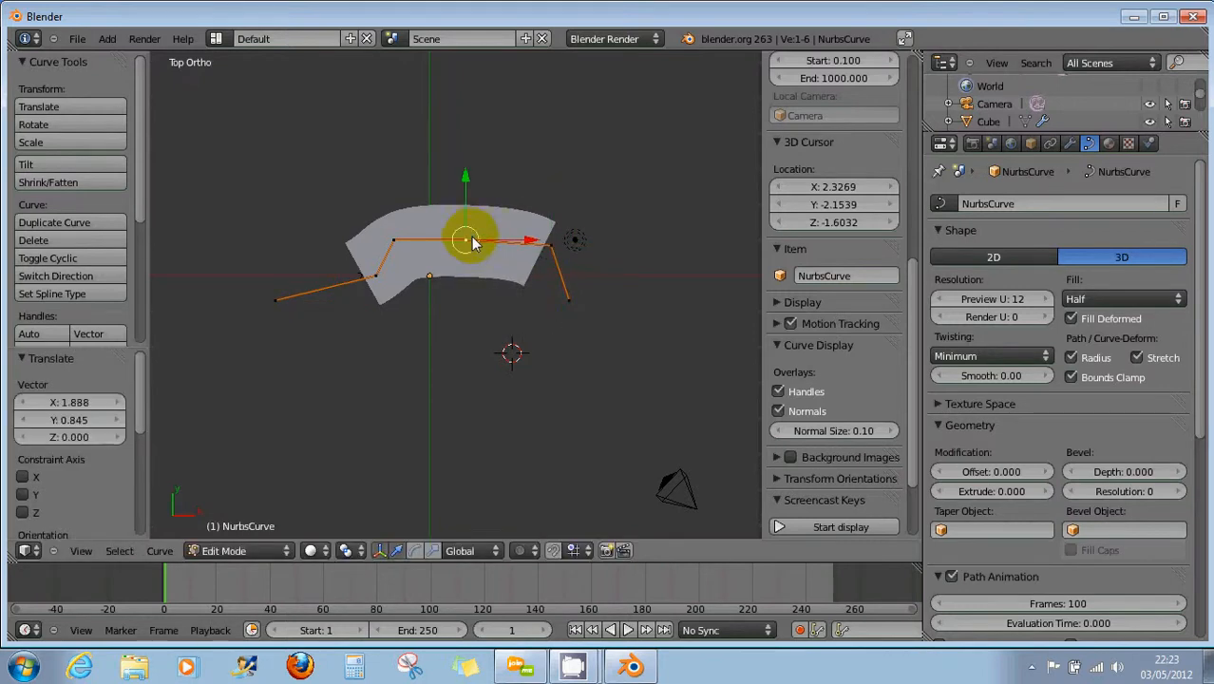
{"action": "left_click_drag", "start_coordinate": [471, 242], "coordinate": [485, 195]}
{"action": "right_click", "coordinate": [394, 240]}
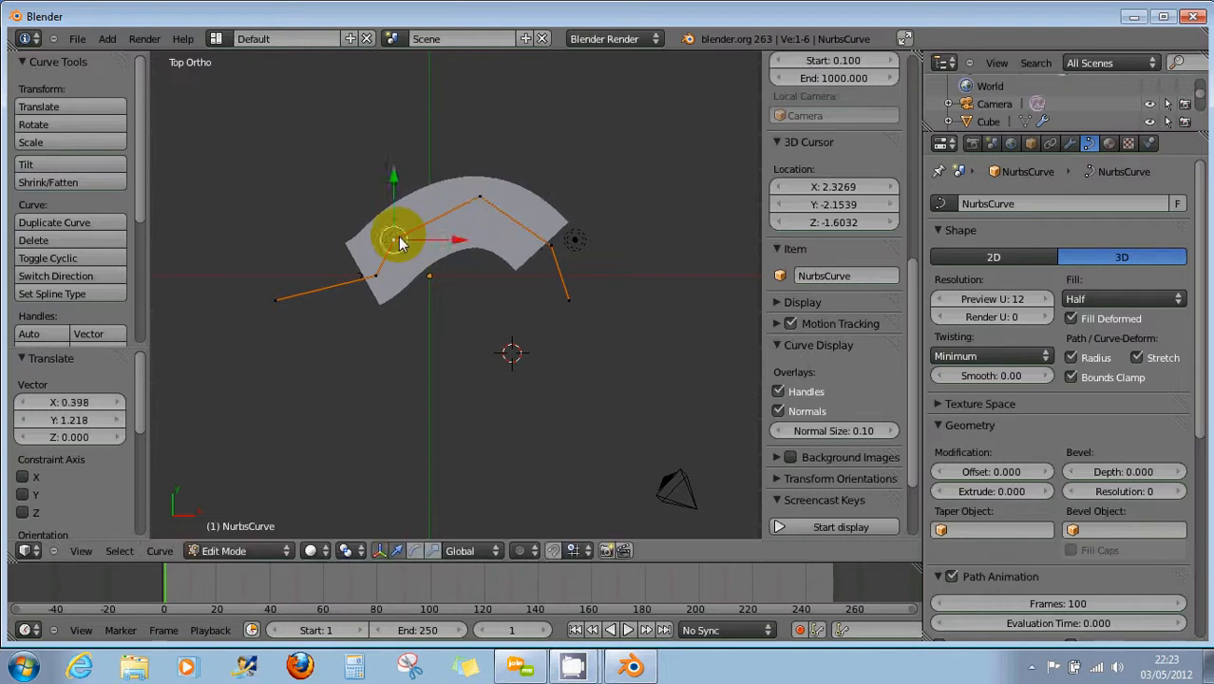
{"action": "left_click_drag", "start_coordinate": [400, 244], "coordinate": [404, 196]}
Move the second control point from the left end about X -1.42, Y -0.85, and the upper-left one about X -0.99, Y -0.12
{"action": "right_click_drag", "start_coordinate": [377, 275], "coordinate": [325, 313]}
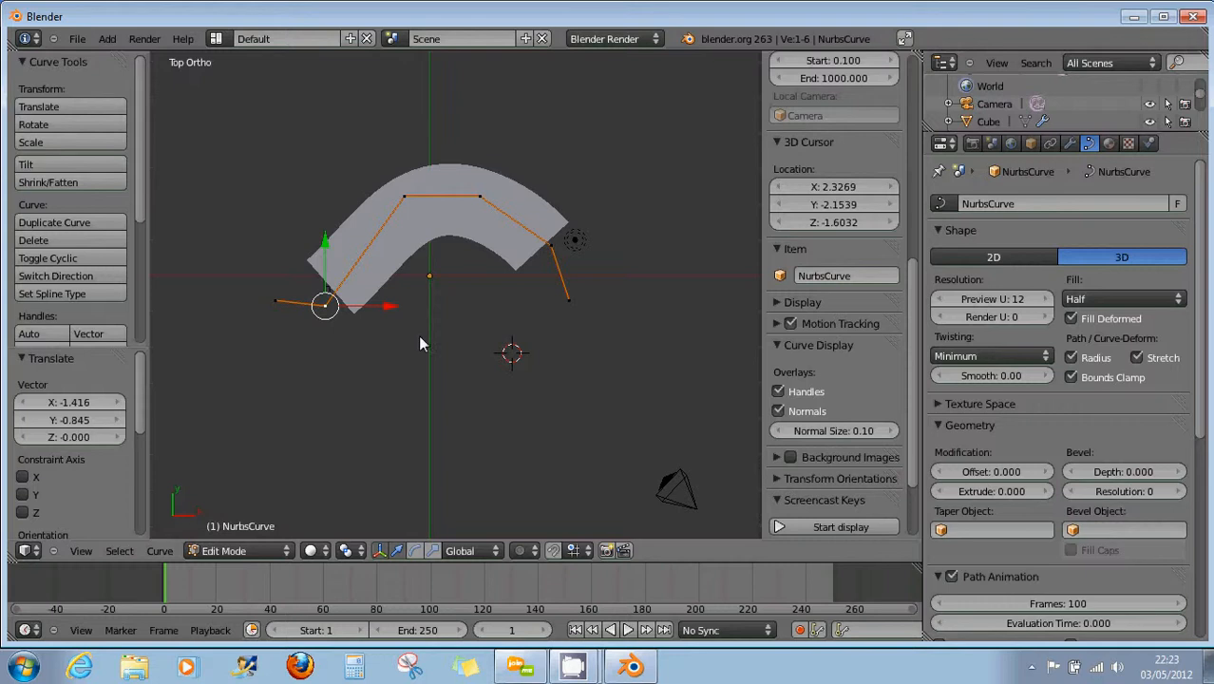
{"action": "right_click", "coordinate": [399, 213]}
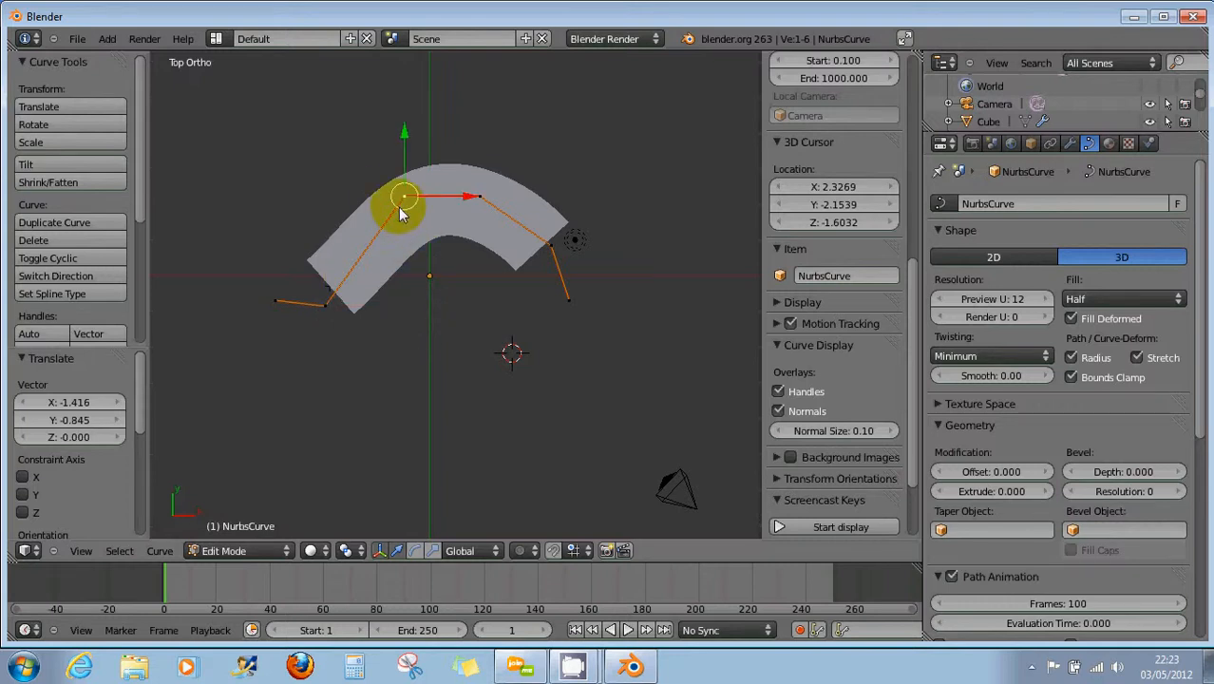
{"action": "right_click_drag", "start_coordinate": [397, 207], "coordinate": [376, 223]}
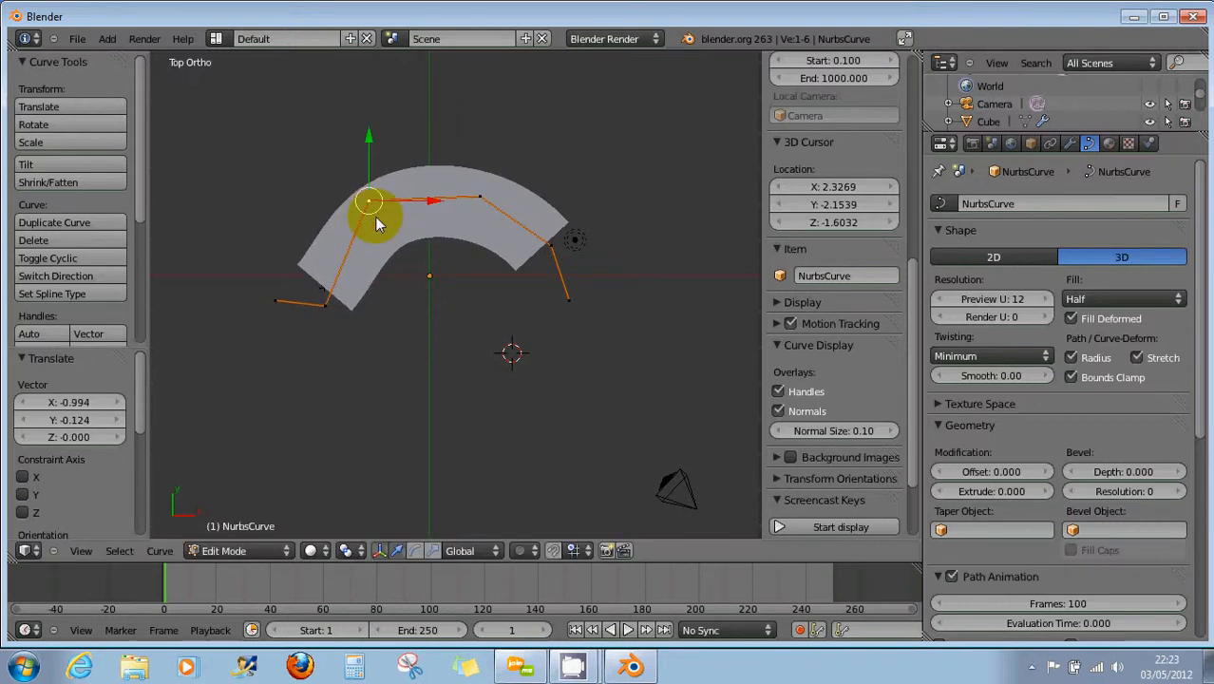
Extend the curve from its right end with five control points sweeping below the arch to about X -5.23, Y -4.16
{"action": "right_click", "coordinate": [572, 302]}
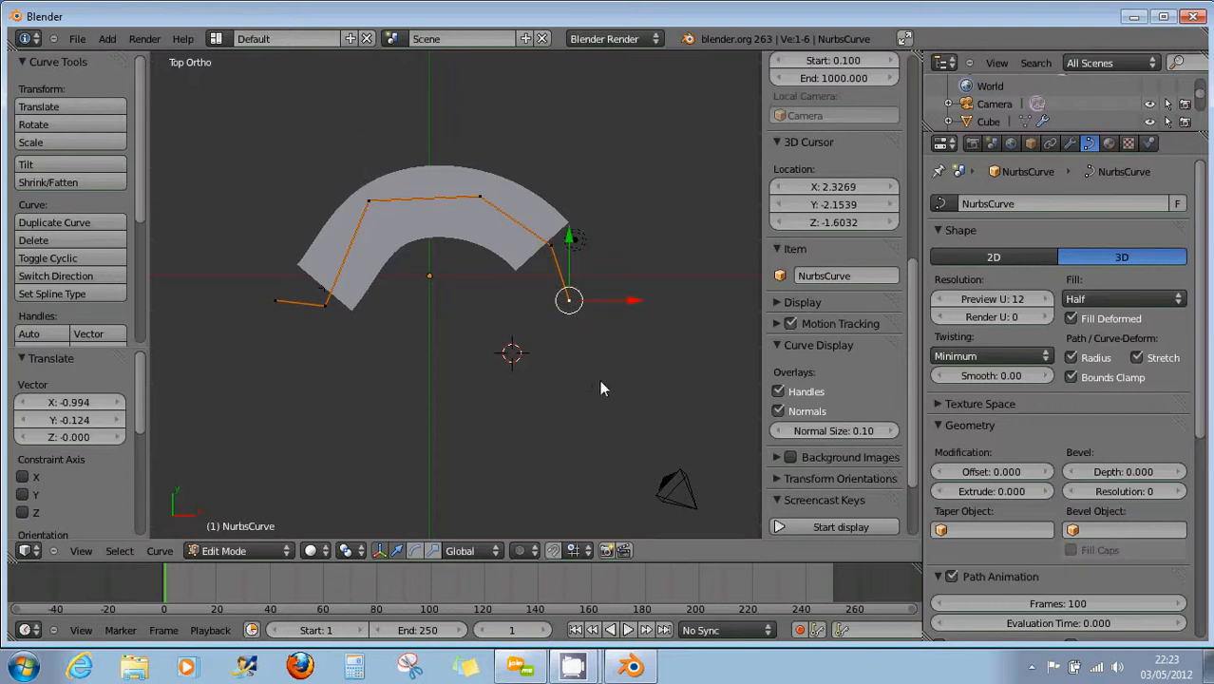
{"action": "left_click", "coordinate": [594, 381], "text": "ctrl"}
{"action": "left_click", "coordinate": [517, 419], "text": "ctrl"}
{"action": "left_click", "coordinate": [407, 465], "text": "ctrl"}
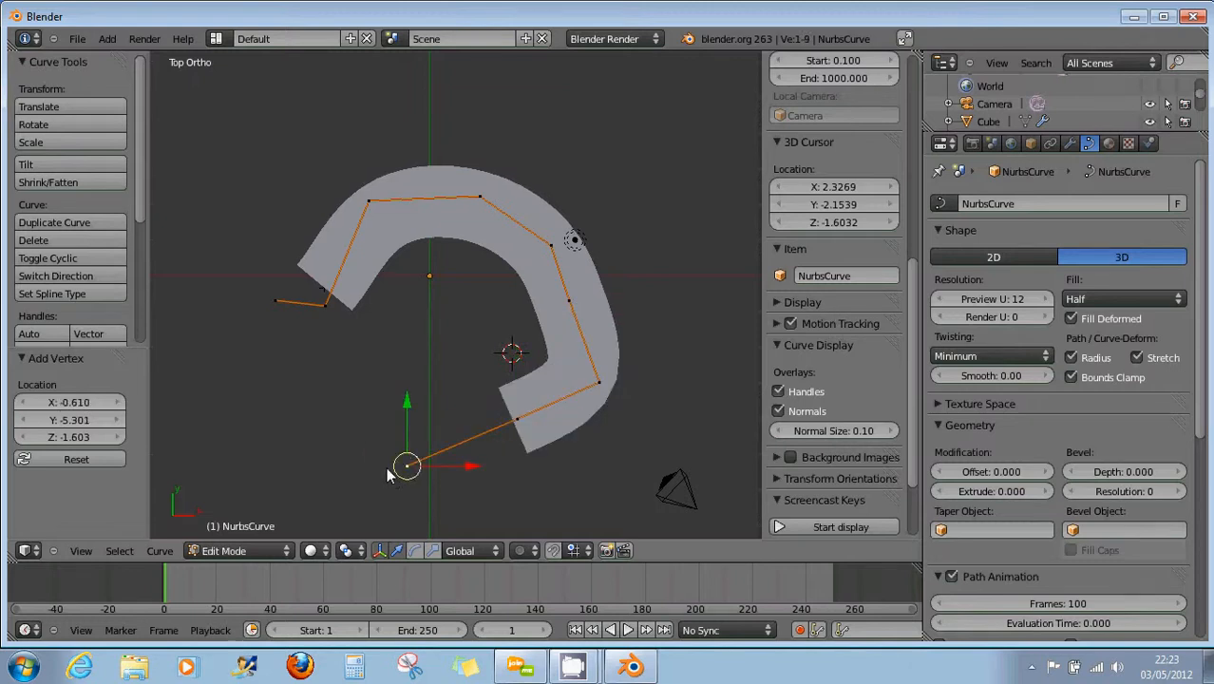
{"action": "left_click", "coordinate": [310, 470], "text": "ctrl"}
{"action": "left_click", "coordinate": [241, 425], "text": "ctrl"}
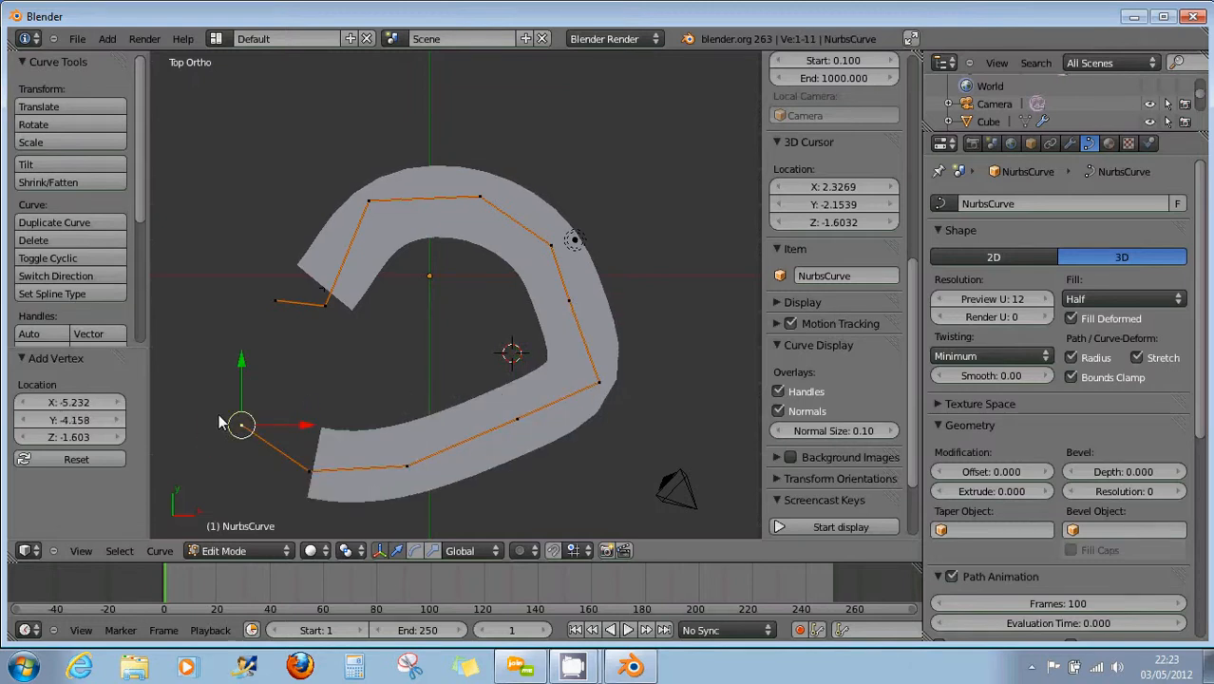
Continue the spiral with five control points up the curve's left side to about X -2.47, Y 5.06
{"action": "left_click", "coordinate": [192, 365], "text": "ctrl"}
{"action": "left_click", "coordinate": [190, 272], "text": "ctrl"}
{"action": "left_click", "coordinate": [233, 178], "text": "ctrl"}
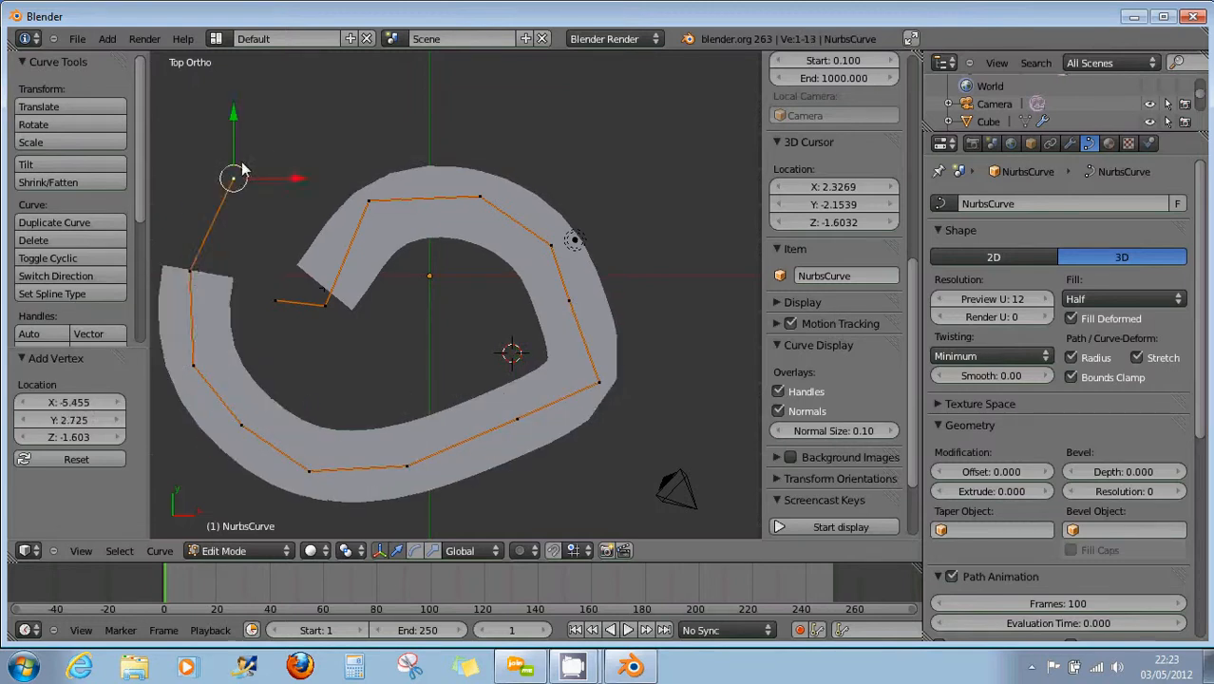
{"action": "left_click", "coordinate": [275, 119], "text": "ctrl"}
{"action": "left_click", "coordinate": [339, 94], "text": "ctrl"}
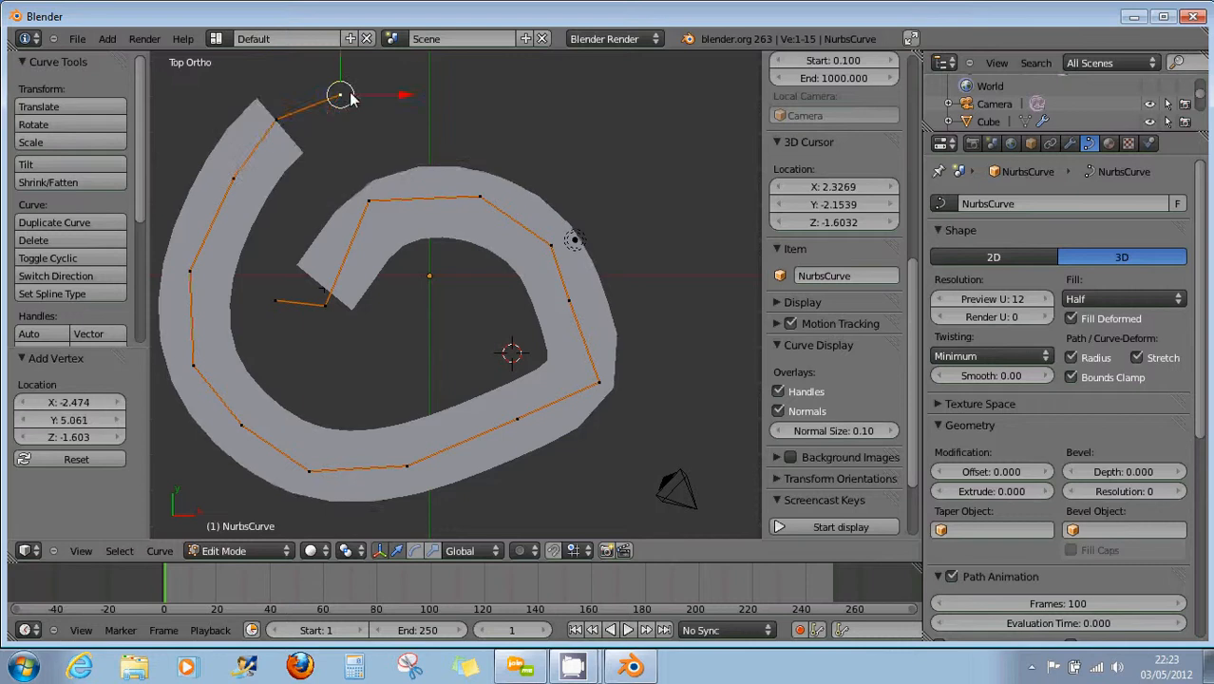
Add five control points over the top of the spiral, ending on the right at about X 6.82, Y 1.38
{"action": "left_click", "coordinate": [430, 80], "text": "ctrl"}
{"action": "left_click", "coordinate": [527, 99], "text": "ctrl"}
{"action": "left_click", "coordinate": [605, 144], "text": "ctrl"}
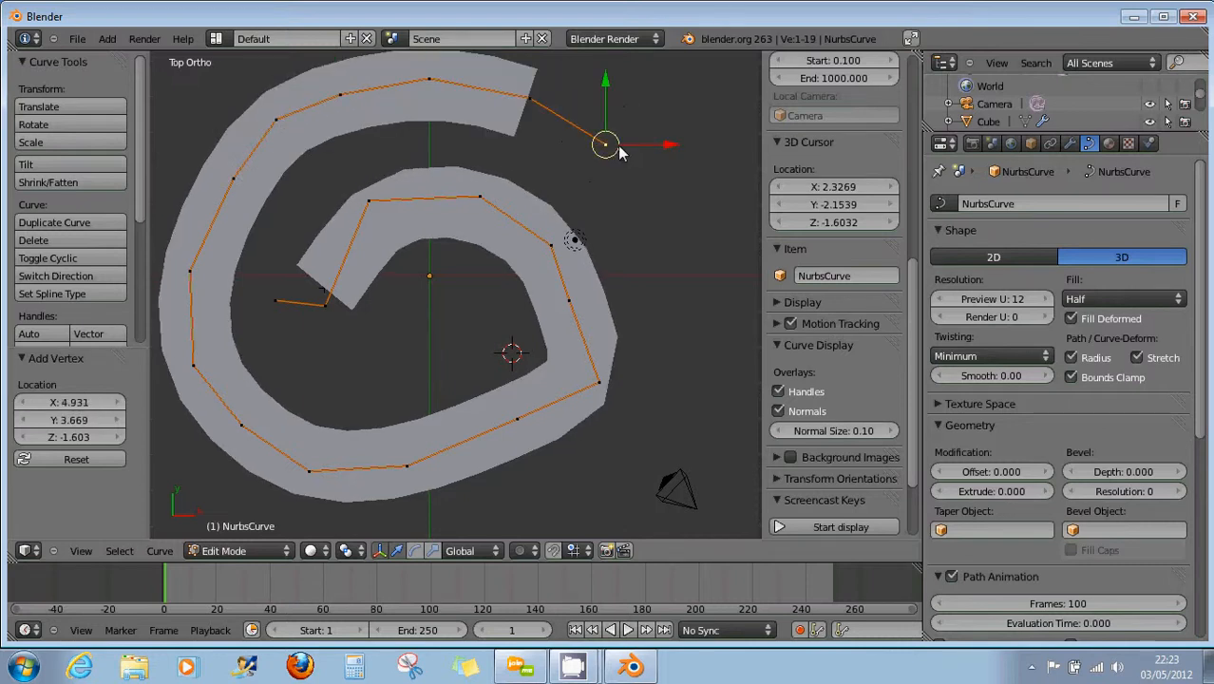
{"action": "left_click", "coordinate": [656, 194], "text": "ctrl"}
{"action": "left_click", "coordinate": [672, 225], "text": "ctrl"}
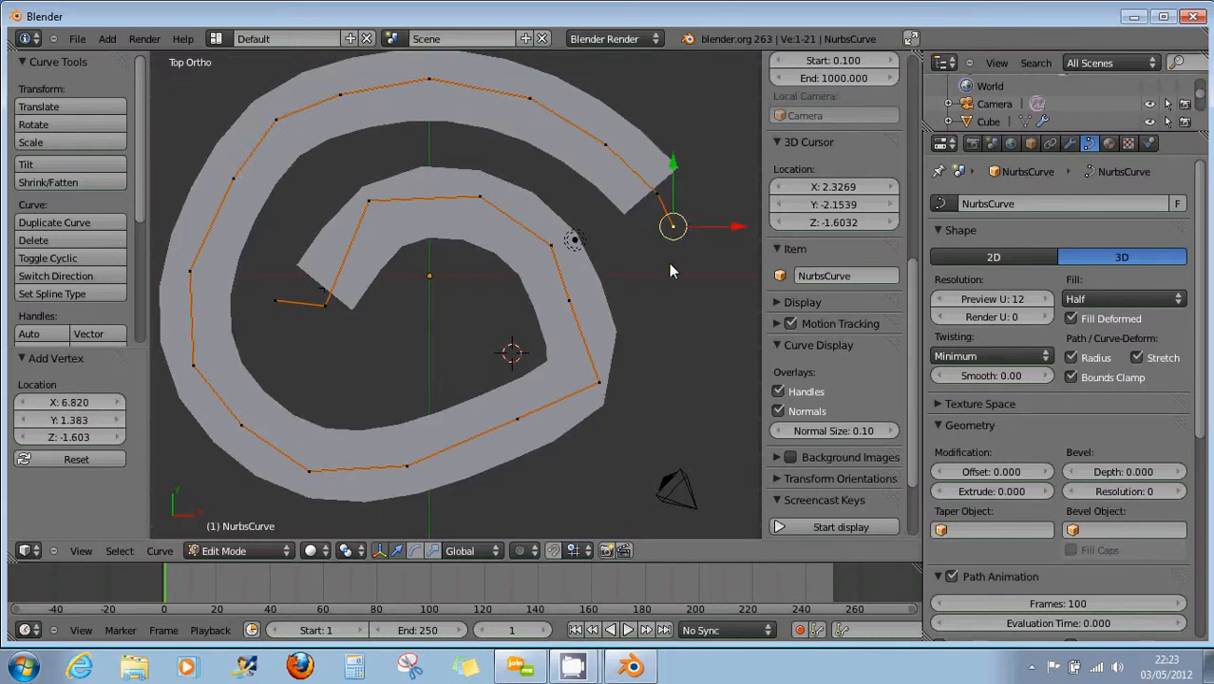
Add five control points down the spiral's right side, ending below it at about X 2.60, Y -6.92
{"action": "left_click", "coordinate": [687, 262], "text": "ctrl"}
{"action": "left_click", "coordinate": [678, 354], "text": "ctrl"}
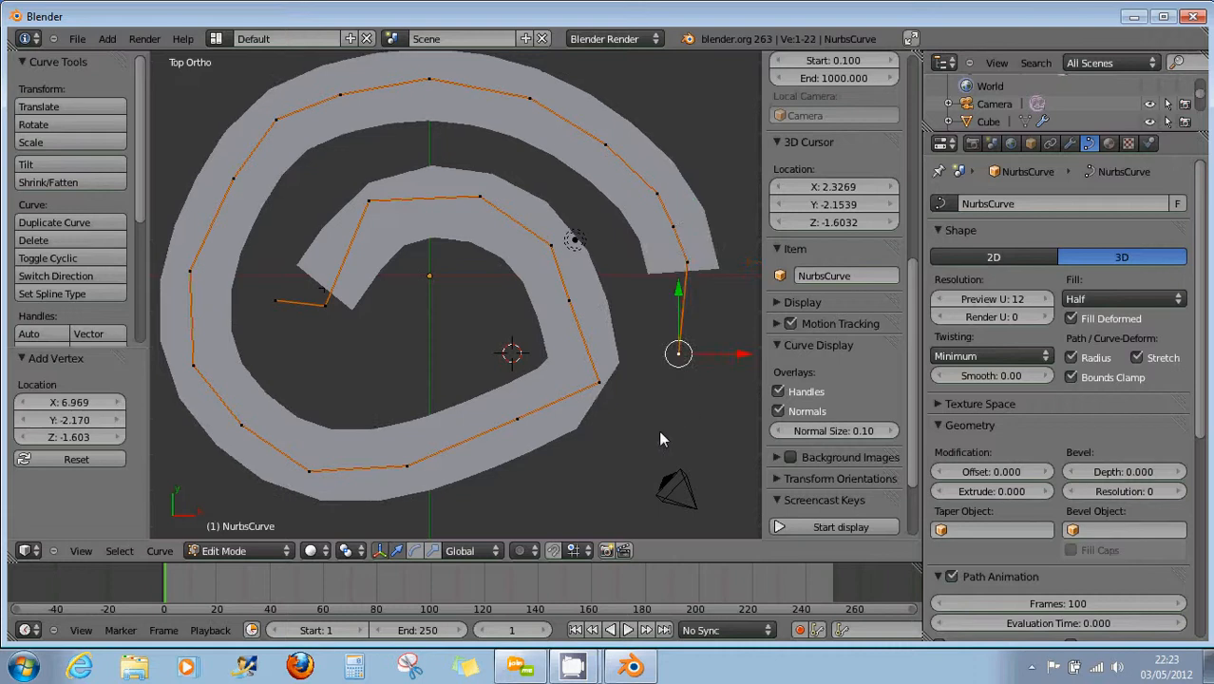
{"action": "left_click", "coordinate": [657, 433], "text": "ctrl"}
{"action": "left_click", "coordinate": [600, 510], "text": "ctrl"}
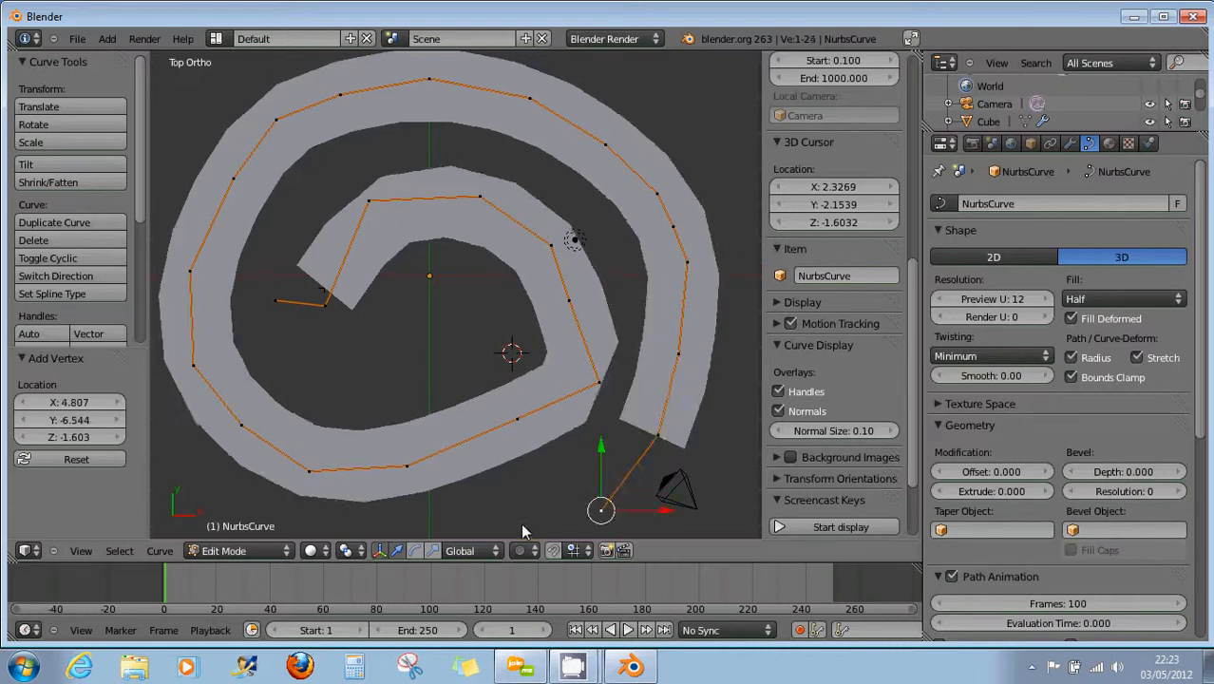
{"action": "left_click", "coordinate": [521, 523], "text": "ctrl"}
Start an outer turn with four control points beneath the spiral, ending on the left at about X -12.50, Y -4.73
{"action": "scroll", "coordinate": [530, 522], "scroll_direction": "down", "scroll_amount": 5}
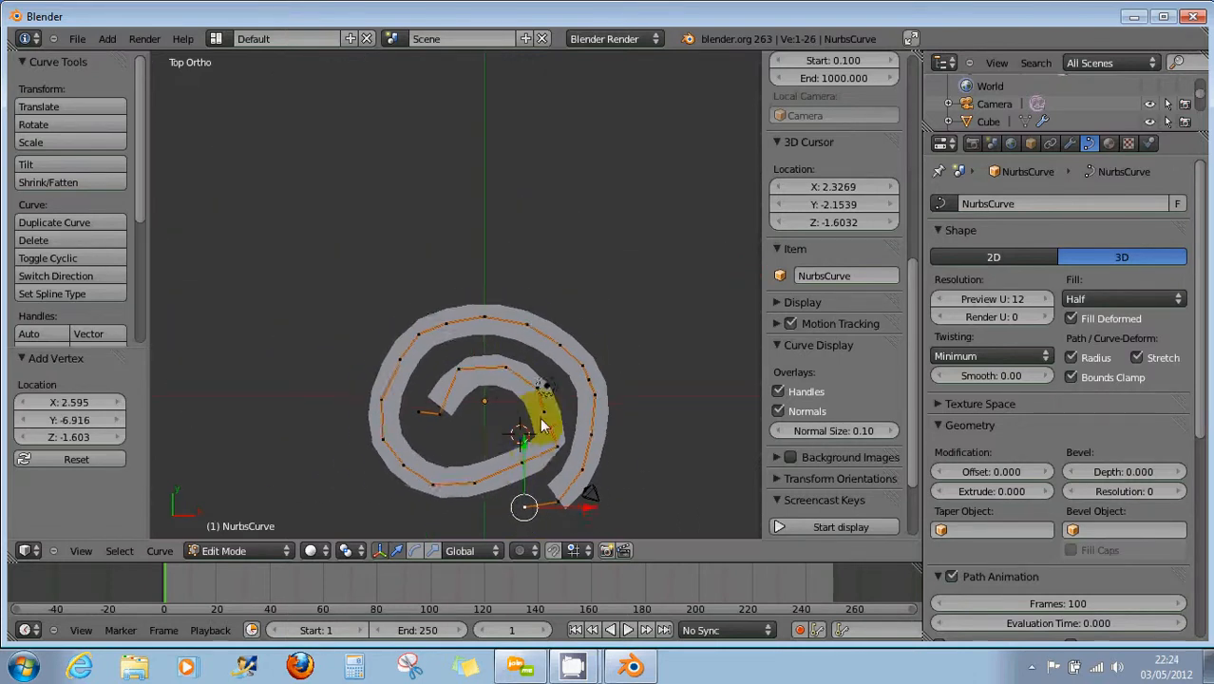
{"action": "middle_click_drag", "start_coordinate": [544, 417], "coordinate": [558, 279], "text": "shift"}
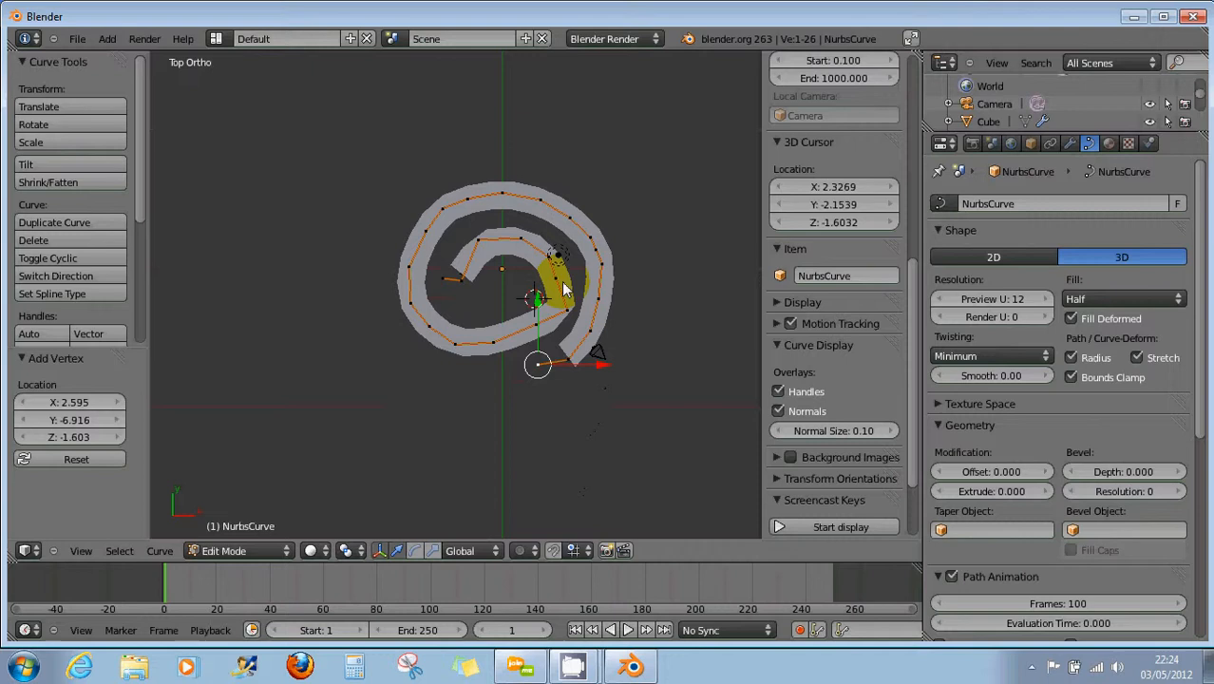
{"action": "left_click", "coordinate": [526, 392], "text": "ctrl"}
{"action": "left_click", "coordinate": [443, 397], "text": "ctrl"}
{"action": "left_click", "coordinate": [400, 383], "text": "ctrl"}
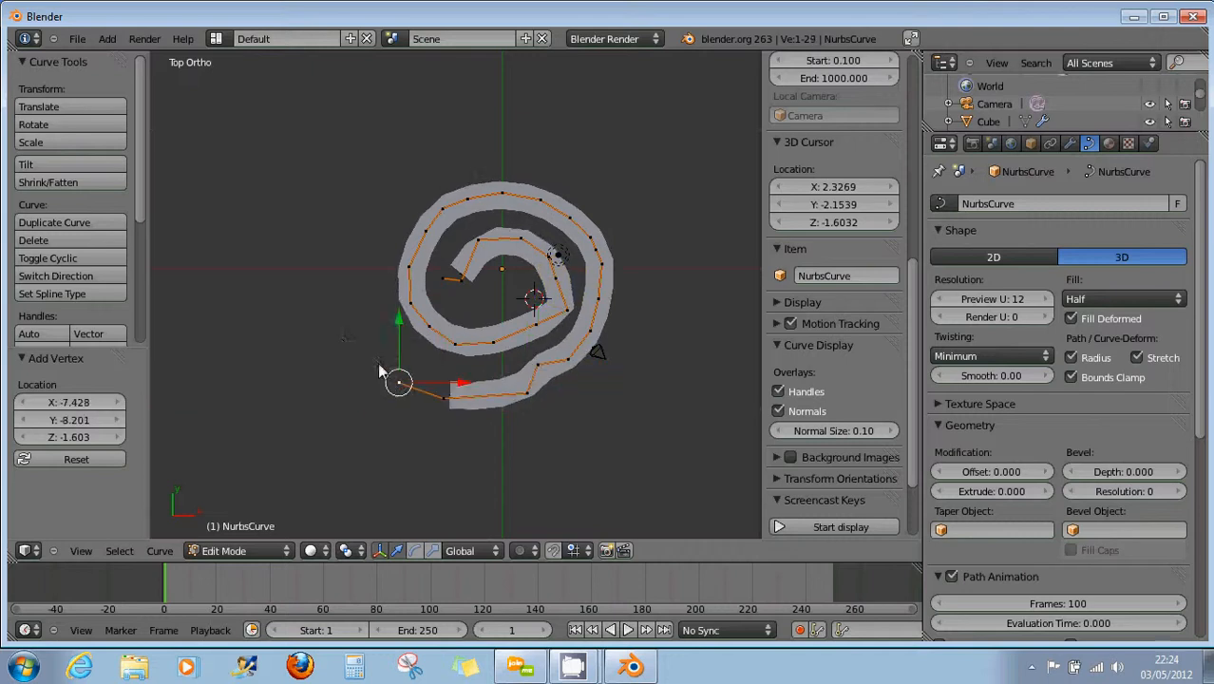
{"action": "left_click", "coordinate": [329, 332], "text": "ctrl"}
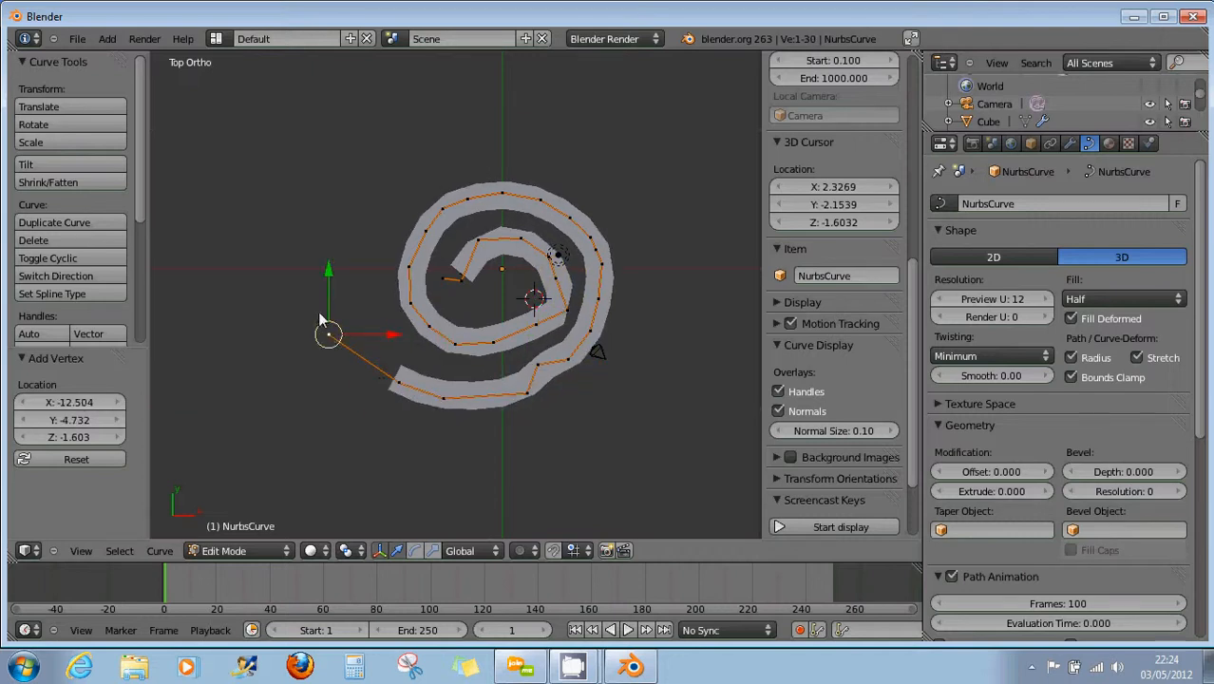
Carry the outer turn up the left side and over the top with five control points to about X 6.19, Y 8.95
{"action": "left_click", "coordinate": [339, 235], "text": "ctrl"}
{"action": "left_click", "coordinate": [371, 165], "text": "ctrl"}
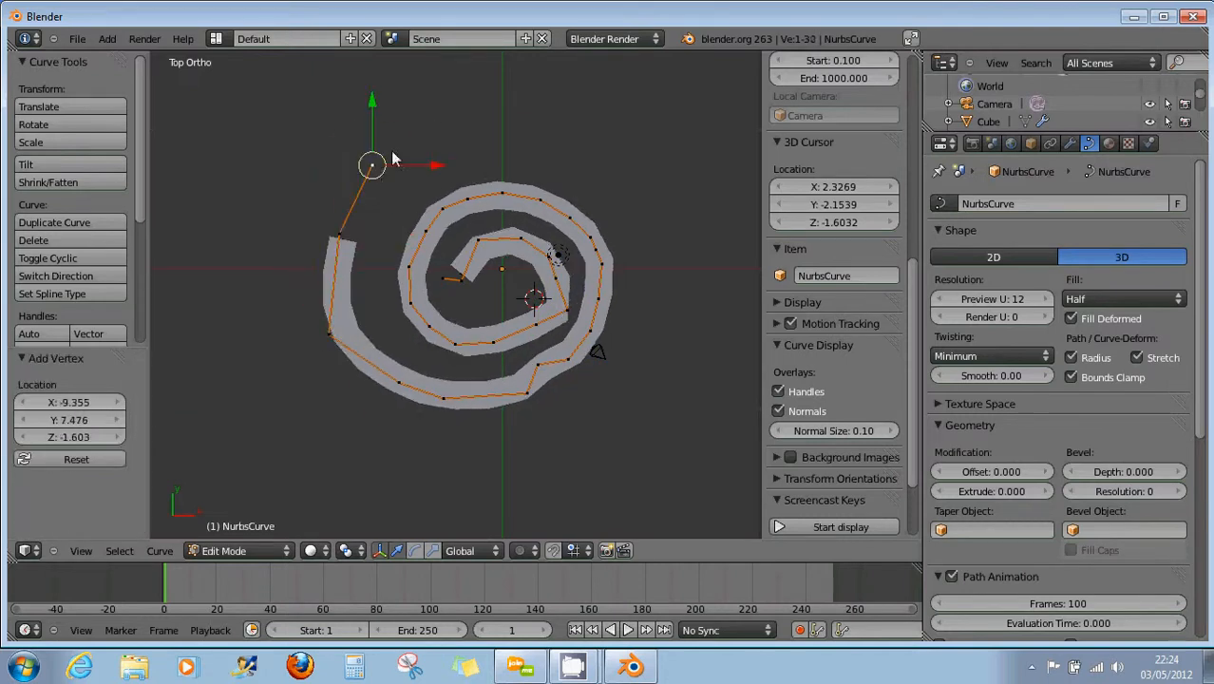
{"action": "left_click", "coordinate": [434, 122], "text": "ctrl"}
{"action": "left_click", "coordinate": [532, 117], "text": "ctrl"}
{"action": "left_click", "coordinate": [588, 145], "text": "ctrl"}
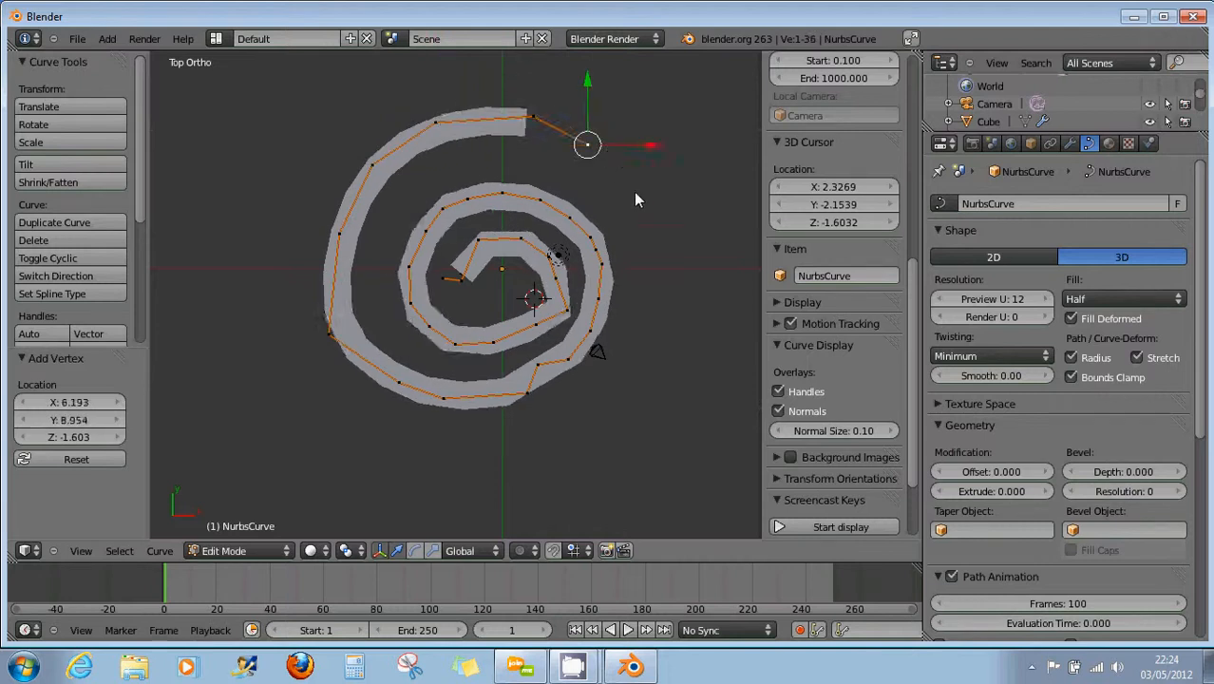
Add five control points down the outer turn's right side and around the bottom to about X -2.16, Y -15.72
{"action": "left_click", "coordinate": [638, 196], "text": "ctrl"}
{"action": "left_click", "coordinate": [679, 281], "text": "ctrl"}
{"action": "left_click", "coordinate": [663, 389], "text": "ctrl"}
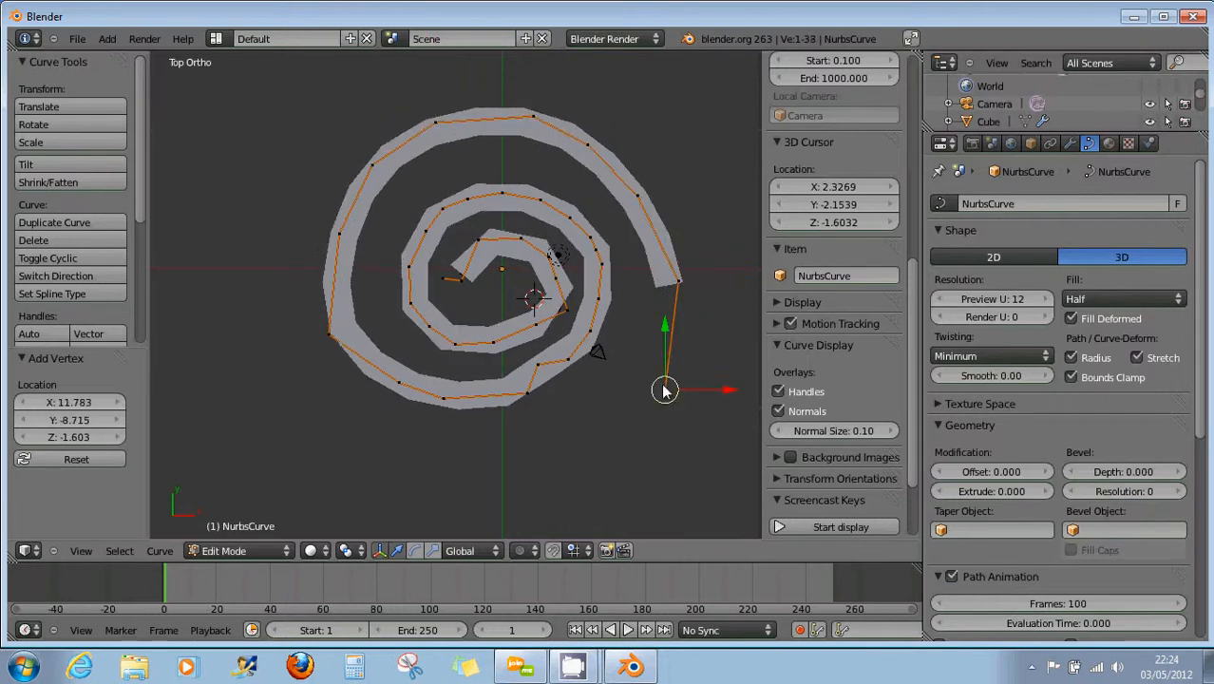
{"action": "left_click", "coordinate": [599, 475], "text": "ctrl"}
{"action": "left_click", "coordinate": [472, 486], "text": "ctrl"}
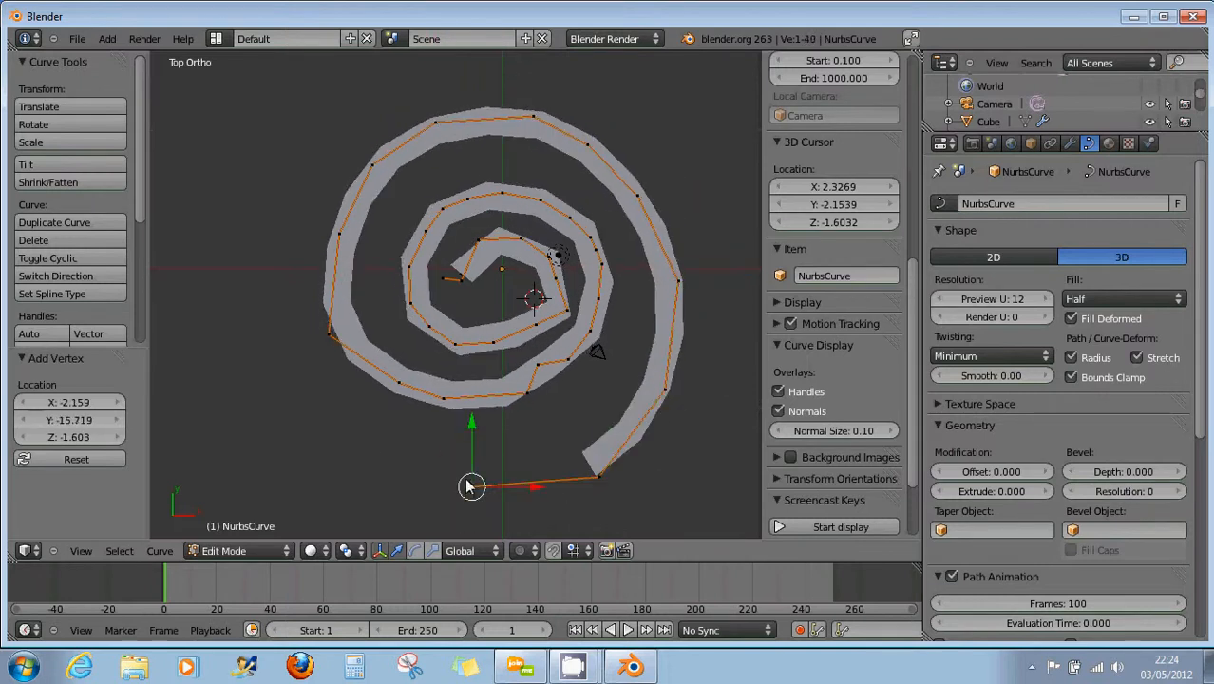
Finish the spiral with three control points up its outer left side, ending at about X -17.45, Y 1.95
{"action": "left_click", "coordinate": [358, 442], "text": "ctrl"}
{"action": "left_click", "coordinate": [282, 365], "text": "ctrl"}
{"action": "left_click", "coordinate": [260, 241], "text": "ctrl"}
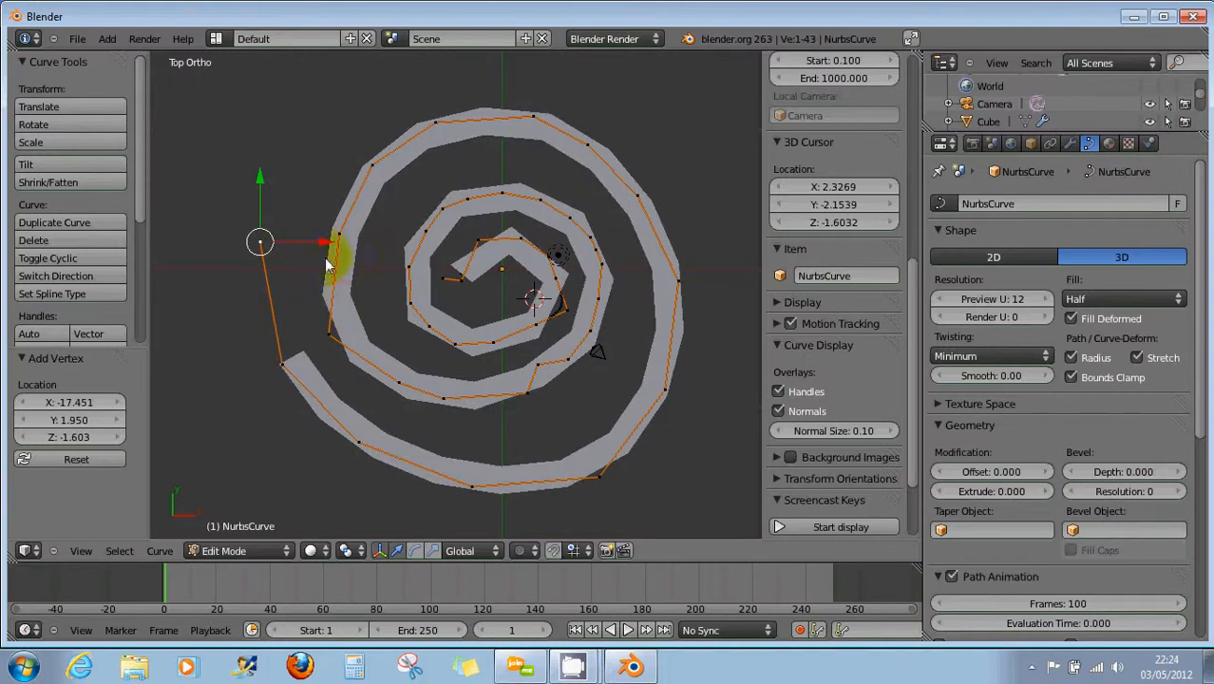
Leave curve editing, select the deformed cube and display its modifier settings
{"action": "scroll", "coordinate": [525, 395], "scroll_direction": "up", "scroll_amount": 3}
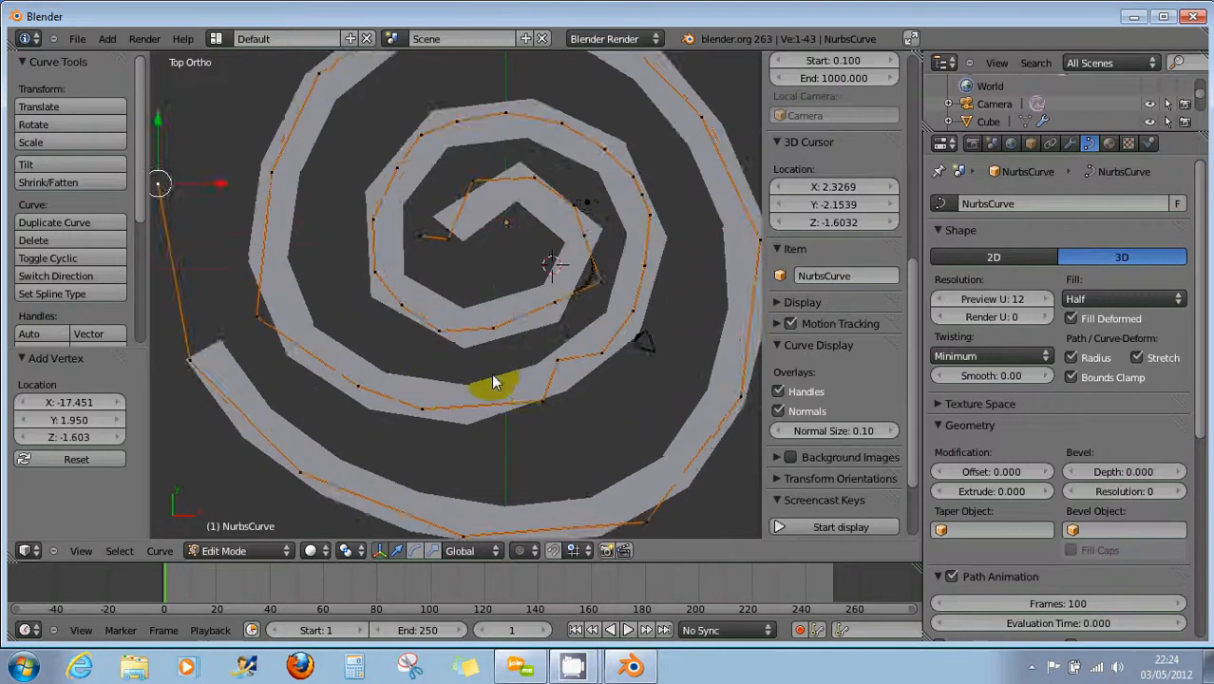
{"action": "scroll", "coordinate": [374, 398], "scroll_direction": "down", "scroll_amount": 2}
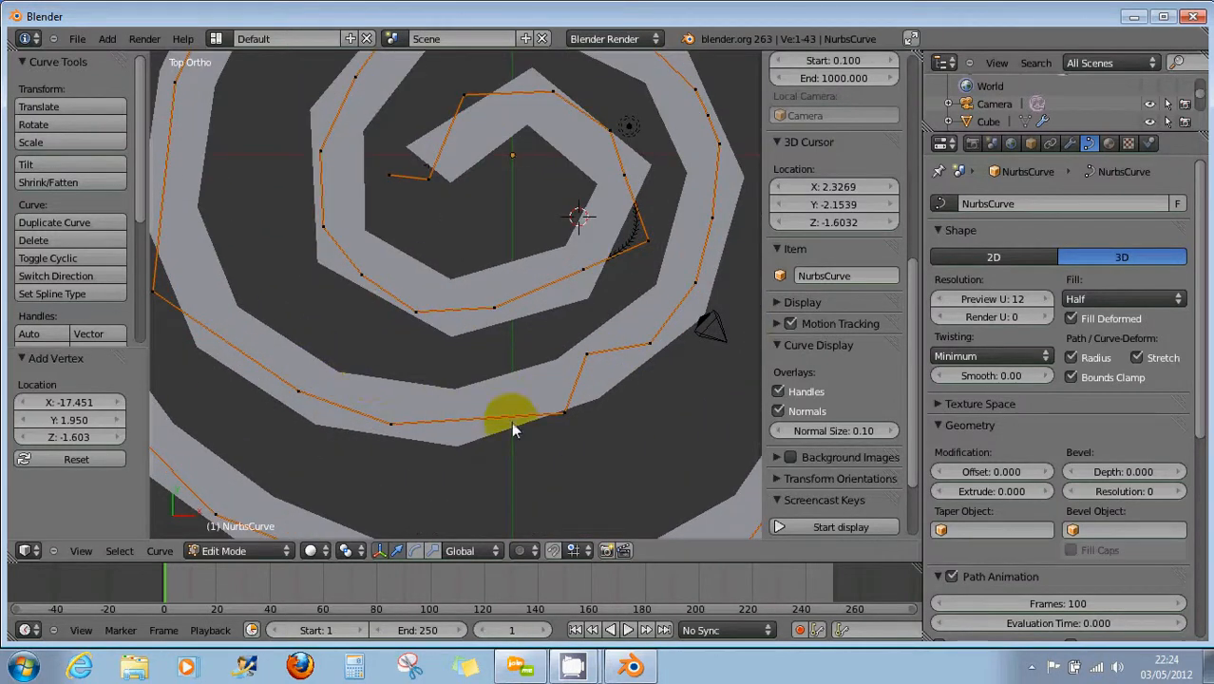
{"action": "scroll", "coordinate": [511, 421], "scroll_direction": "down", "scroll_amount": 1}
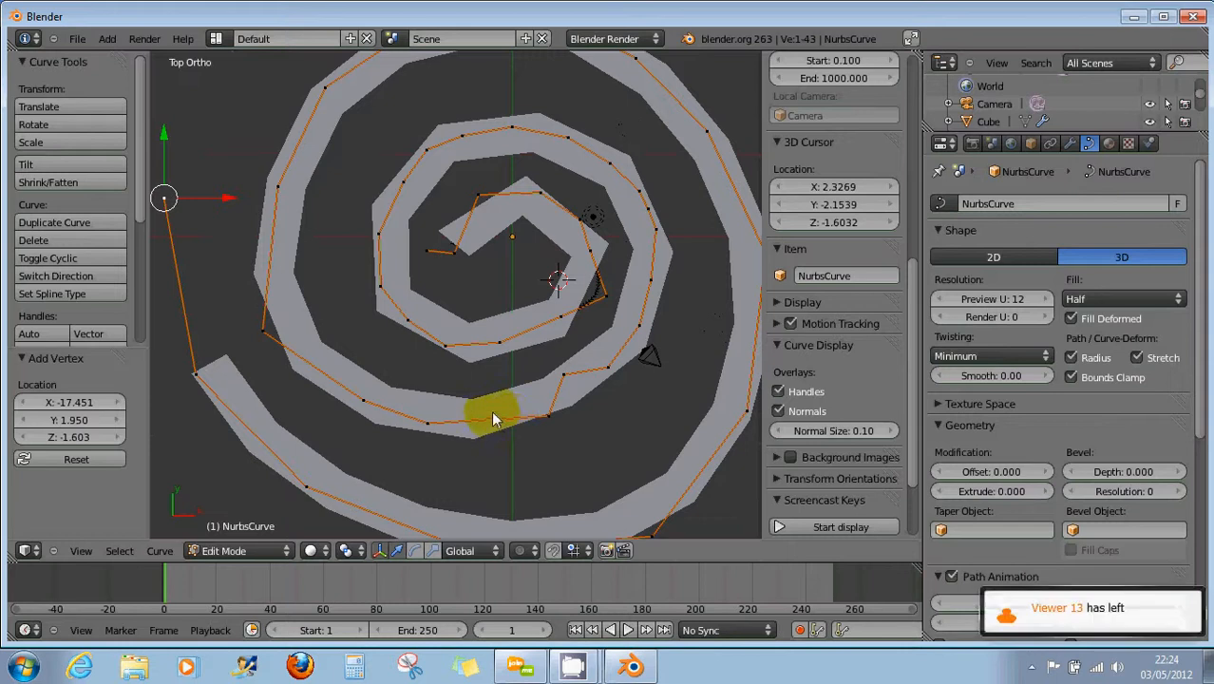
{"action": "key", "text": "Tab"}
{"action": "right_click", "coordinate": [630, 318]}
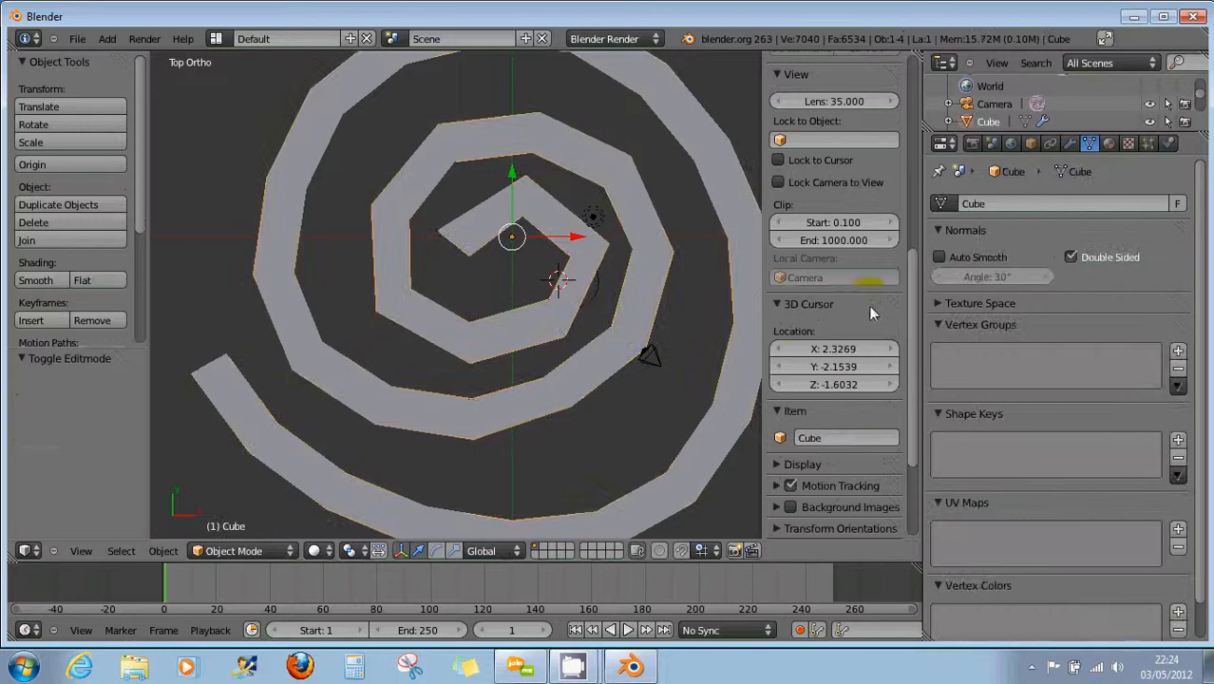
{"action": "left_click", "coordinate": [1071, 142]}
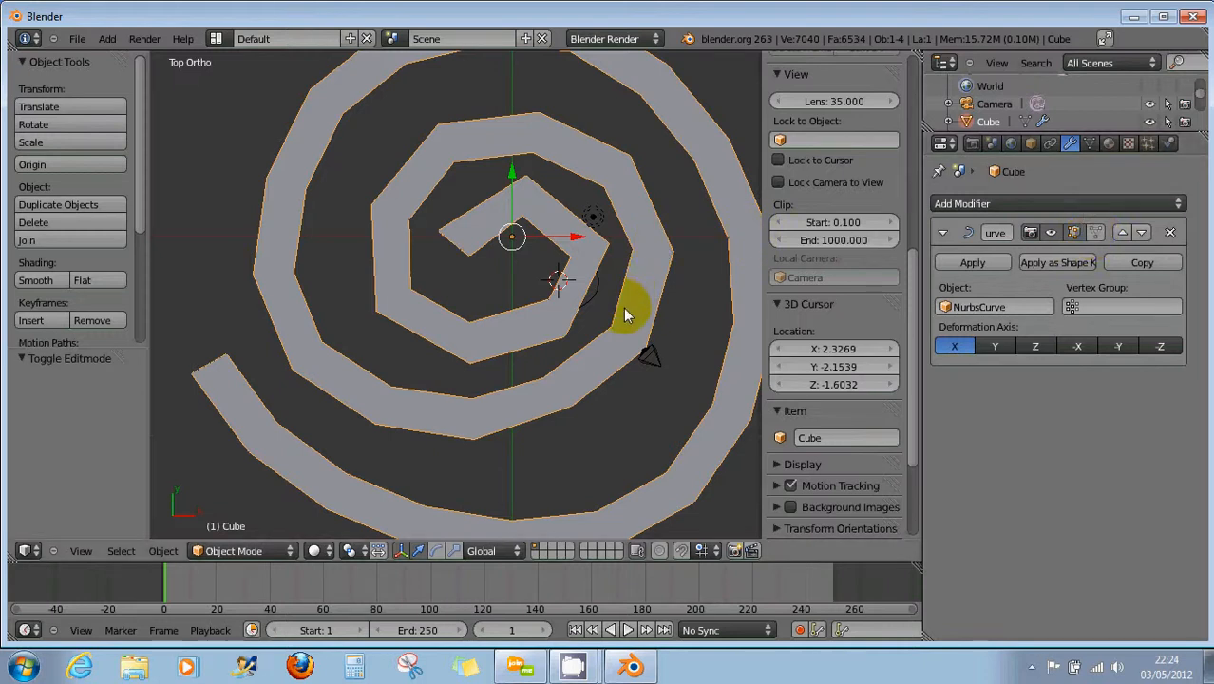
Compare the cube's undeformed base mesh in Edit Mode with the spiral shape, and return to Object Mode
{"action": "key", "text": "Tab"}
{"action": "scroll", "coordinate": [618, 310], "scroll_direction": "up", "scroll_amount": 1}
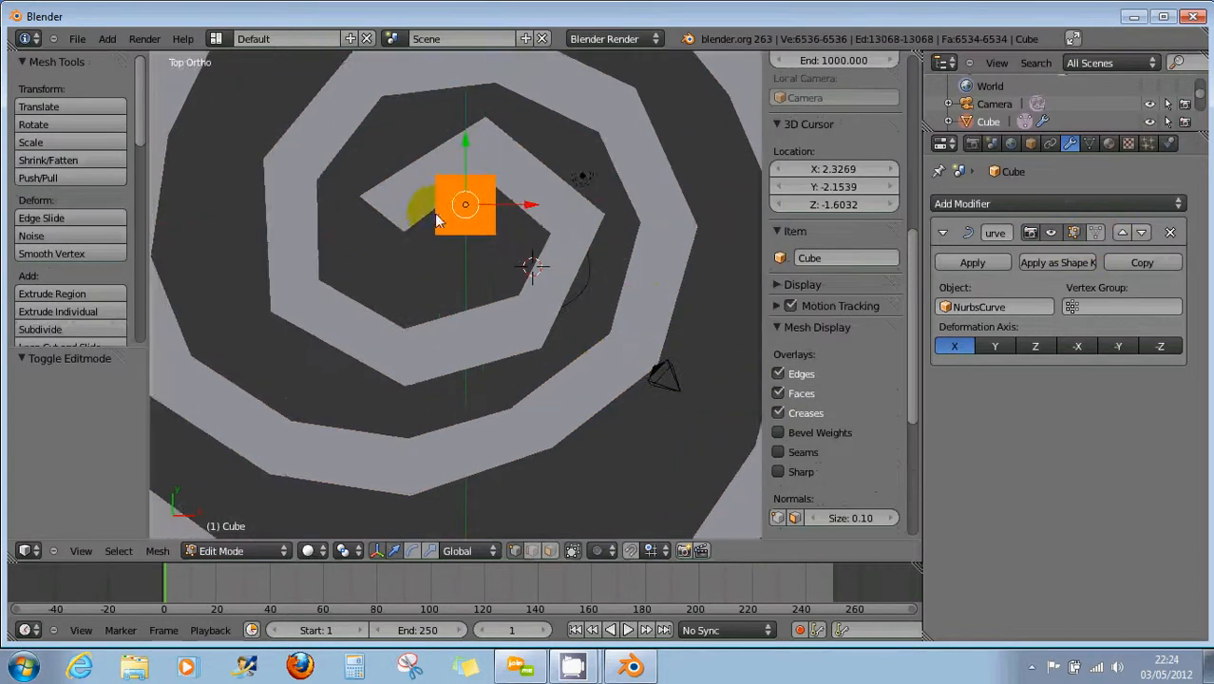
{"action": "key", "text": "Tab"}
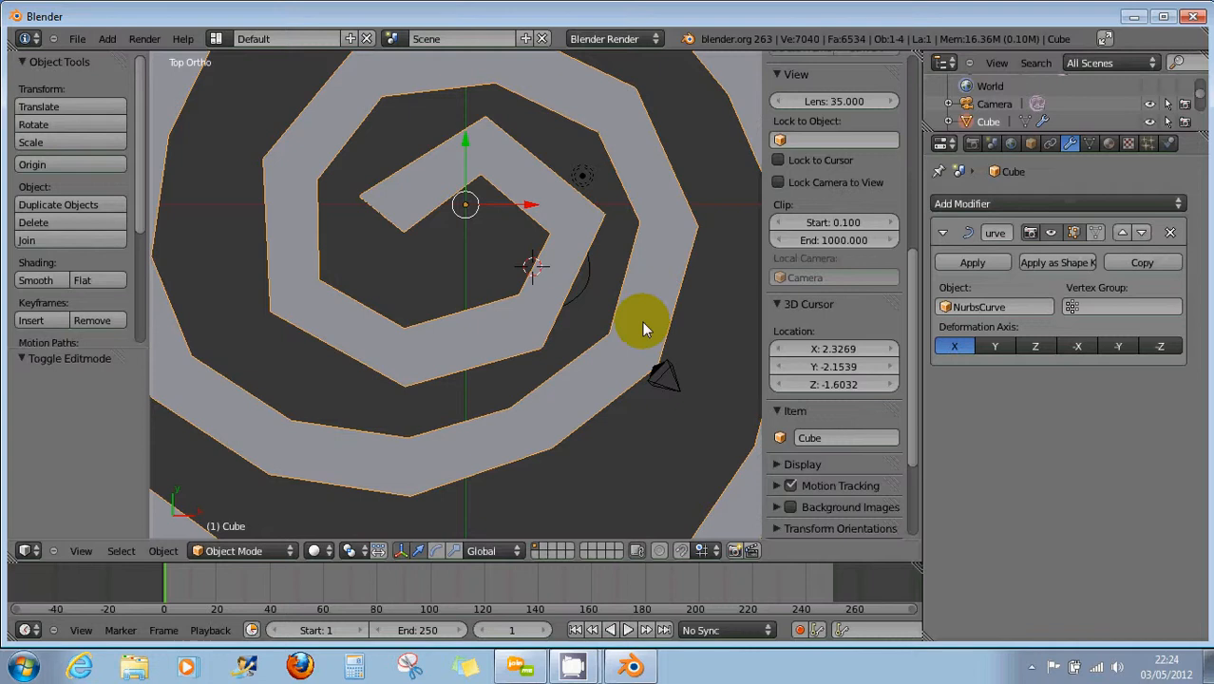
Apply the Curve modifier to the cube and open the resulting spiral mesh in Edit Mode
{"action": "left_click", "coordinate": [950, 265]}
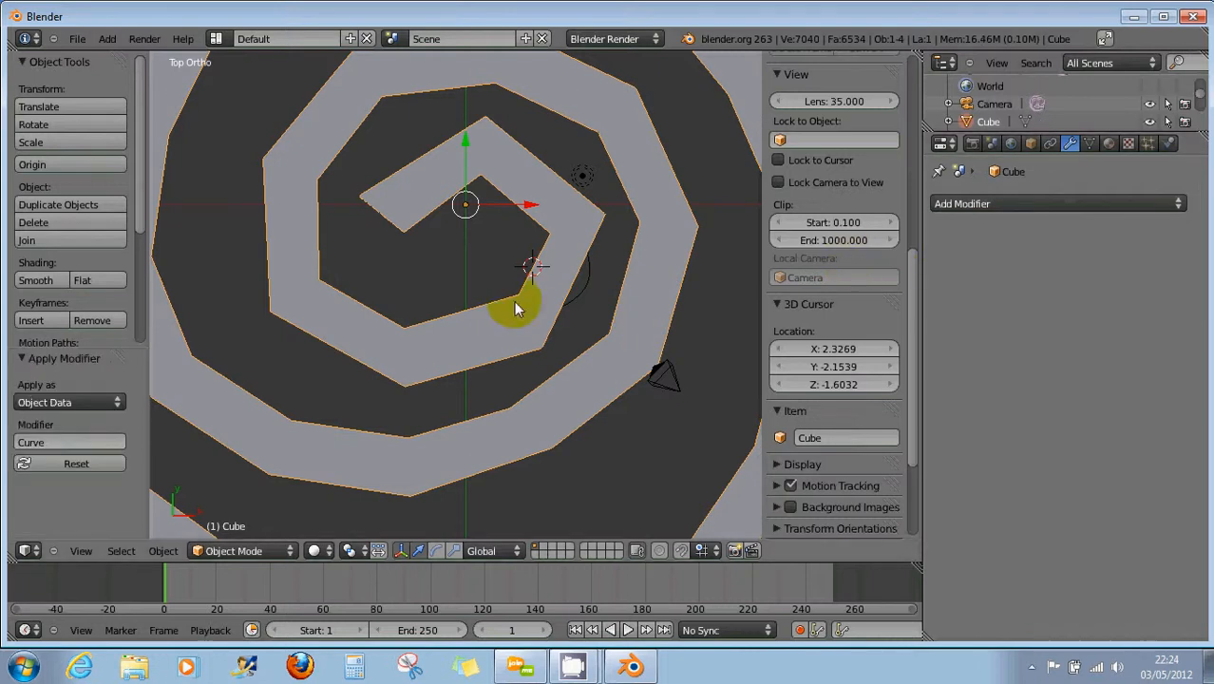
{"action": "key", "text": "Tab"}
{"action": "scroll", "coordinate": [530, 306], "scroll_direction": "up", "scroll_amount": 4}
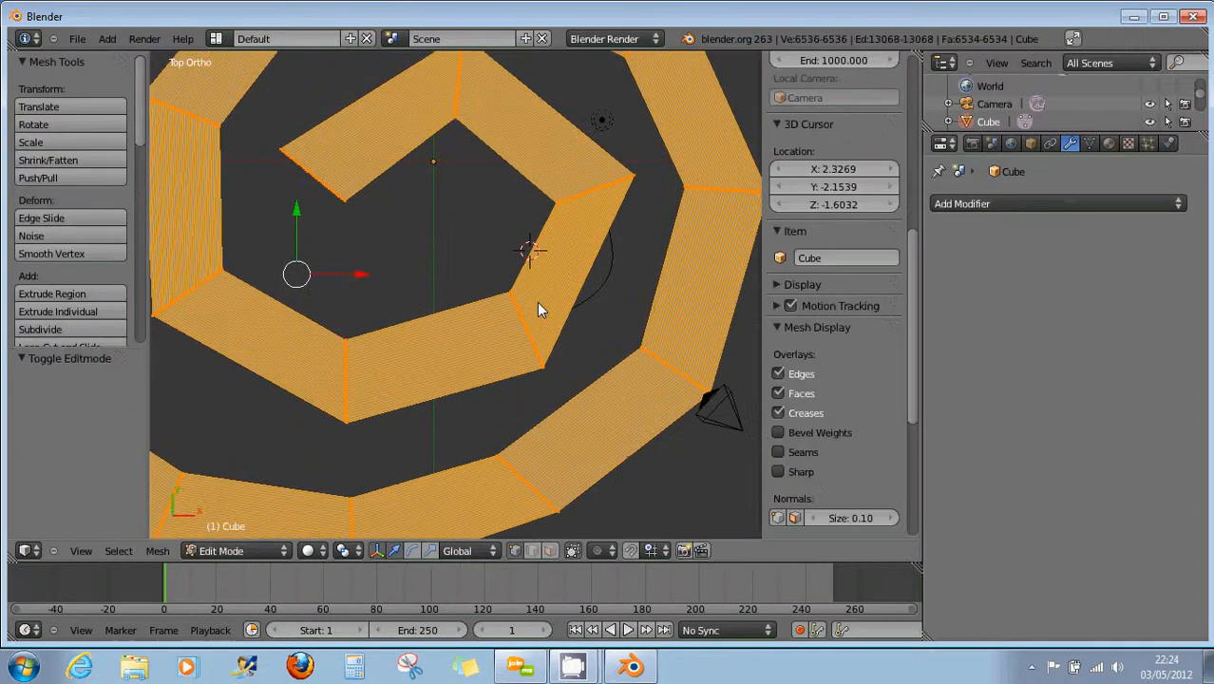
Inspect the spiral mesh's segments in close-up, from the side and as a whole
{"action": "scroll", "coordinate": [535, 305], "scroll_direction": "up", "scroll_amount": 1}
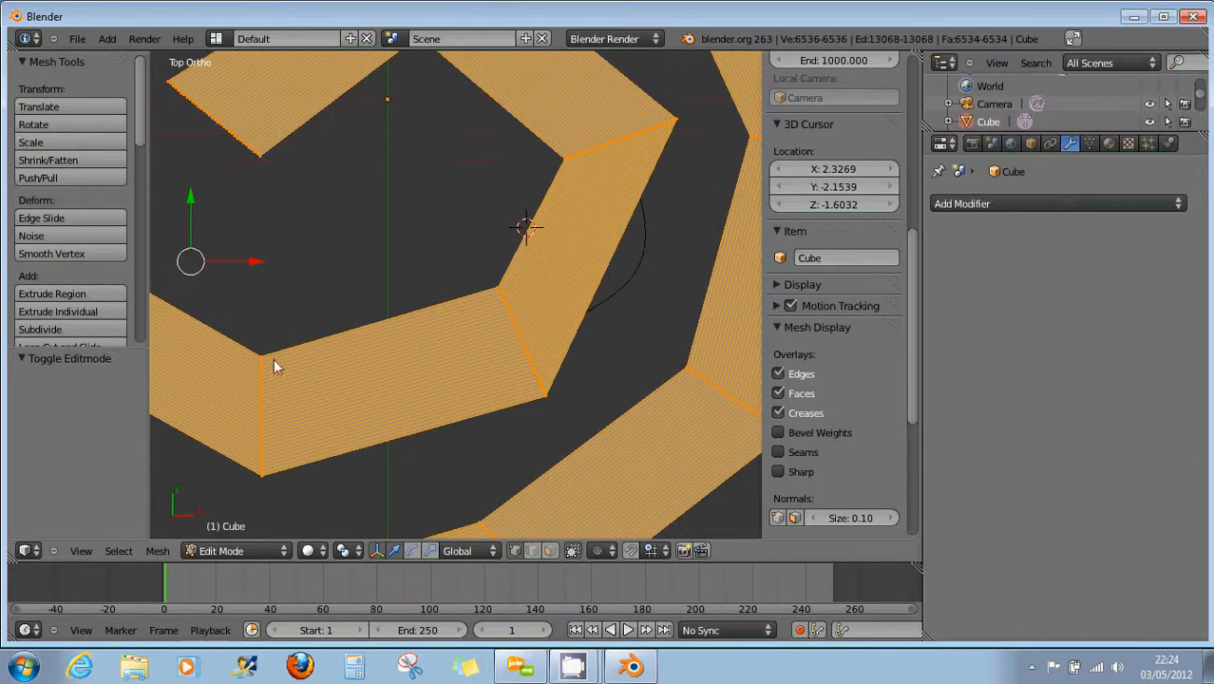
{"action": "scroll", "coordinate": [560, 297], "scroll_direction": "down", "scroll_amount": 2}
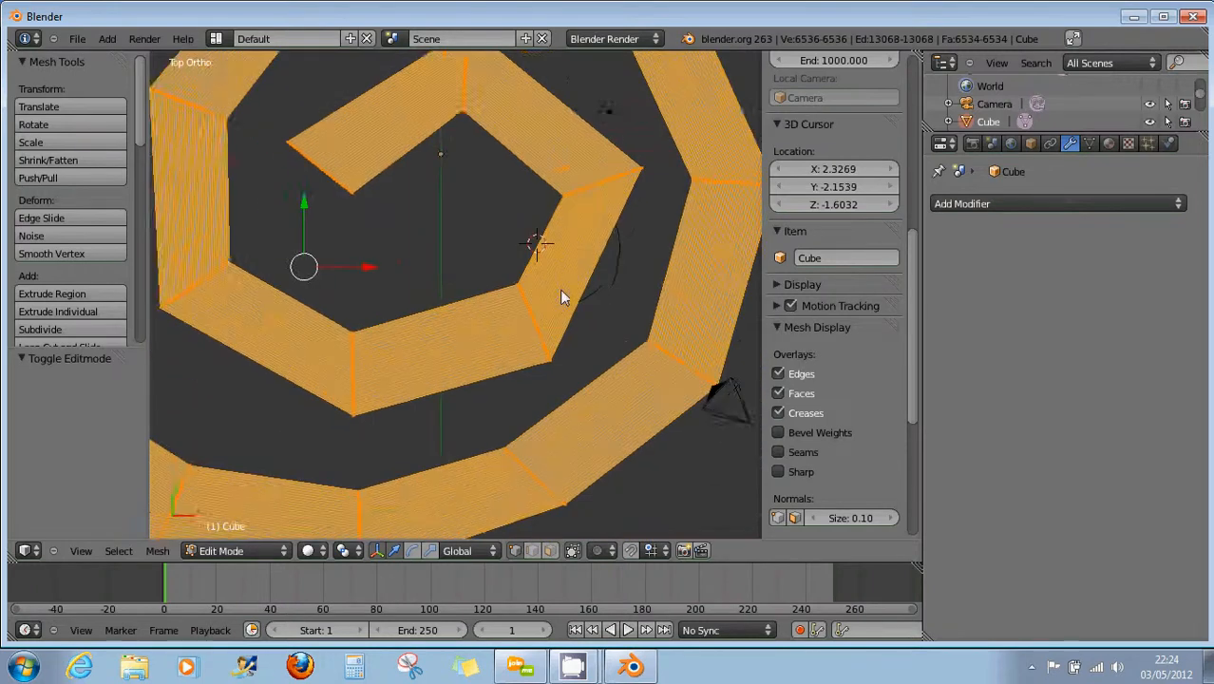
{"action": "scroll", "coordinate": [526, 323], "scroll_direction": "down", "scroll_amount": 2}
{"action": "middle_click_drag", "start_coordinate": [515, 374], "coordinate": [519, 211]}
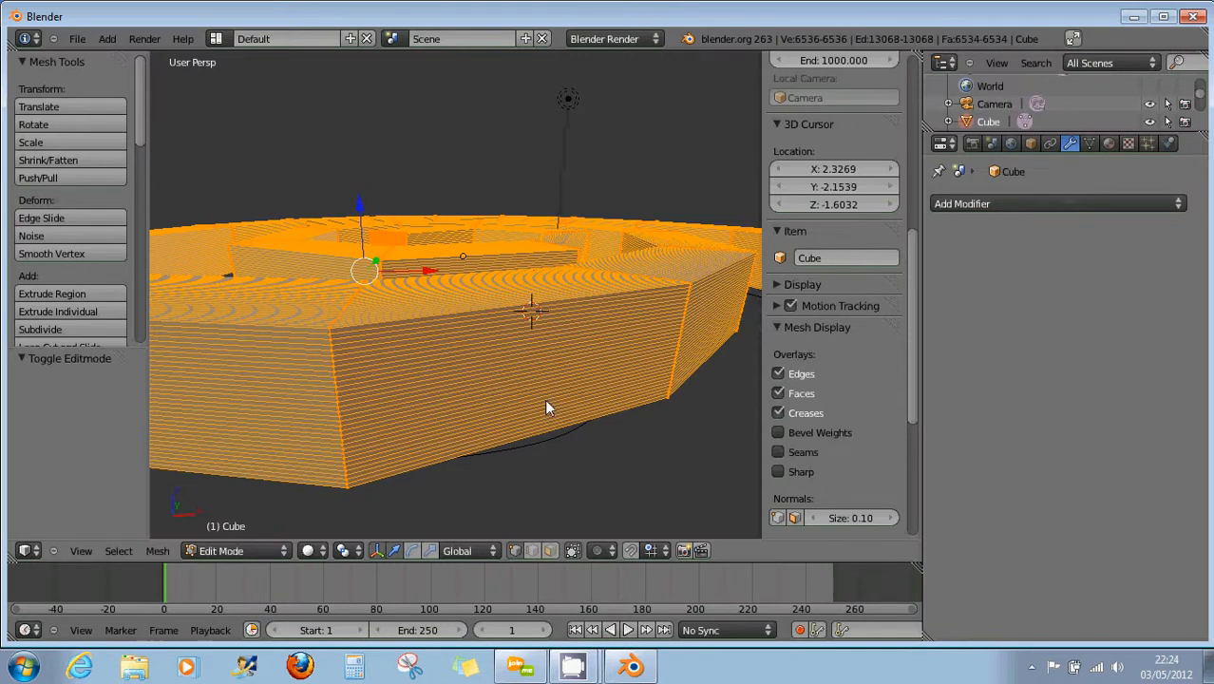
{"action": "middle_click_drag", "start_coordinate": [550, 407], "coordinate": [573, 369]}
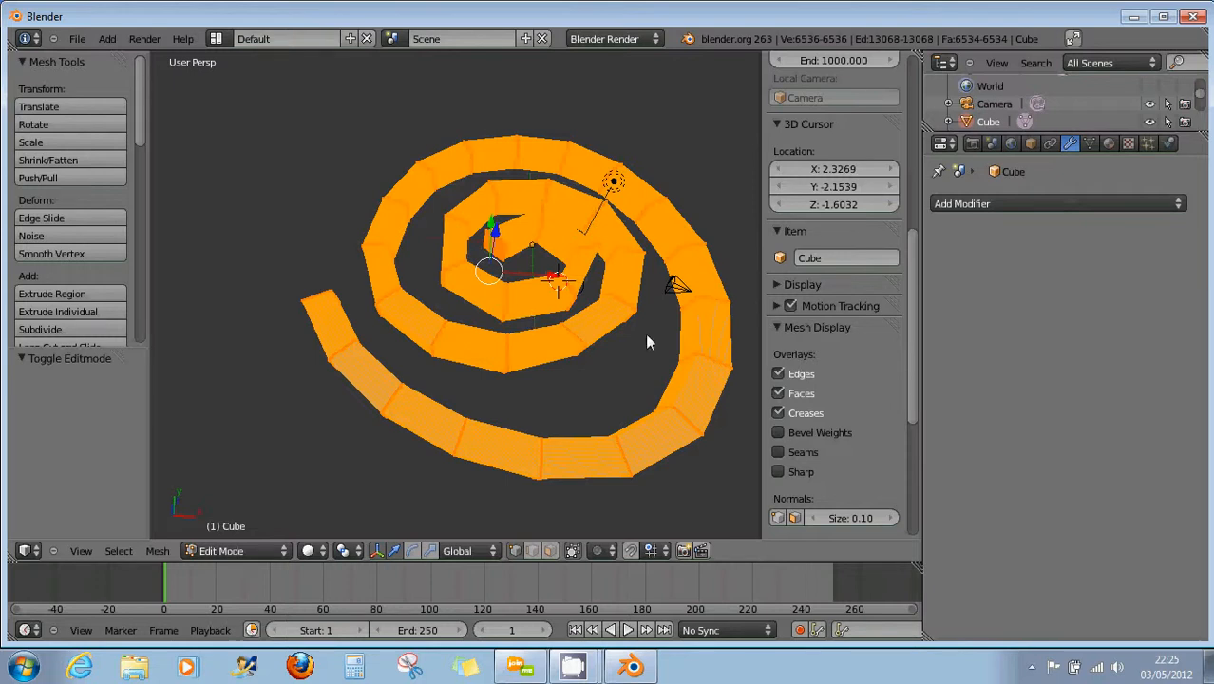
{"action": "mouse_move", "coordinate": [655, 323]}
{"action": "middle_mouse_down"}
{"action": "mouse_move", "coordinate": [645, 336]}
{"action": "mouse_move", "coordinate": [661, 342]}
{"action": "middle_mouse_up"}
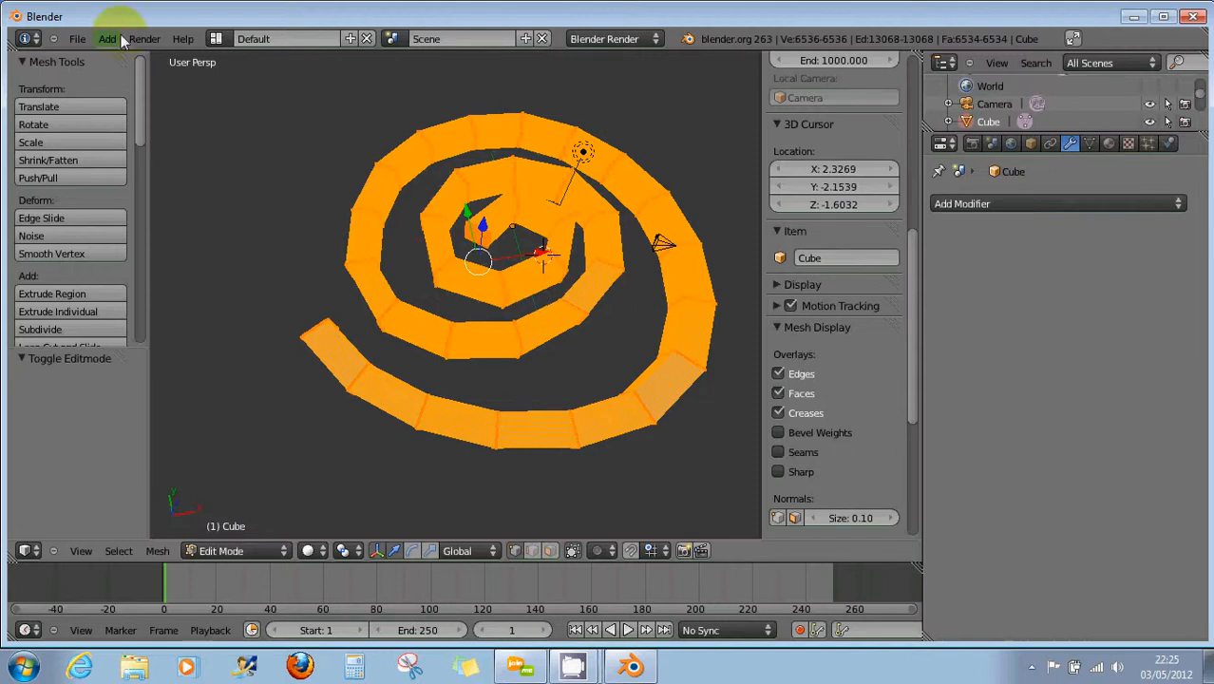
Discard the spiral scene and start a new file by reloading the start-up file
{"action": "left_click", "coordinate": [77, 39]}
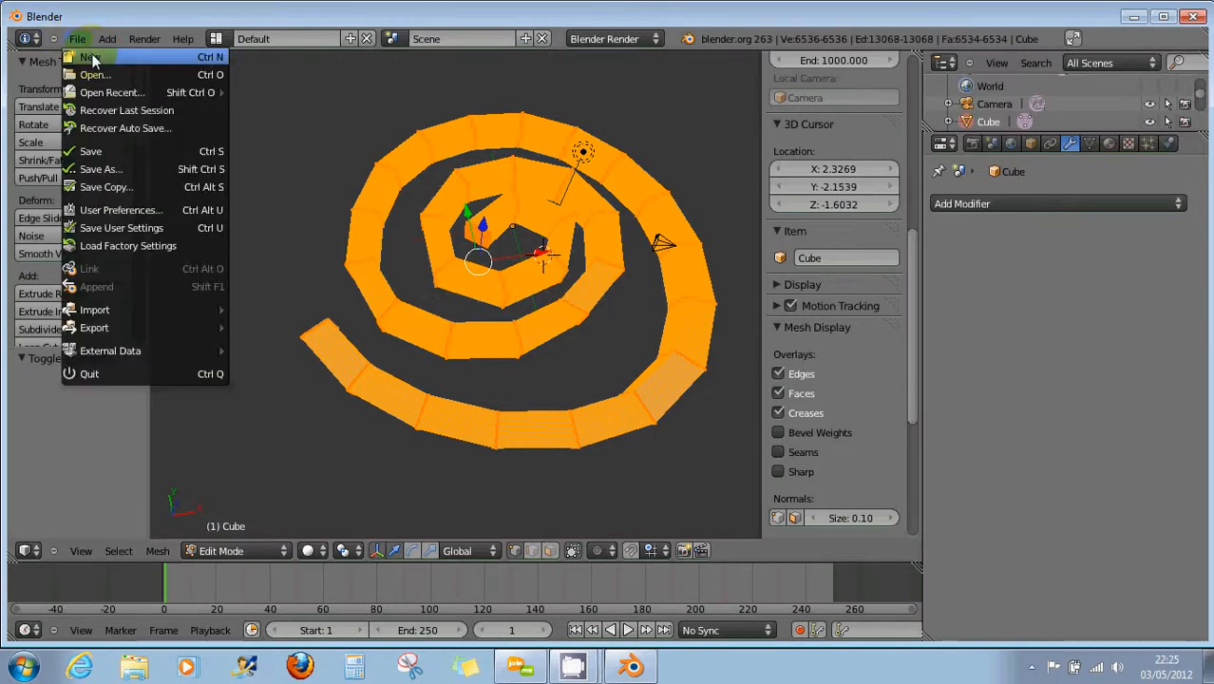
{"action": "left_click", "coordinate": [92, 57]}
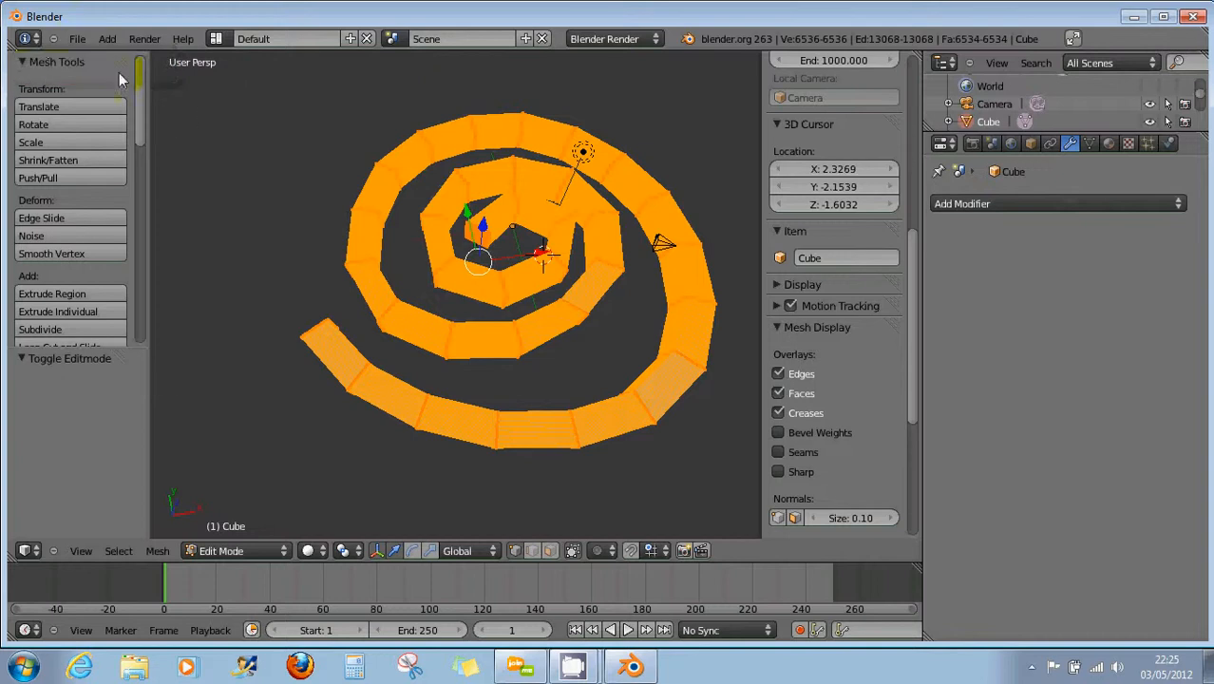
{"action": "left_click", "coordinate": [80, 39]}
{"action": "left_click", "coordinate": [81, 59]}
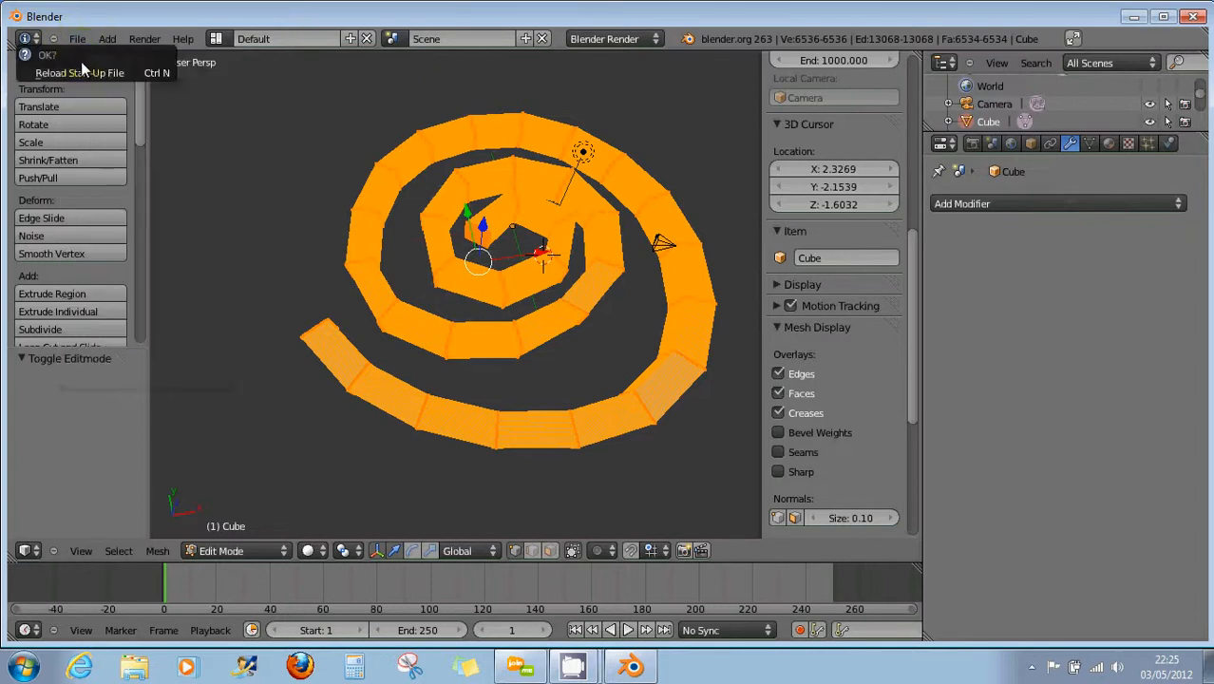
{"action": "left_click", "coordinate": [82, 71]}
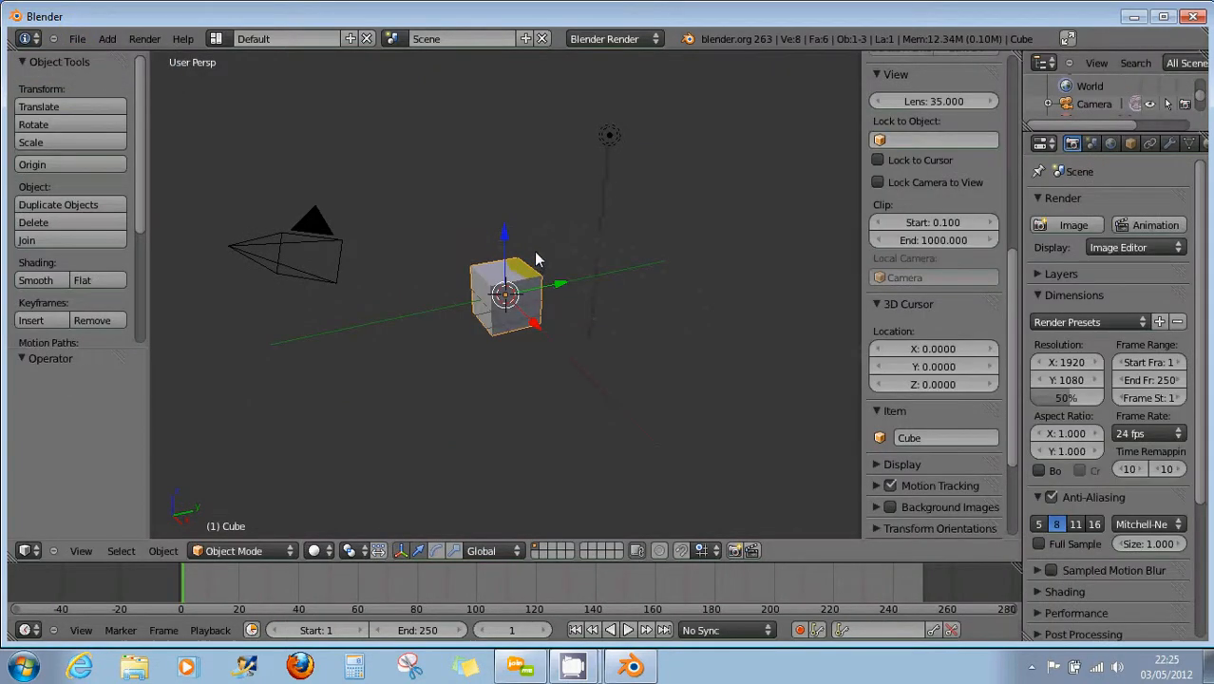
Switch to the front orthographic view and delete the default cube
{"action": "middle_click_drag", "start_coordinate": [534, 251], "coordinate": [515, 329]}
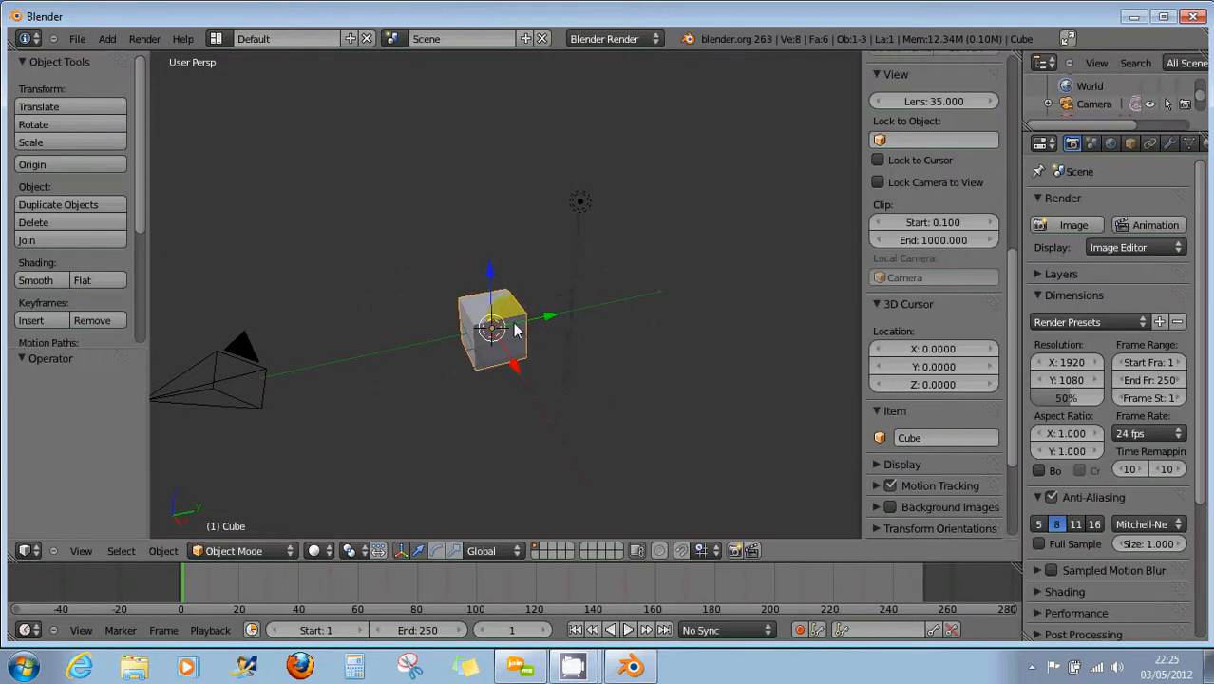
{"action": "key", "text": "KP_1"}
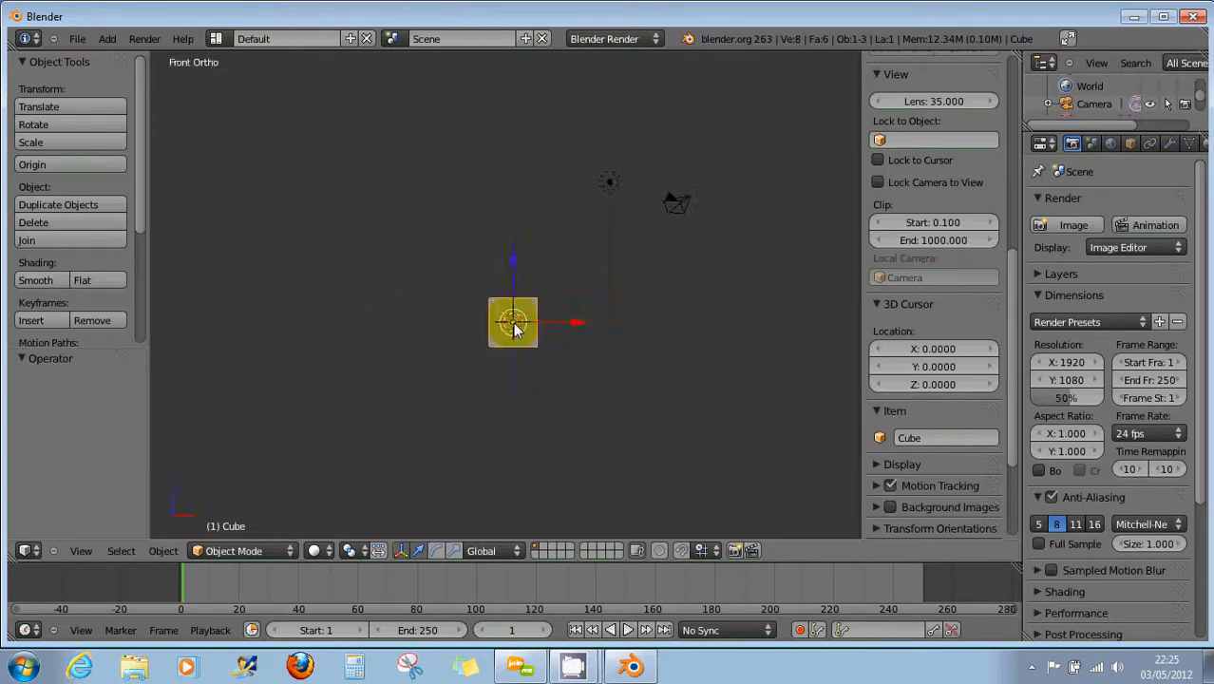
{"action": "key", "text": "w"}
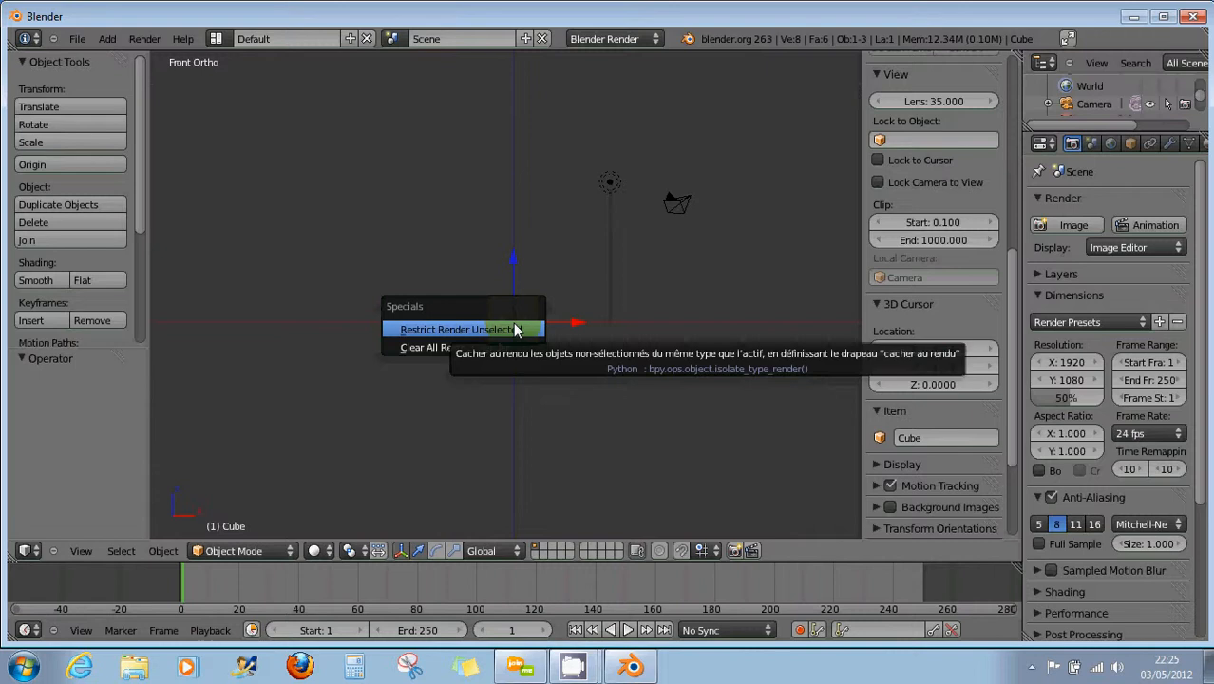
{"action": "key", "text": "x"}
{"action": "left_click", "coordinate": [495, 243]}
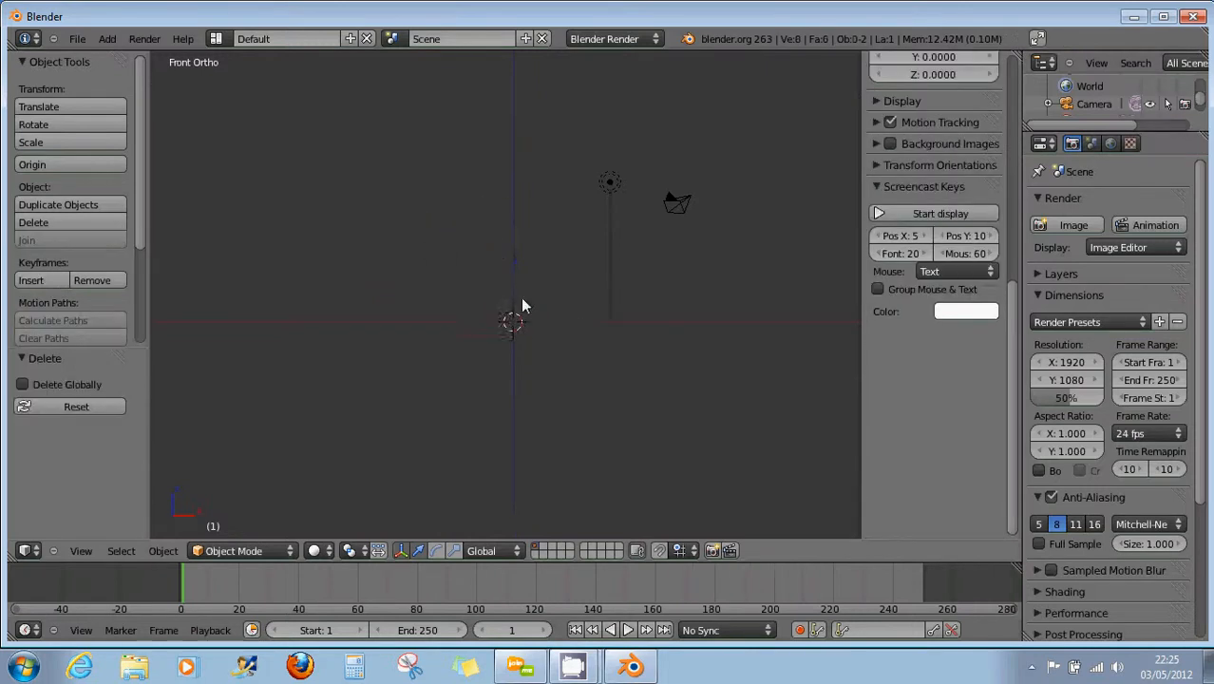
Enable background images for the 3D view and expand their settings
{"action": "scroll", "coordinate": [548, 347], "scroll_direction": "up", "scroll_amount": 4}
{"action": "left_click_drag", "start_coordinate": [1008, 391], "coordinate": [1028, 321]}
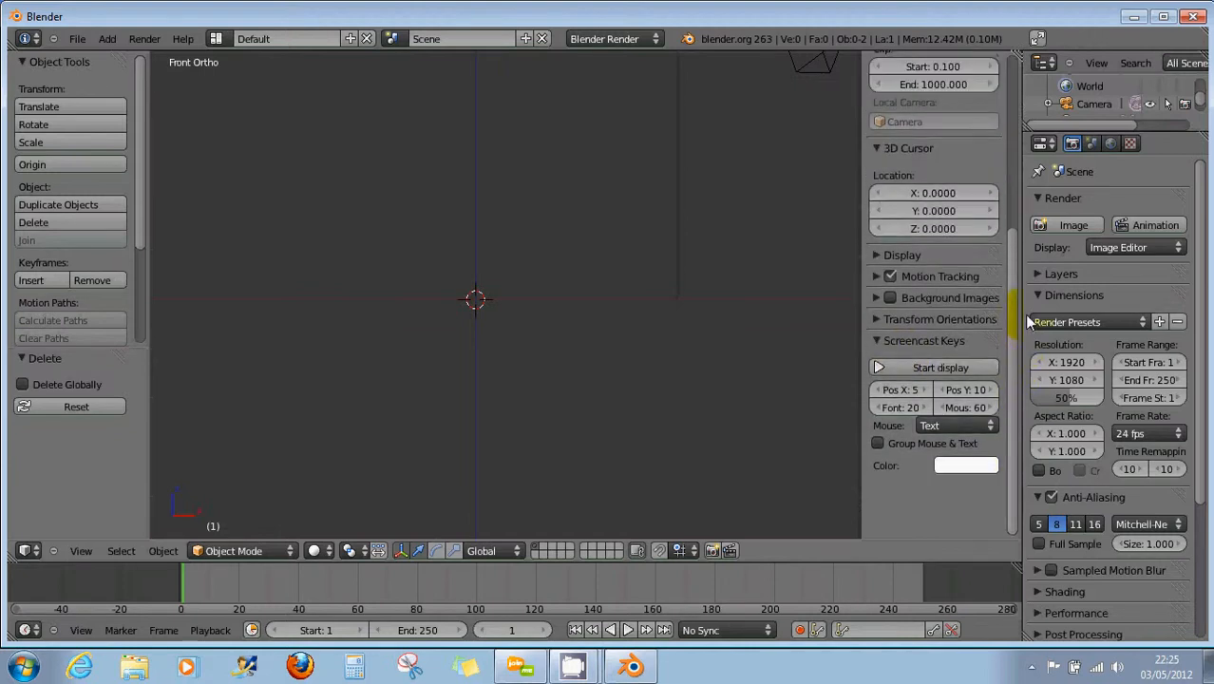
{"action": "left_click", "coordinate": [874, 297]}
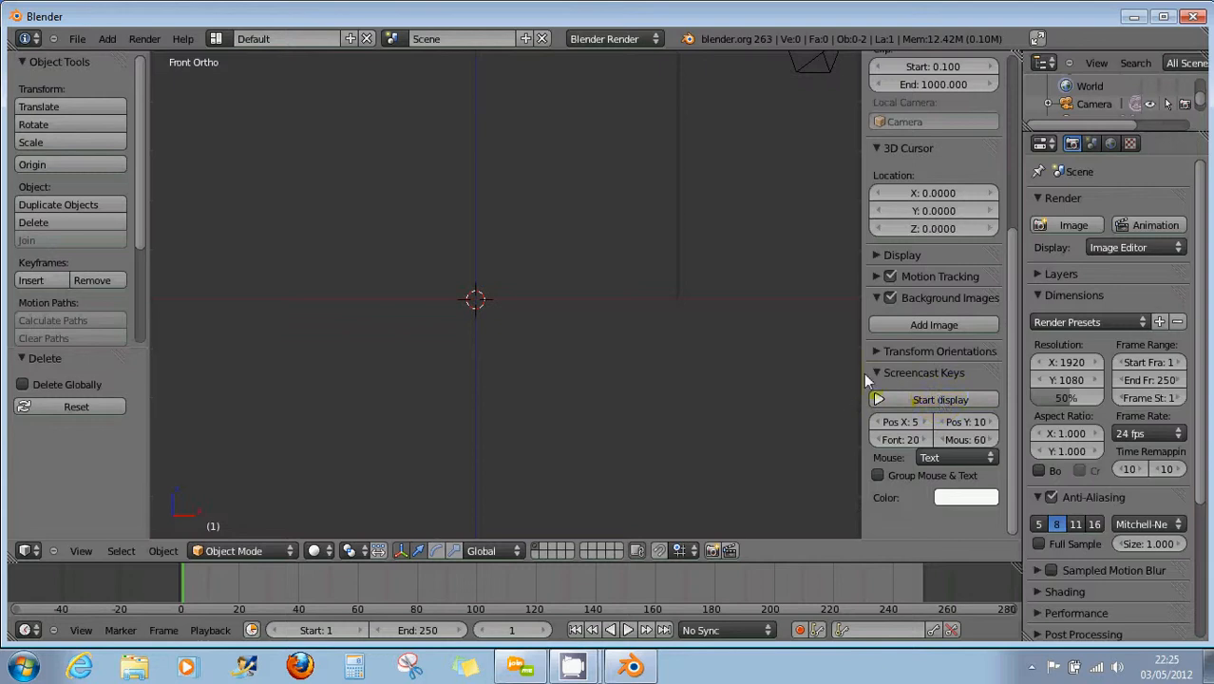
Add two empty background image slots and look through the axis choices of the first one
{"action": "left_click", "coordinate": [894, 327]}
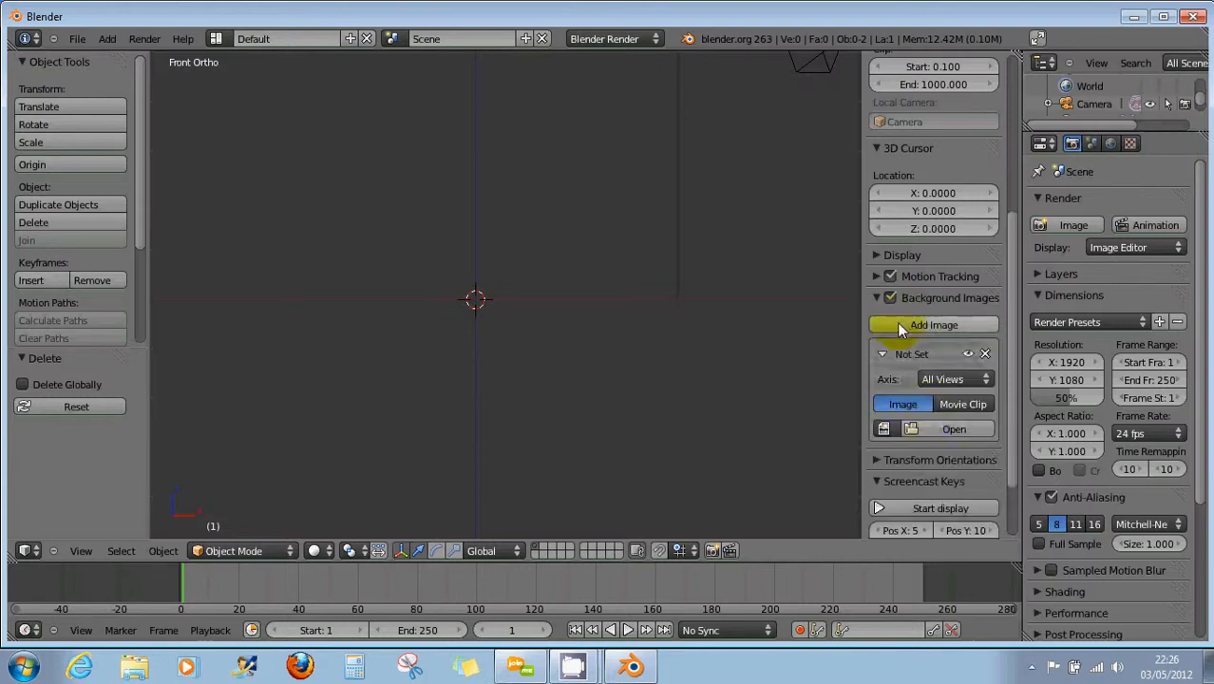
{"action": "left_click", "coordinate": [972, 380]}
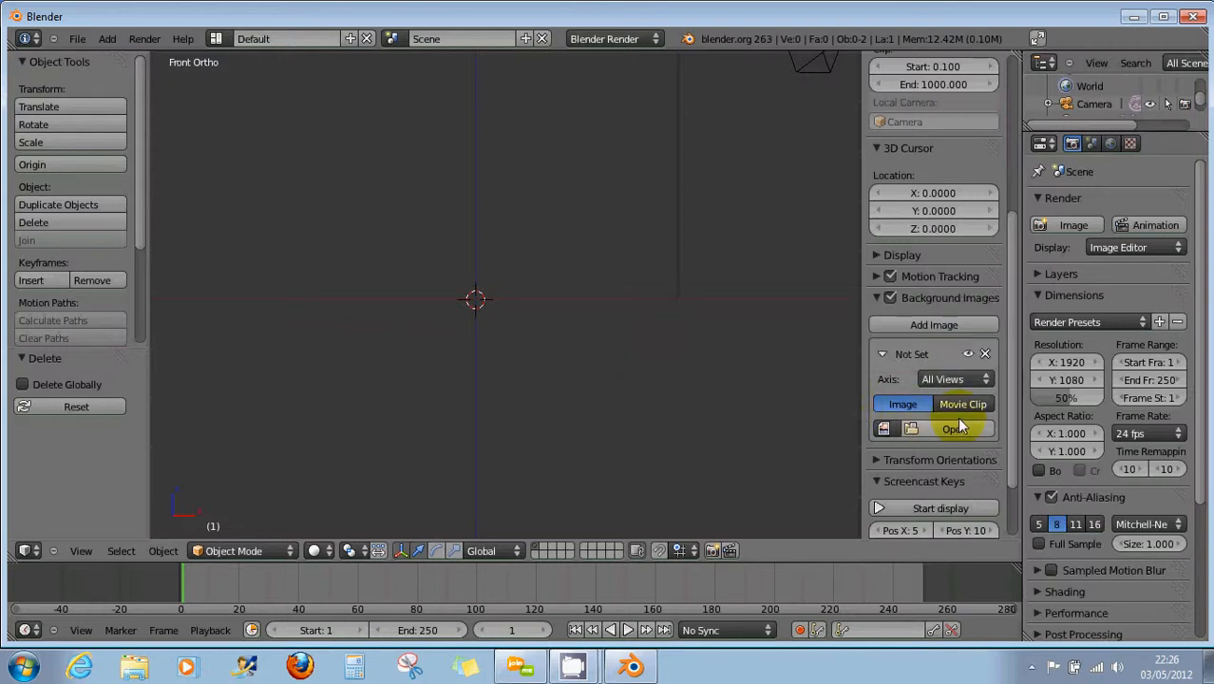
{"action": "left_click", "coordinate": [922, 325]}
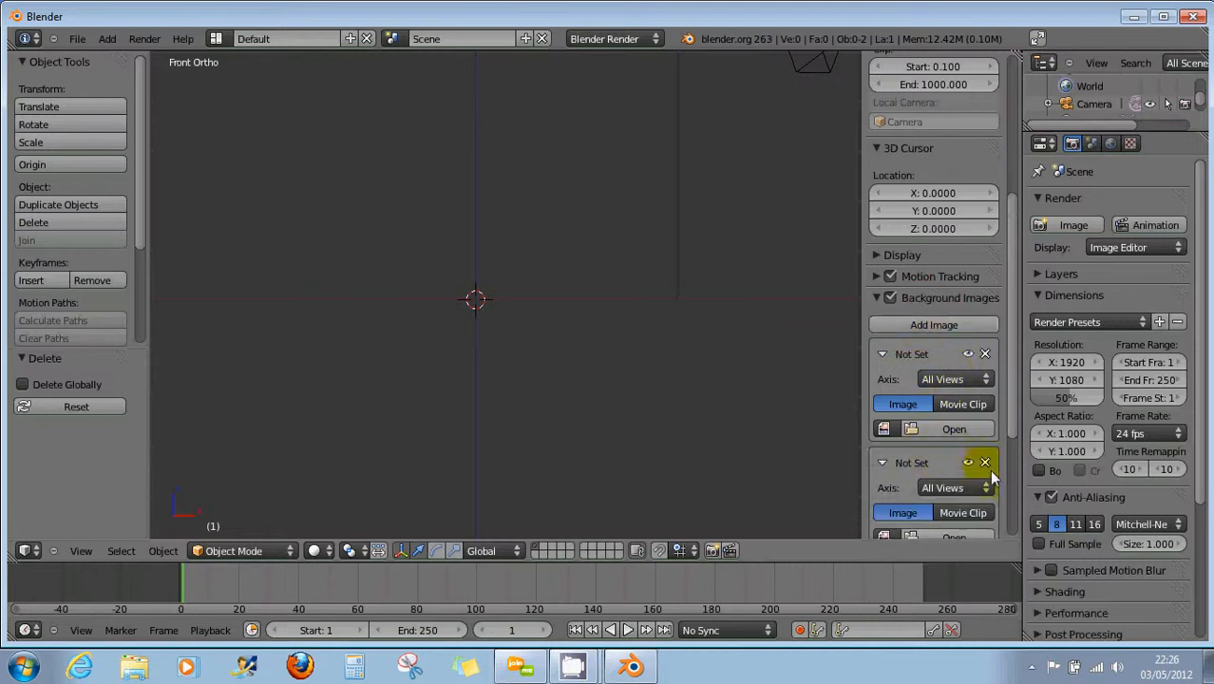
{"action": "scroll", "coordinate": [945, 380], "scroll_direction": "down", "scroll_amount": 2}
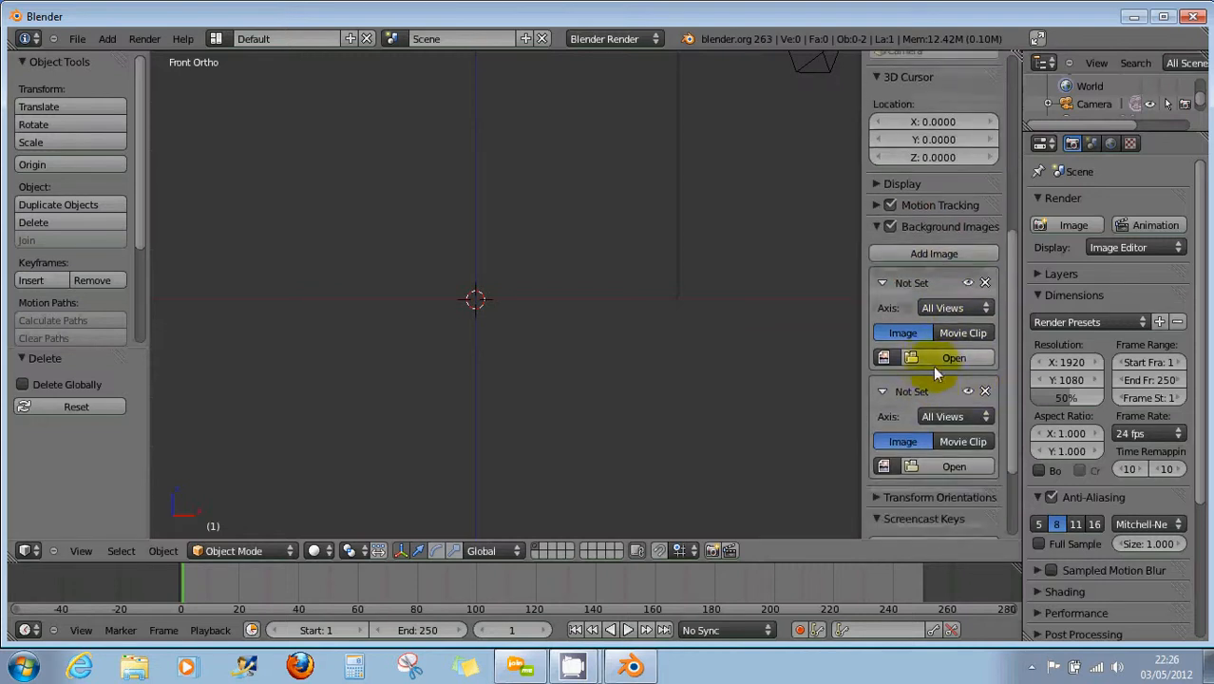
{"action": "left_click", "coordinate": [943, 305]}
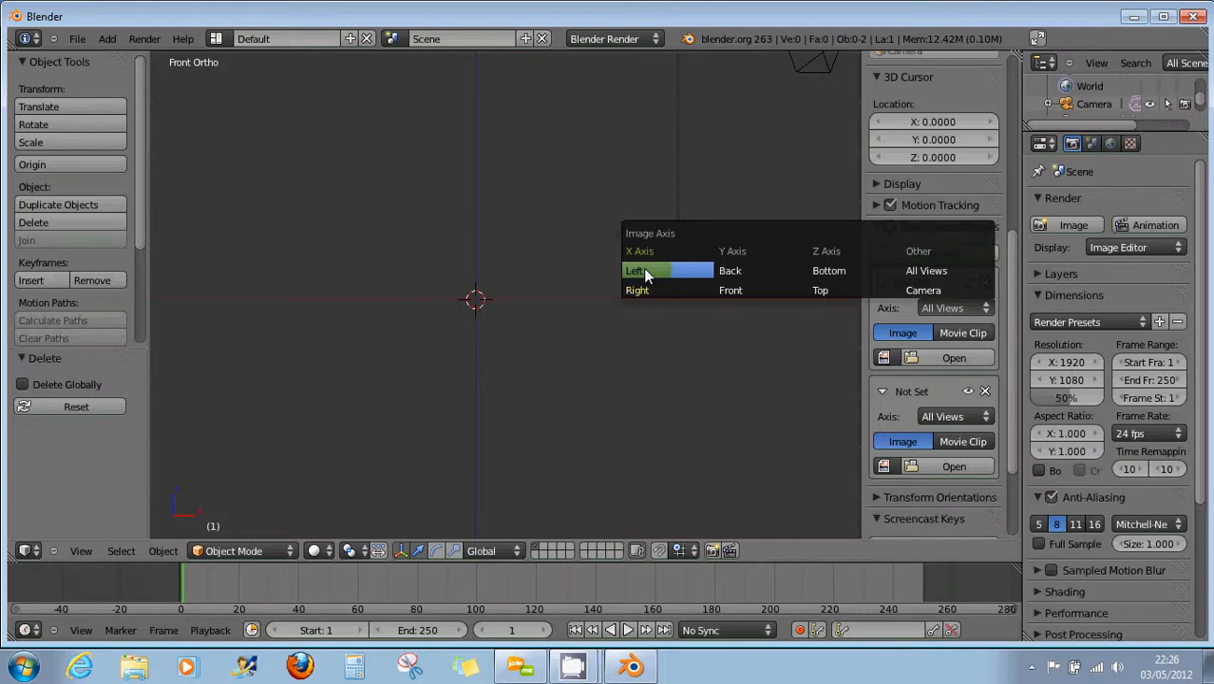
{"action": "left_click", "coordinate": [699, 358]}
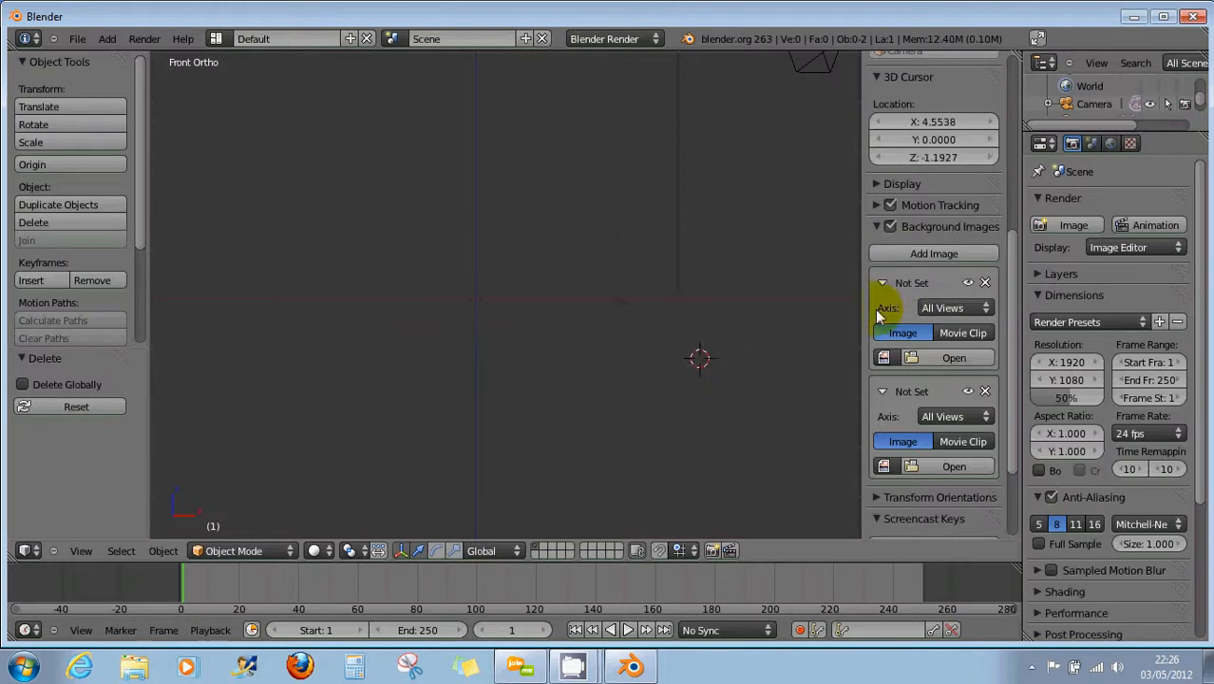
Remove both empty background image slots and place the 3D cursor back near the origin
{"action": "left_click", "coordinate": [984, 390]}
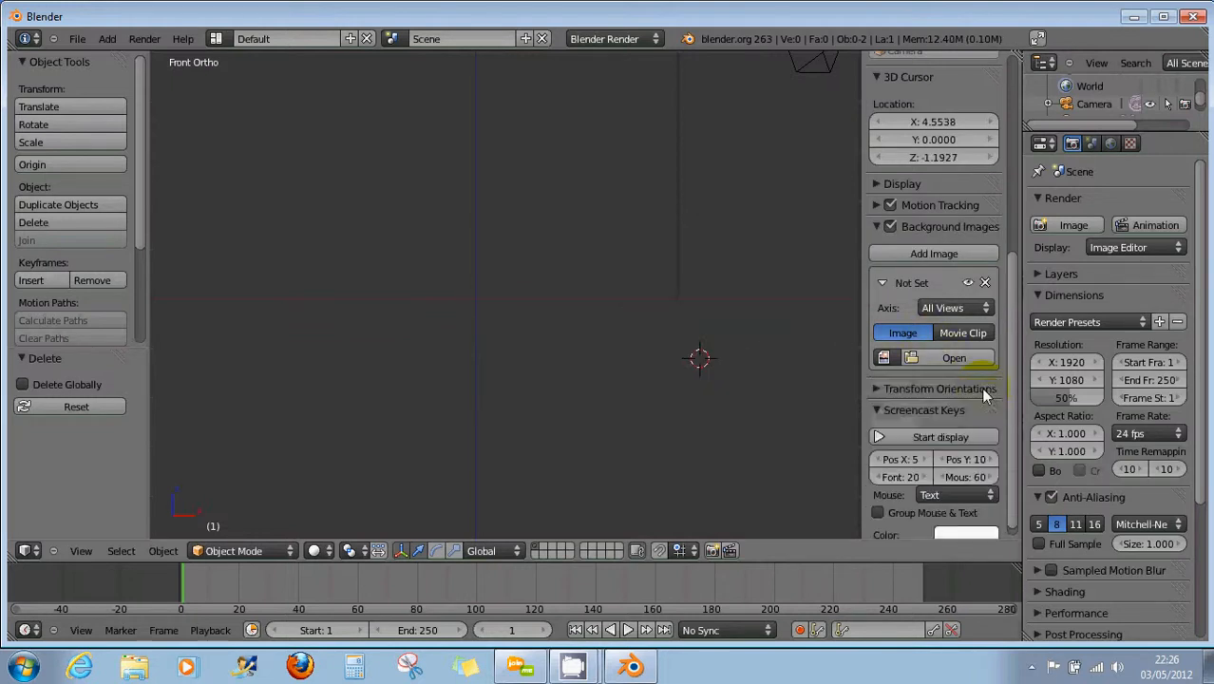
{"action": "left_click", "coordinate": [984, 282]}
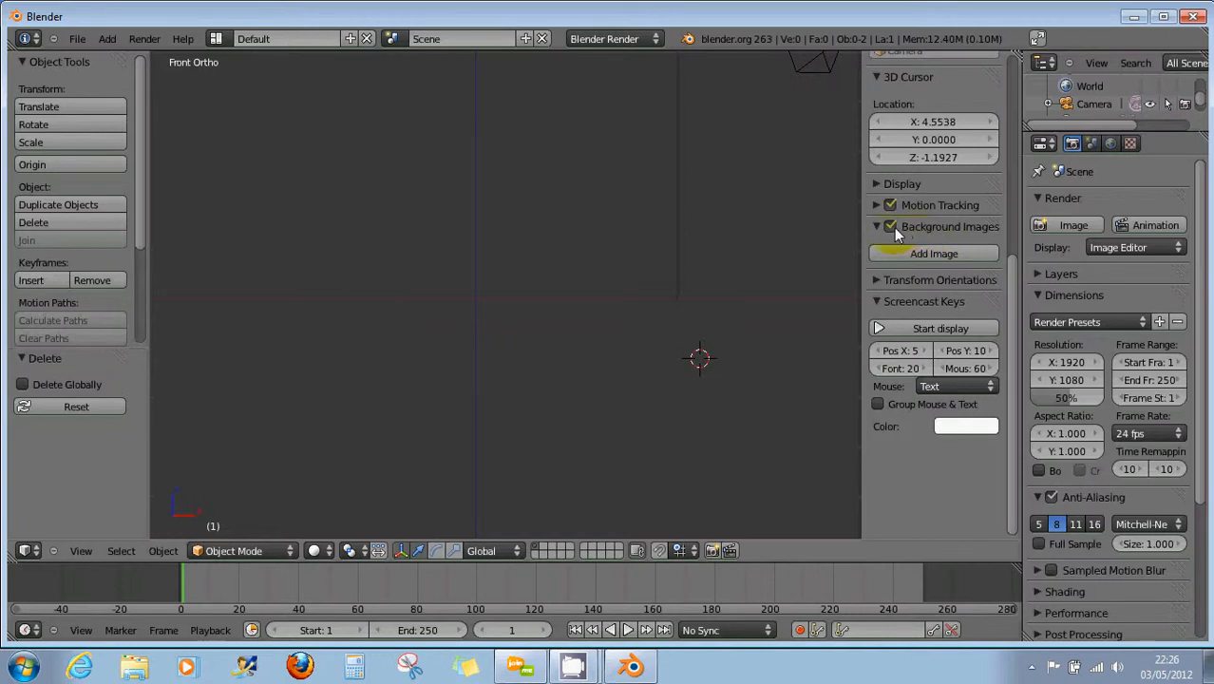
{"action": "left_click", "coordinate": [474, 299]}
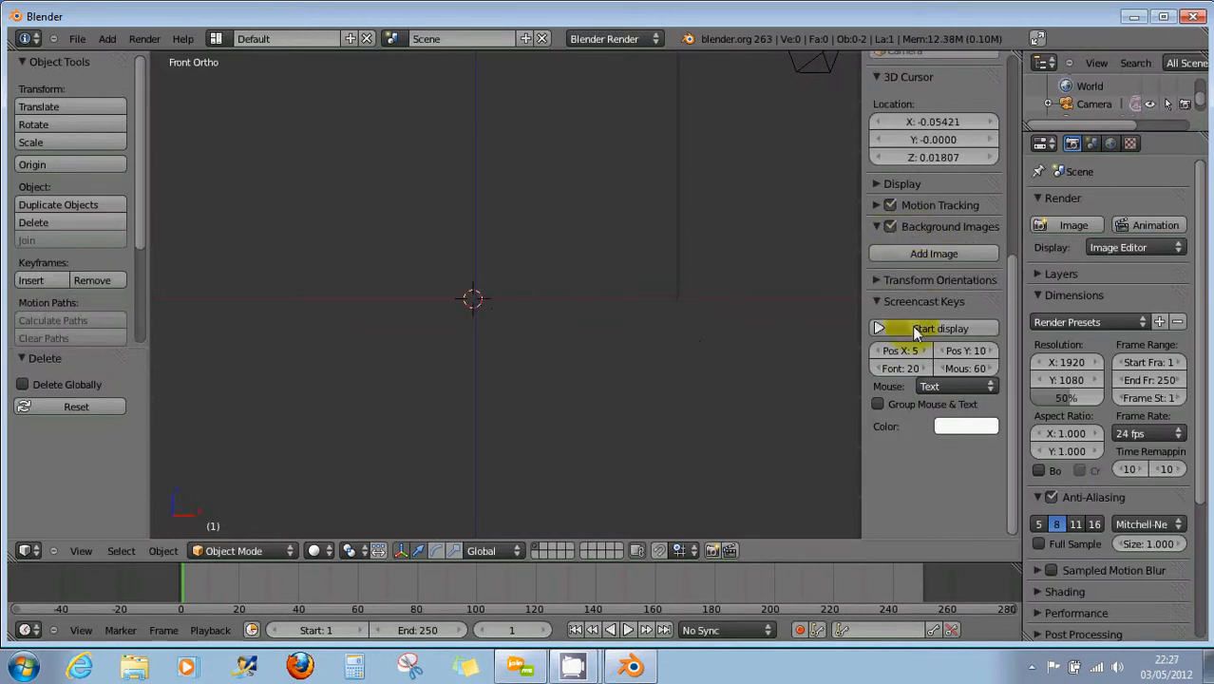
Add a background image slot and load visuel-avant-bras-anatomie-1b9.jpg from the Documents\3d folder, browsing by thumbnails
{"action": "scroll", "coordinate": [908, 304], "scroll_direction": "up", "scroll_amount": 3}
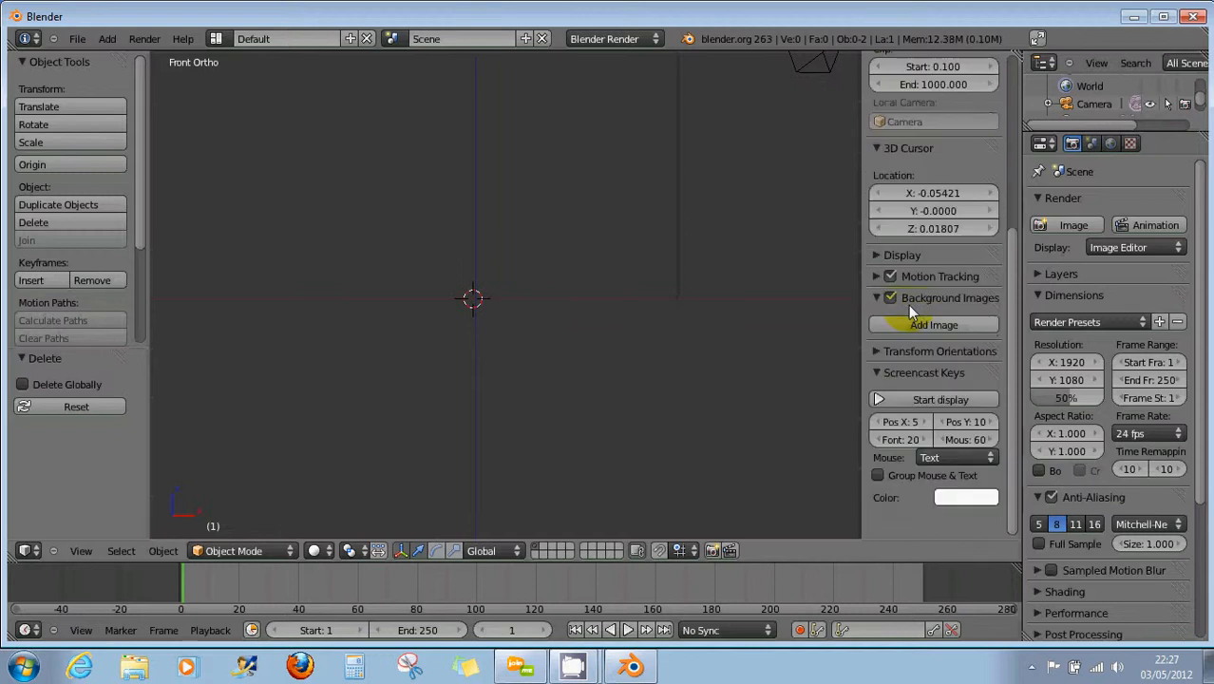
{"action": "left_click", "coordinate": [889, 297]}
{"action": "left_click", "coordinate": [895, 325]}
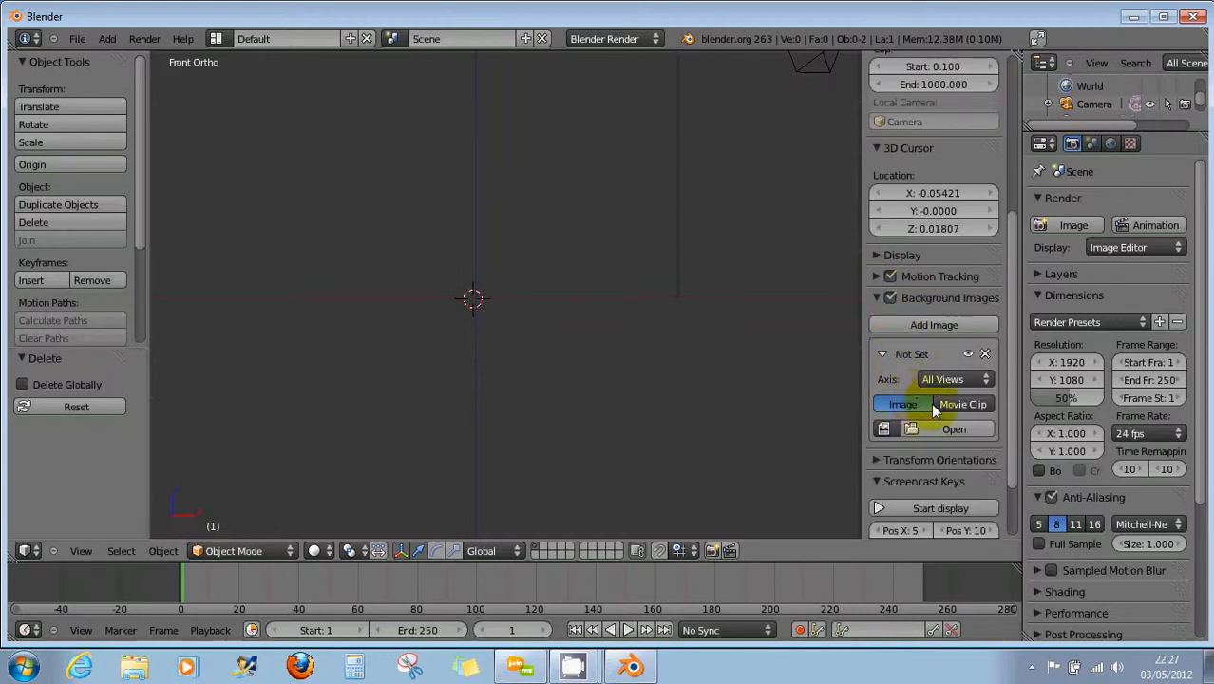
{"action": "left_click", "coordinate": [913, 428]}
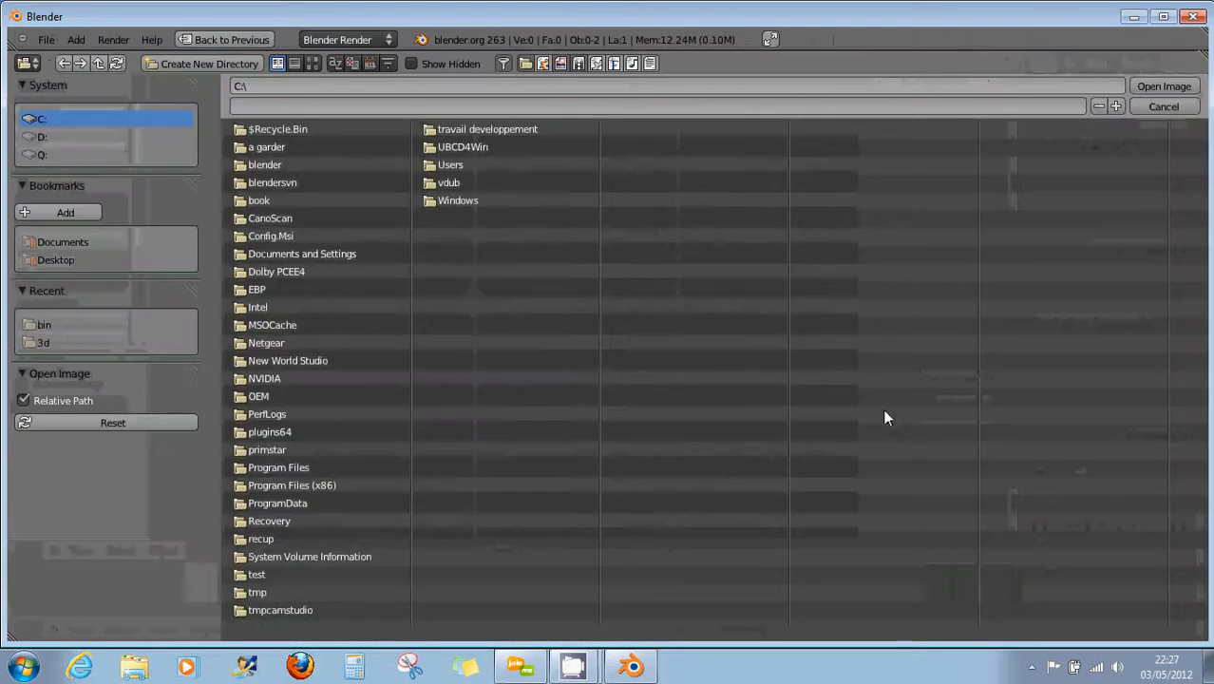
{"action": "left_click", "coordinate": [58, 244]}
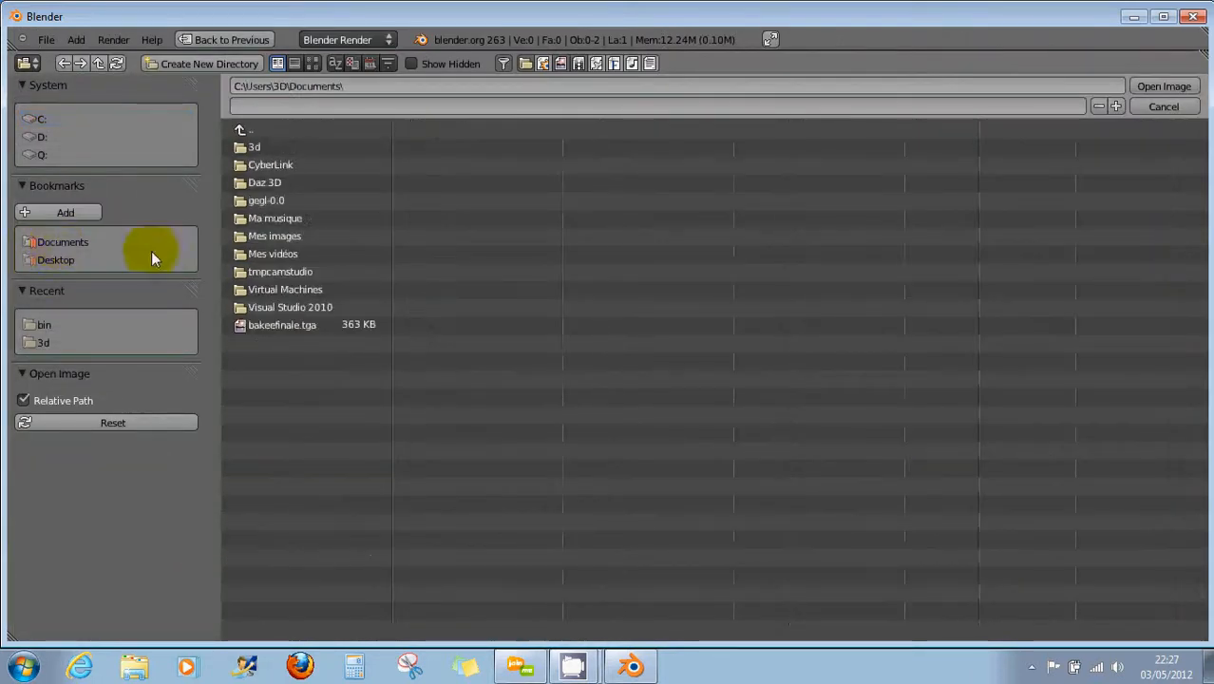
{"action": "left_click", "coordinate": [272, 152]}
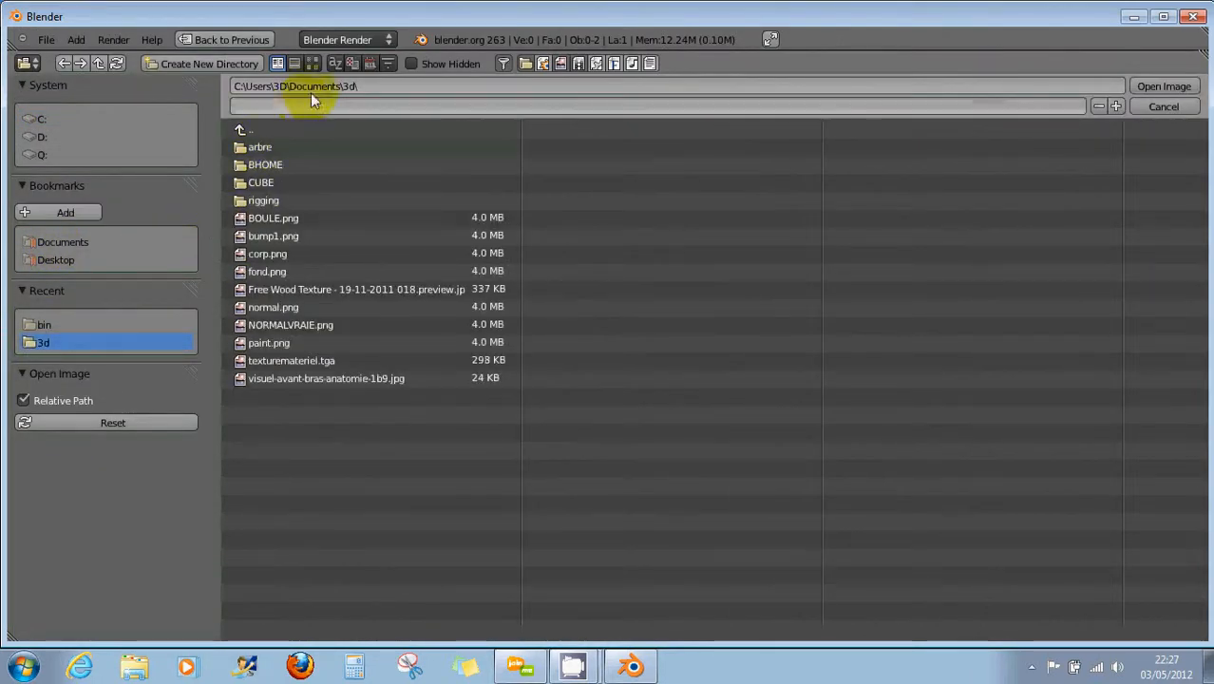
{"action": "left_click", "coordinate": [314, 63]}
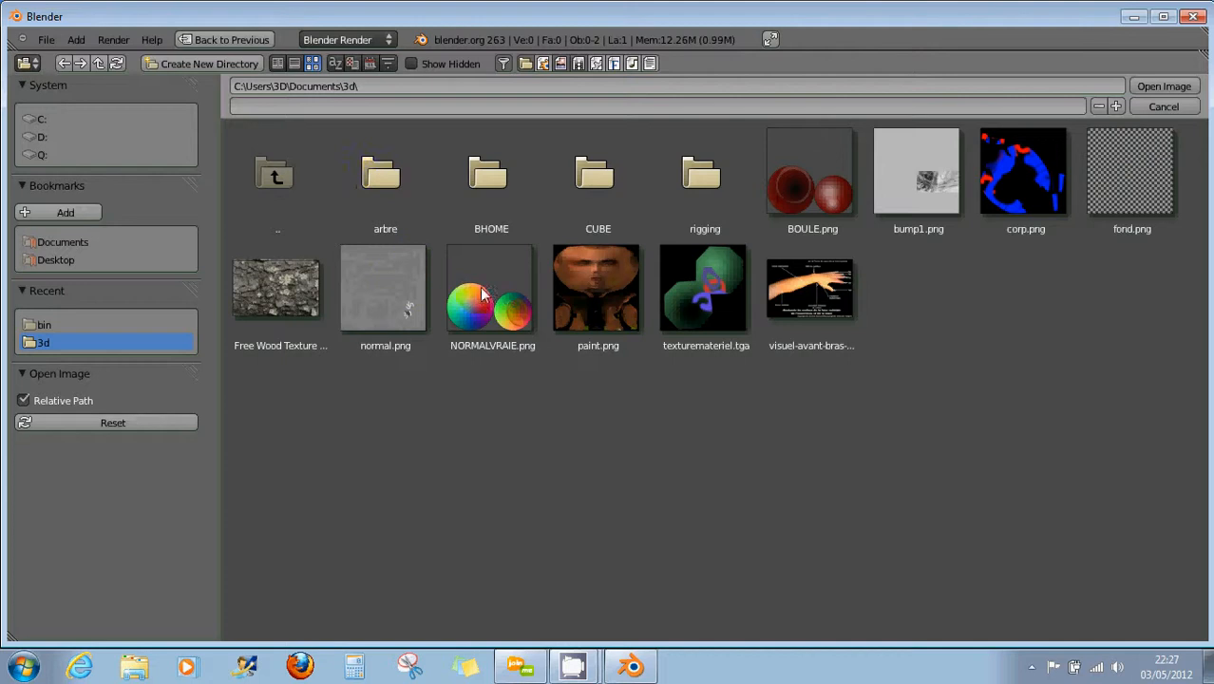
{"action": "left_click", "coordinate": [813, 296]}
{"action": "double_click", "coordinate": [813, 294]}
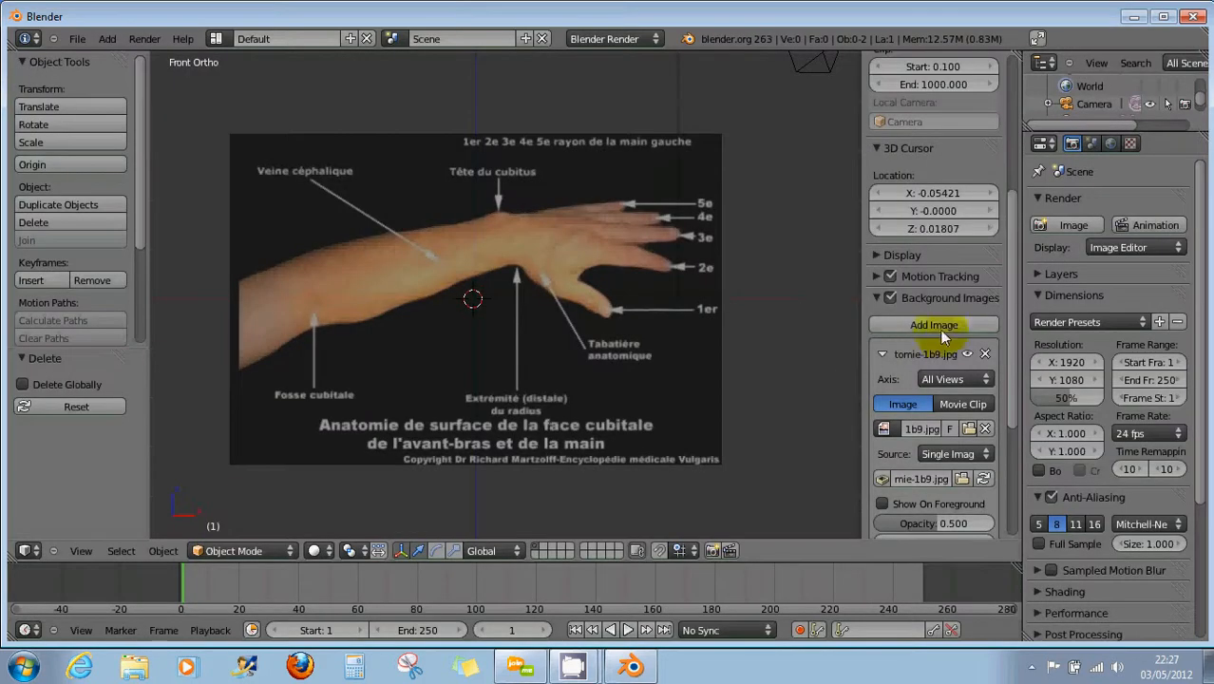
Restrict the forearm background image to the Front view, and change its axis to Top
{"action": "left_click", "coordinate": [946, 379]}
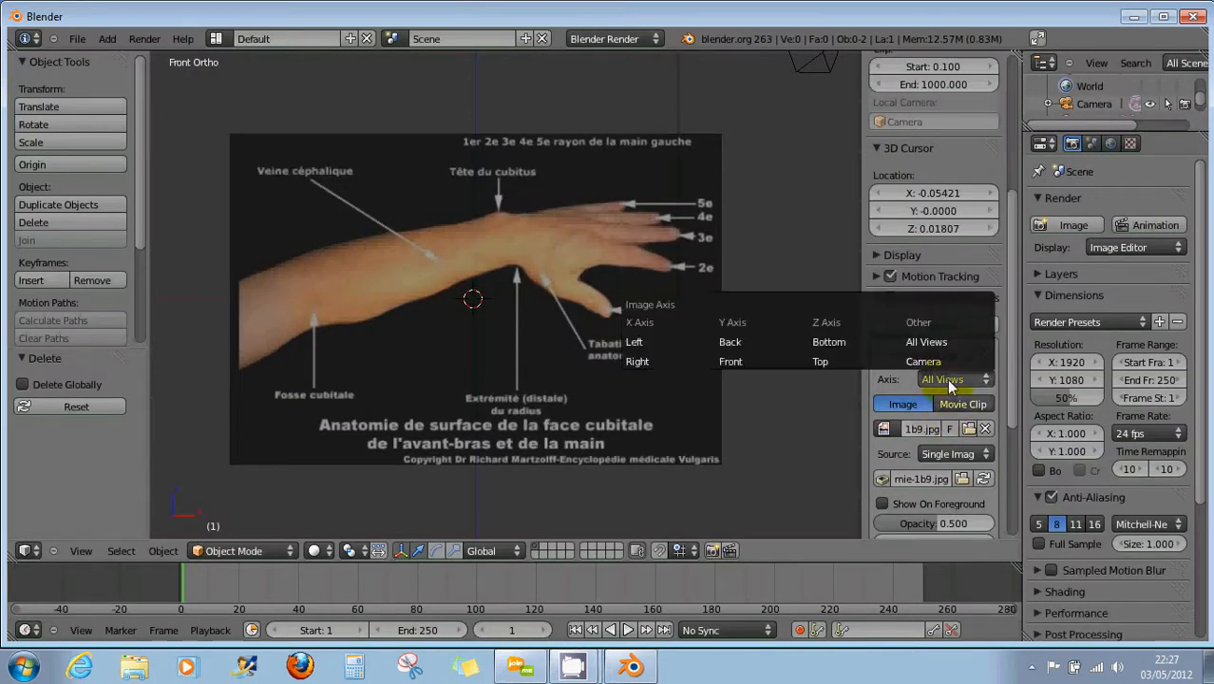
{"action": "left_click", "coordinate": [730, 361]}
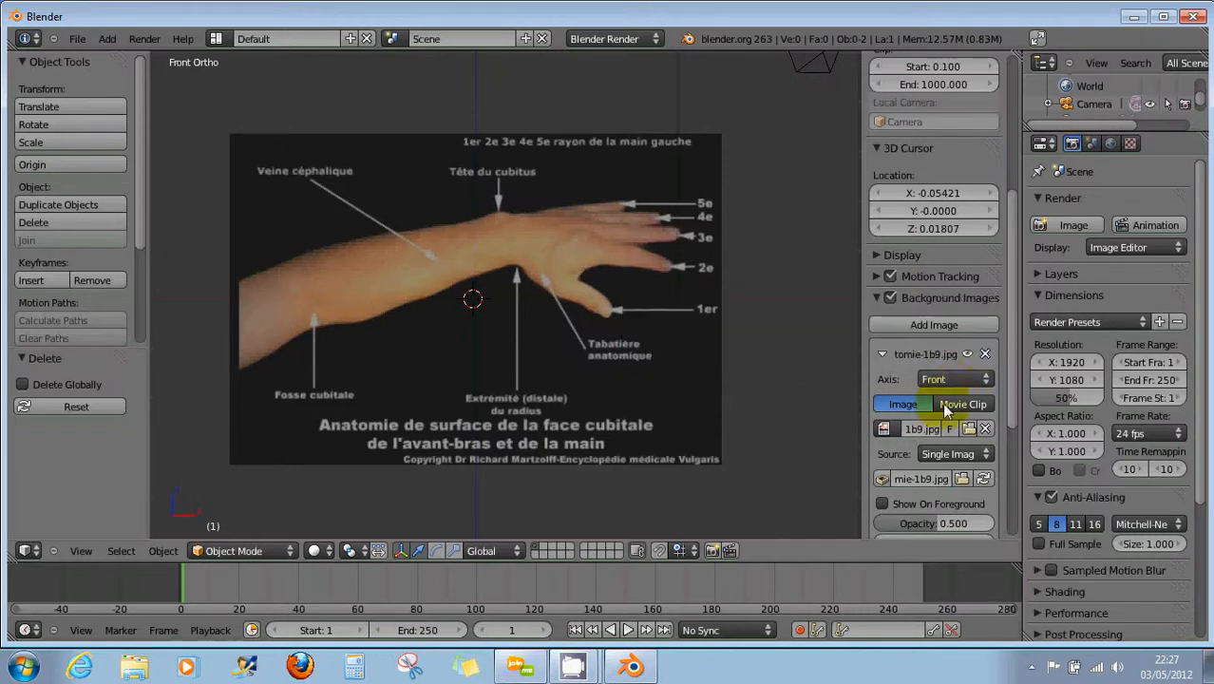
{"action": "left_click", "coordinate": [949, 380]}
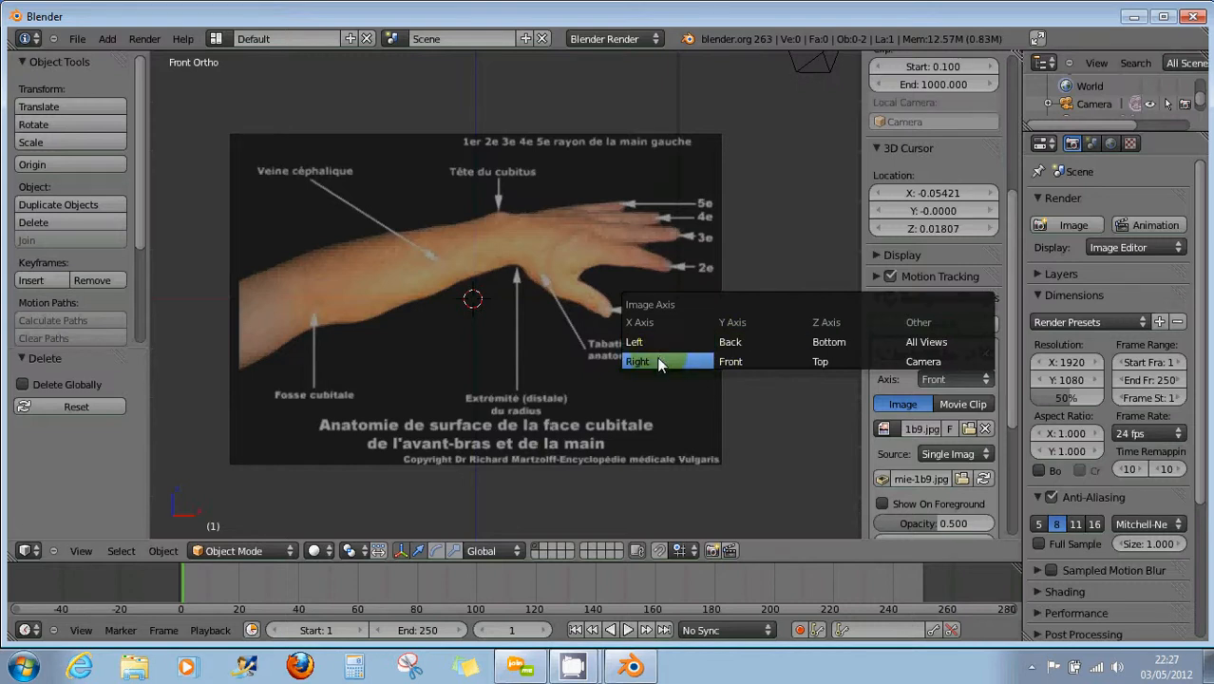
{"action": "left_click", "coordinate": [902, 401]}
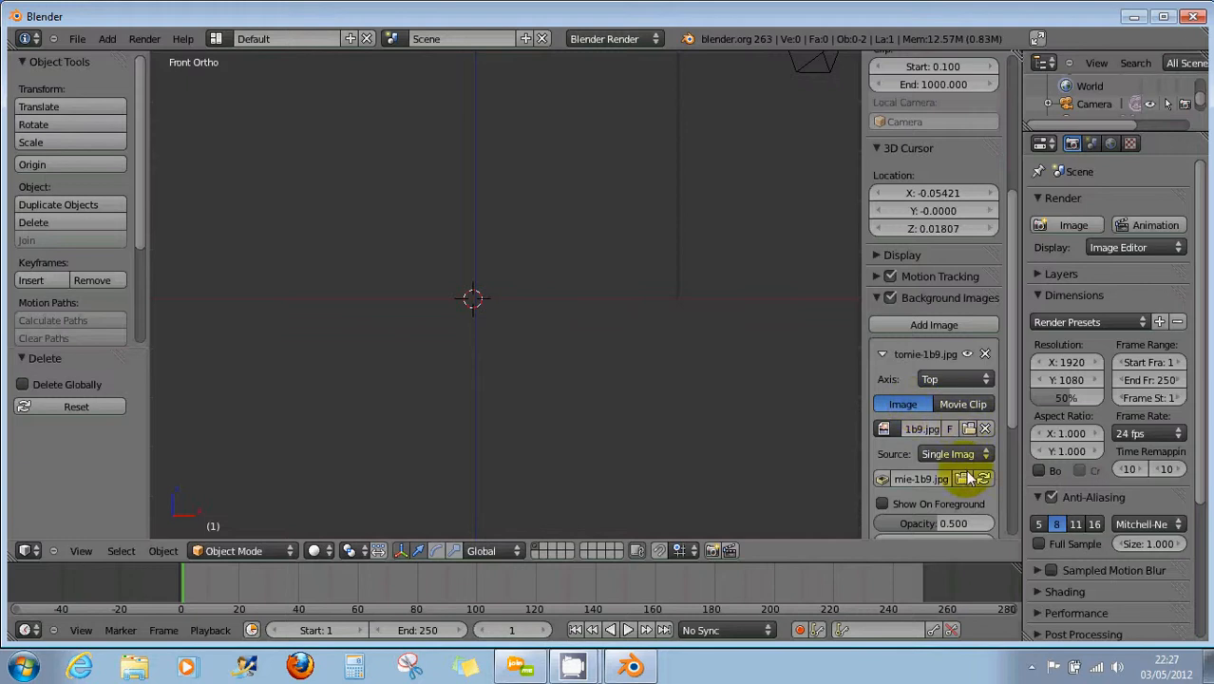
Assign the forearm background image back to the Front axis and collapse its settings
{"action": "left_click", "coordinate": [936, 379]}
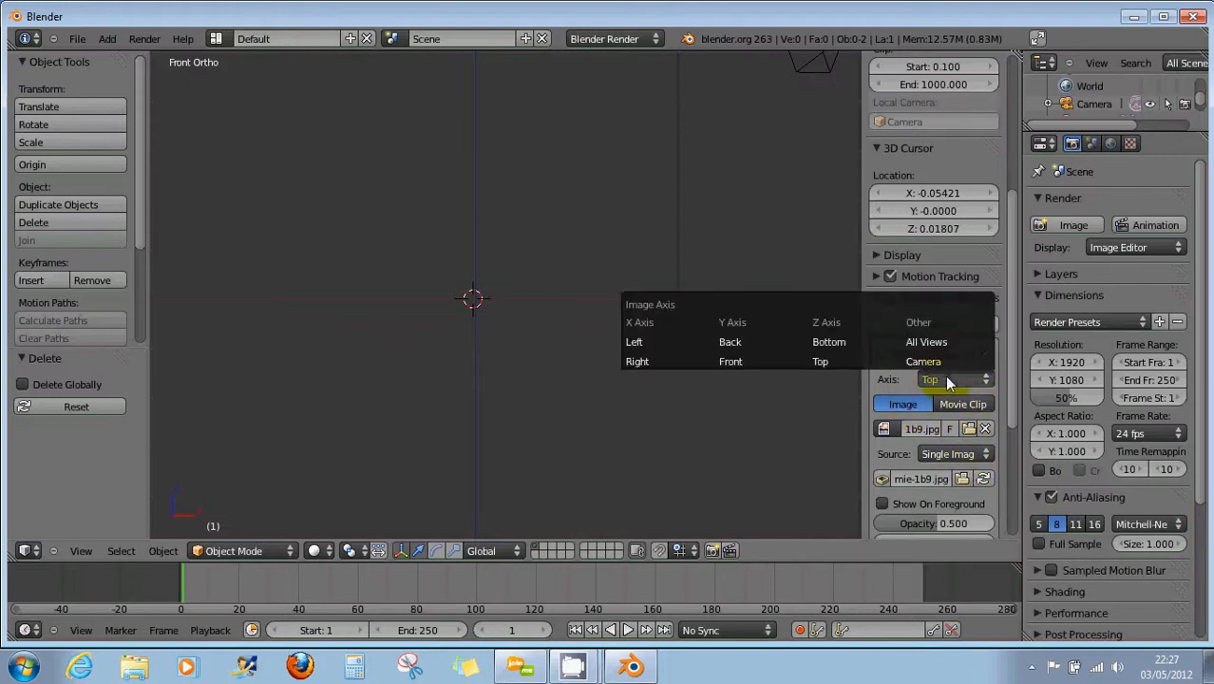
{"action": "left_click", "coordinate": [729, 361]}
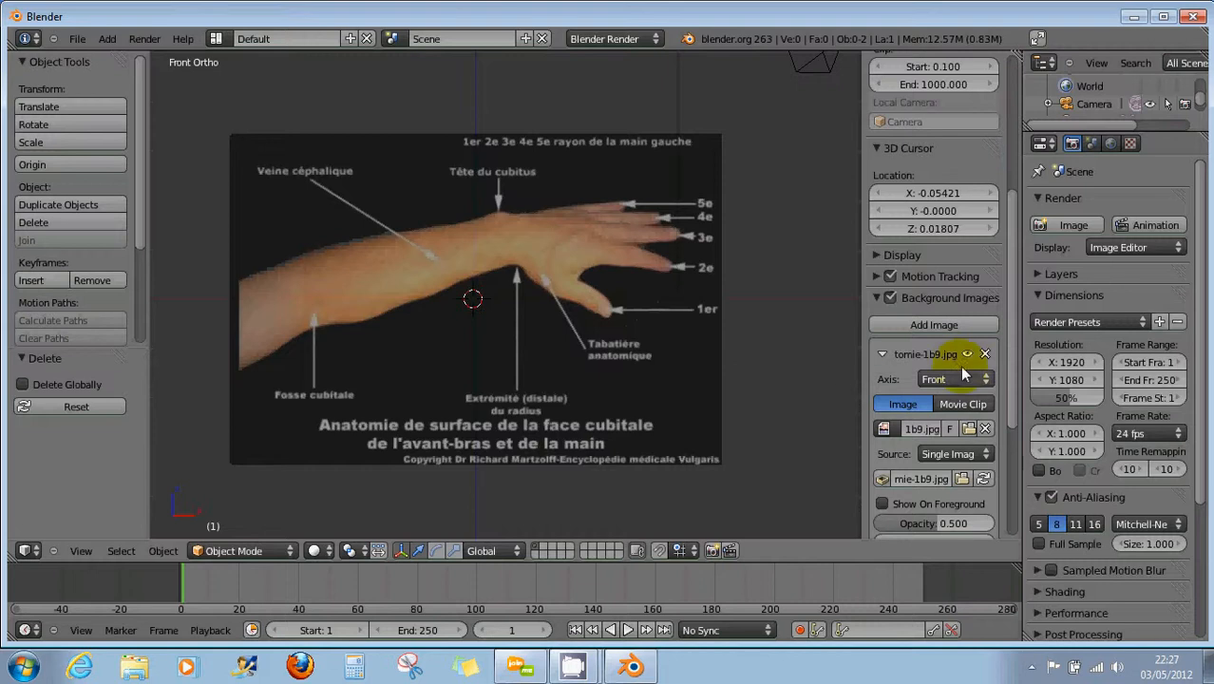
{"action": "left_click", "coordinate": [881, 353]}
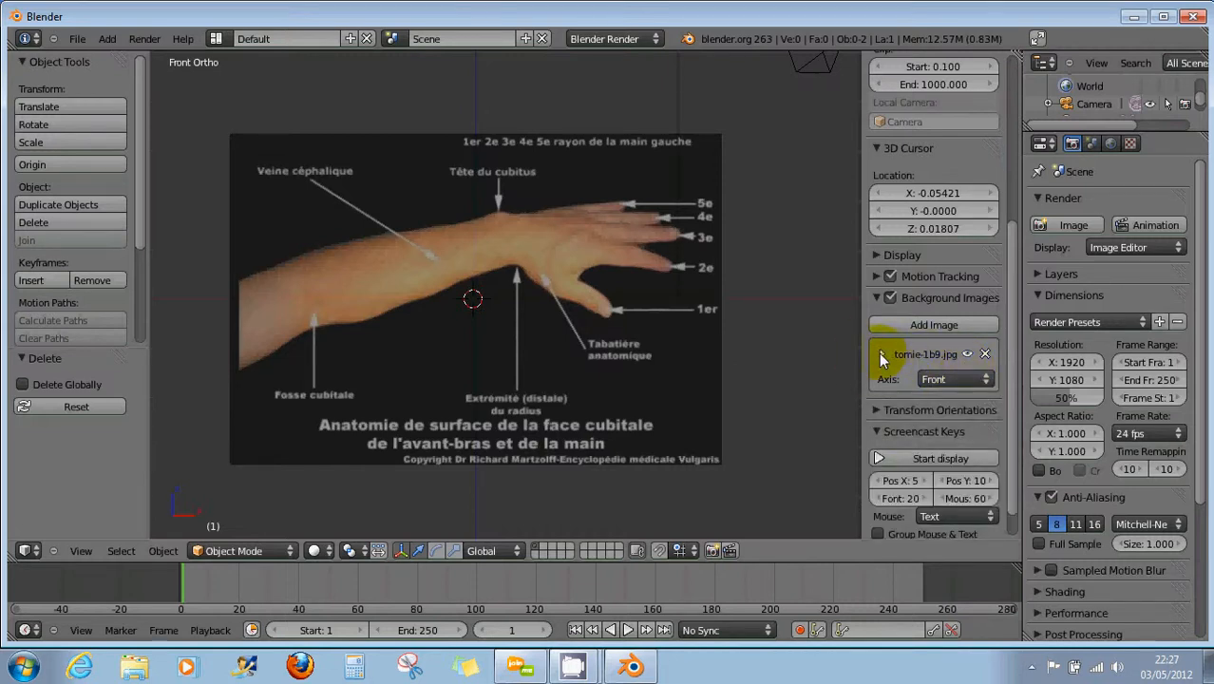
Add a second background image slot and restrict it to the Top axis
{"action": "left_click", "coordinate": [932, 324]}
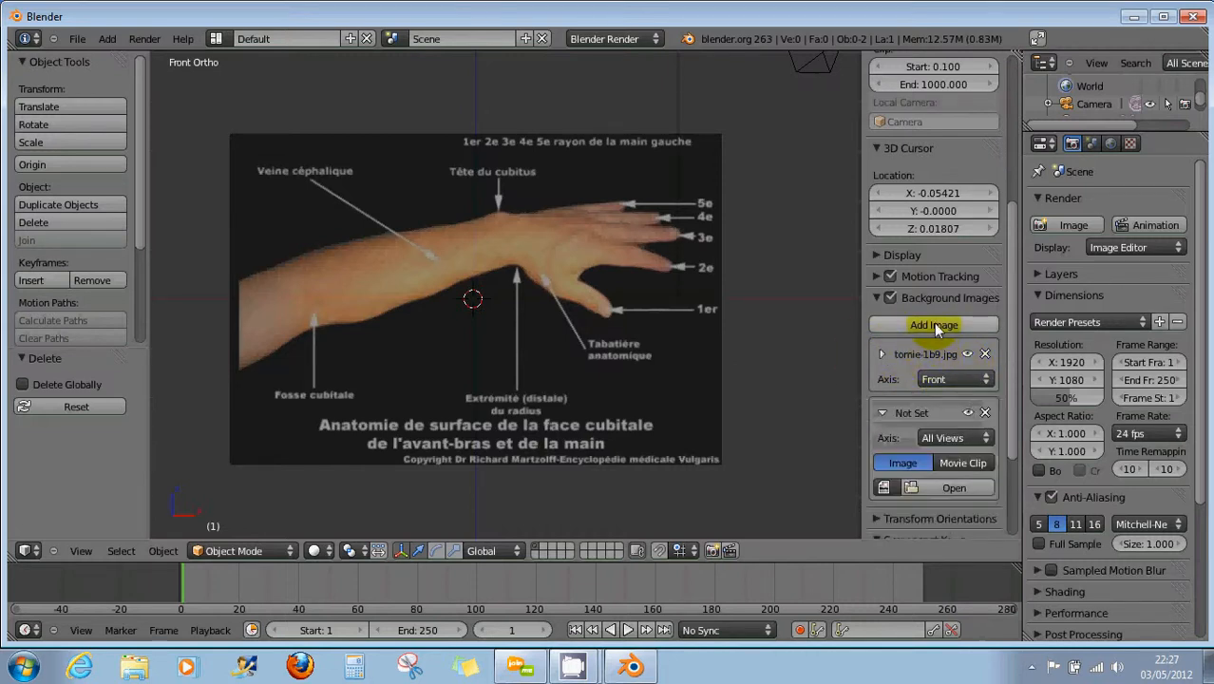
{"action": "left_click", "coordinate": [940, 438]}
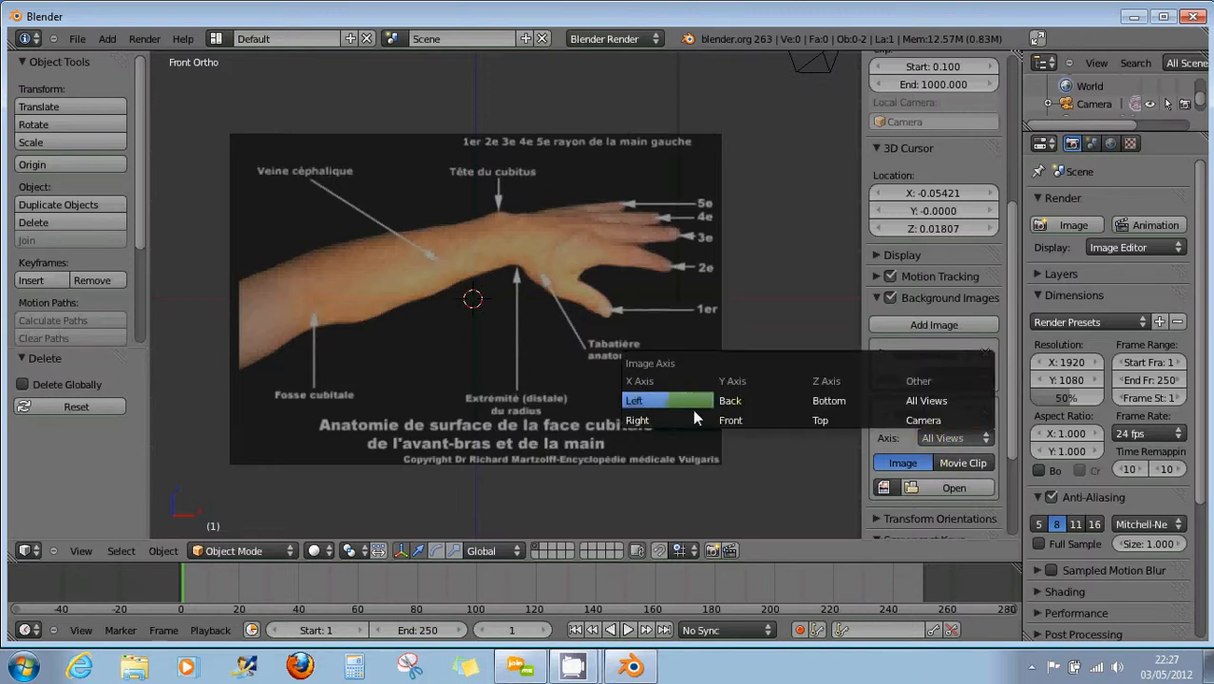
{"action": "left_click", "coordinate": [818, 419]}
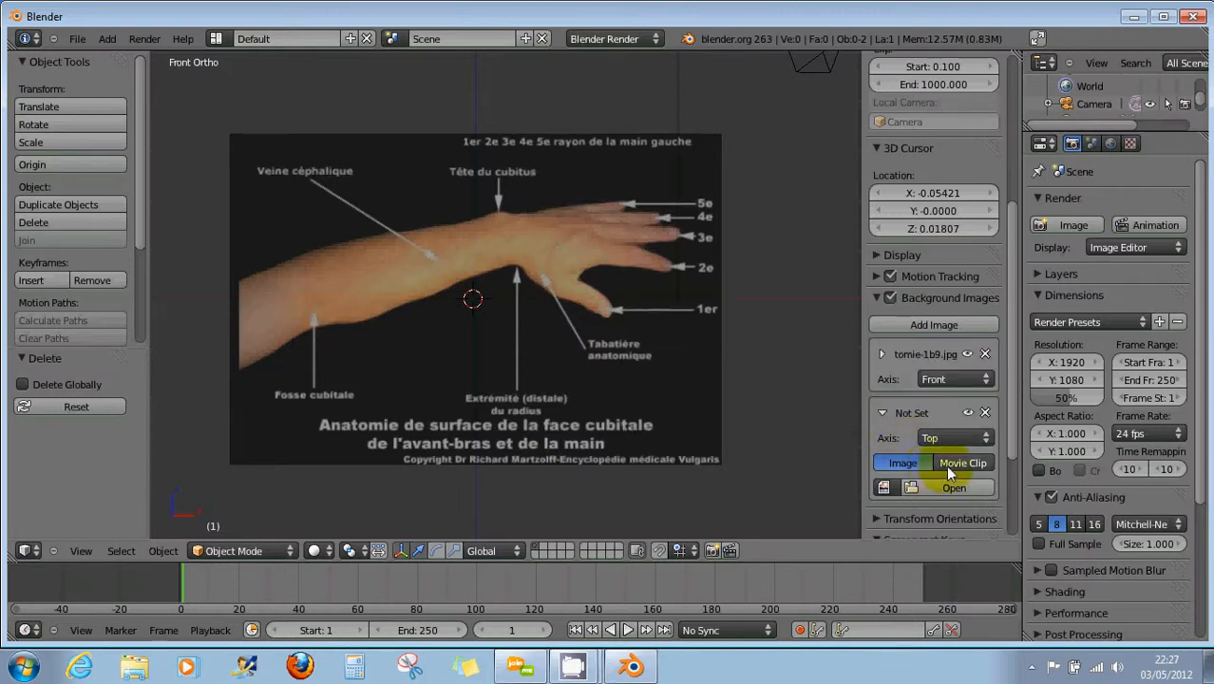
Load NORMALVRAIE.png from the Documents\3d folder into the Top background slot, browsing by thumbnails
{"action": "left_click", "coordinate": [901, 488]}
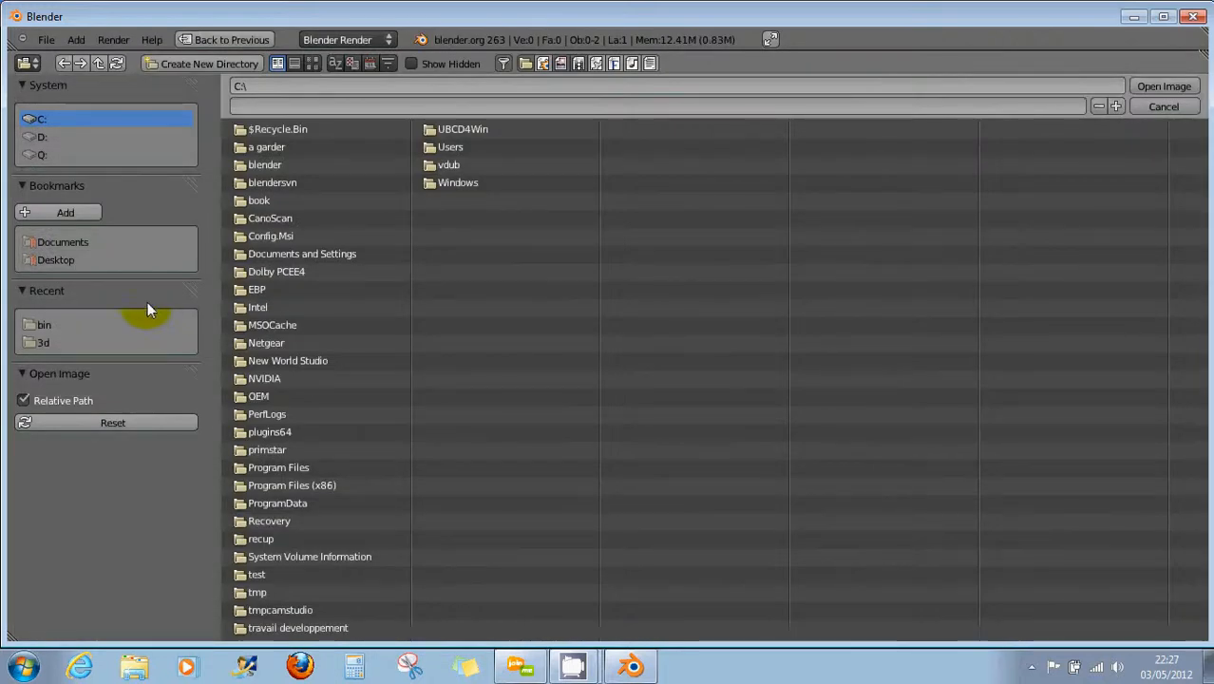
{"action": "left_click", "coordinate": [66, 241]}
{"action": "left_click", "coordinate": [245, 147]}
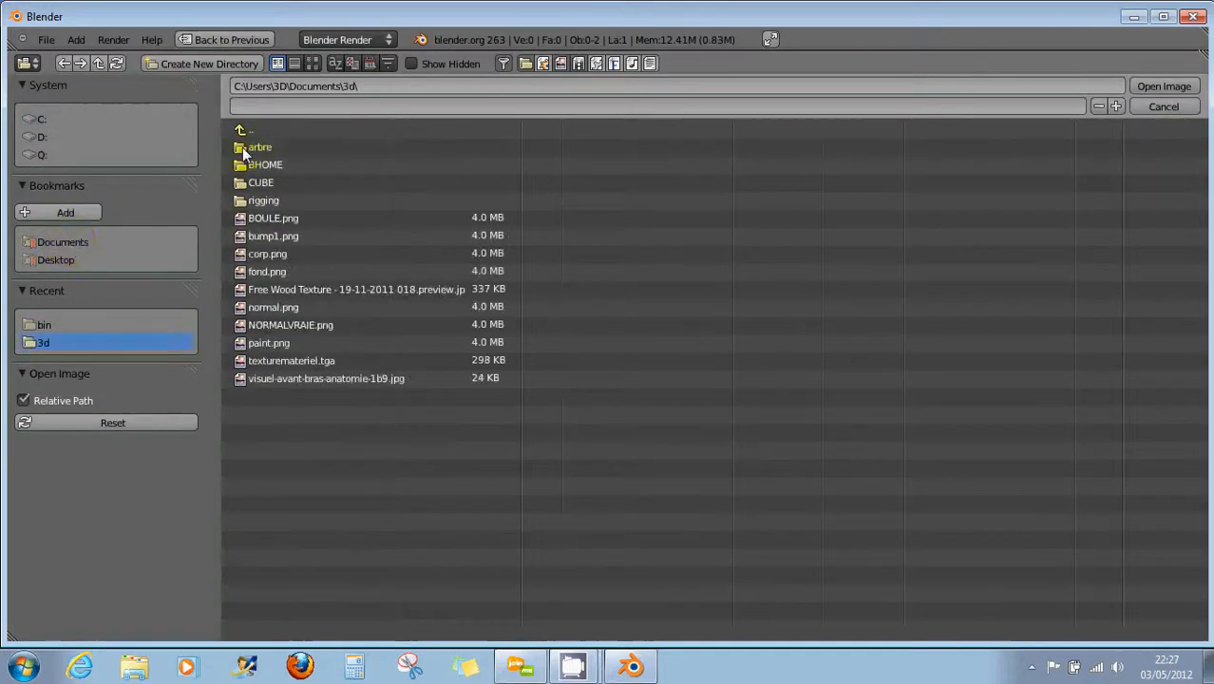
{"action": "left_click", "coordinate": [312, 63]}
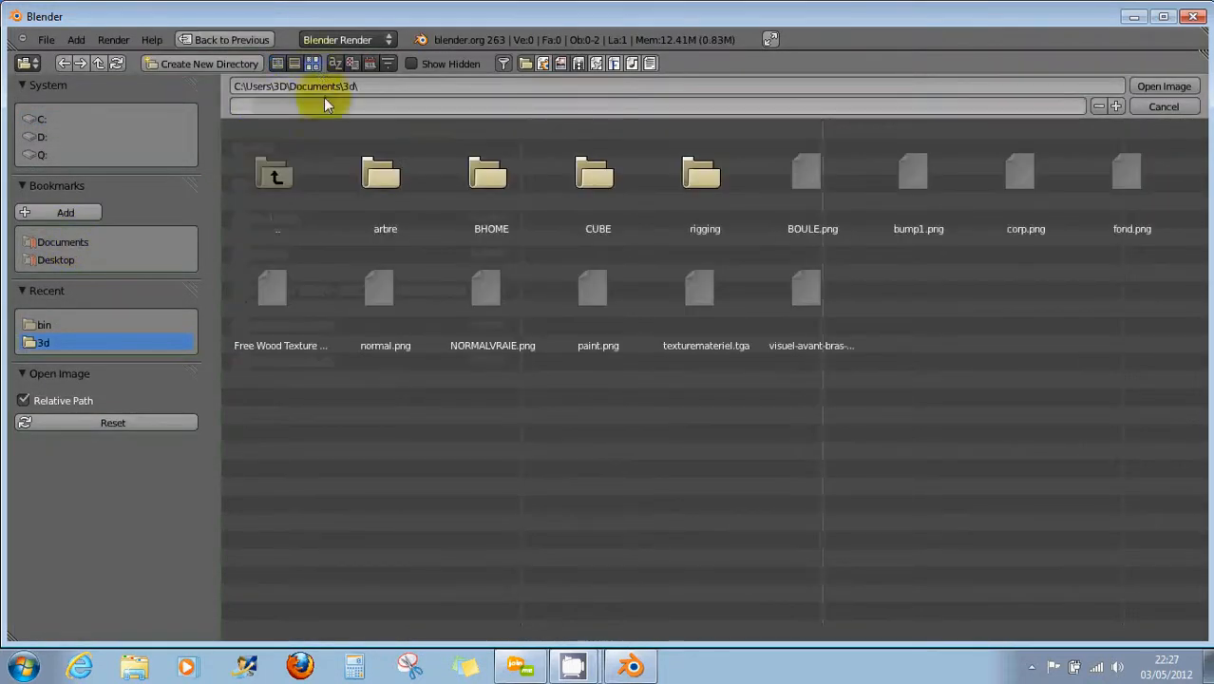
{"action": "left_click", "coordinate": [500, 310]}
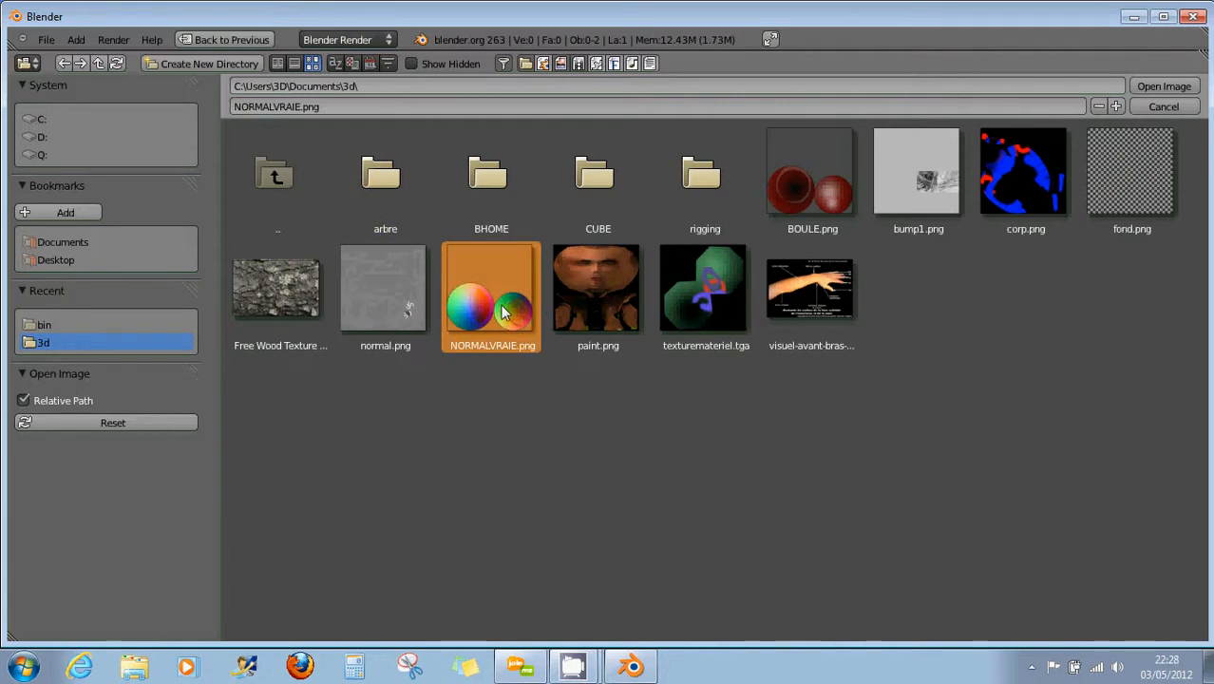
{"action": "left_click", "coordinate": [1156, 90]}
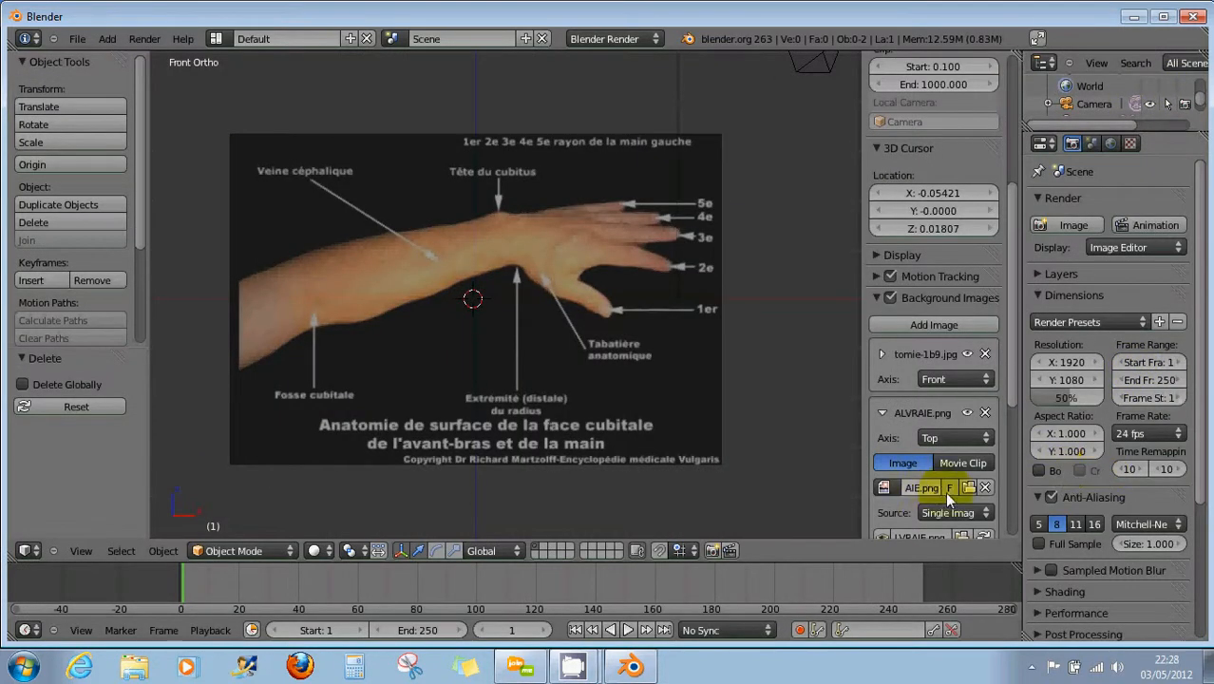
Collapse the settings of the NORMALVRAIE.png background and bring that image into view from the top
{"action": "scroll", "coordinate": [935, 494], "scroll_direction": "down", "scroll_amount": 2}
{"action": "scroll", "coordinate": [886, 454], "scroll_direction": "down", "scroll_amount": 2}
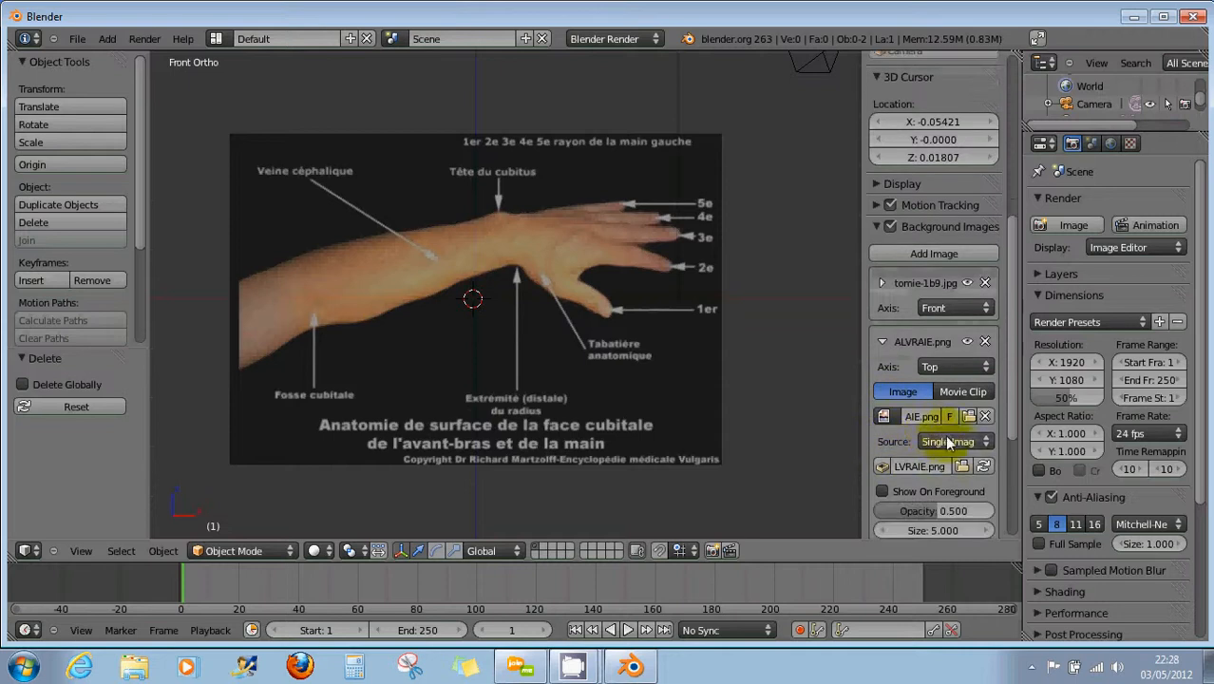
{"action": "left_click", "coordinate": [881, 340]}
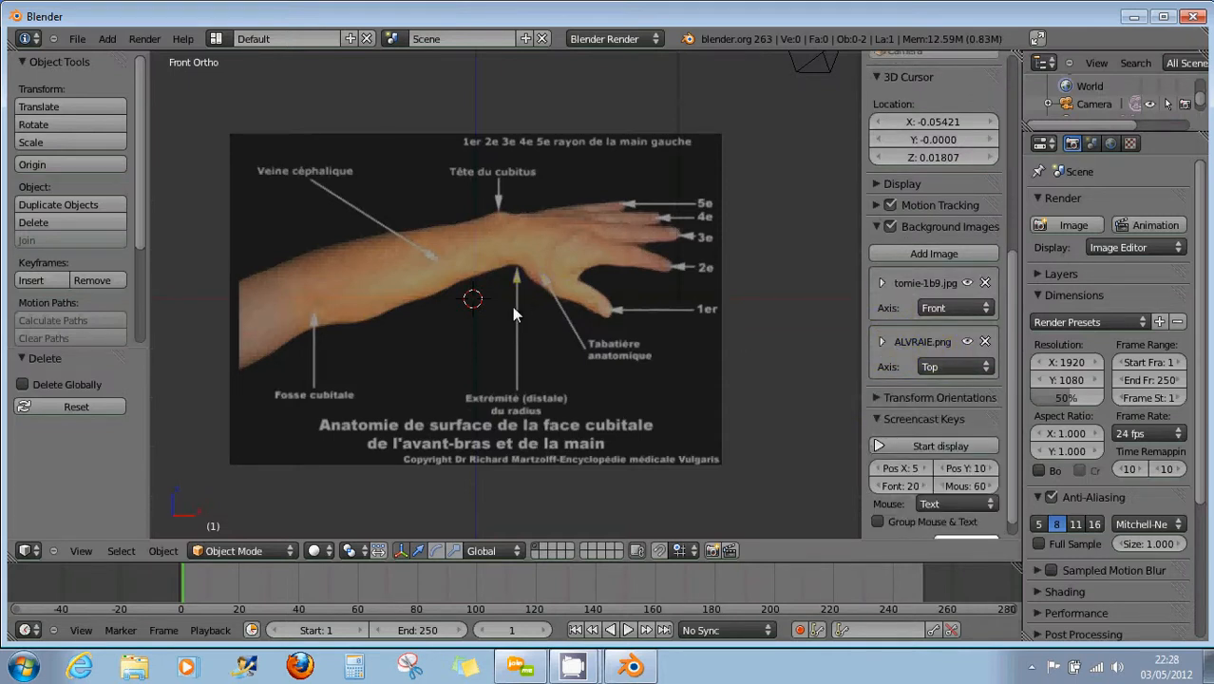
{"action": "key", "text": "KP_7"}
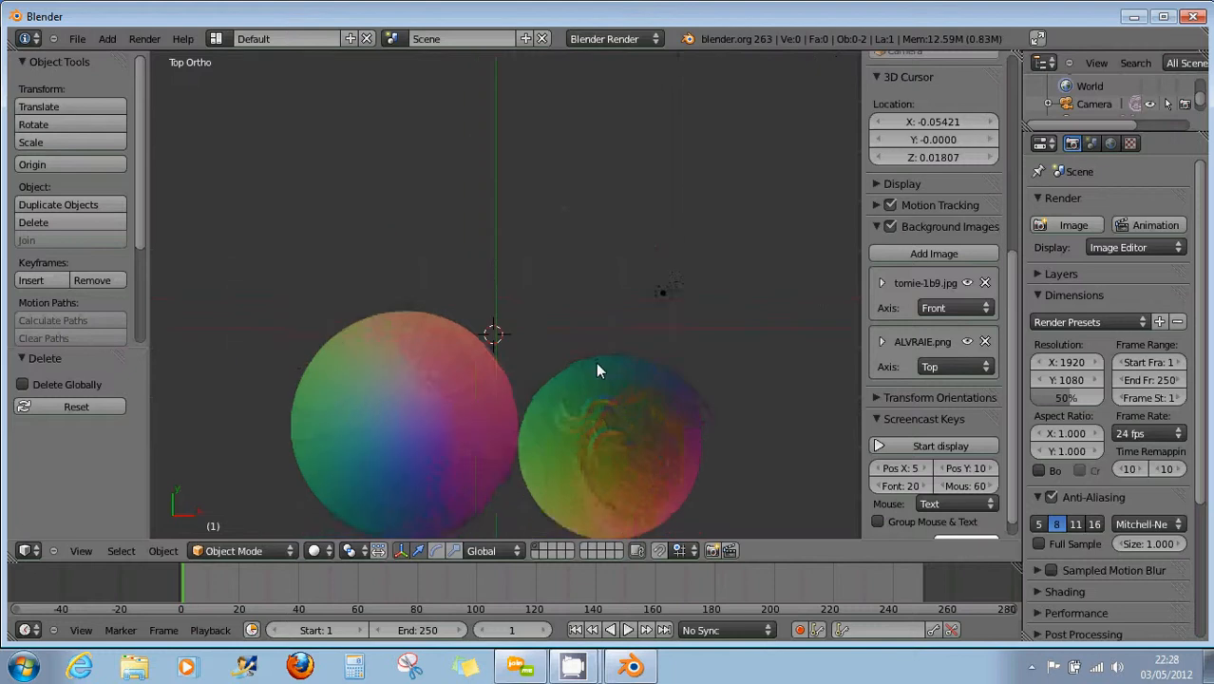
{"action": "middle_click_drag", "start_coordinate": [563, 387], "coordinate": [543, 317], "text": "shift"}
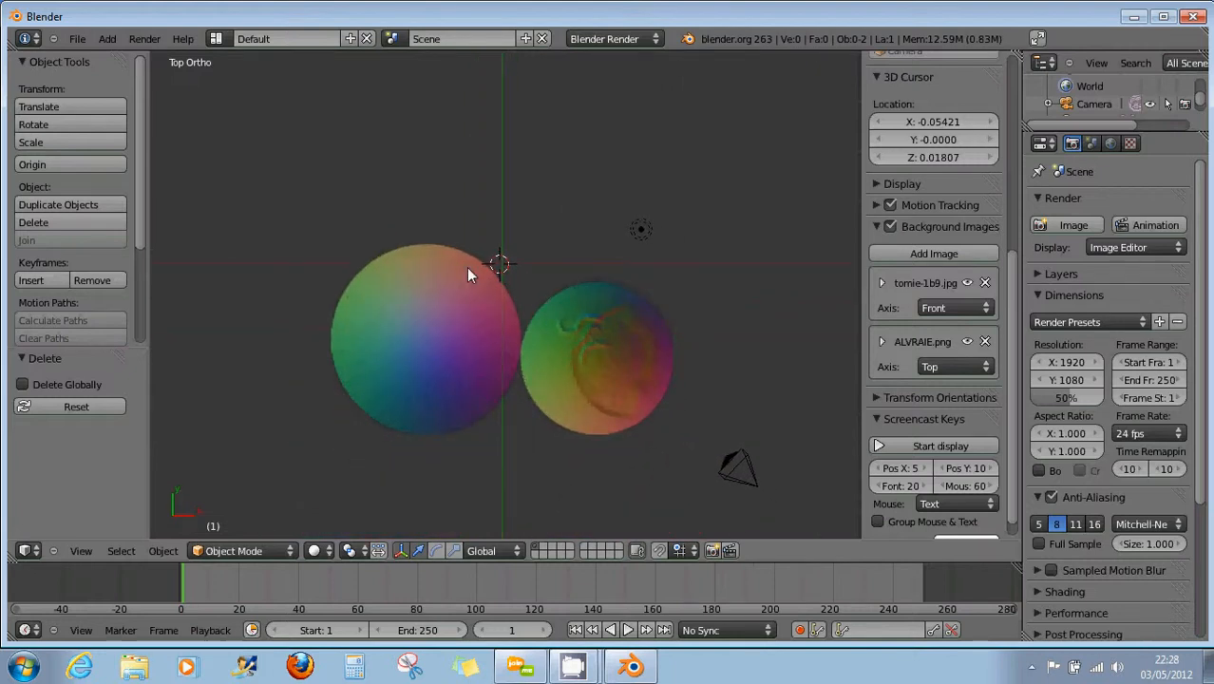
Add a plane at the 3D cursor and scale it up by about 2.773 over the background image
{"action": "key", "text": "shift+a"}
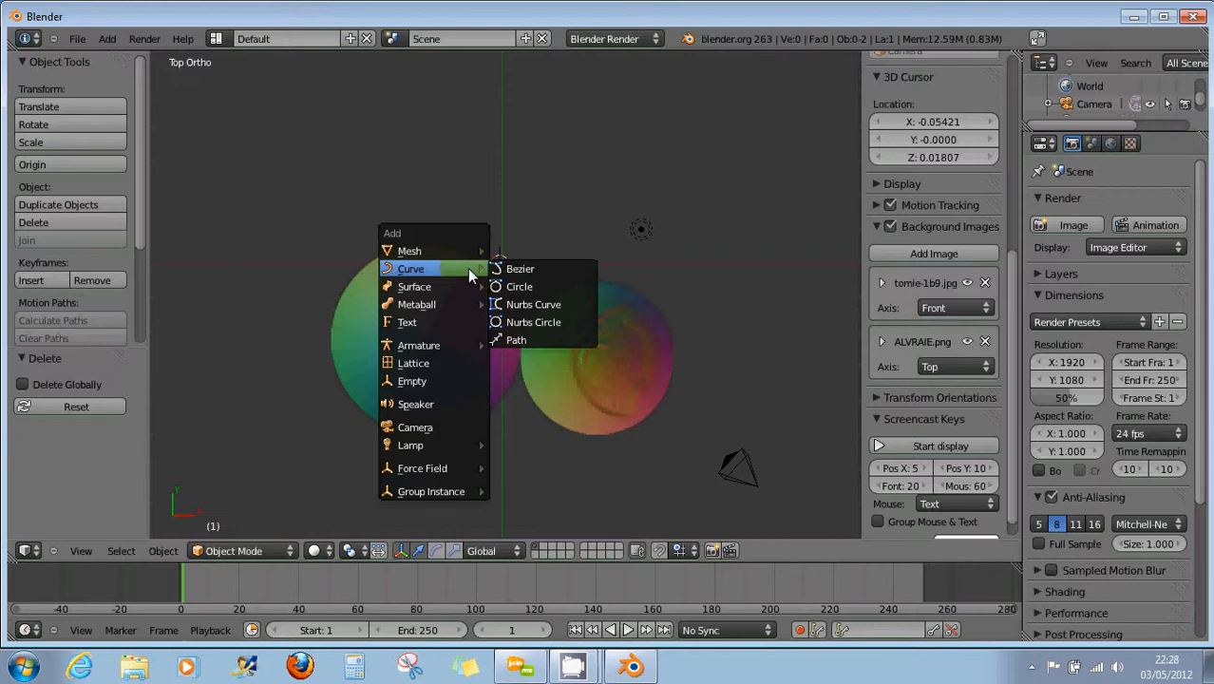
{"action": "mouse_move", "coordinate": [454, 251]}
{"action": "left_click", "coordinate": [501, 251]}
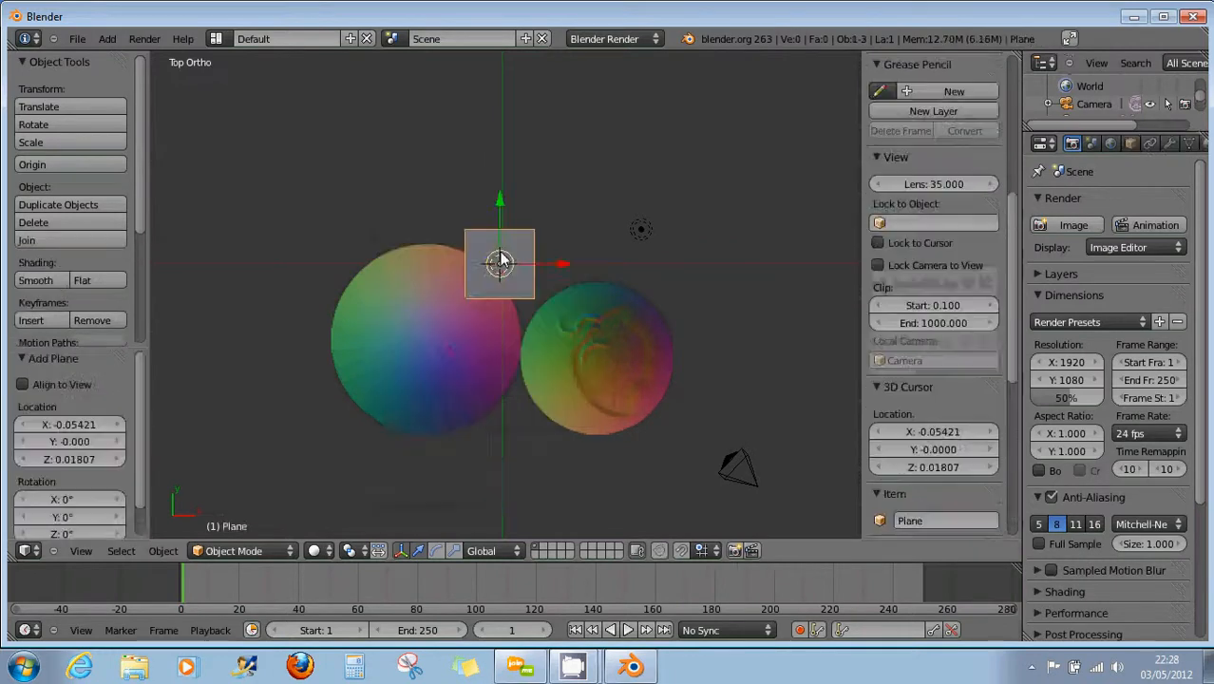
{"action": "scroll", "coordinate": [517, 312], "scroll_direction": "up", "scroll_amount": 1}
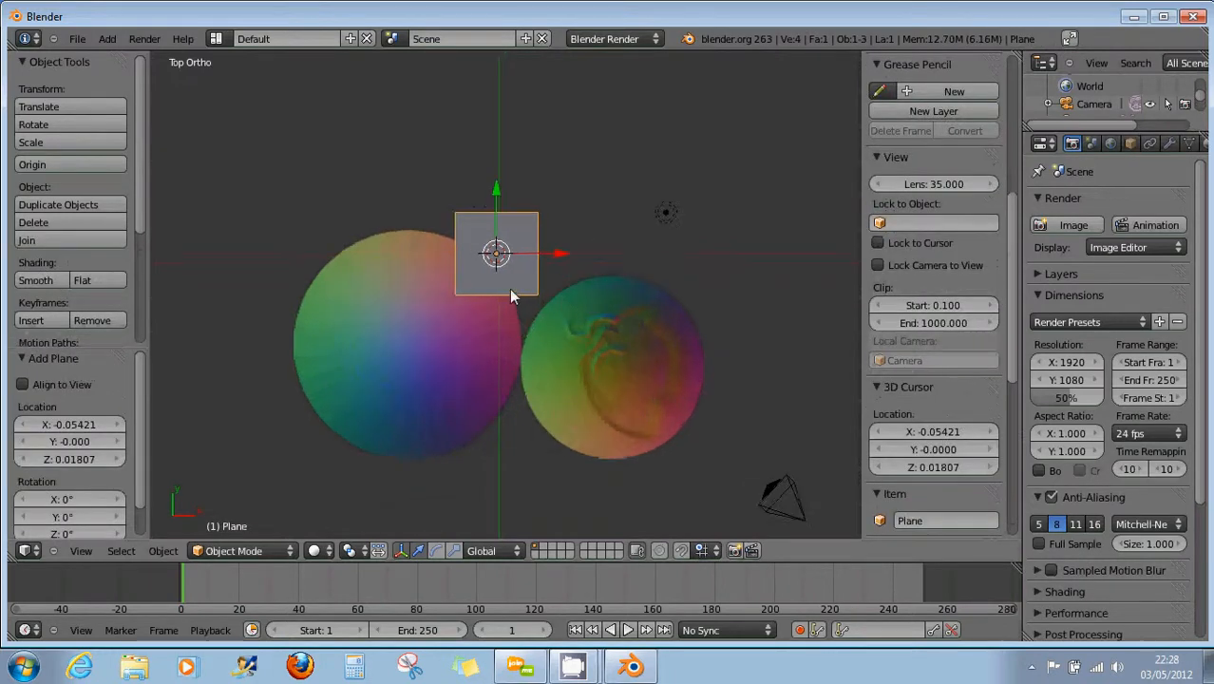
{"action": "key", "text": "s"}
{"action": "left_click", "coordinate": [568, 347]}
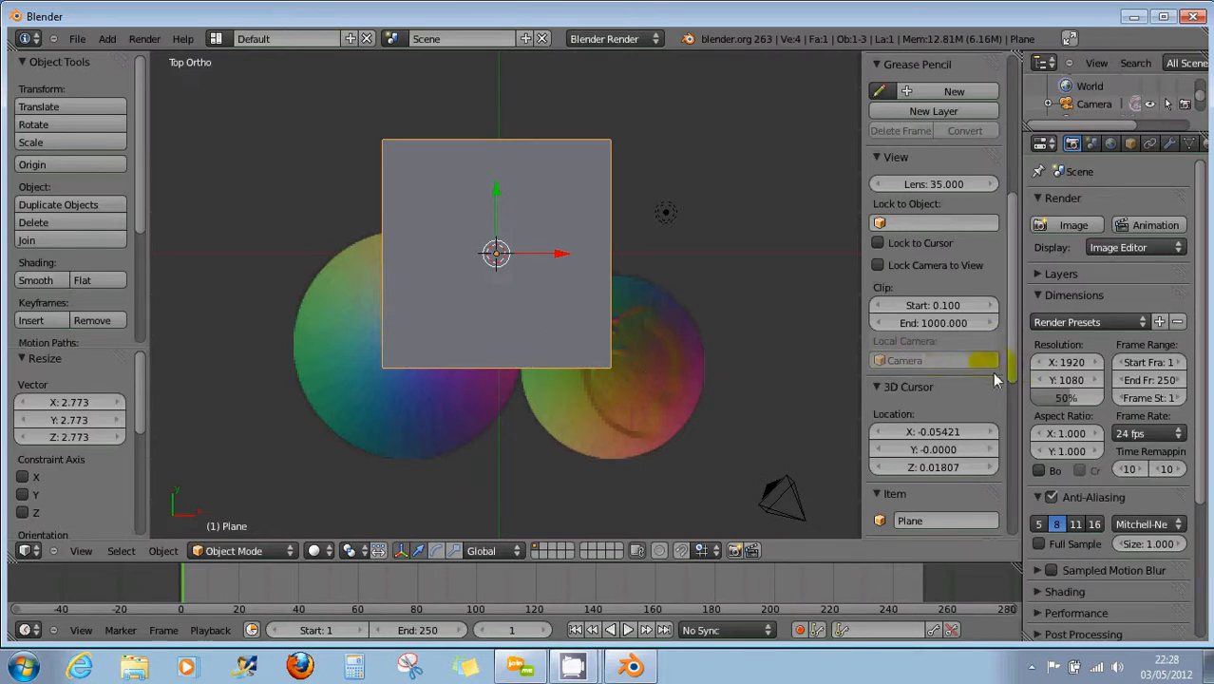
Set the NORMALVRAIE.png background image to show on the foreground, over the plane
{"action": "left_click_drag", "start_coordinate": [1007, 372], "coordinate": [1010, 503]}
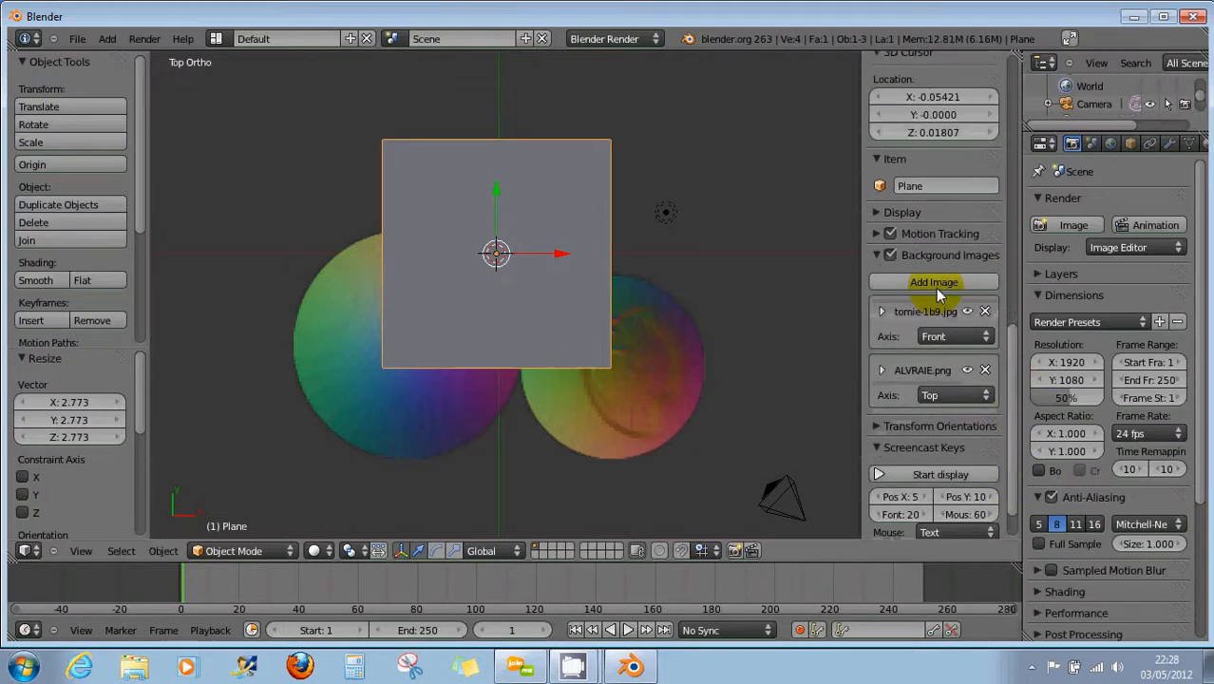
{"action": "left_click", "coordinate": [883, 314]}
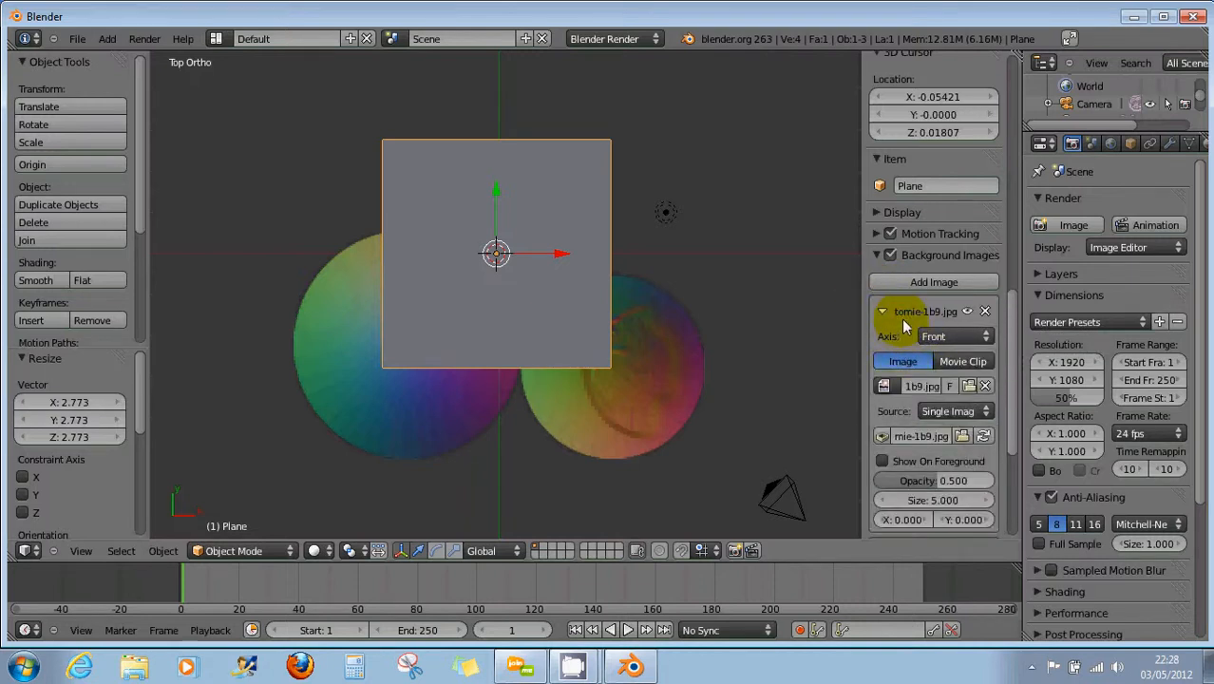
{"action": "left_click", "coordinate": [883, 314]}
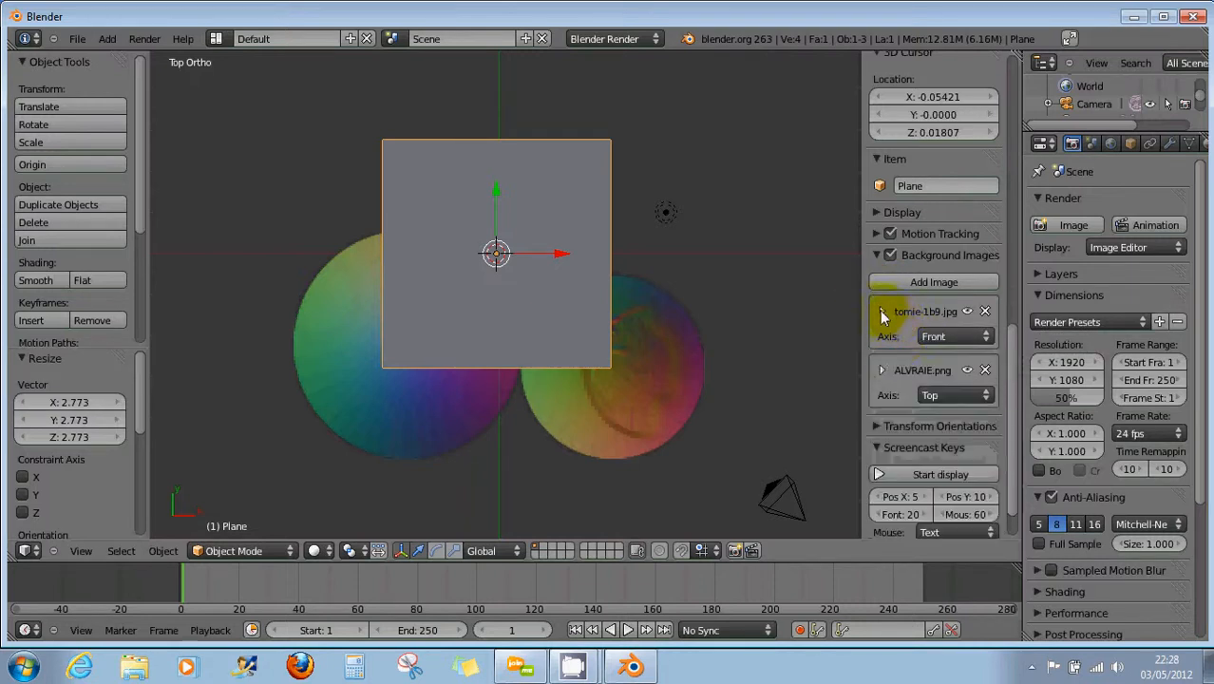
{"action": "left_click", "coordinate": [880, 372]}
{"action": "scroll", "coordinate": [906, 396], "scroll_direction": "down", "scroll_amount": 2}
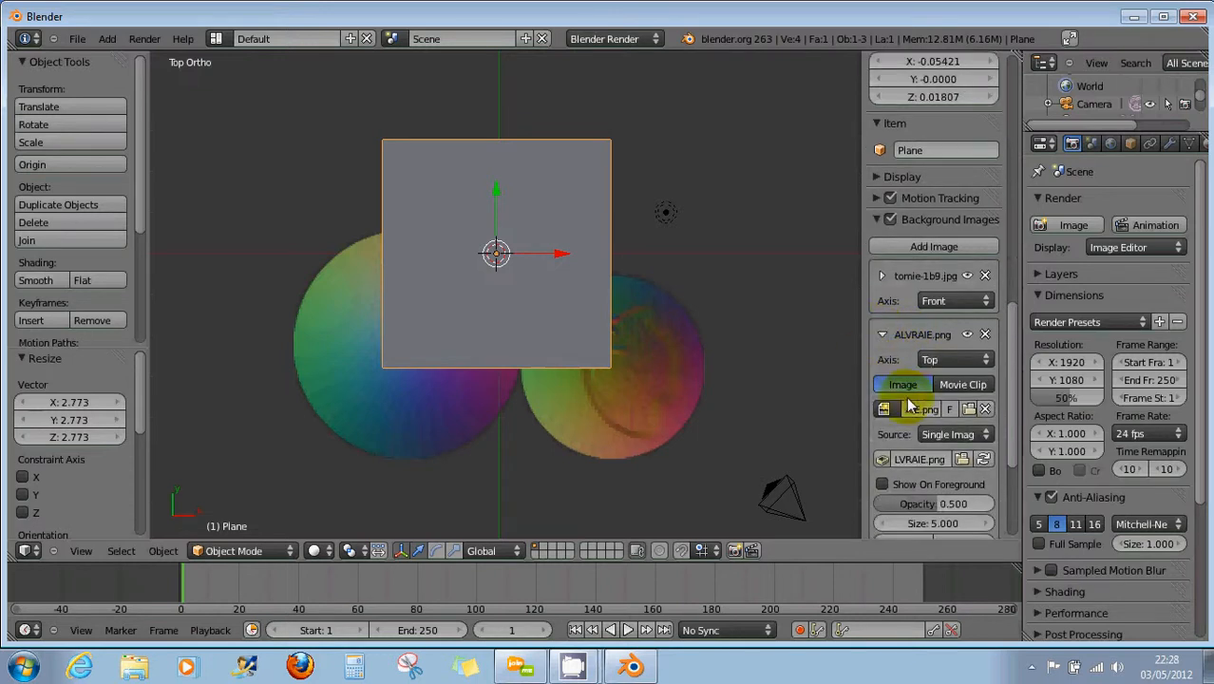
{"action": "scroll", "coordinate": [905, 385], "scroll_direction": "down", "scroll_amount": 4}
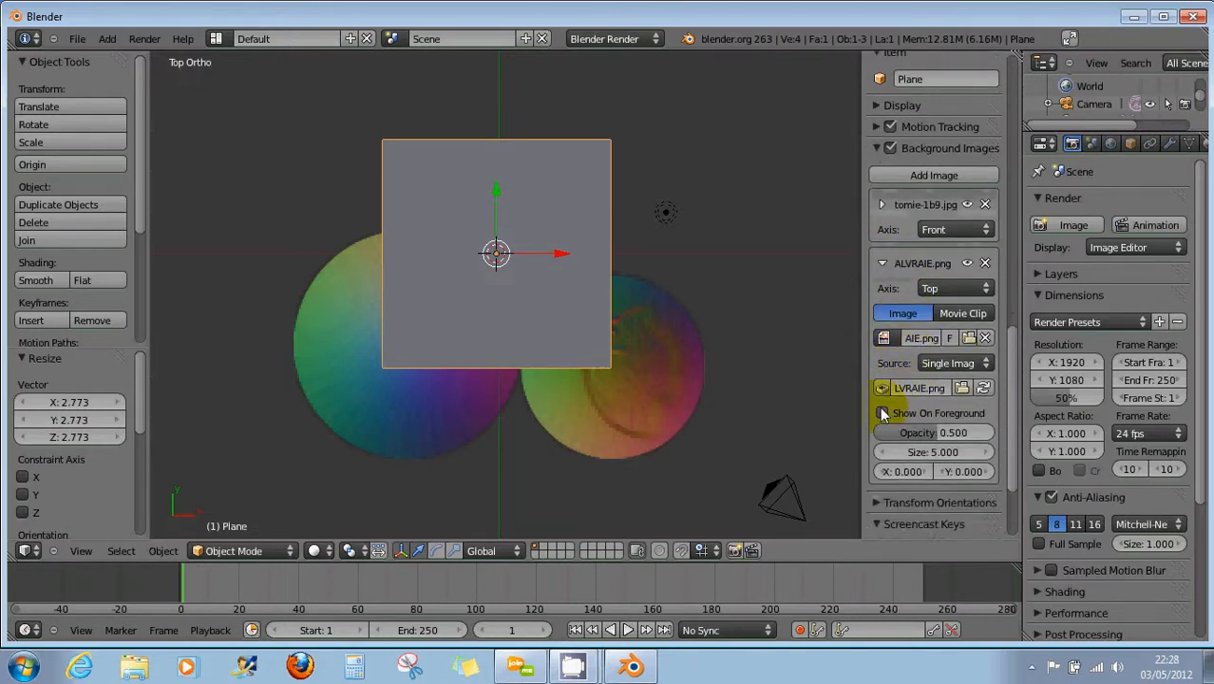
{"action": "left_click", "coordinate": [882, 414]}
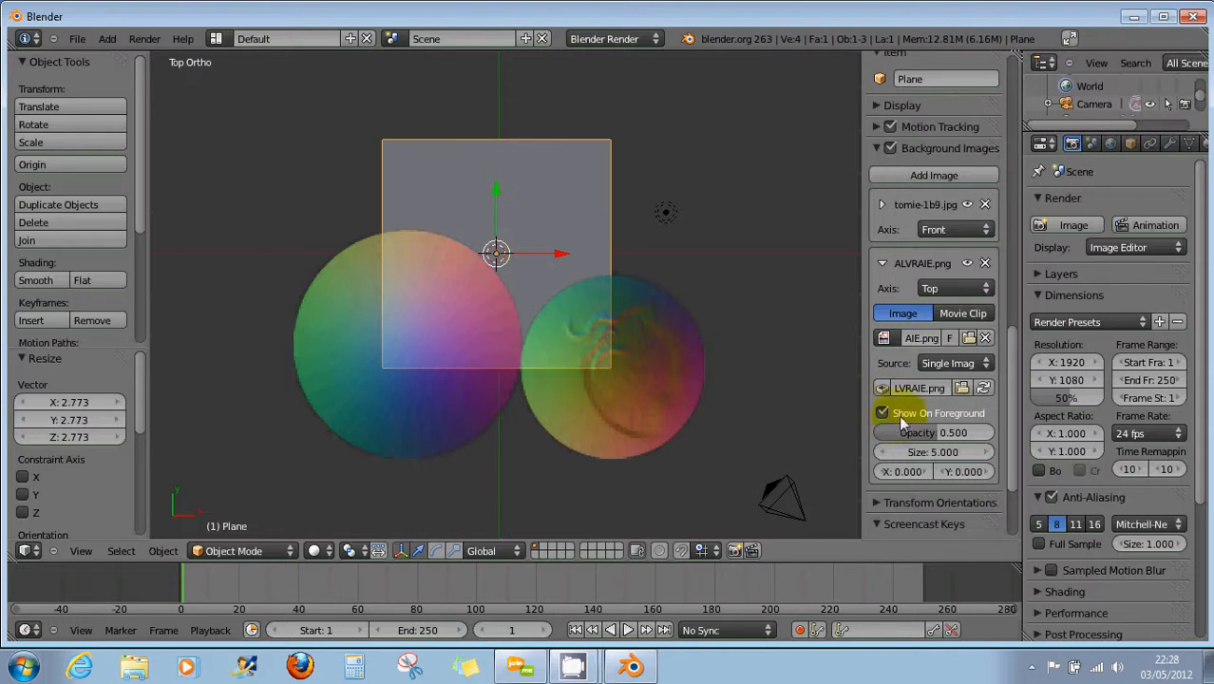
Set the NORMALVRAIE.png background to opacity 0.470, size 5.600 and offset X -0.300, Y 2.500, and collapse its settings
{"action": "left_click_drag", "start_coordinate": [907, 433], "coordinate": [884, 425]}
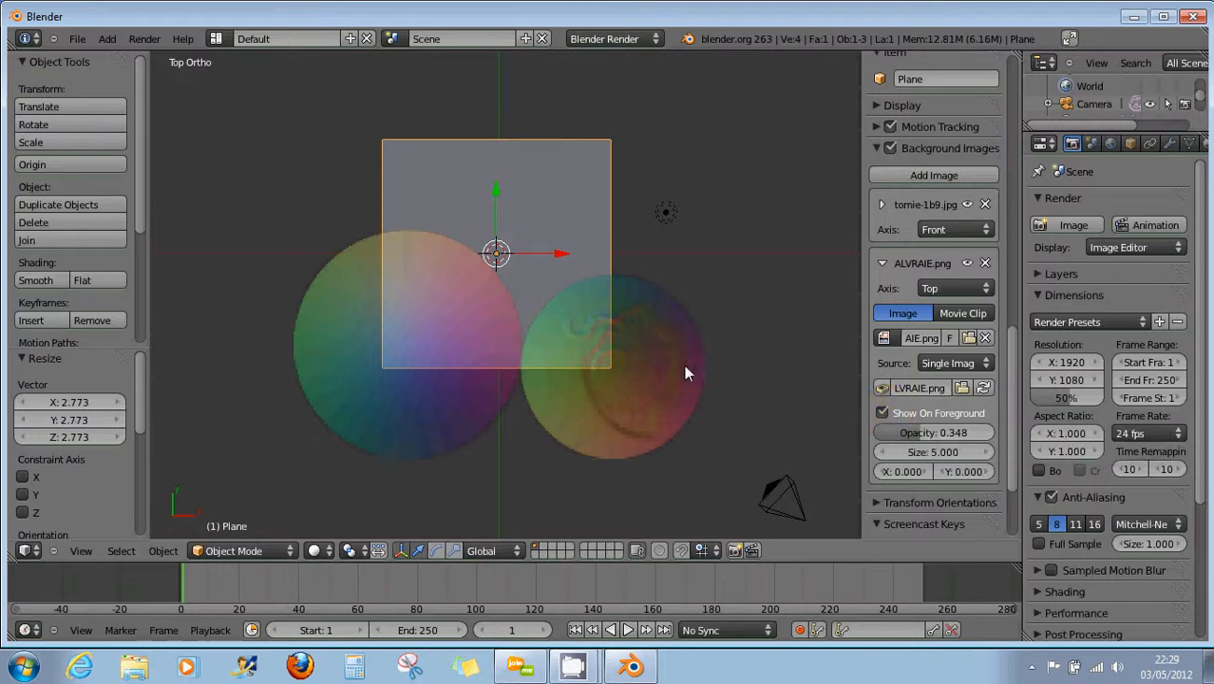
{"action": "left_click_drag", "start_coordinate": [925, 433], "coordinate": [975, 481]}
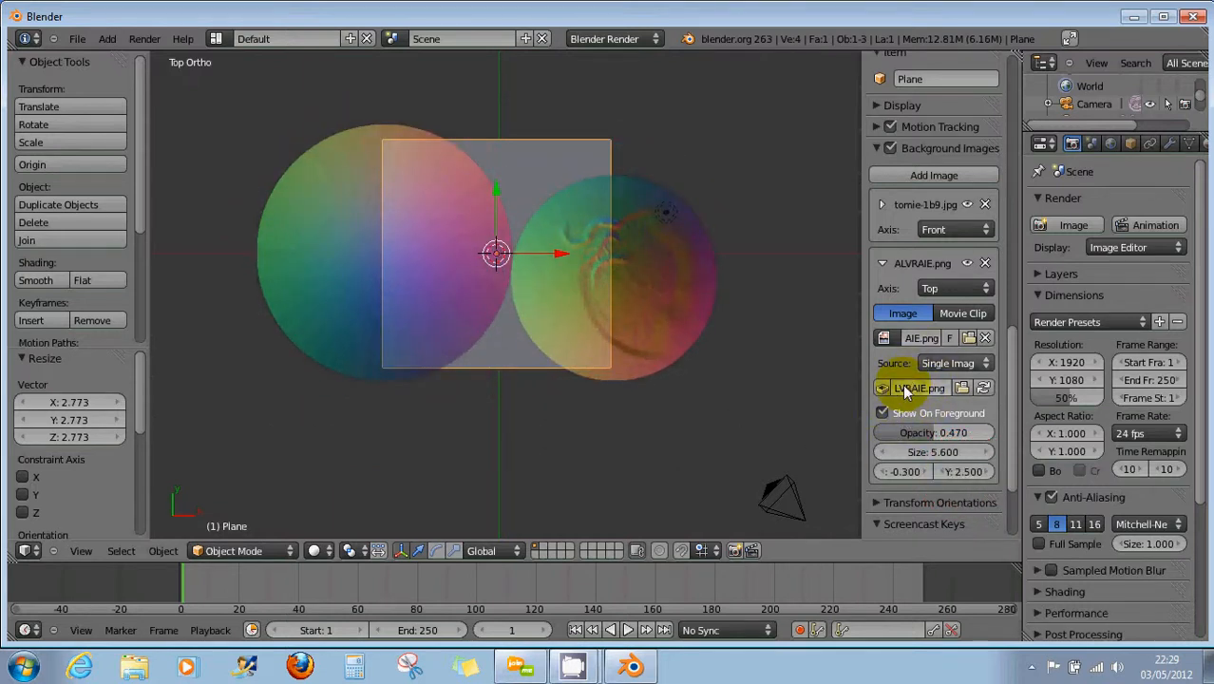
{"action": "scroll", "coordinate": [903, 383], "scroll_direction": "up", "scroll_amount": 1}
{"action": "scroll", "coordinate": [902, 384], "scroll_direction": "down", "scroll_amount": 1}
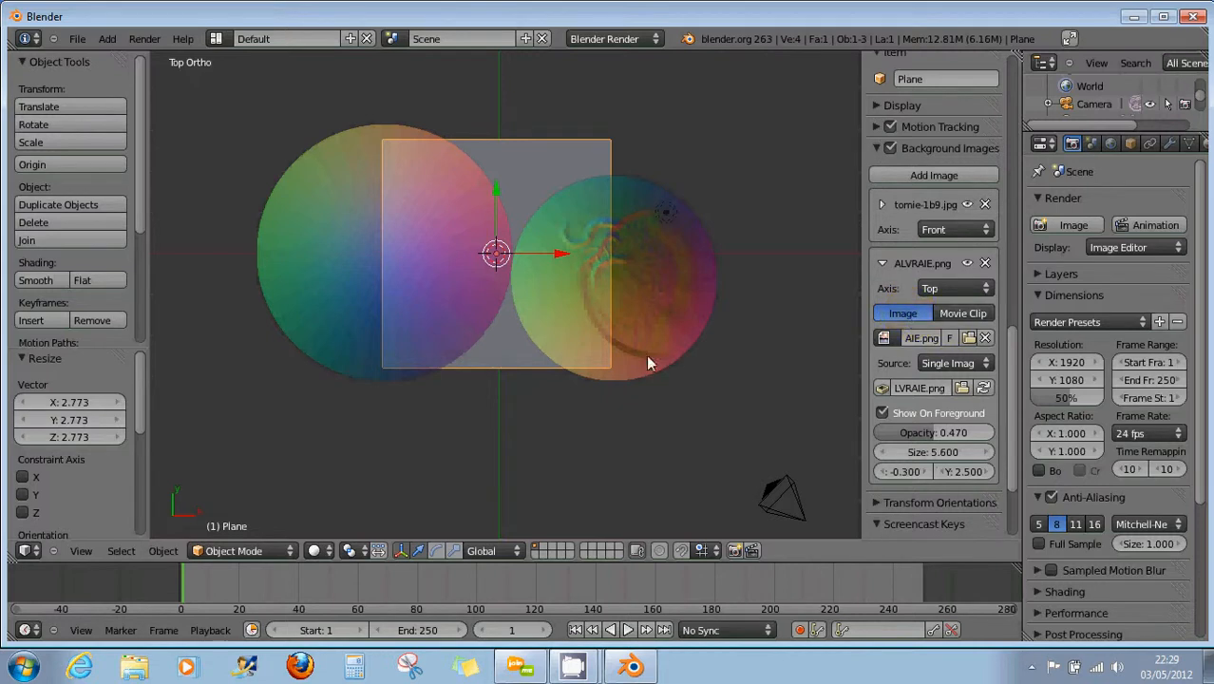
{"action": "left_click", "coordinate": [883, 262]}
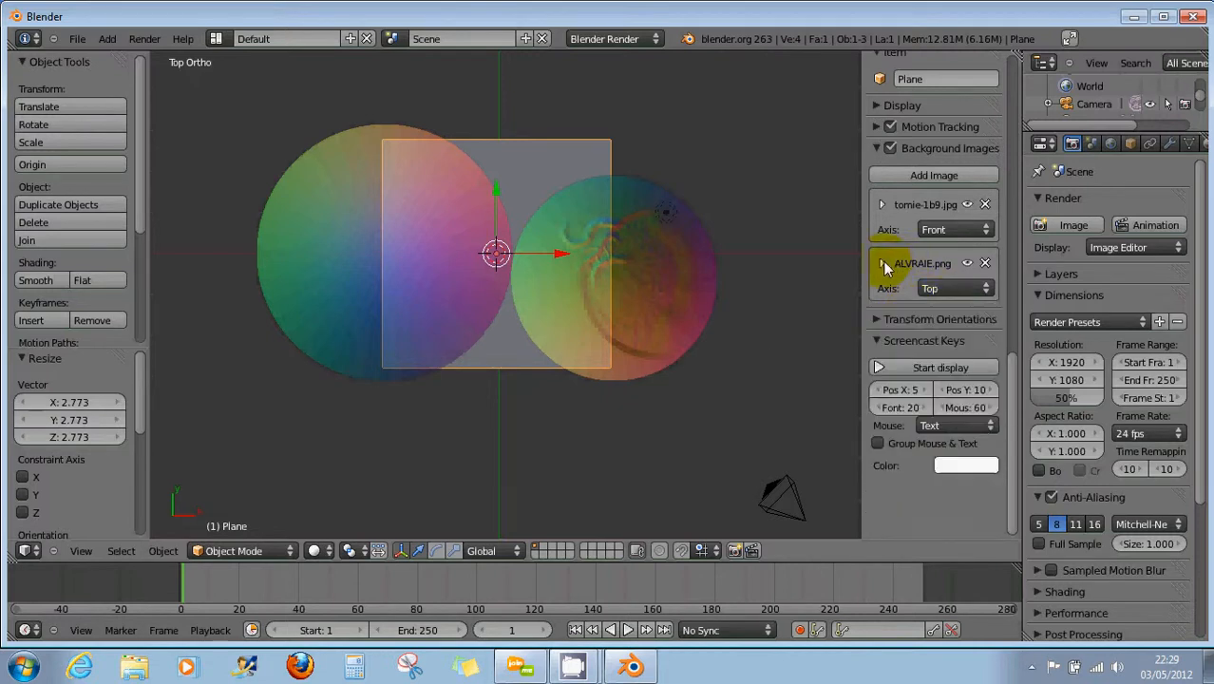
Add a third background slot, try the Back axis, assign it to the Right axis, and switch to the right view
{"action": "left_click", "coordinate": [908, 179]}
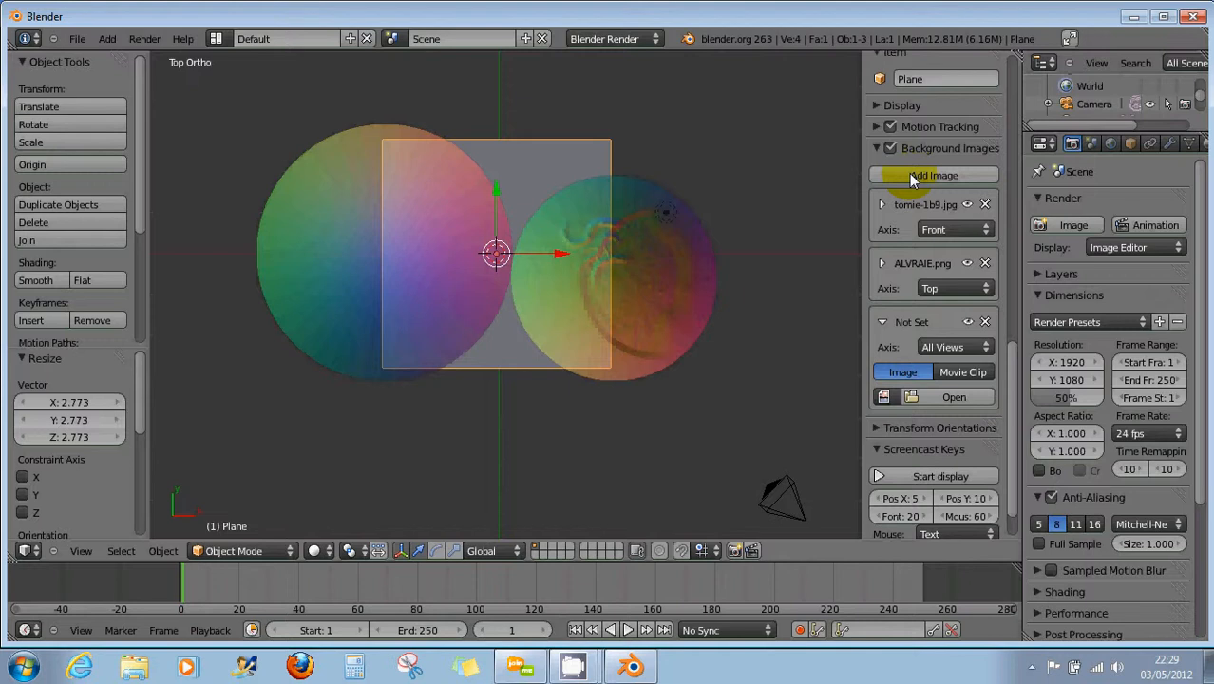
{"action": "left_click", "coordinate": [935, 348]}
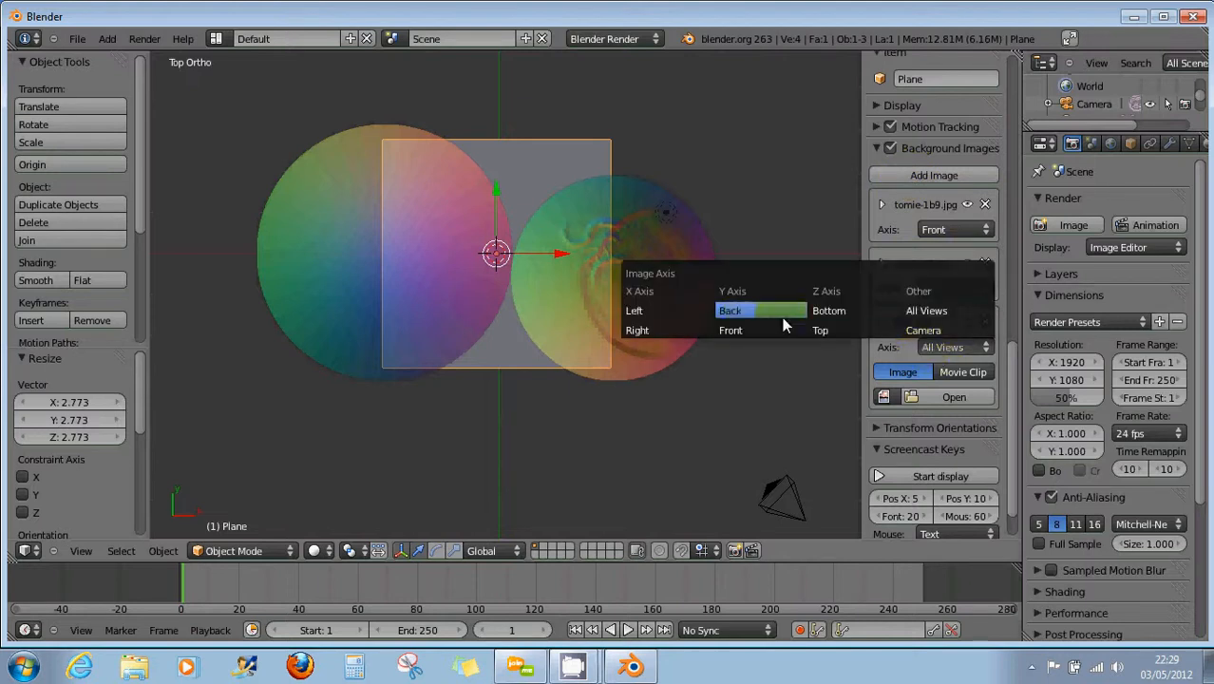
{"action": "left_click", "coordinate": [757, 312]}
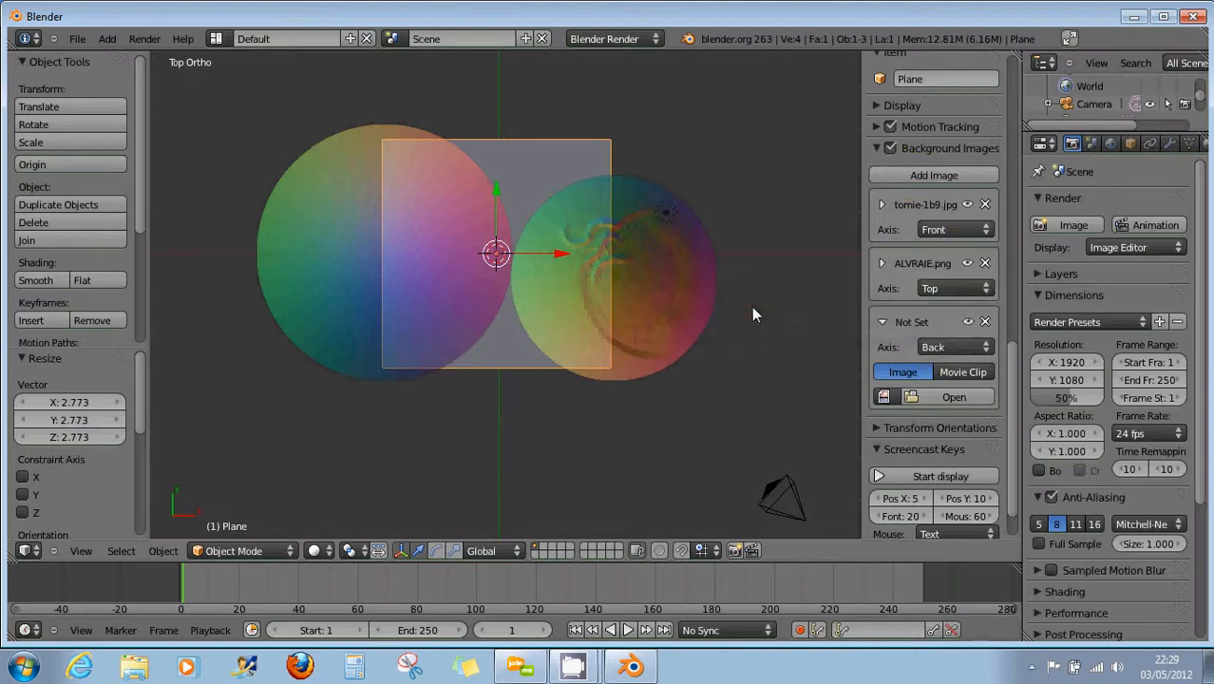
{"action": "left_click", "coordinate": [922, 348]}
{"action": "left_click", "coordinate": [641, 328]}
{"action": "key", "text": "KP_3"}
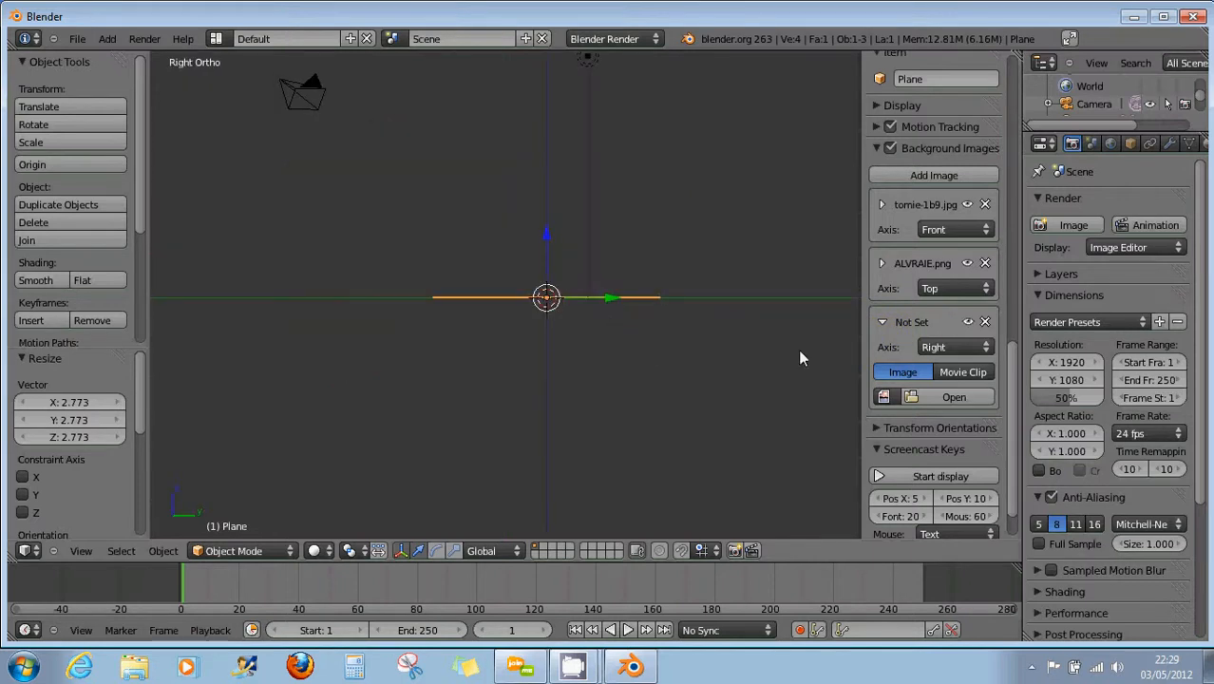
Set the source of the Right-axis background slot to Movie Clip
{"action": "left_click", "coordinate": [918, 398]}
{"action": "left_click", "coordinate": [963, 373]}
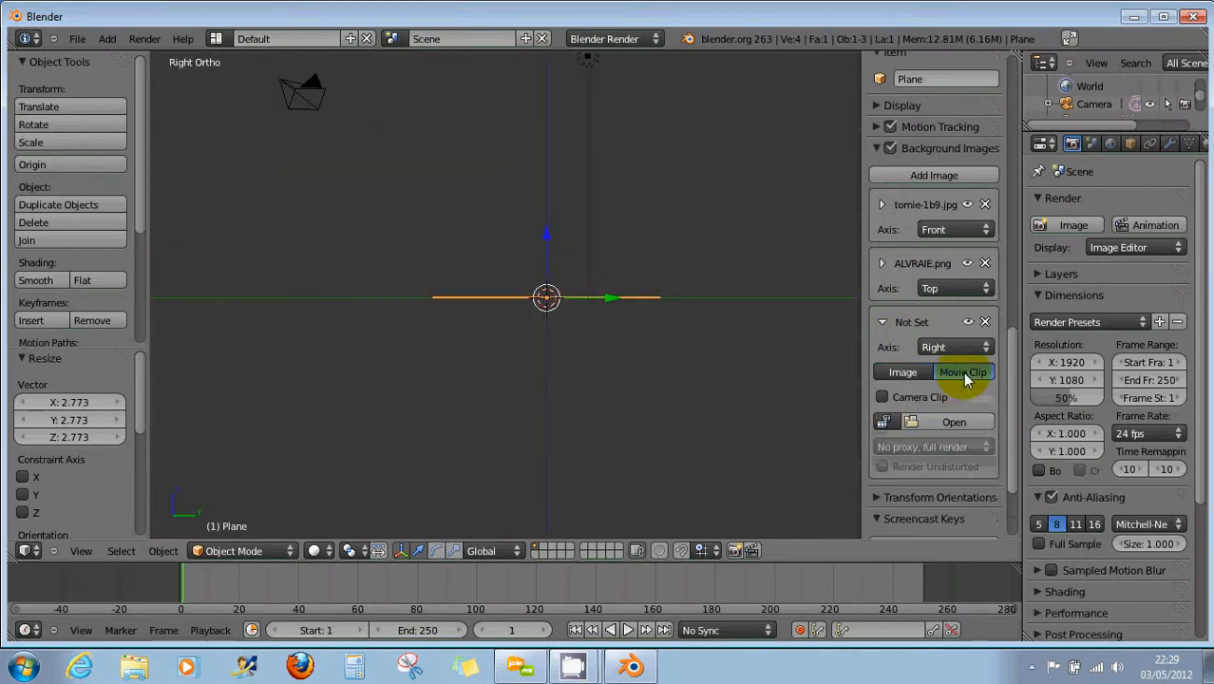
Look through the Documents, Mes vidéos and 3d folders for a clip for the Right-axis background, and cancel the file selection
{"action": "left_click", "coordinate": [913, 422]}
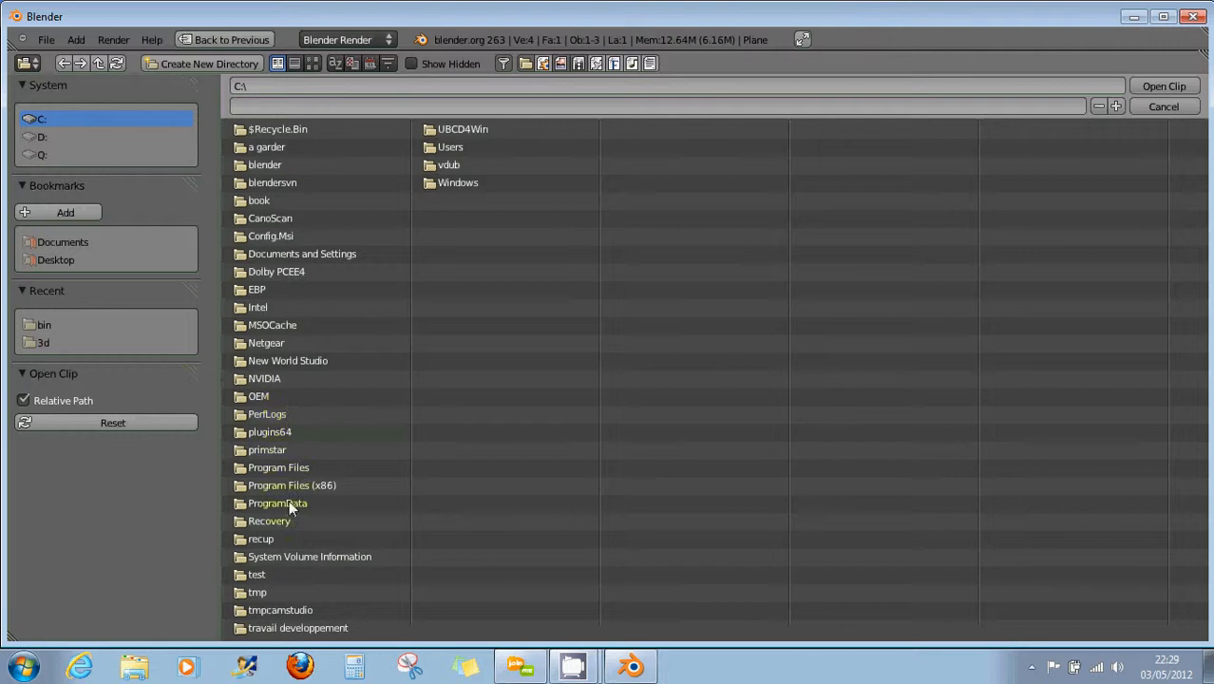
{"action": "left_click", "coordinate": [63, 242]}
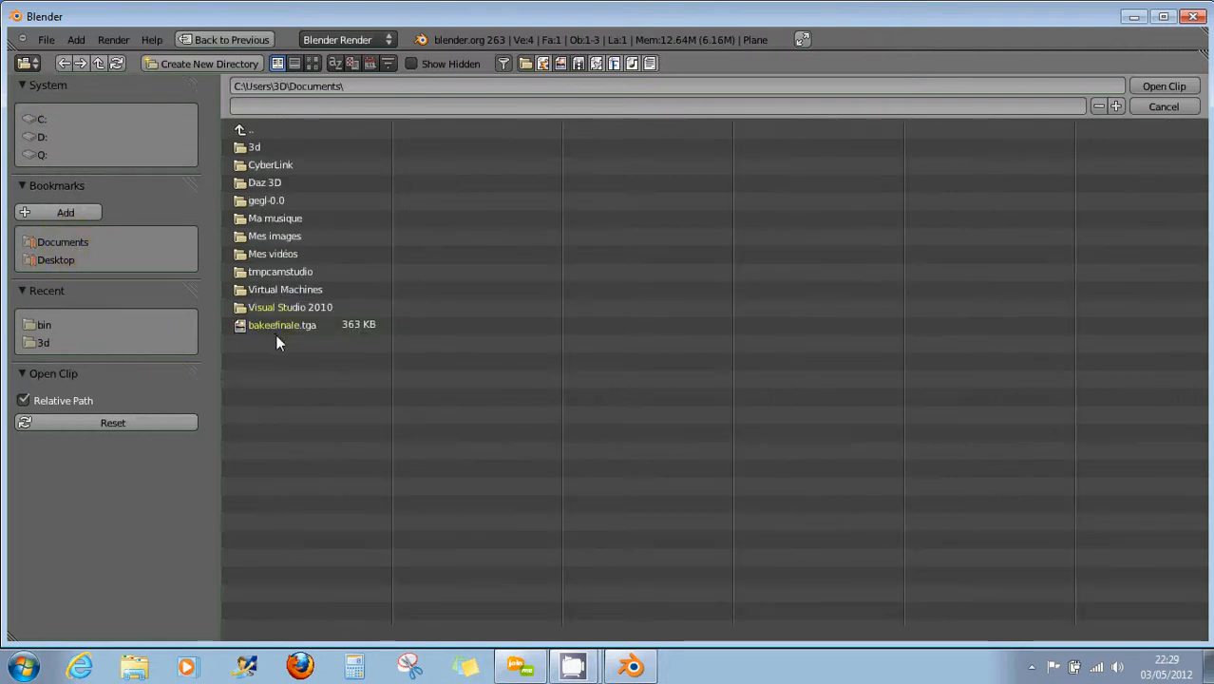
{"action": "left_click", "coordinate": [268, 254]}
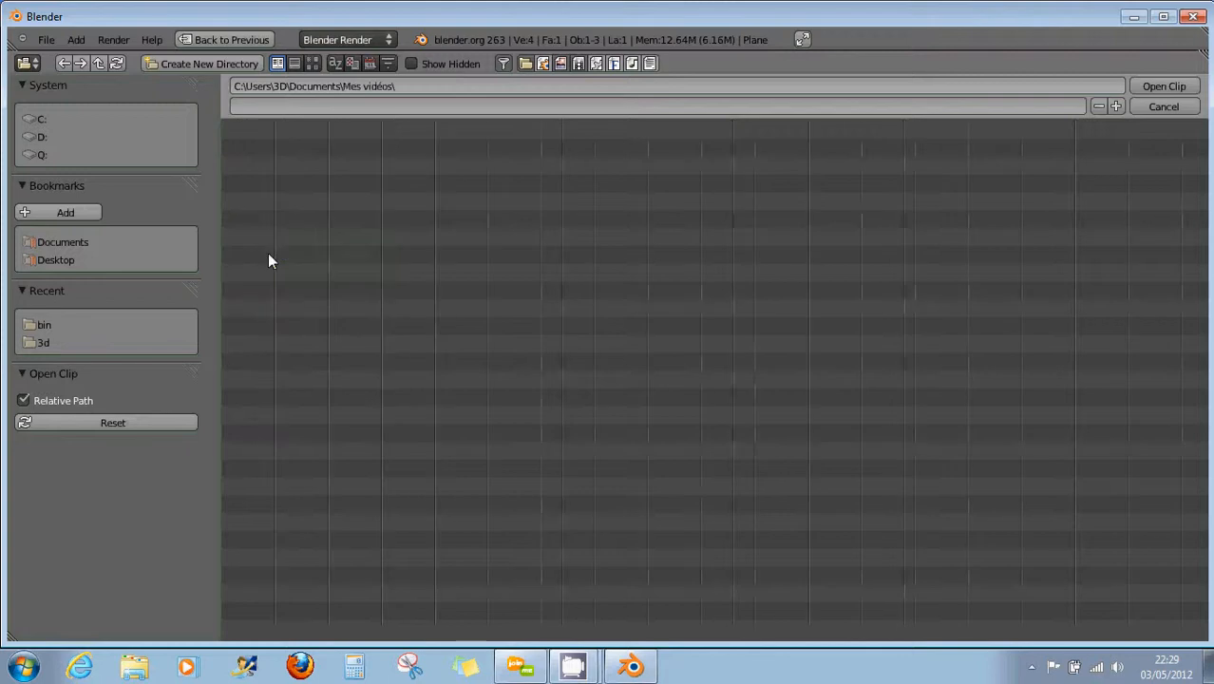
{"action": "left_click", "coordinate": [48, 242]}
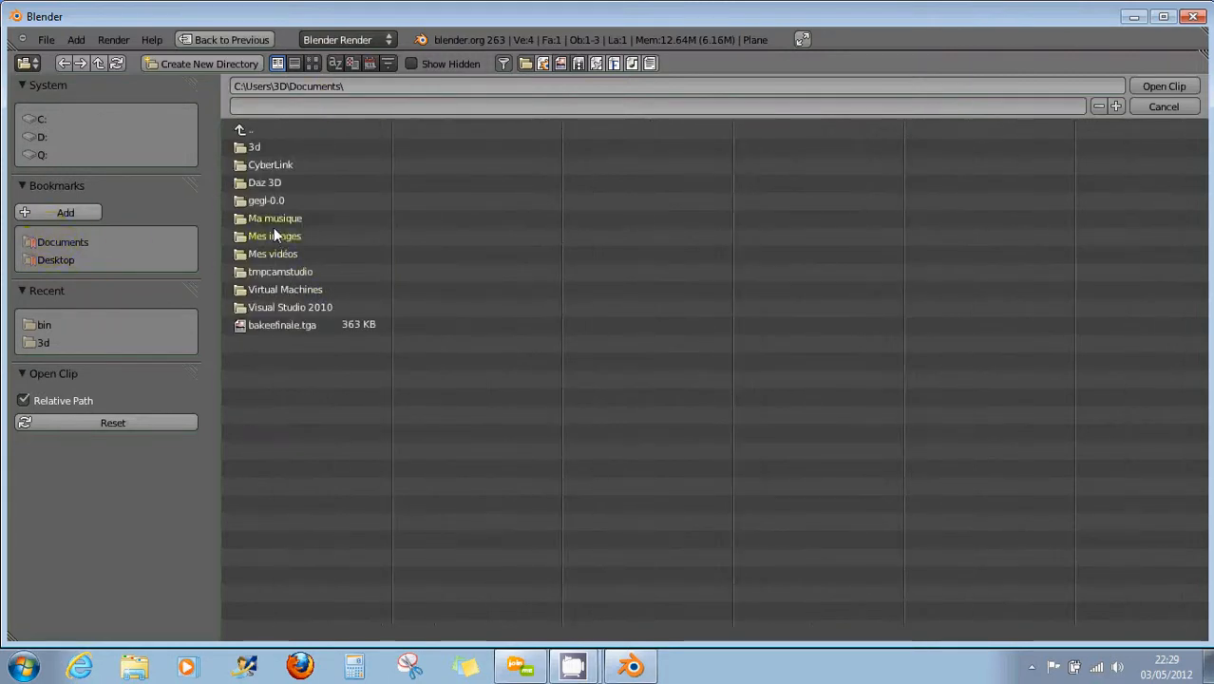
{"action": "left_click", "coordinate": [253, 149]}
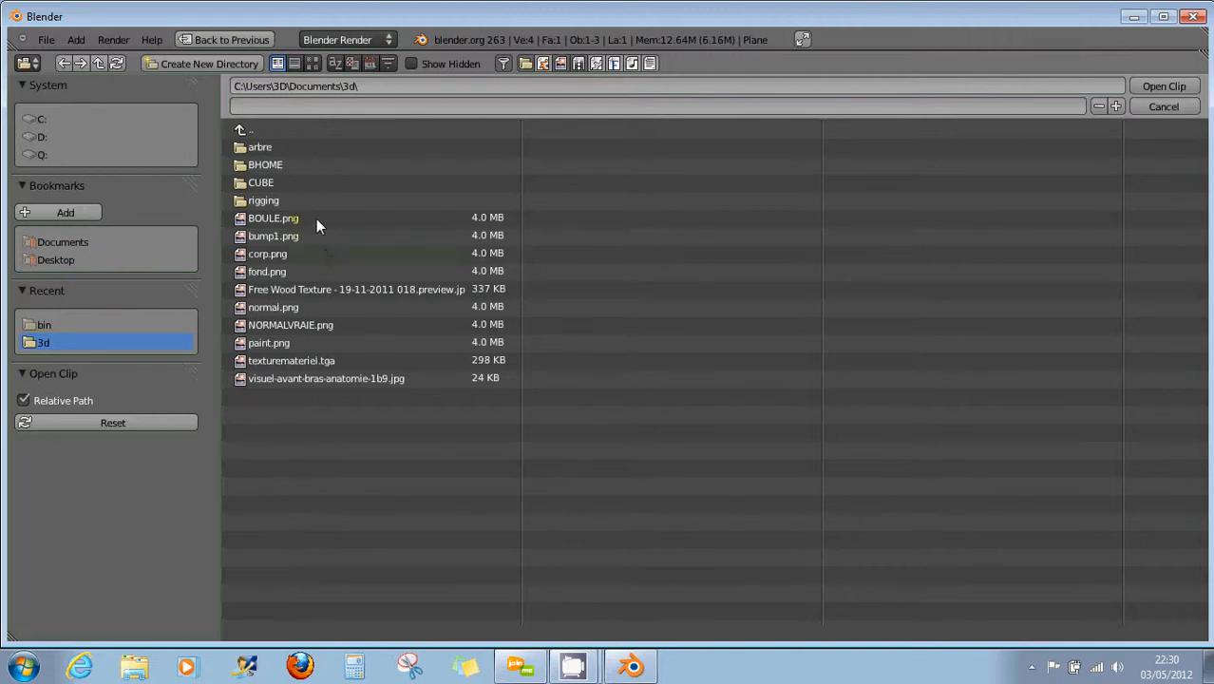
{"action": "left_click", "coordinate": [54, 242]}
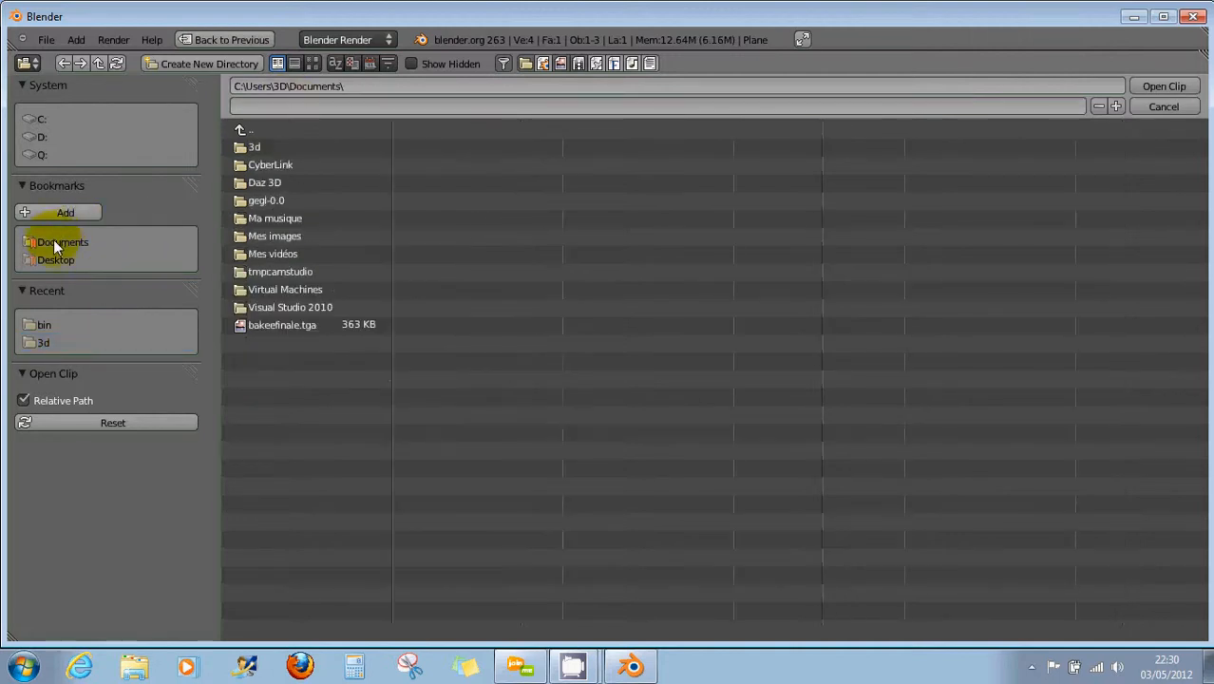
{"action": "left_click", "coordinate": [269, 254]}
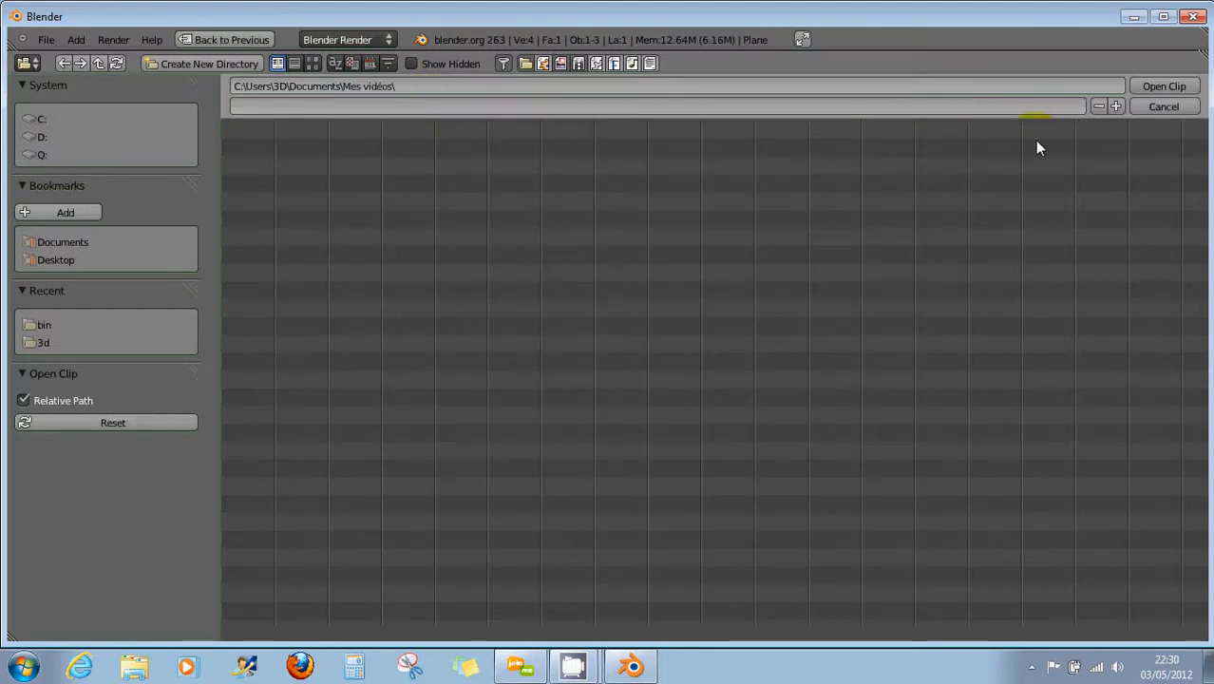
{"action": "left_click", "coordinate": [1173, 110]}
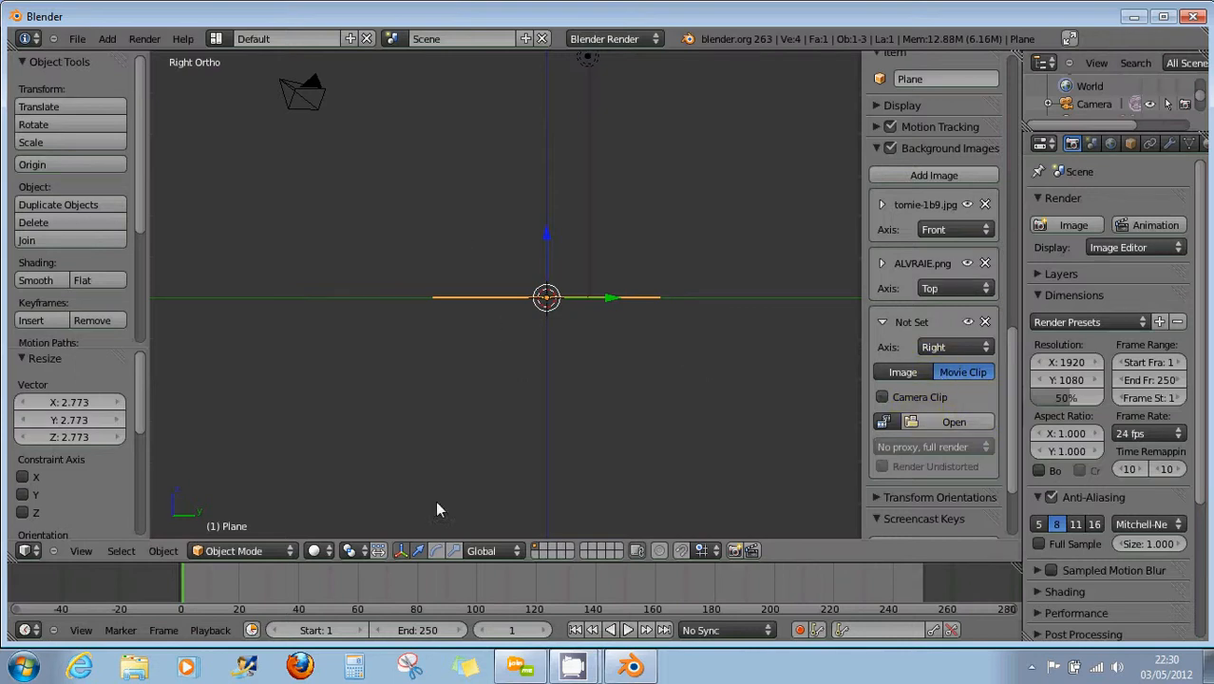
Move the timeline to frame 106, check the Vidéos library in Windows Explorer for clips, and return to Blender
{"action": "left_click_drag", "start_coordinate": [183, 598], "coordinate": [495, 587]}
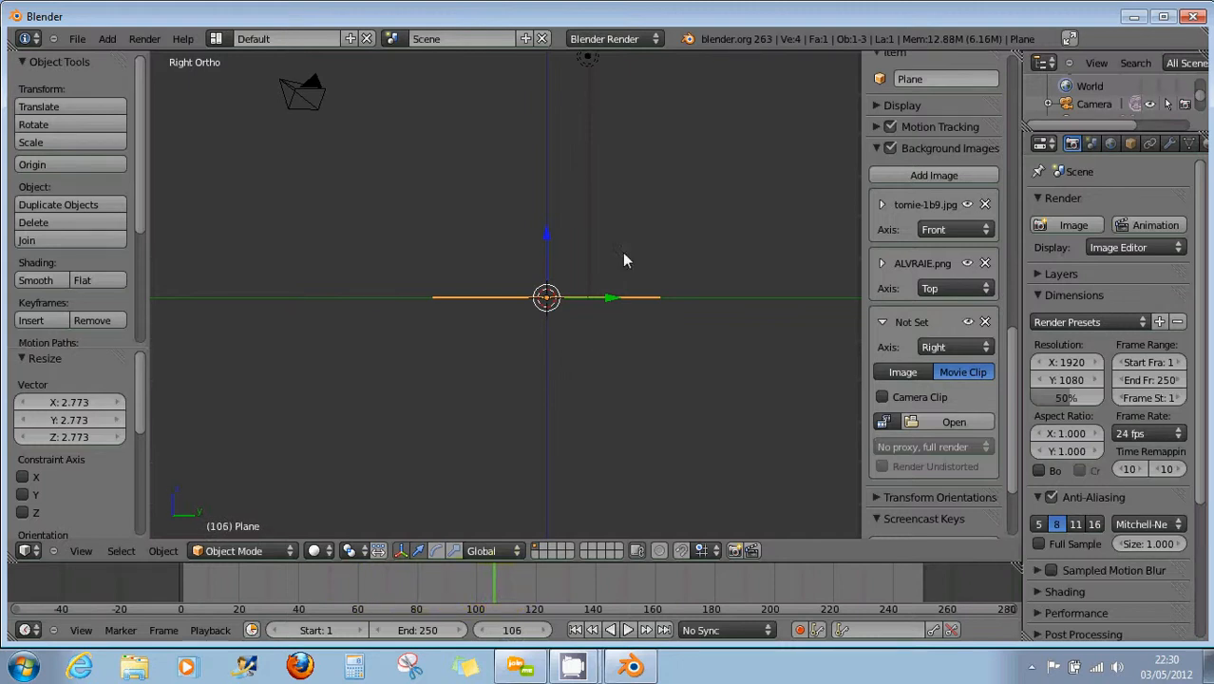
{"action": "left_click", "coordinate": [1136, 17]}
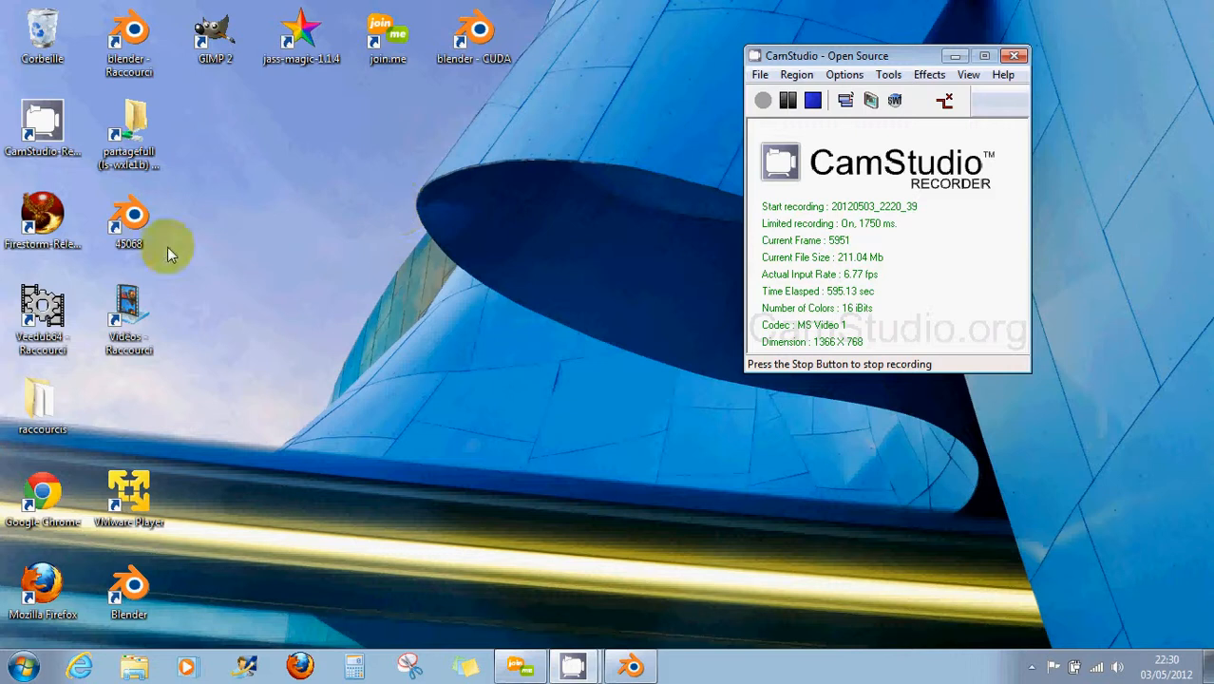
{"action": "double_click", "coordinate": [124, 330]}
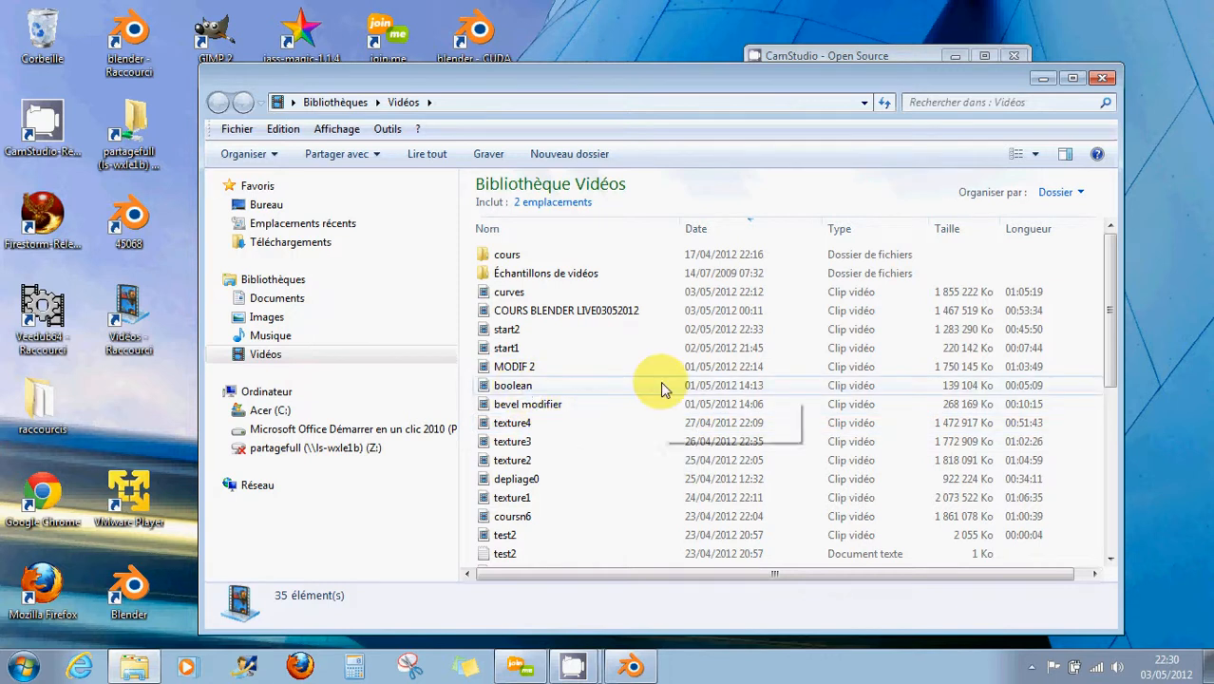
{"action": "left_click", "coordinate": [632, 667]}
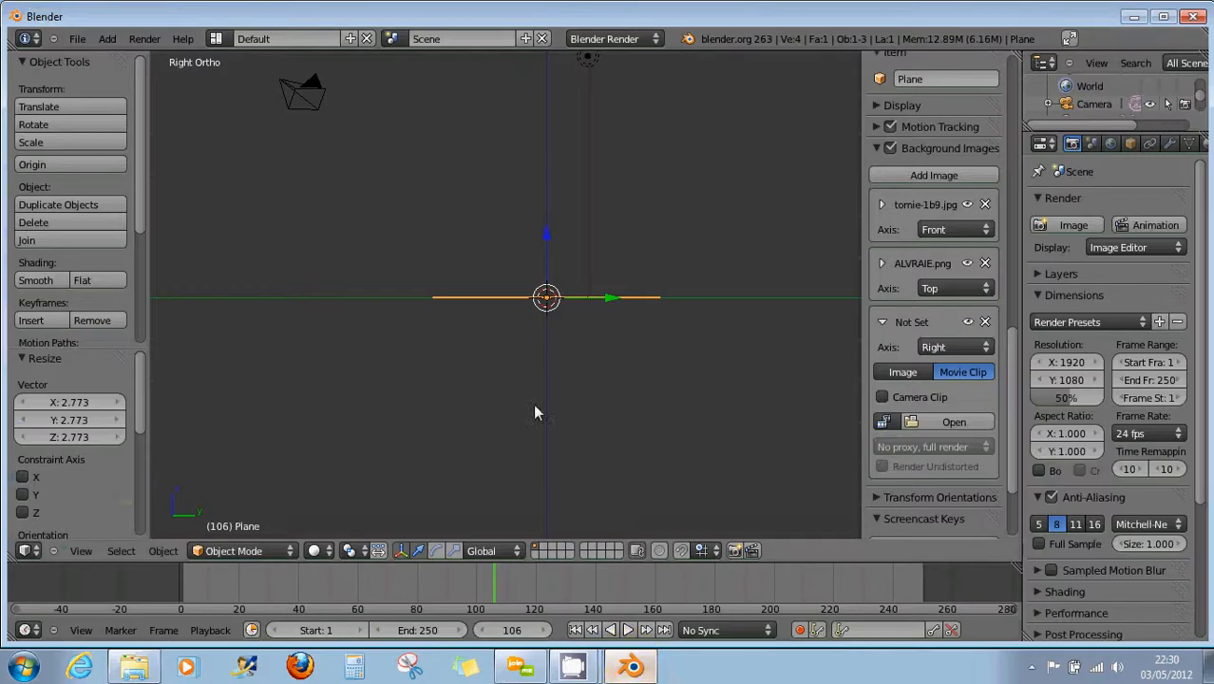
Reopen the clip selection for the Right-axis background and look for a movie in Documents, Desktop and Mes vidéos
{"action": "left_click", "coordinate": [910, 421]}
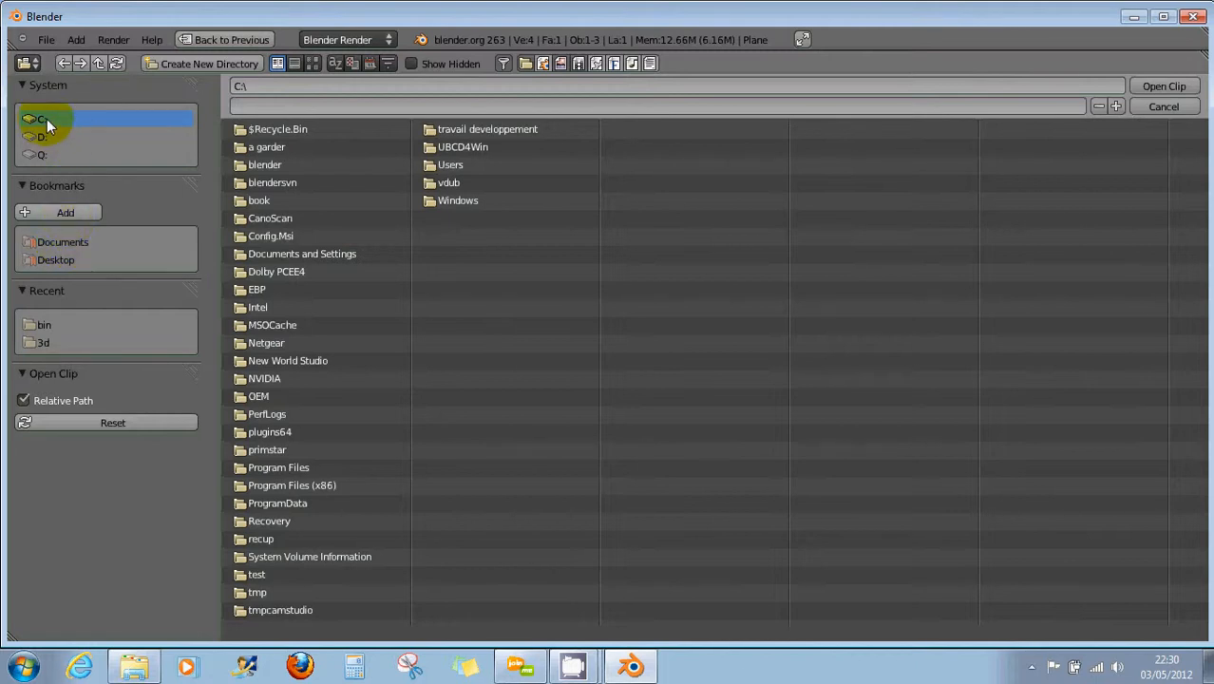
{"action": "left_click", "coordinate": [39, 241]}
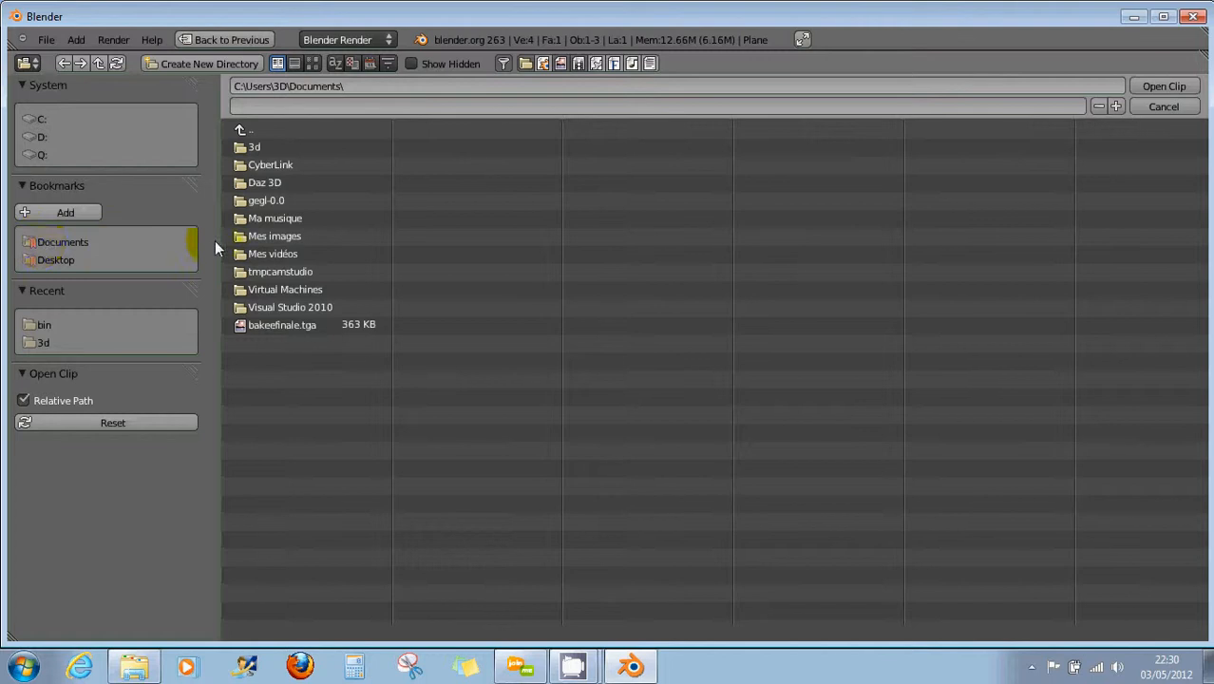
{"action": "left_click", "coordinate": [48, 257]}
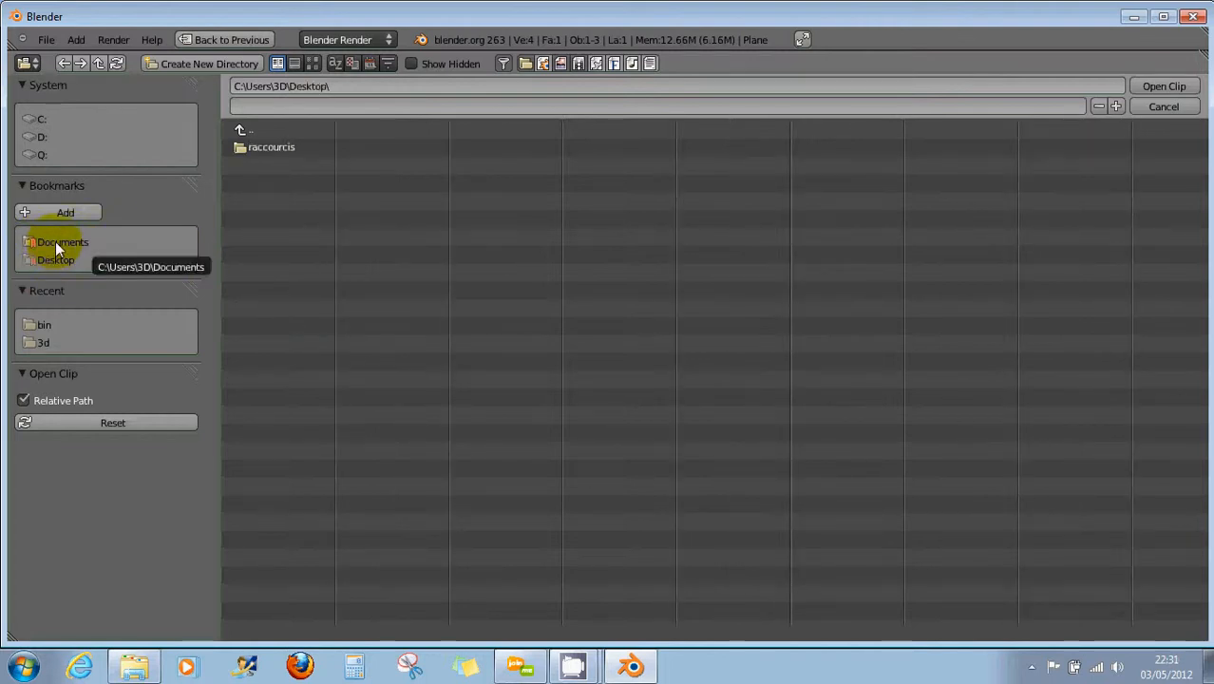
{"action": "left_click", "coordinate": [55, 243]}
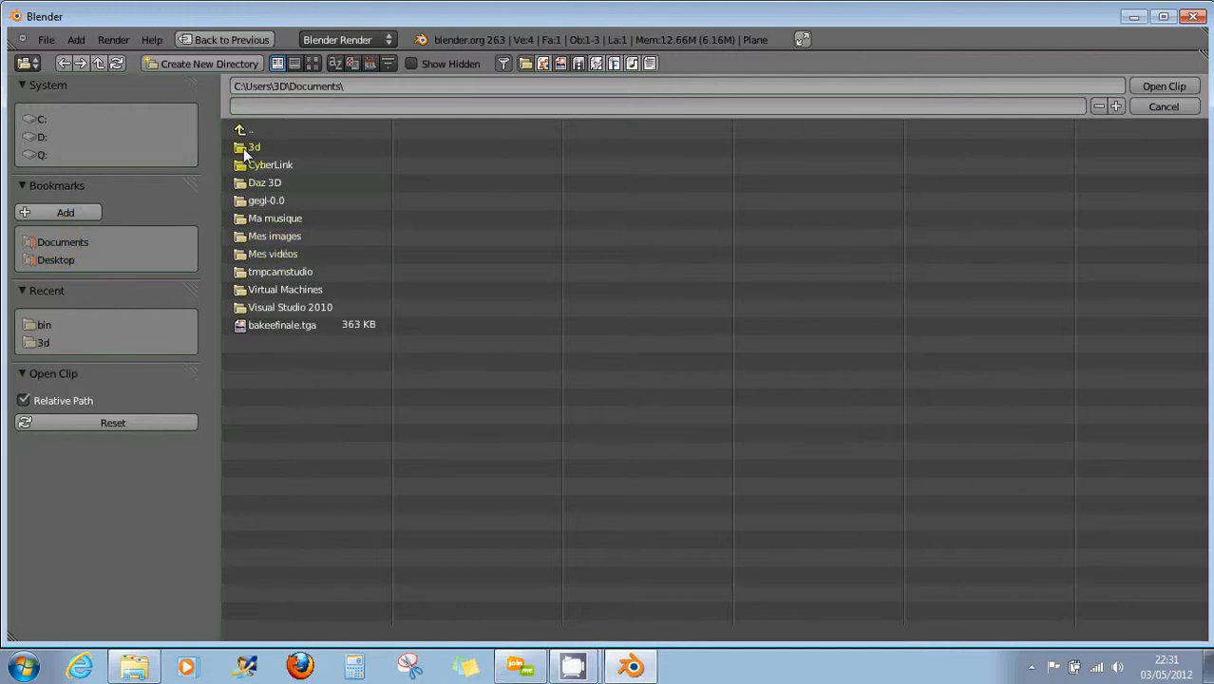
{"action": "left_click", "coordinate": [253, 255]}
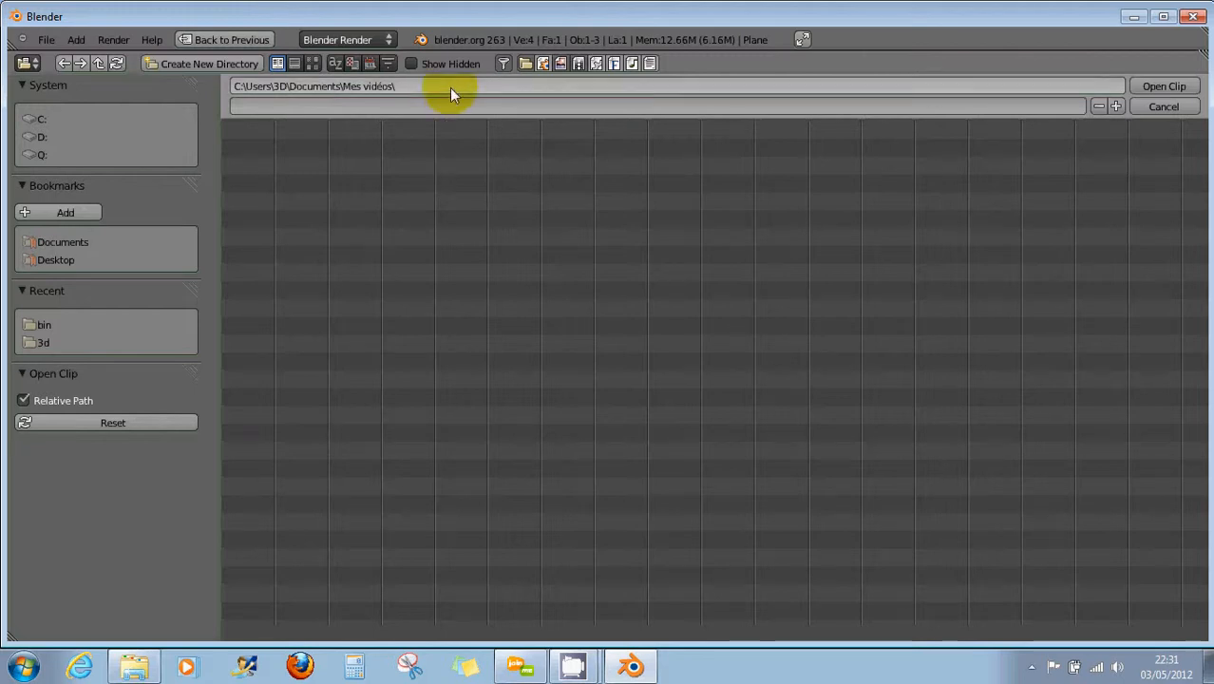
Display the files as thumbnails, look for a movie in the tmpcamstudio, bin, 3d and rigging folders, and try opening a clip from rigging
{"action": "left_click", "coordinate": [577, 62]}
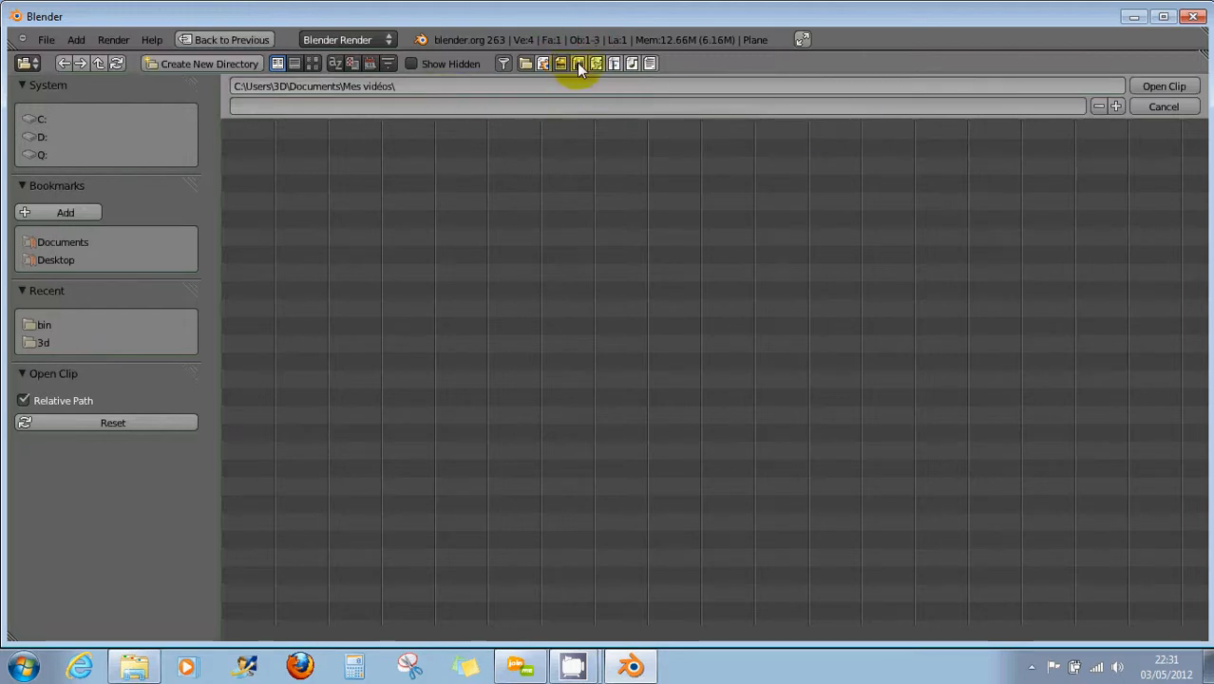
{"action": "left_click", "coordinate": [313, 63]}
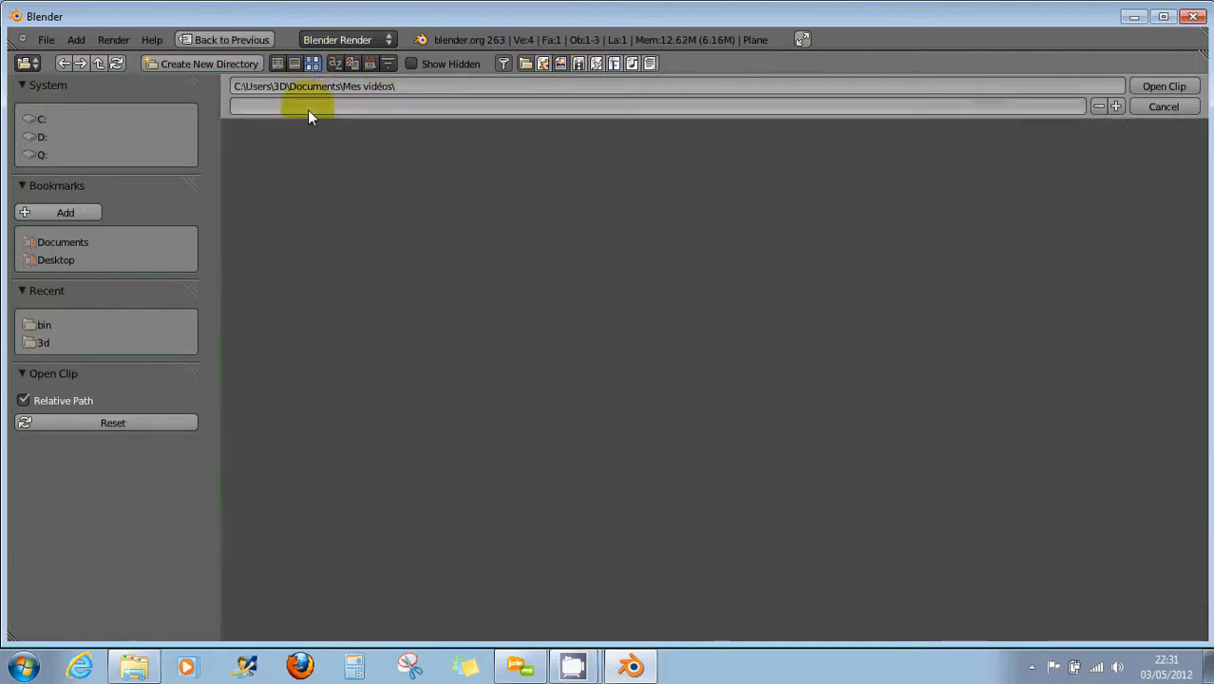
{"action": "left_click", "coordinate": [335, 63]}
{"action": "left_click", "coordinate": [34, 244]}
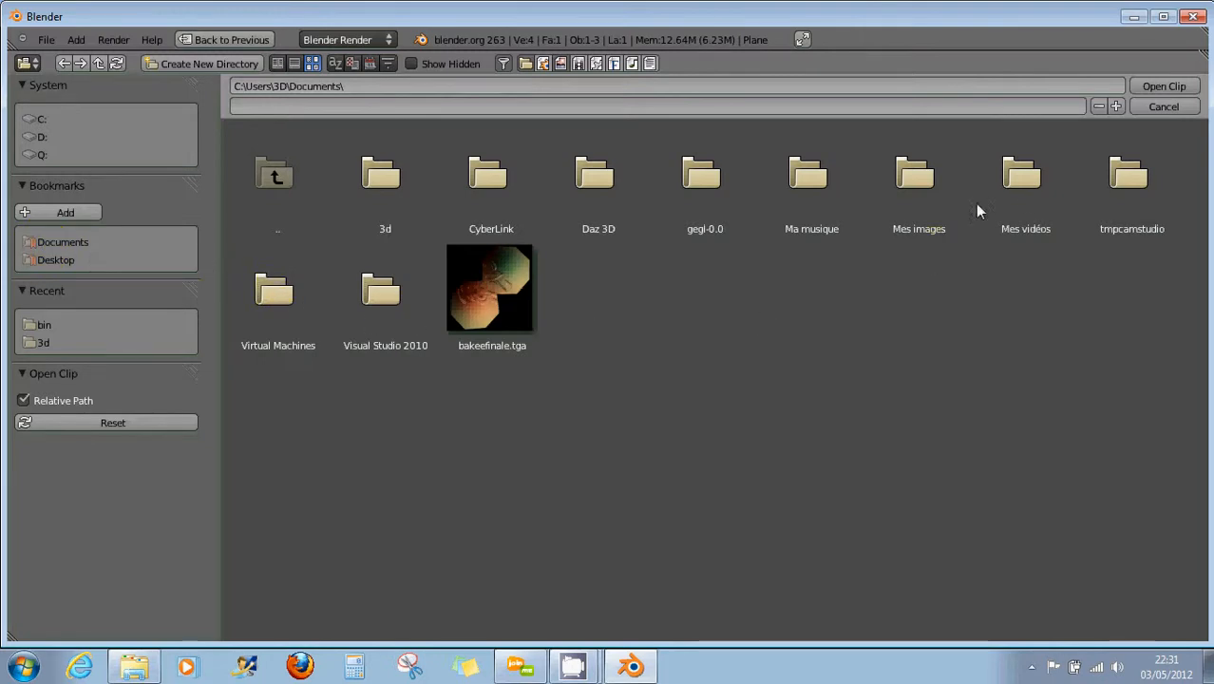
{"action": "left_click", "coordinate": [1128, 188]}
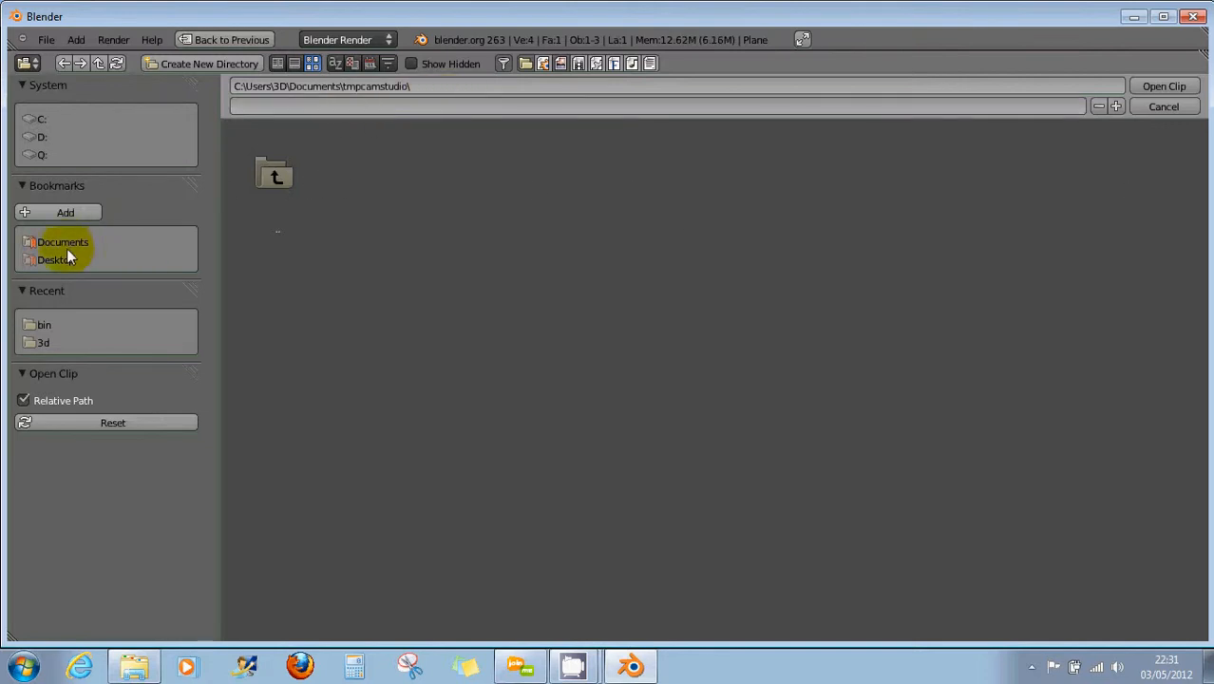
{"action": "left_click", "coordinate": [42, 325]}
{"action": "left_click", "coordinate": [41, 343]}
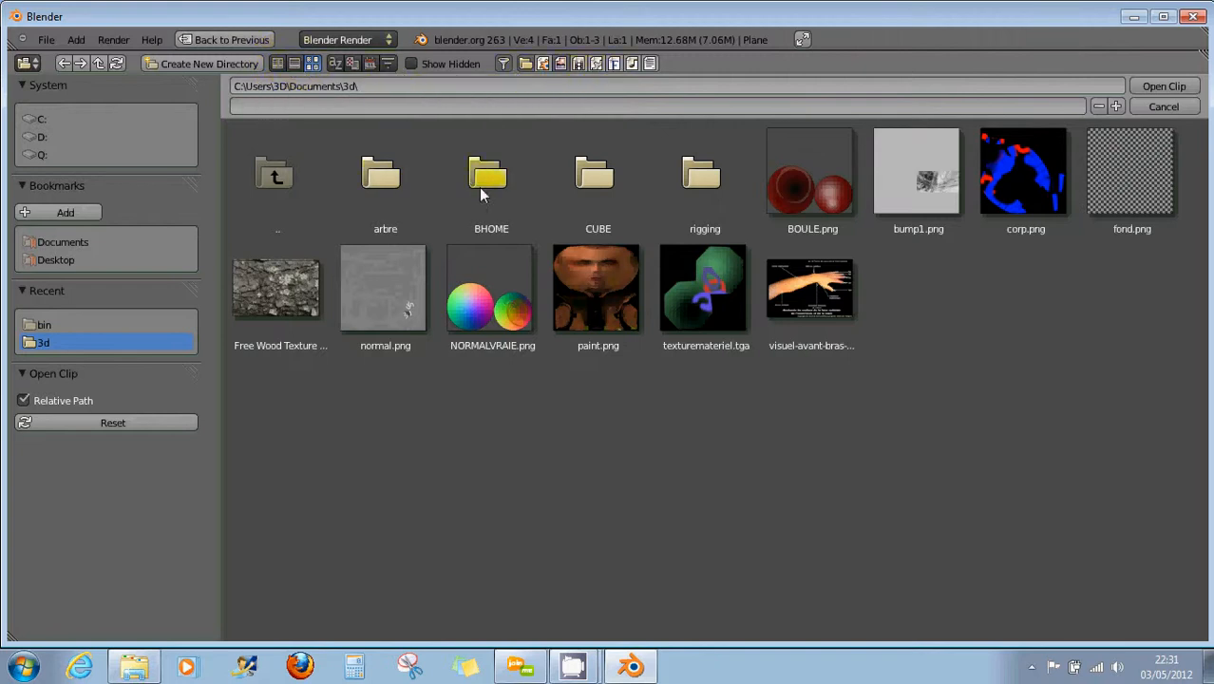
{"action": "left_click", "coordinate": [706, 196]}
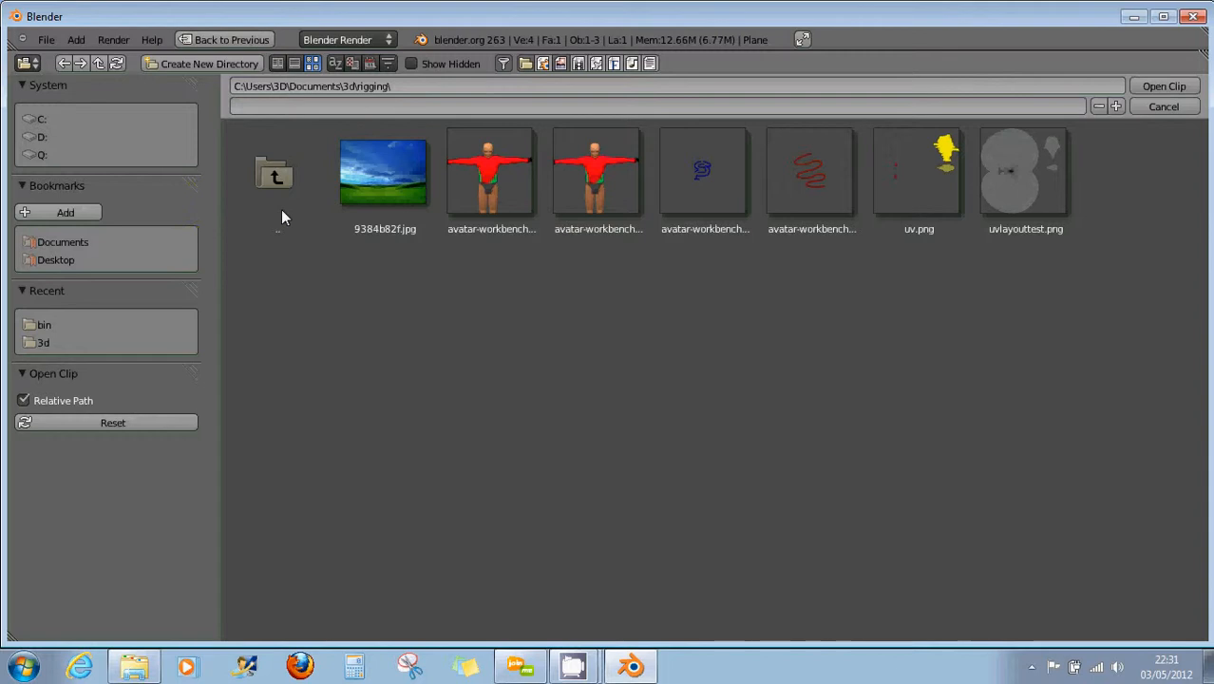
{"action": "left_click", "coordinate": [1144, 87]}
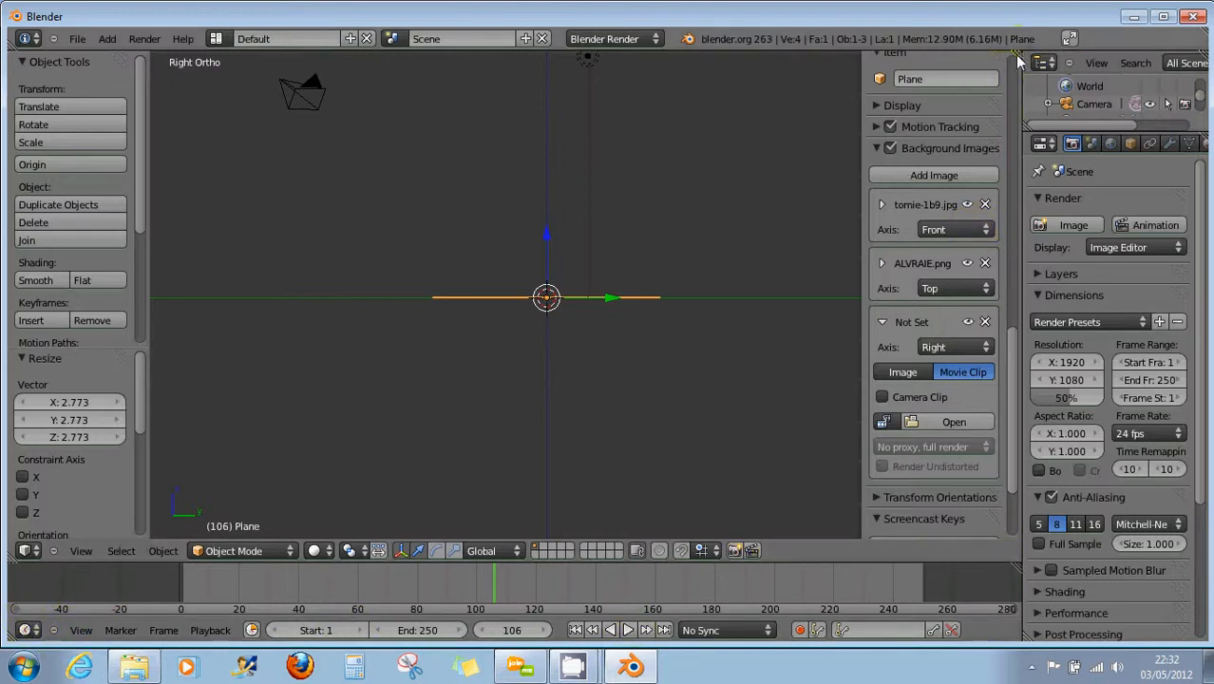
Split the 3D view into two side-by-side areas and turn the new one into a Movie Clip Editor
{"action": "left_click_drag", "start_coordinate": [1018, 61], "coordinate": [751, 399]}
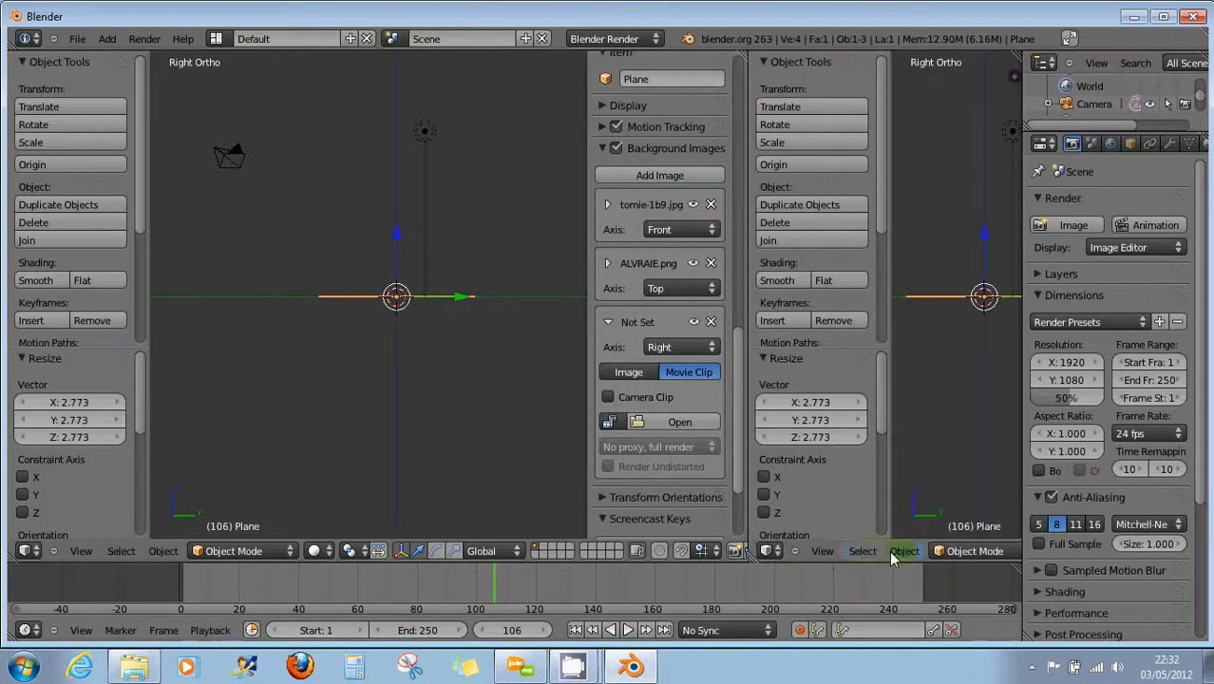
{"action": "left_click", "coordinate": [768, 550]}
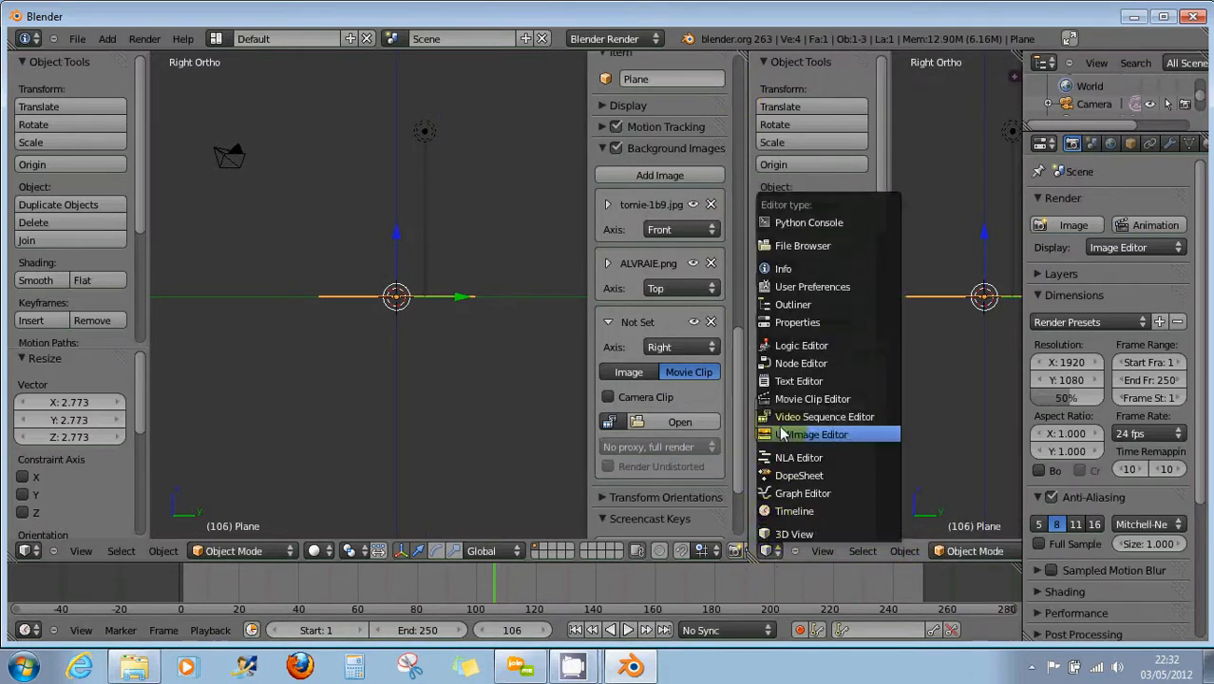
{"action": "left_click", "coordinate": [786, 399]}
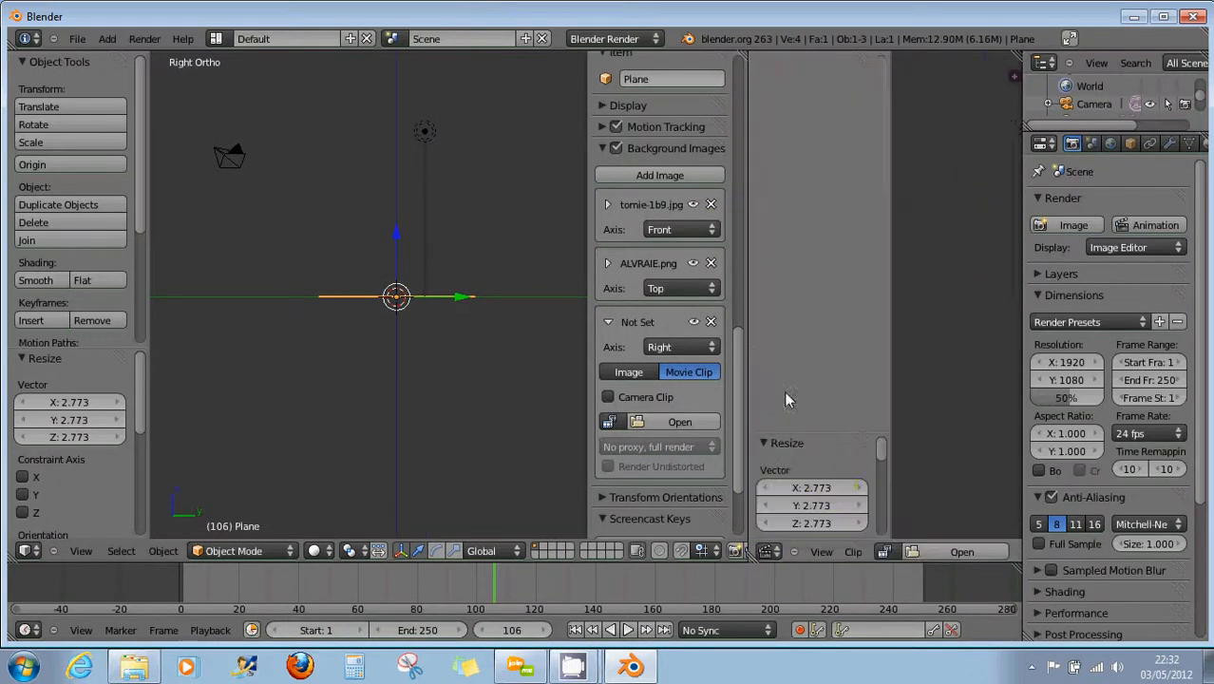
Start opening a clip from the Movie Clip Editor and look for a movie in Documents, the user folder and Desktop
{"action": "left_click", "coordinate": [852, 552]}
{"action": "left_click", "coordinate": [870, 531]}
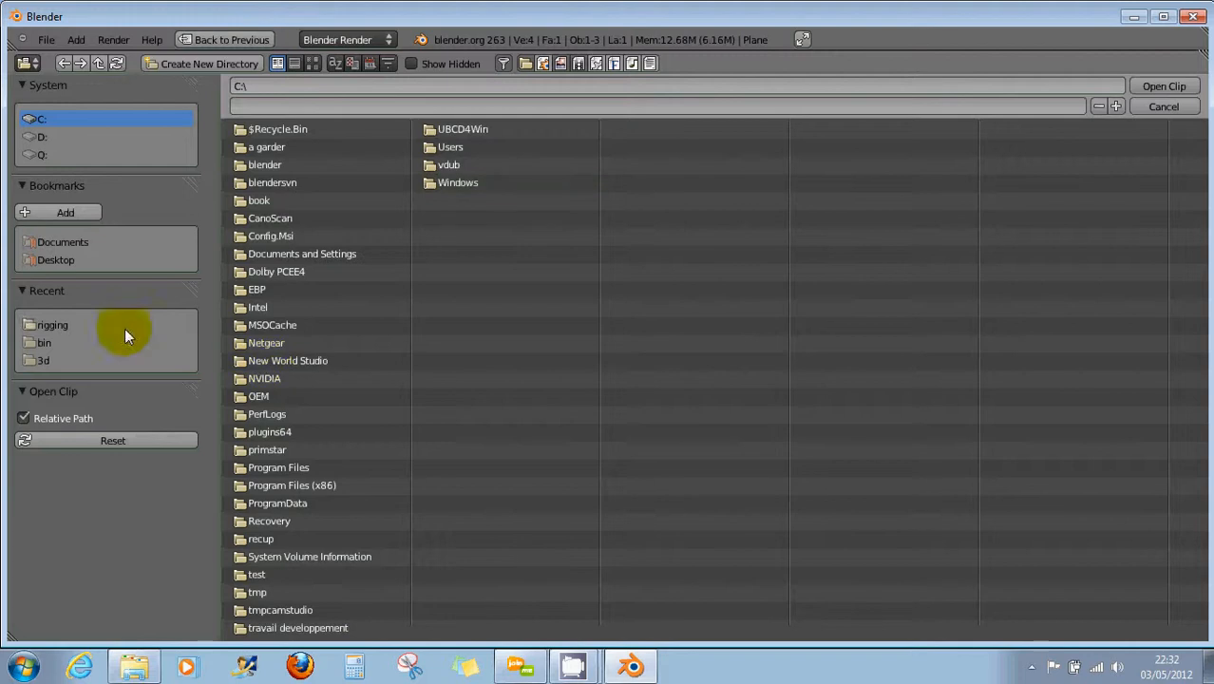
{"action": "left_click", "coordinate": [56, 243]}
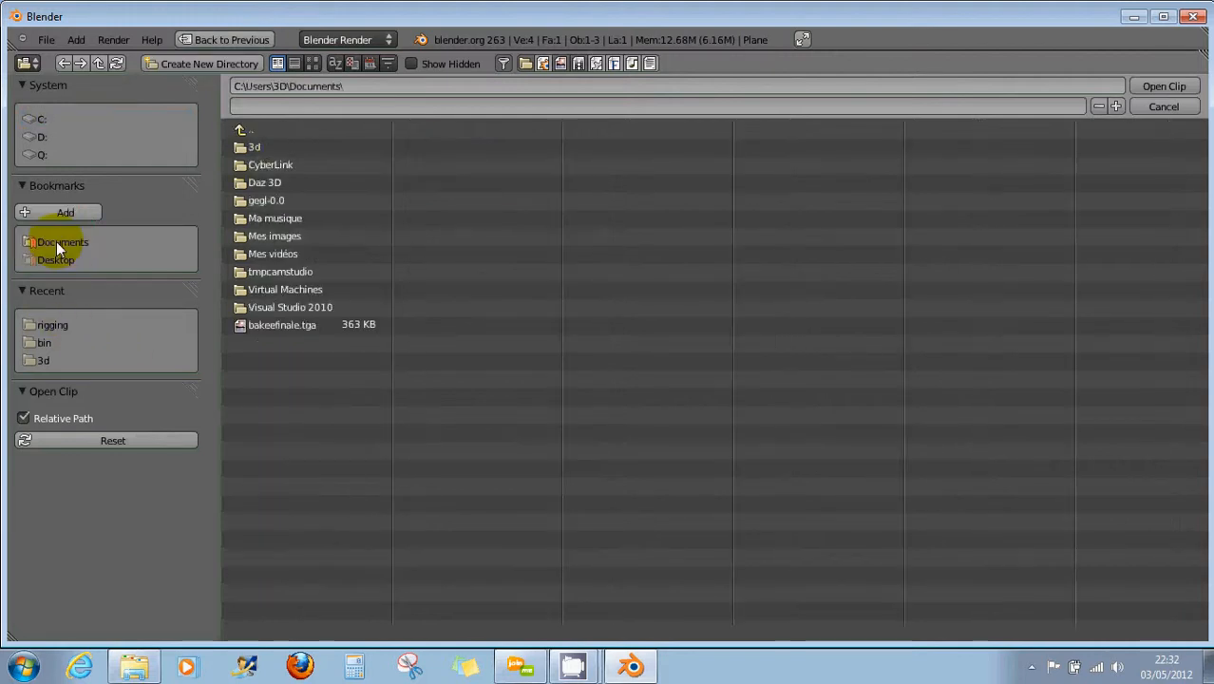
{"action": "left_click", "coordinate": [256, 129]}
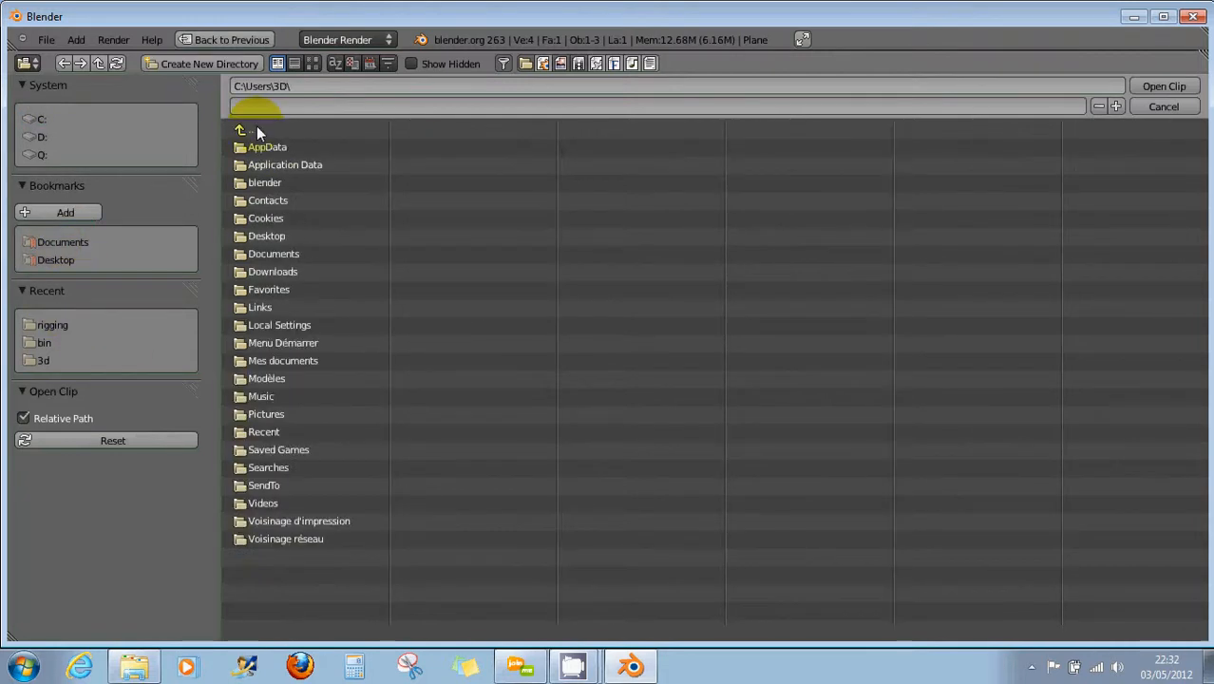
{"action": "left_click", "coordinate": [263, 236]}
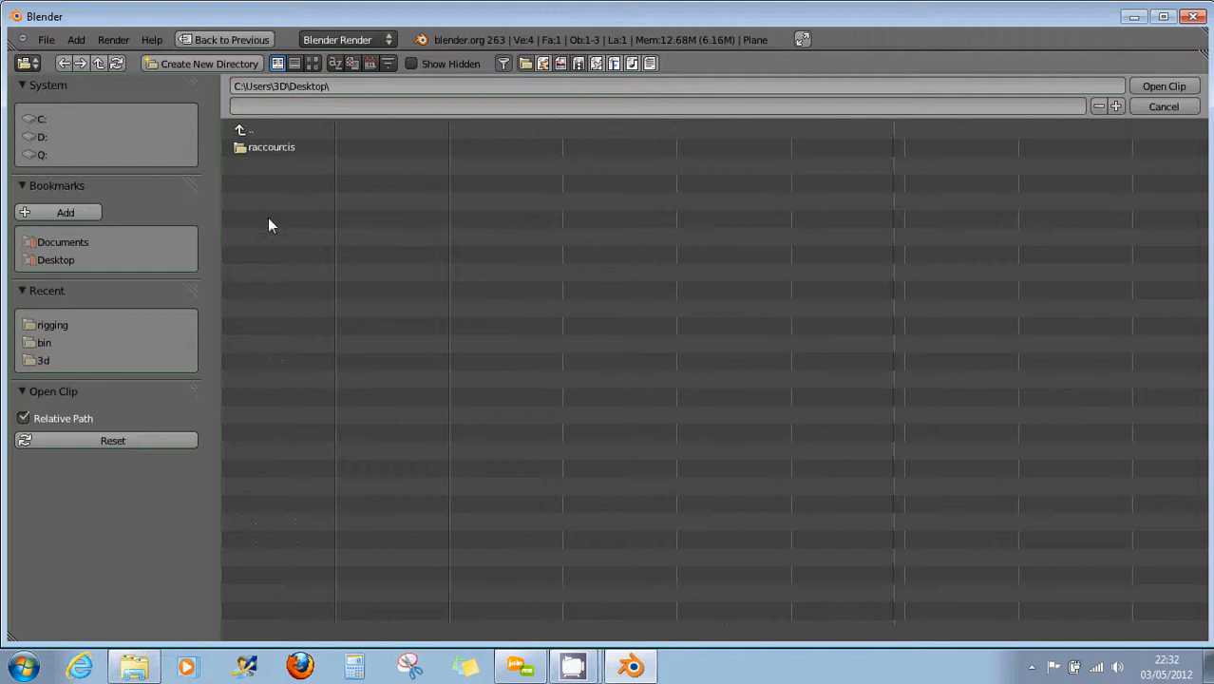
{"action": "left_click", "coordinate": [263, 145]}
{"action": "left_click", "coordinate": [251, 131]}
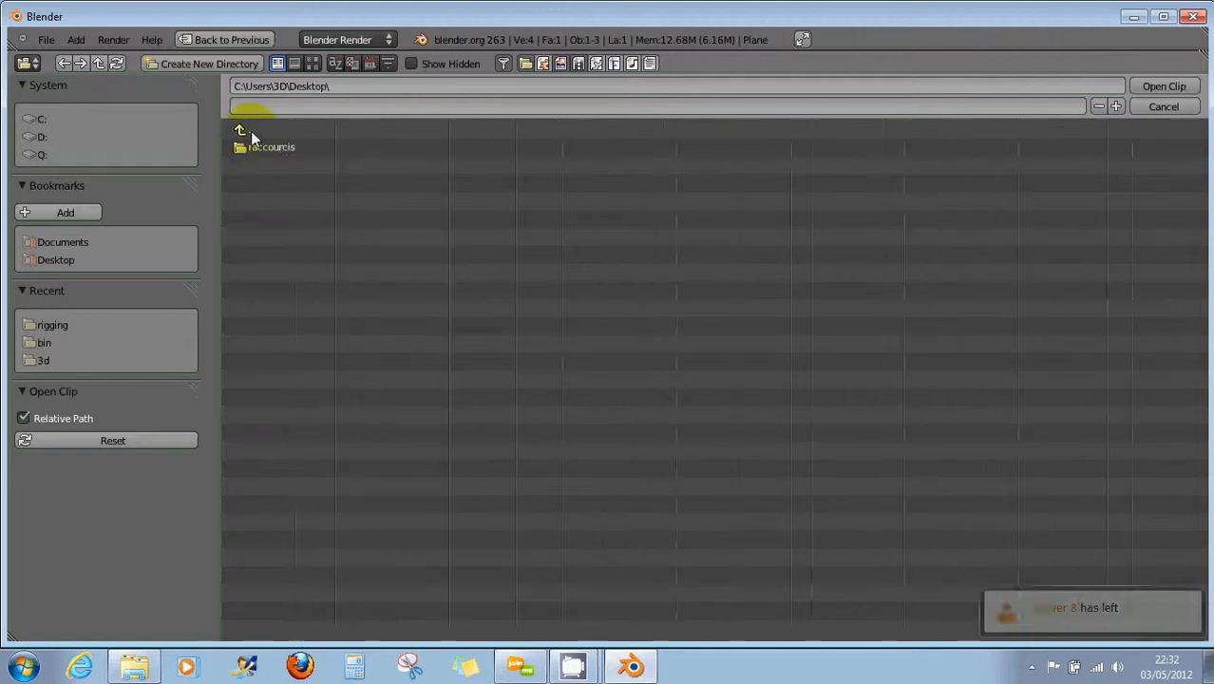
{"action": "left_click", "coordinate": [251, 131]}
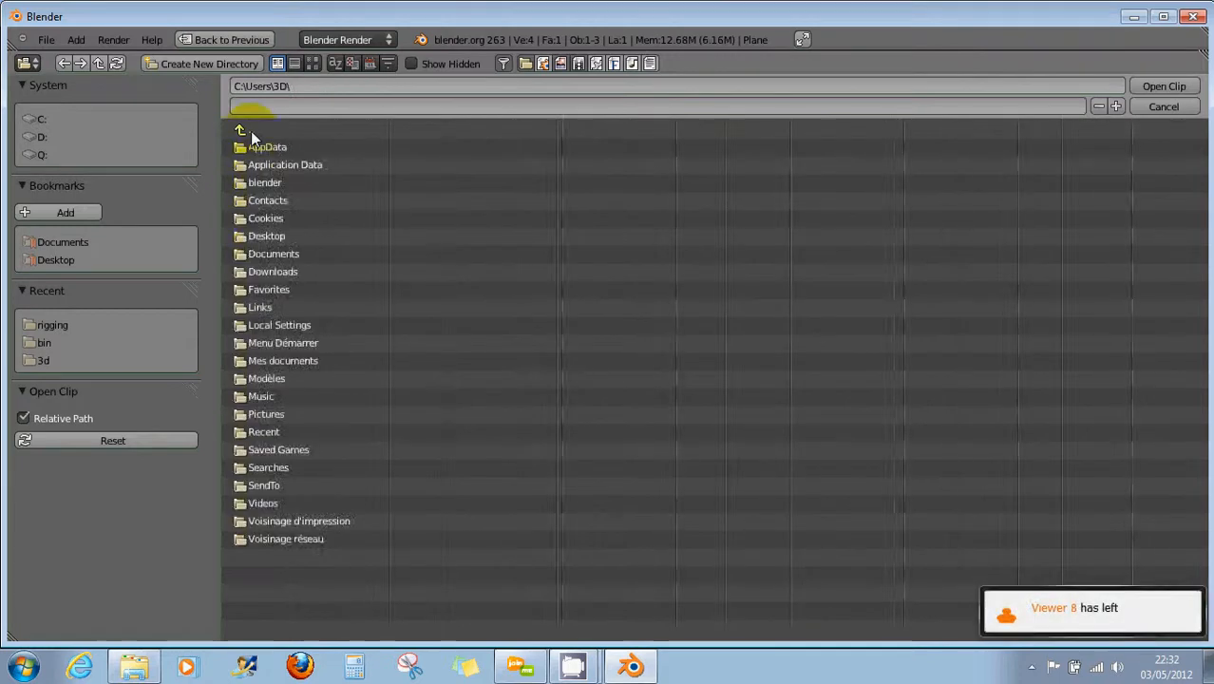
{"action": "left_click", "coordinate": [252, 237]}
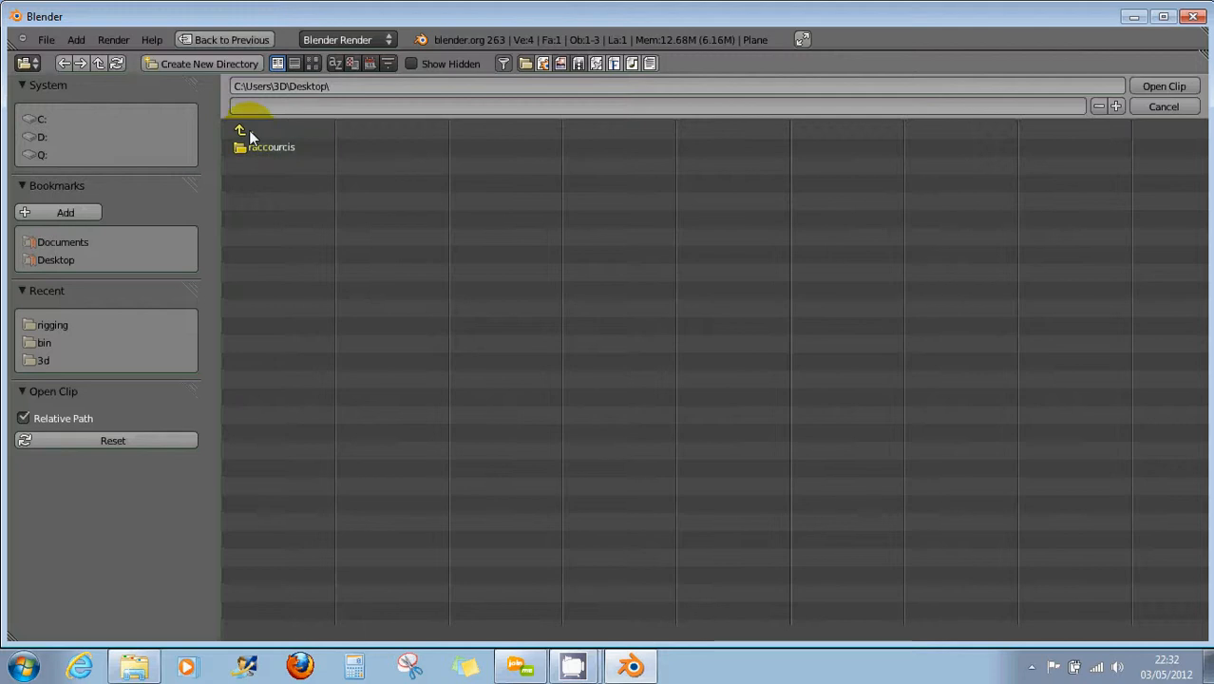
Display the files as thumbnails, look for a movie in the raccourcis and Recent folders, and restore the short list display
{"action": "left_click", "coordinate": [312, 64]}
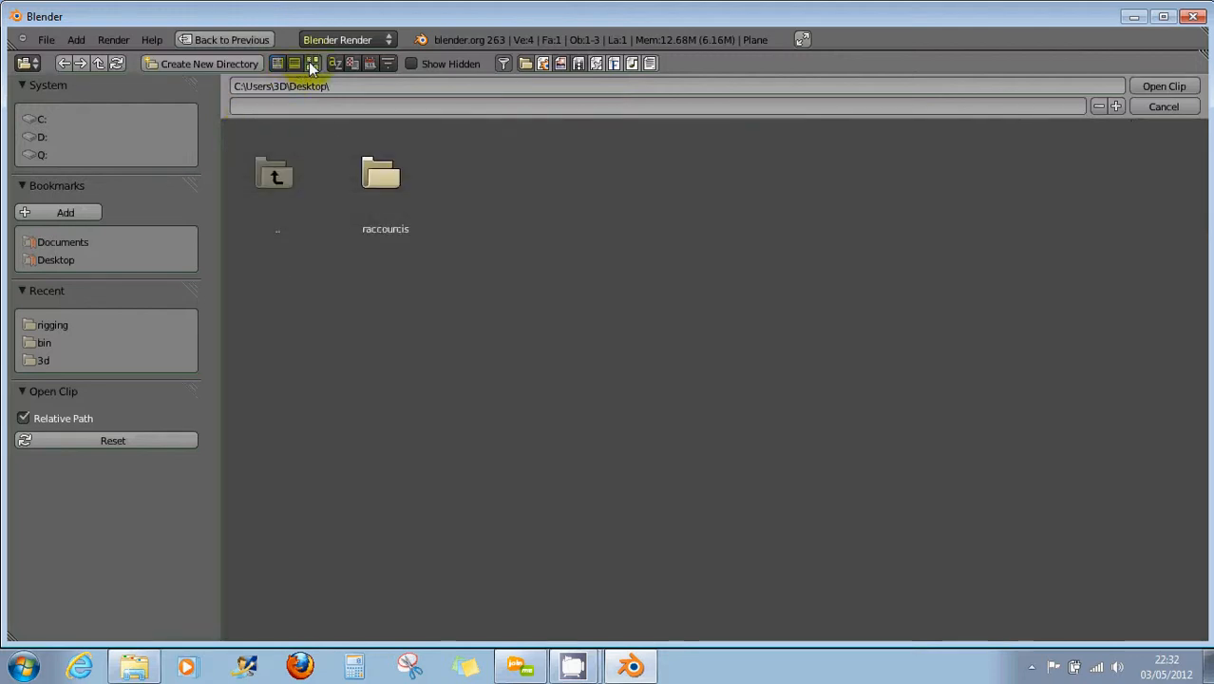
{"action": "left_click", "coordinate": [378, 174]}
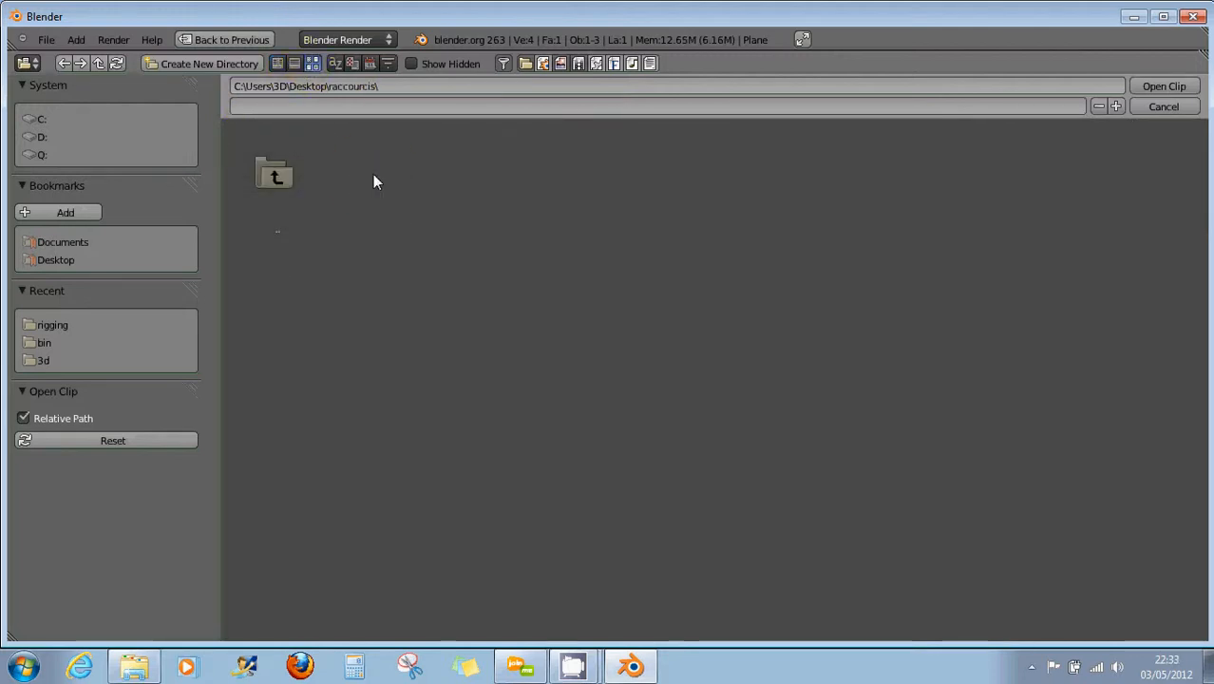
{"action": "left_click", "coordinate": [274, 175]}
{"action": "left_click", "coordinate": [275, 176]}
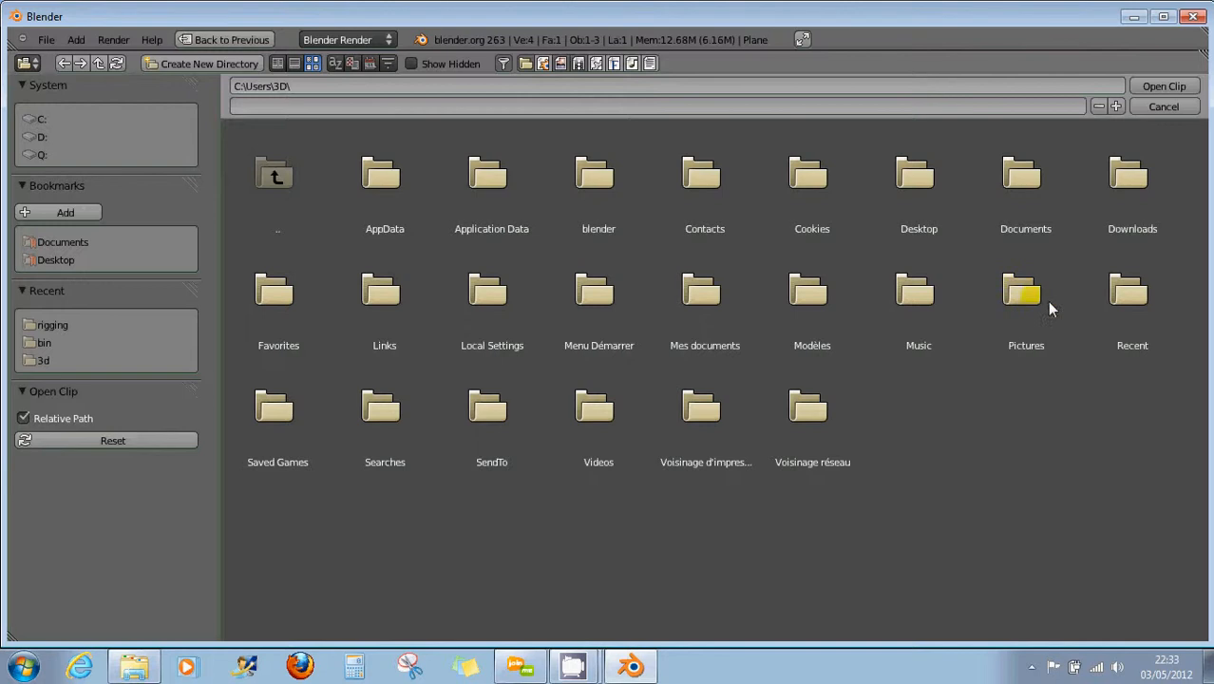
{"action": "left_click", "coordinate": [1130, 298]}
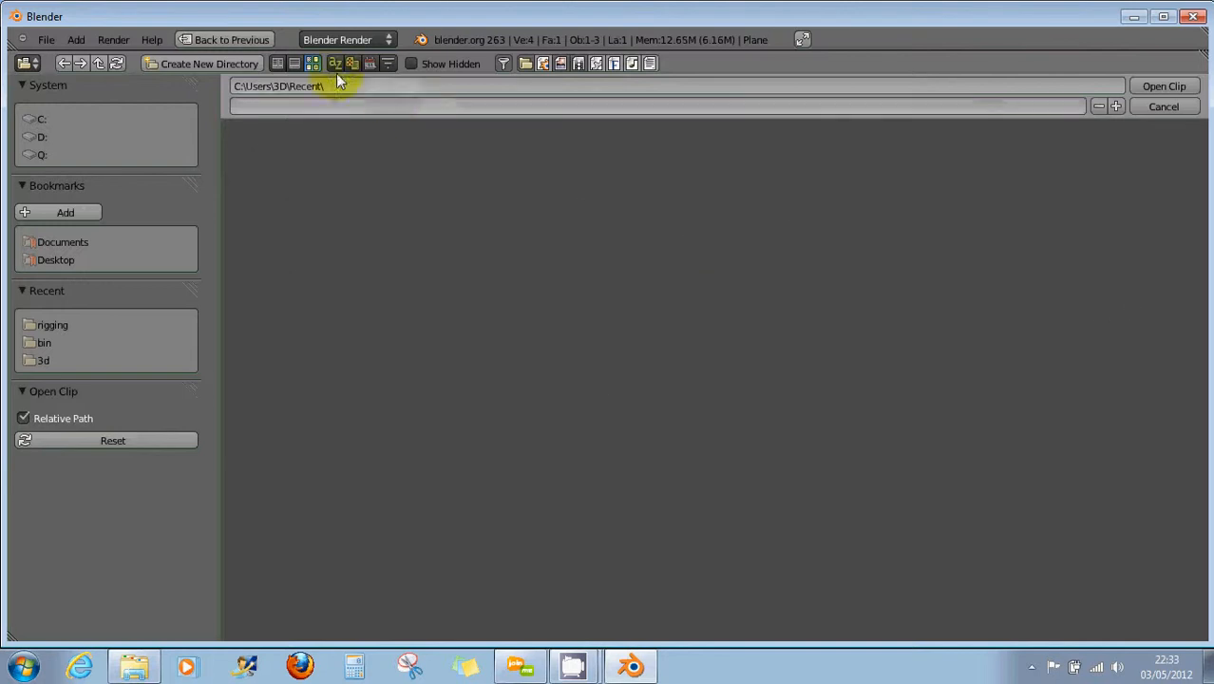
{"action": "left_click", "coordinate": [297, 68]}
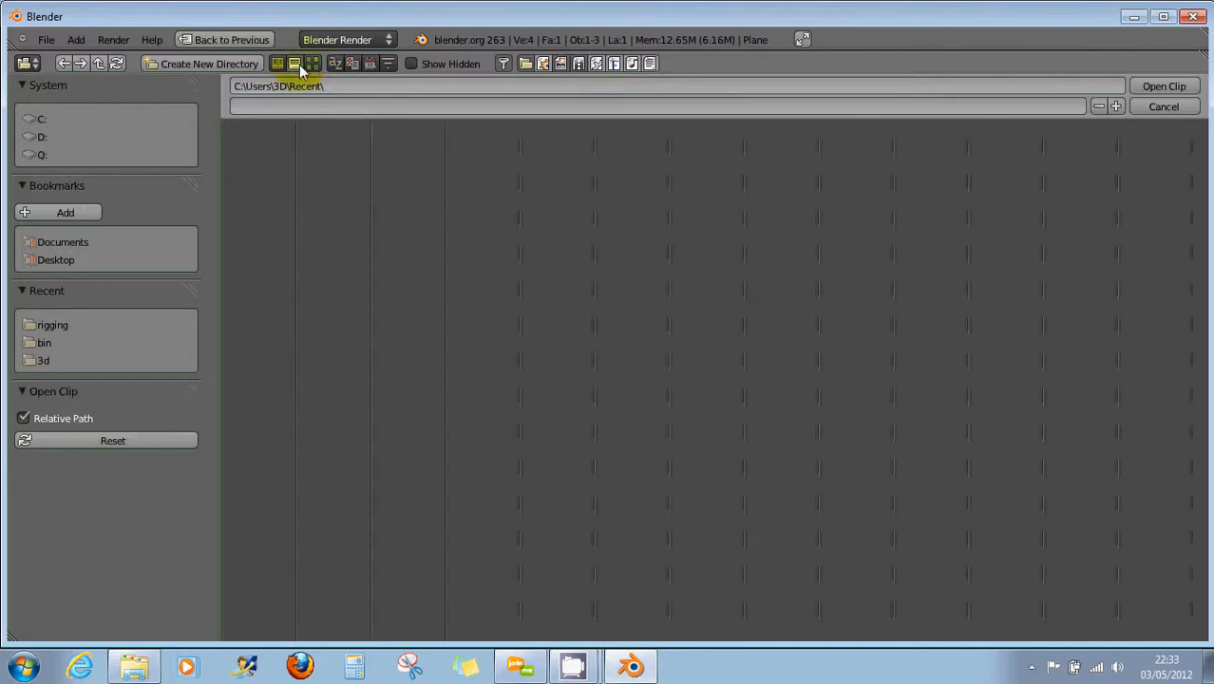
{"action": "left_click", "coordinate": [281, 68]}
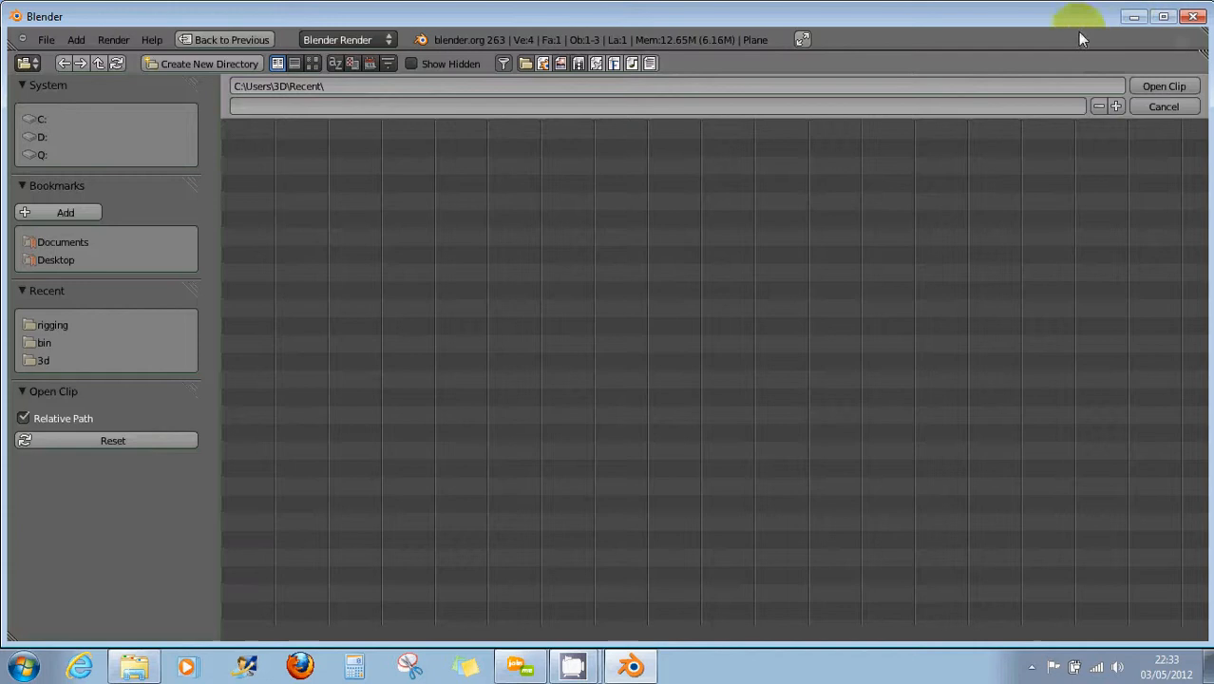
Look for a movie in Documents' Mes vidéos folder with the detailed list, hidden files shown and files sorted by size
{"action": "left_click", "coordinate": [57, 242]}
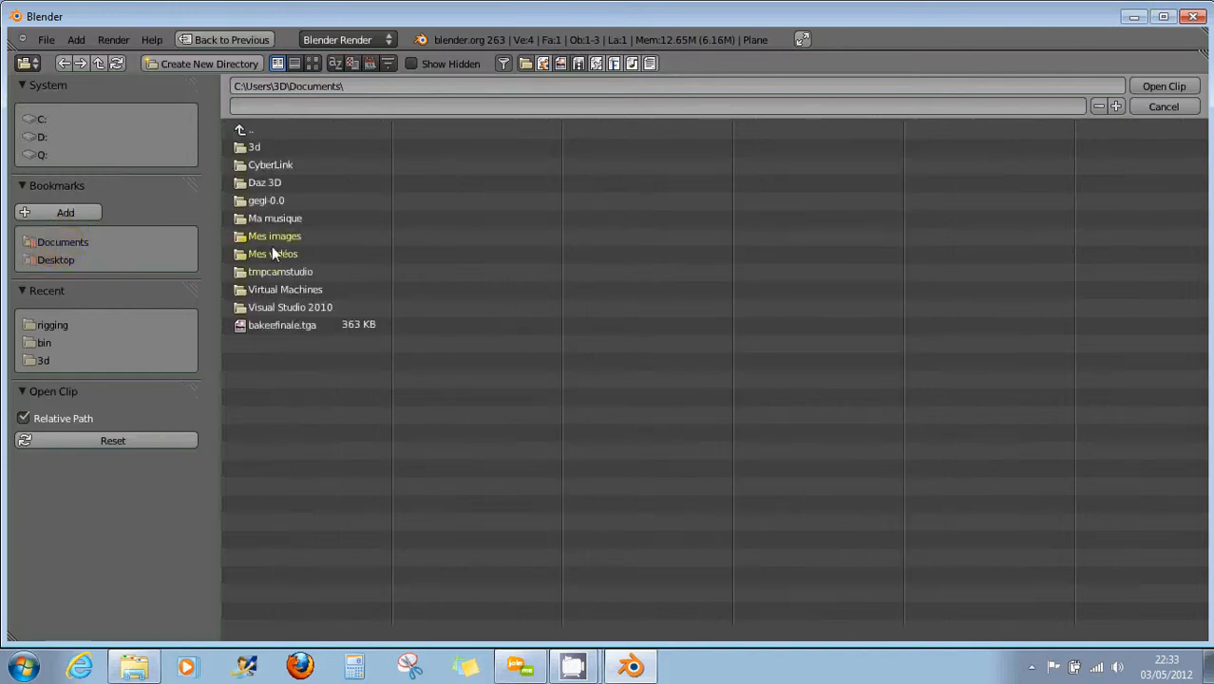
{"action": "left_click", "coordinate": [268, 252]}
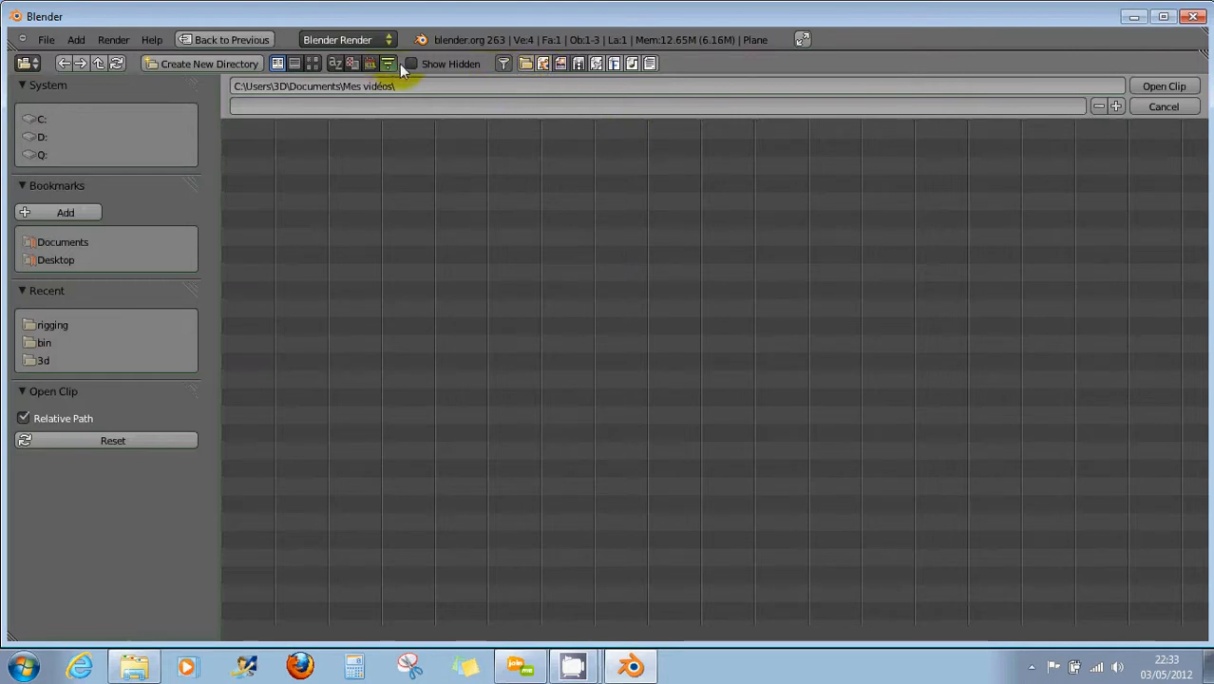
{"action": "left_click", "coordinate": [350, 65]}
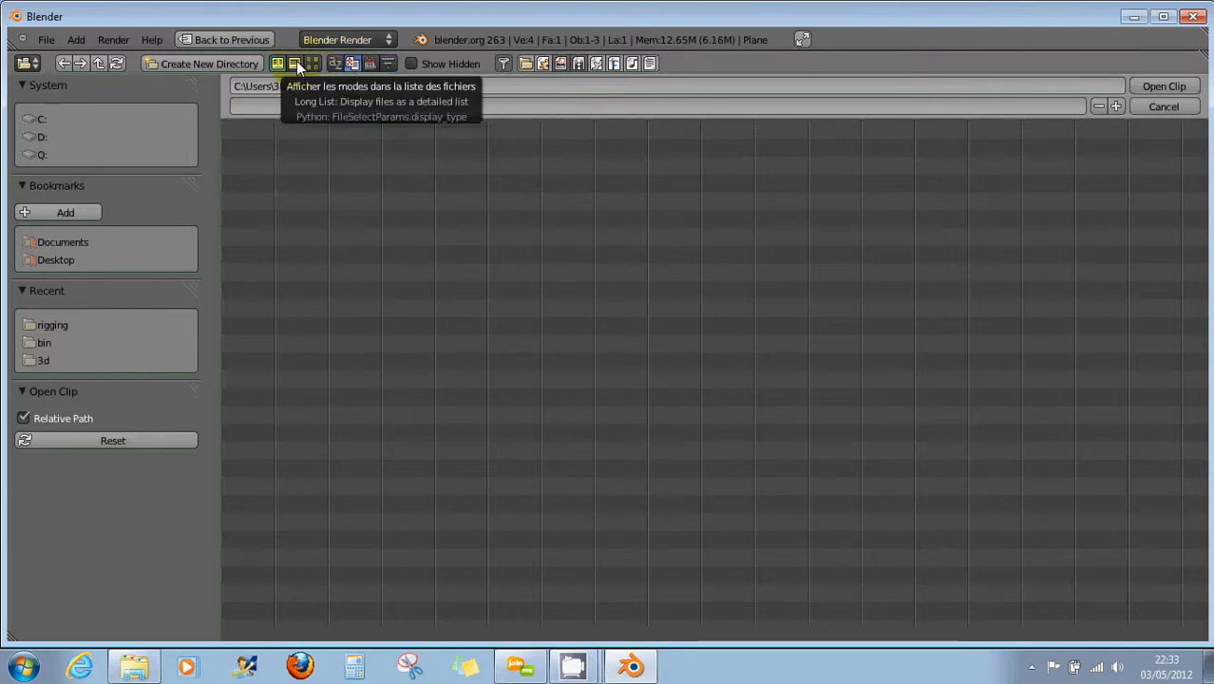
{"action": "left_click", "coordinate": [296, 65]}
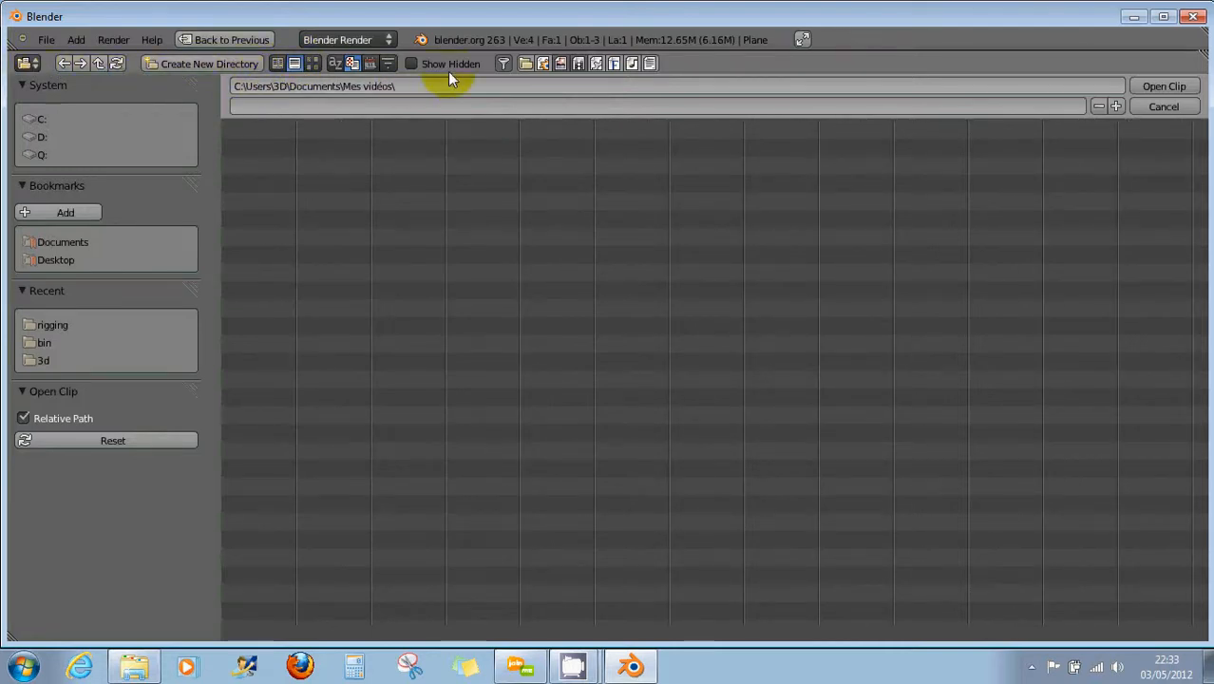
{"action": "left_click", "coordinate": [408, 64]}
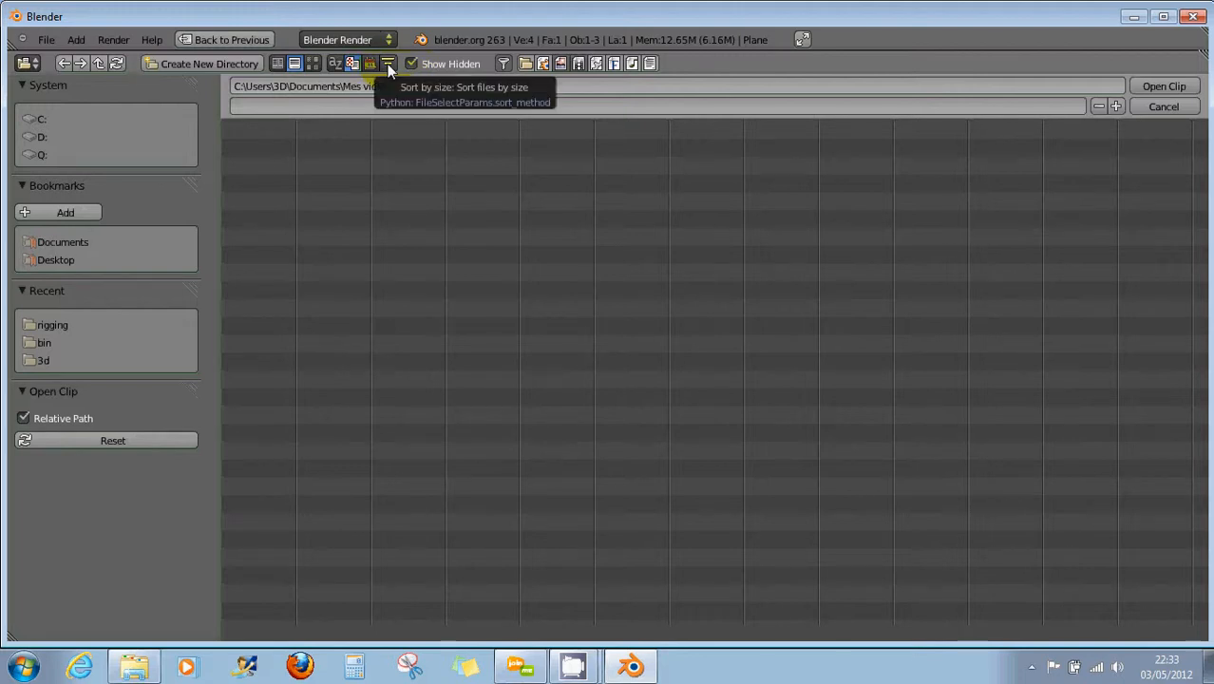
{"action": "left_click", "coordinate": [387, 64]}
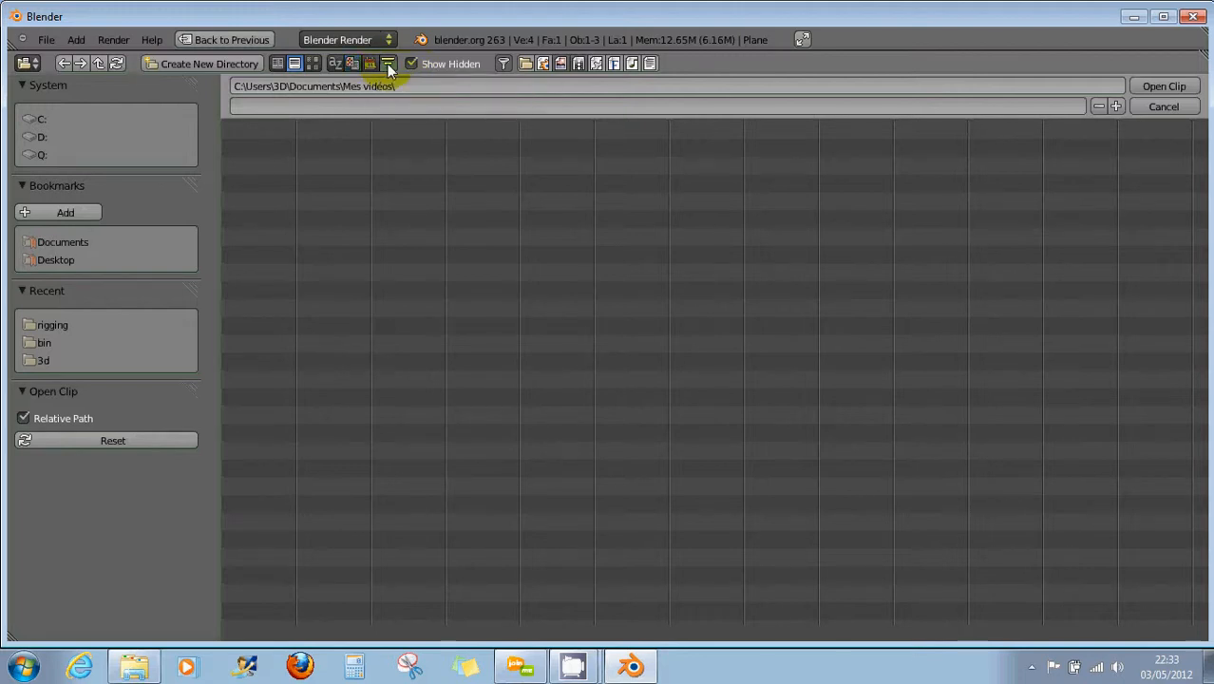
{"action": "left_click", "coordinate": [526, 63]}
{"action": "left_click", "coordinate": [581, 64]}
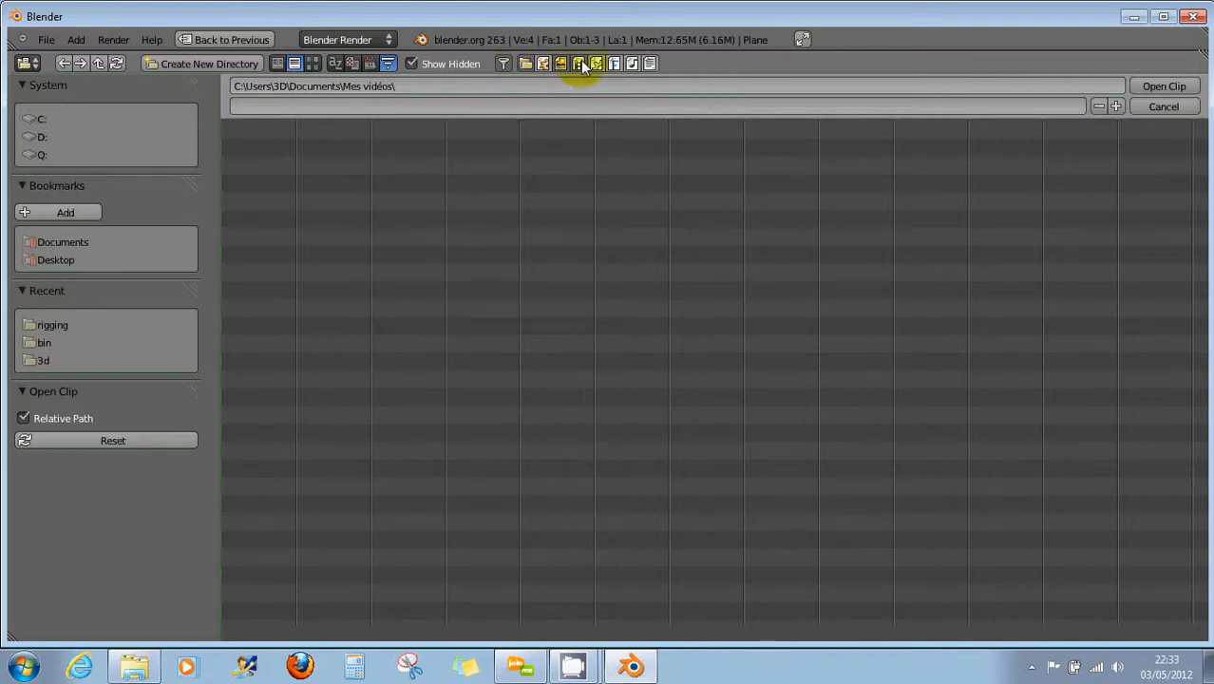
{"action": "left_click", "coordinate": [581, 64]}
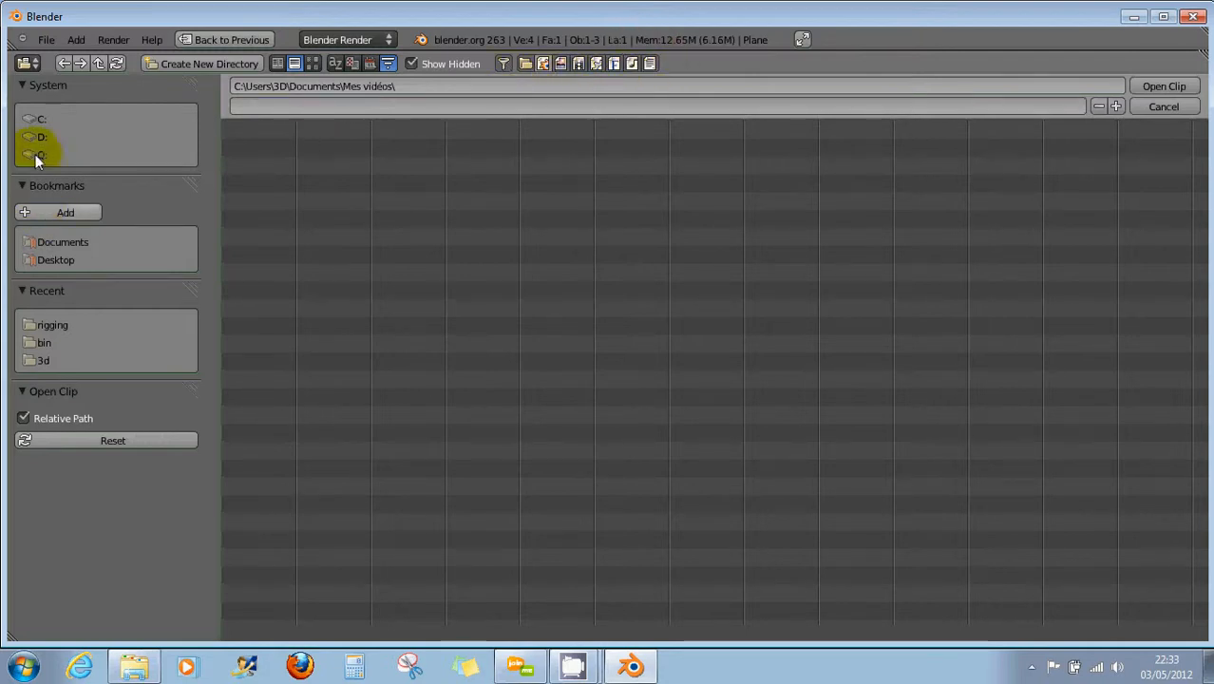
Look for a movie on the C: and D: drives and in the bookmarked Desktop and Documents folders
{"action": "left_click", "coordinate": [37, 117]}
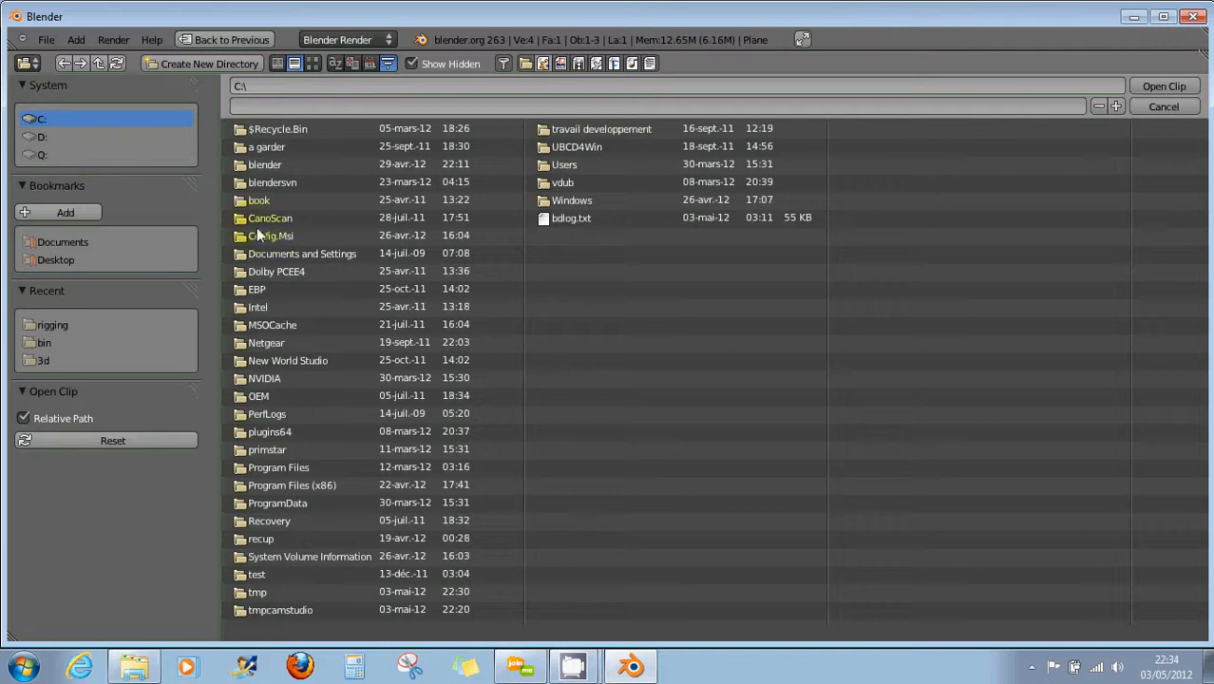
{"action": "left_click", "coordinate": [40, 154]}
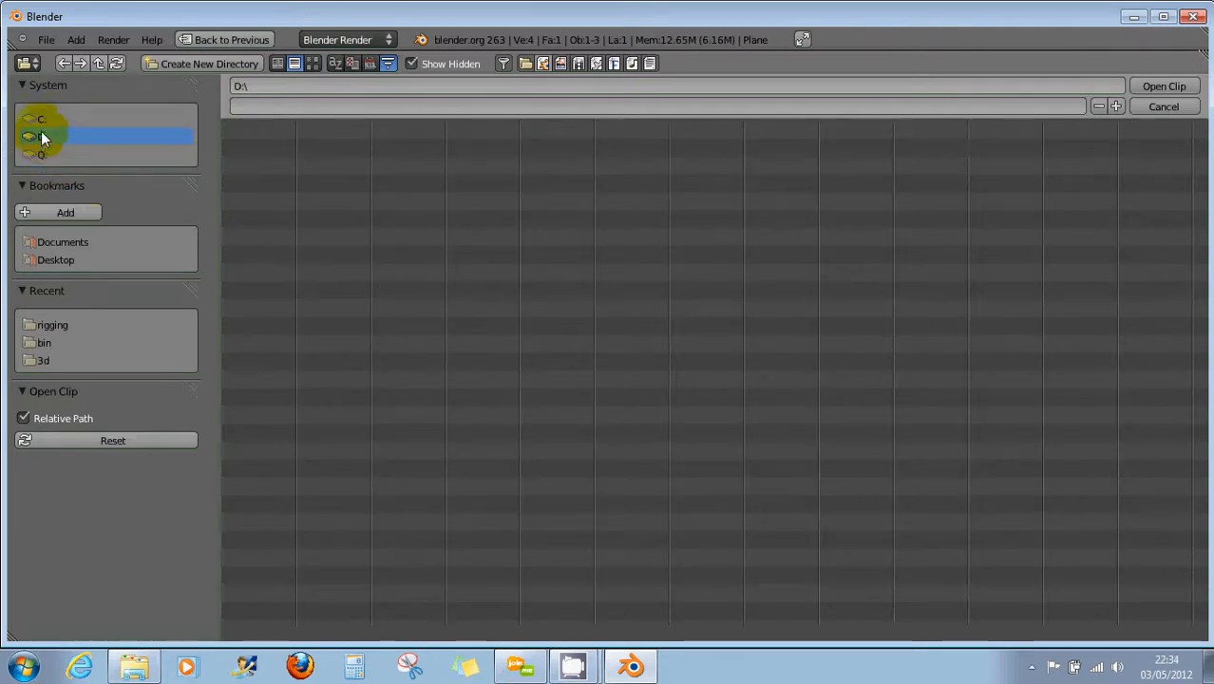
{"action": "left_click", "coordinate": [42, 119]}
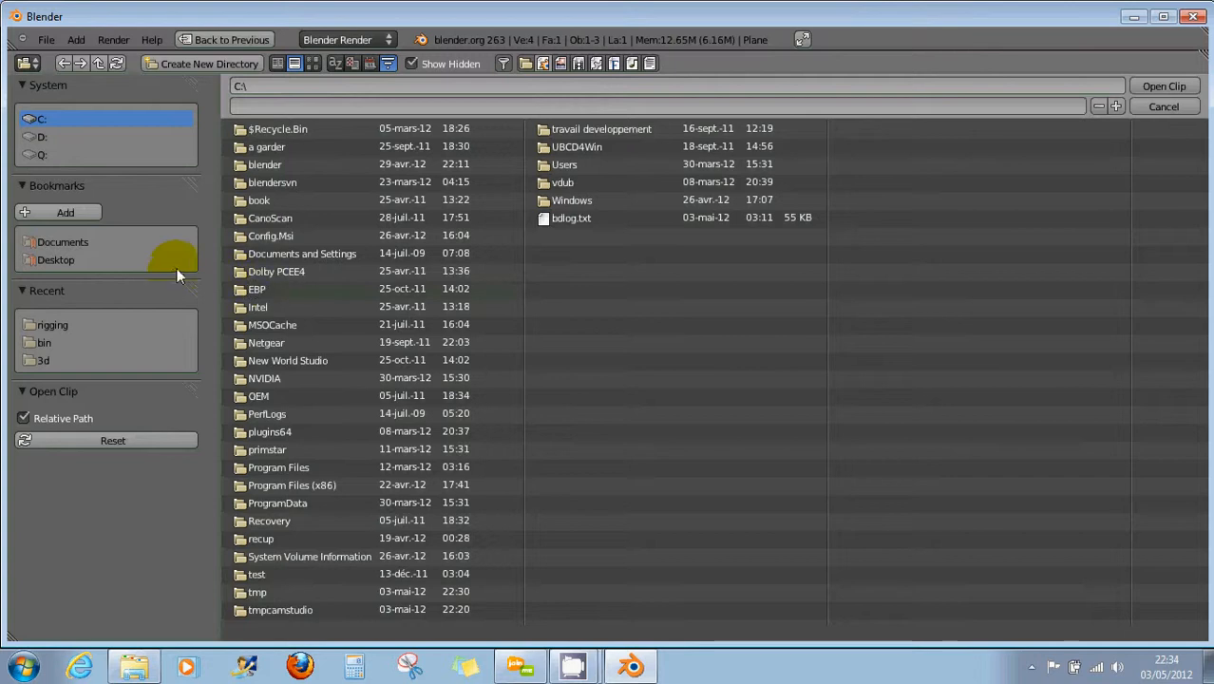
{"action": "left_click", "coordinate": [72, 256]}
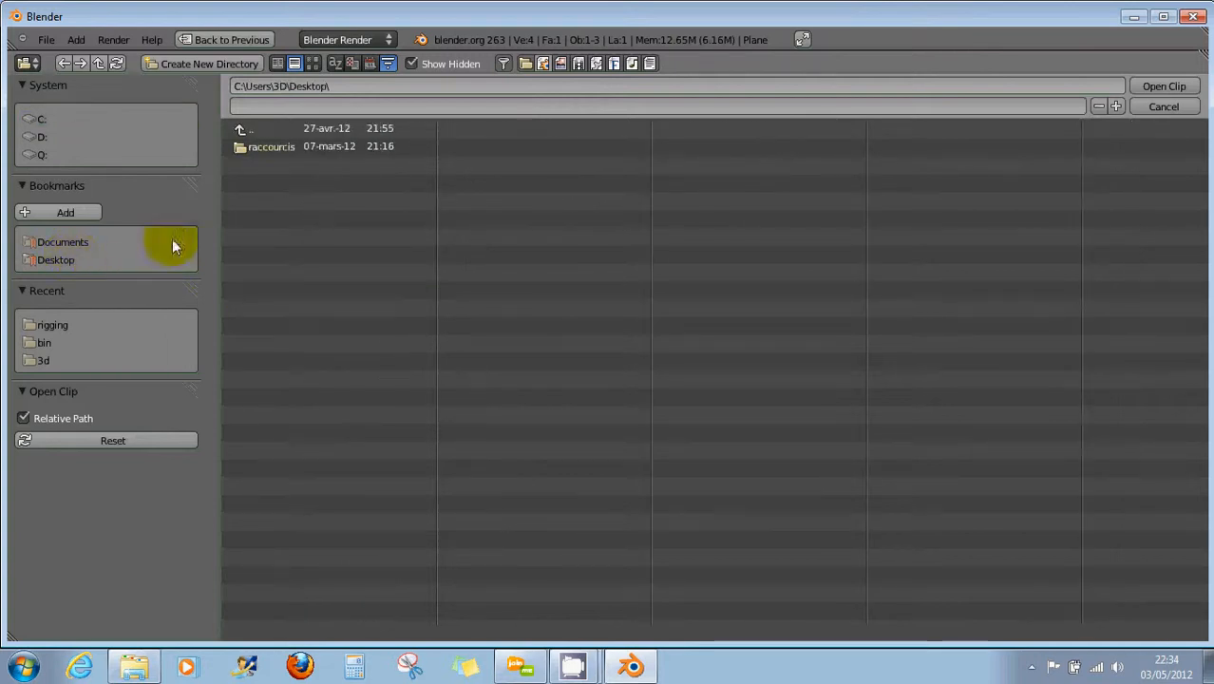
{"action": "left_click", "coordinate": [69, 242]}
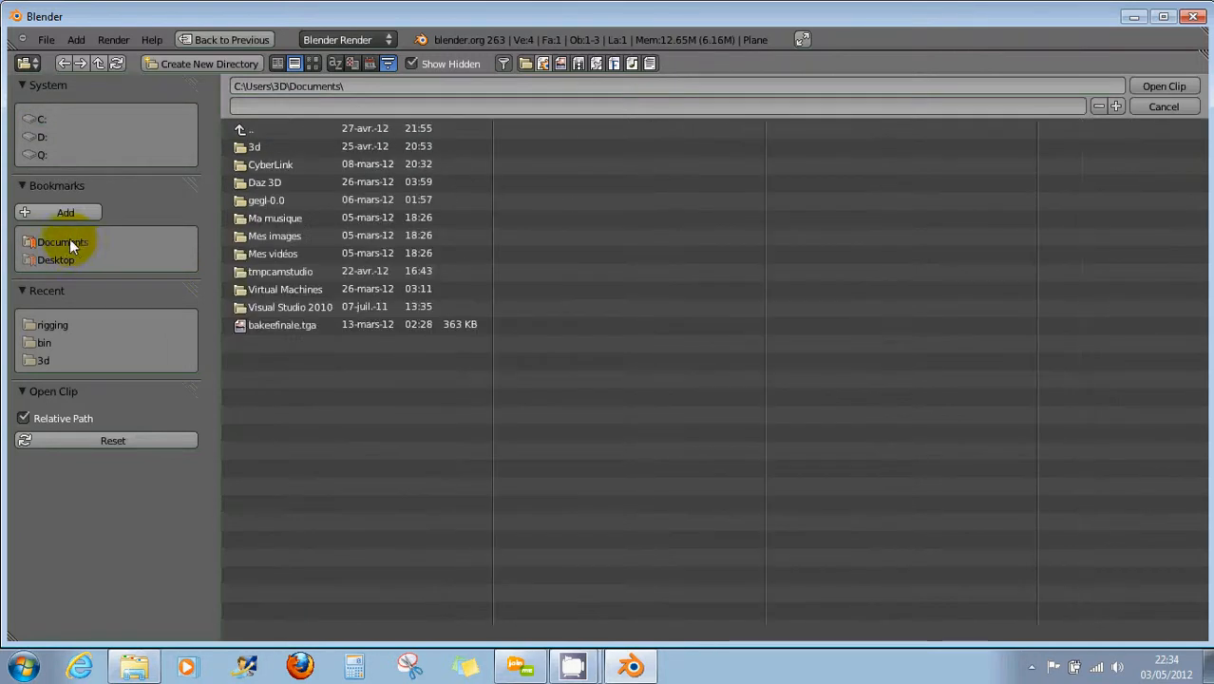
Look for a clip in the 3d, rigging and bin folders, reset the opening options, and cancel the clip selection
{"action": "left_click", "coordinate": [41, 359]}
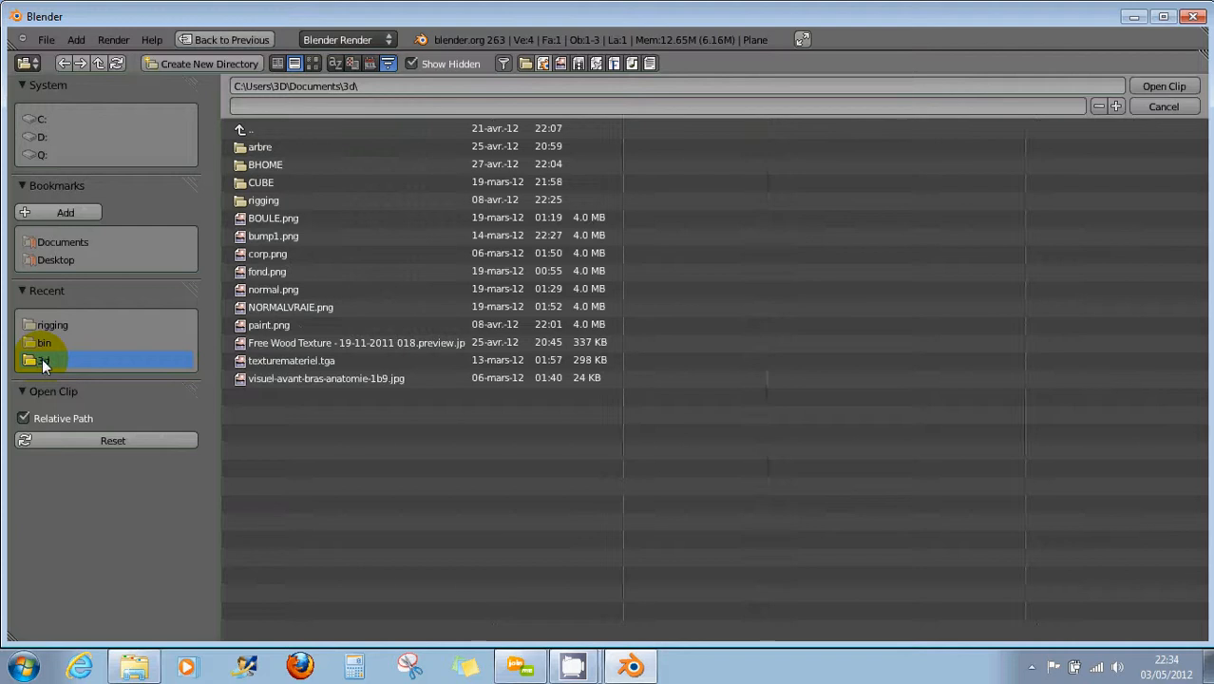
{"action": "left_click", "coordinate": [263, 200]}
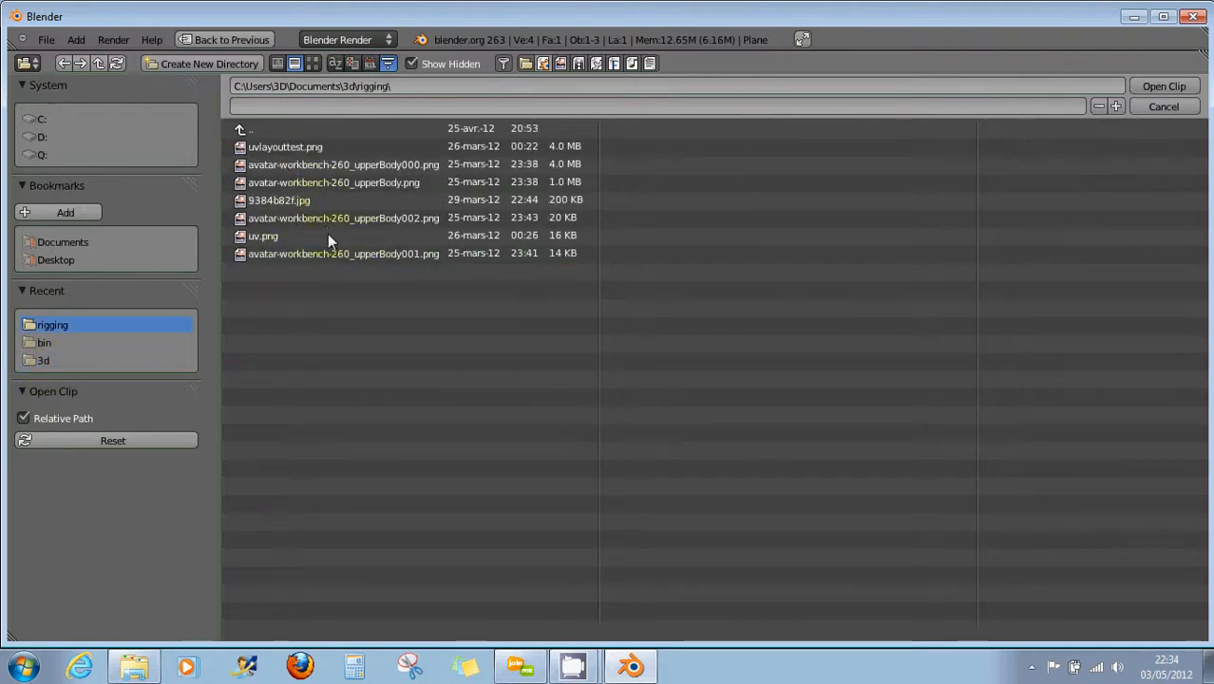
{"action": "left_click", "coordinate": [38, 342]}
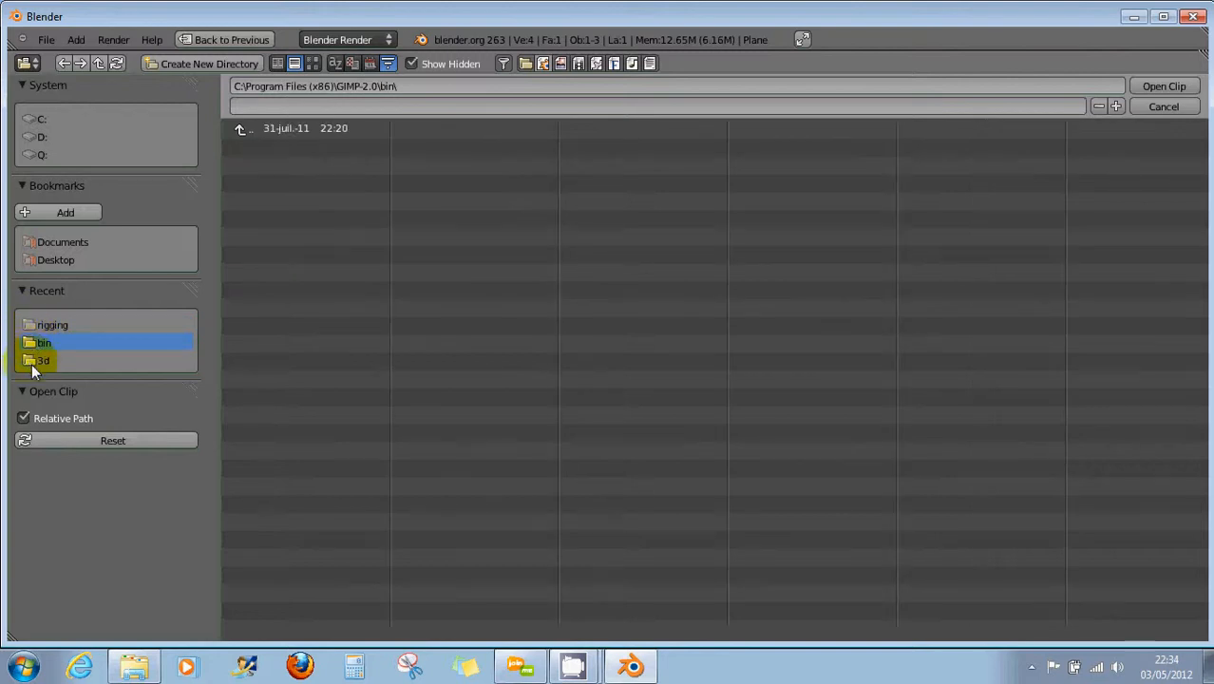
{"action": "left_click", "coordinate": [32, 360]}
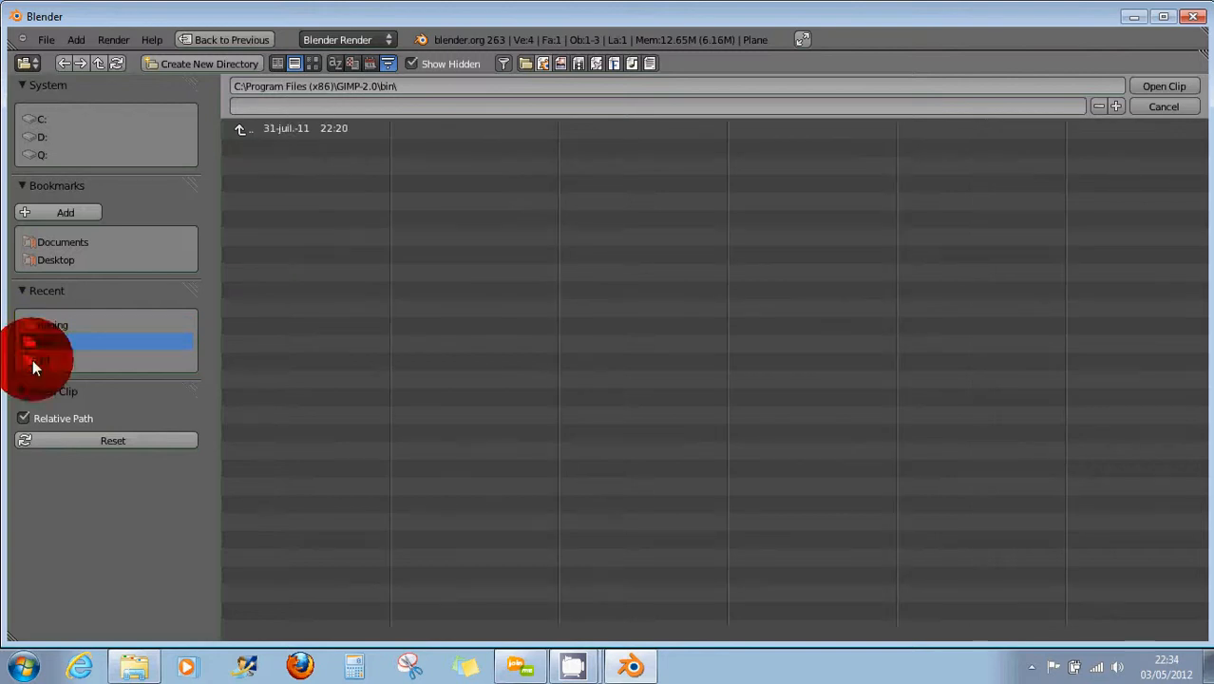
{"action": "left_click", "coordinate": [57, 435]}
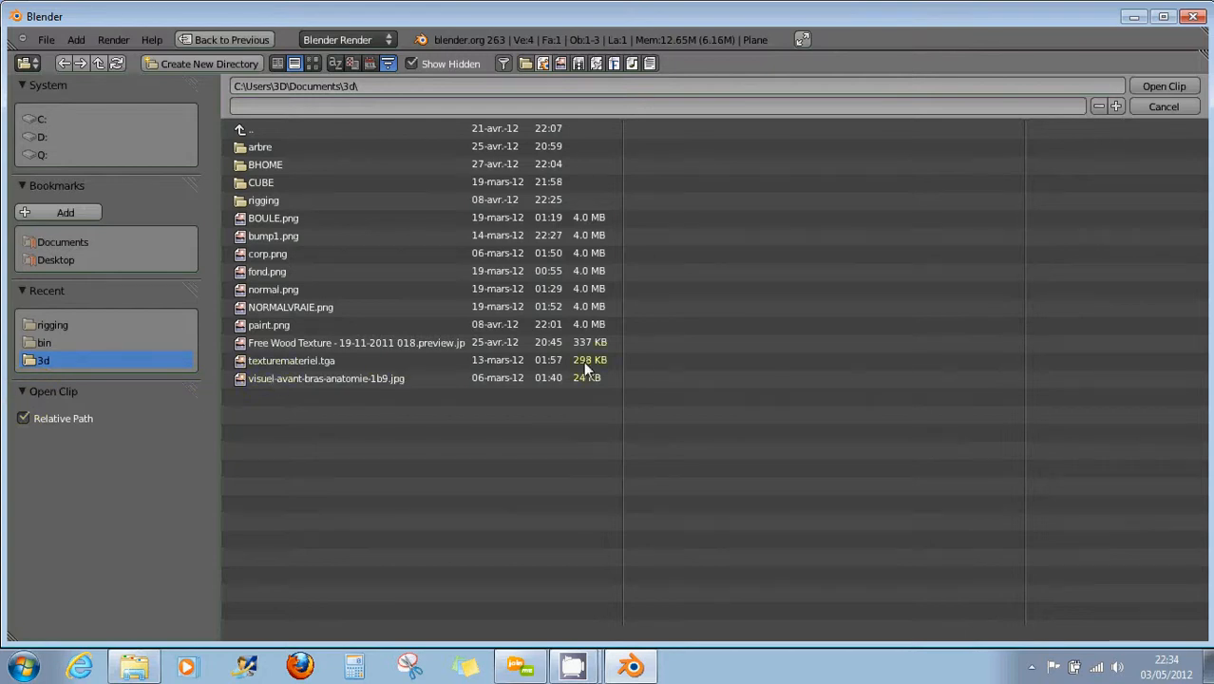
{"action": "left_click", "coordinate": [1150, 107]}
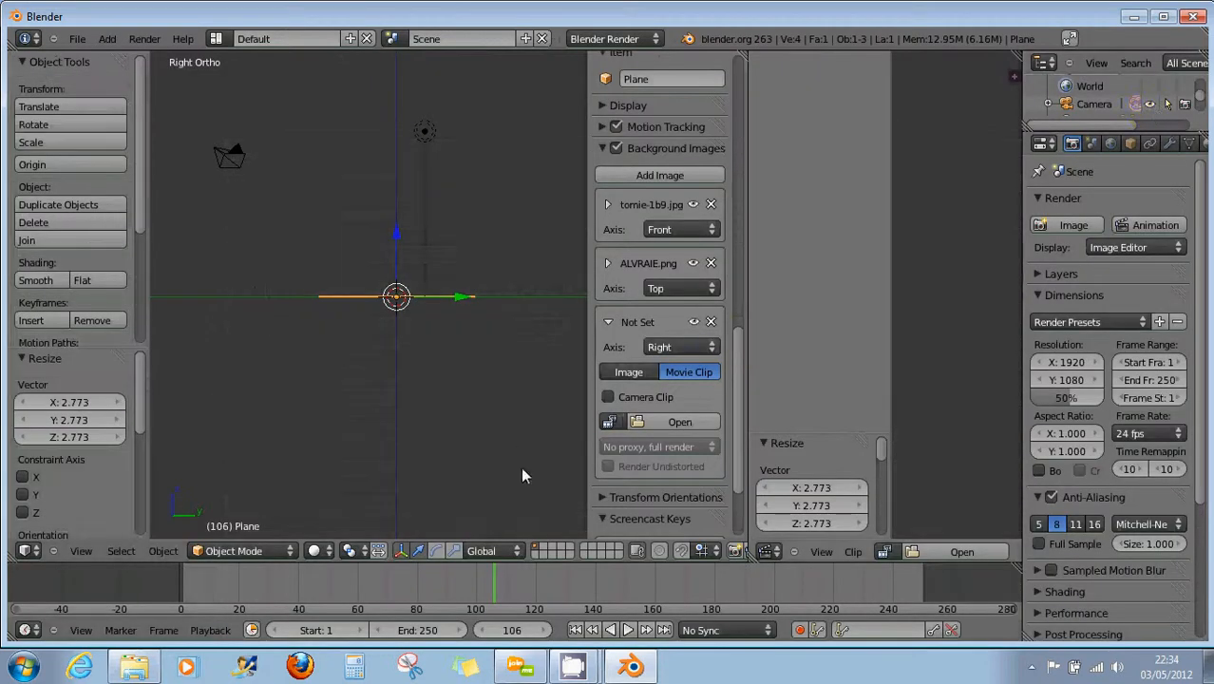
Widen the 3D view beside the Movie Clip Editor and move the timeline to frame 82
{"action": "left_click_drag", "start_coordinate": [748, 458], "coordinate": [863, 464]}
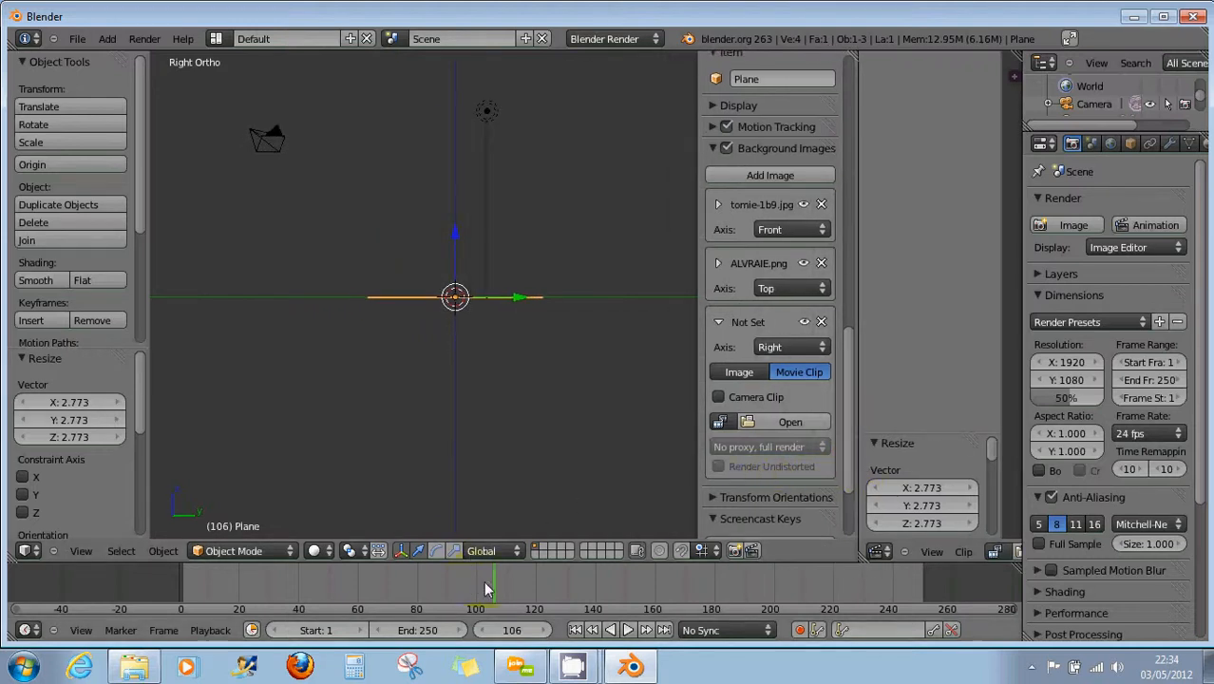
{"action": "mouse_move", "coordinate": [494, 583]}
{"action": "left_mouse_down"}
{"action": "mouse_move", "coordinate": [378, 581]}
{"action": "mouse_move", "coordinate": [421, 587]}
{"action": "left_mouse_up"}
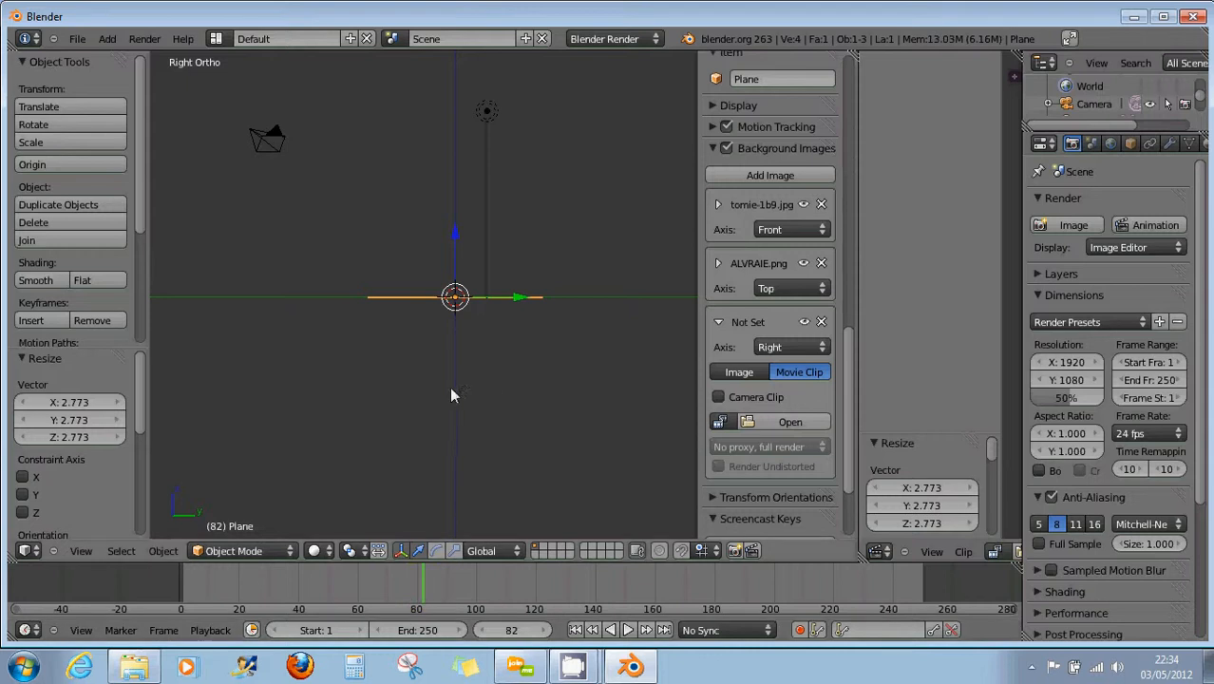
Check the clip selection for the Right-axis background once more, cancel it, and remove that background entry
{"action": "left_click", "coordinate": [759, 422]}
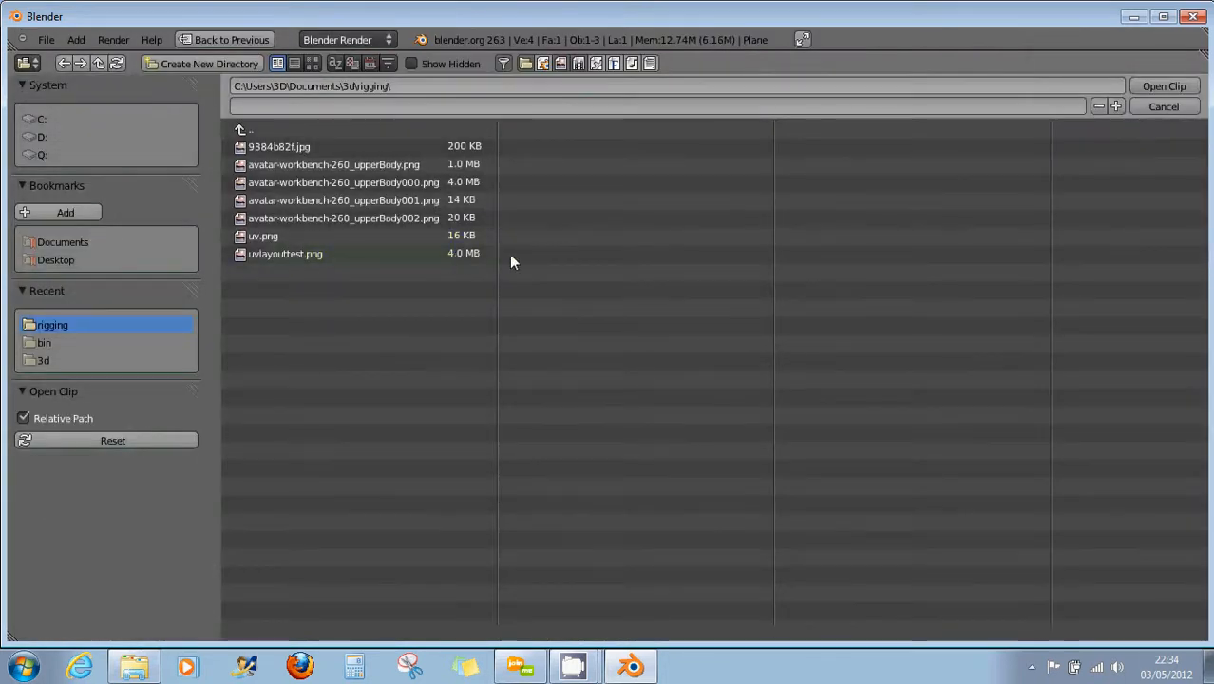
{"action": "left_click", "coordinate": [1157, 107]}
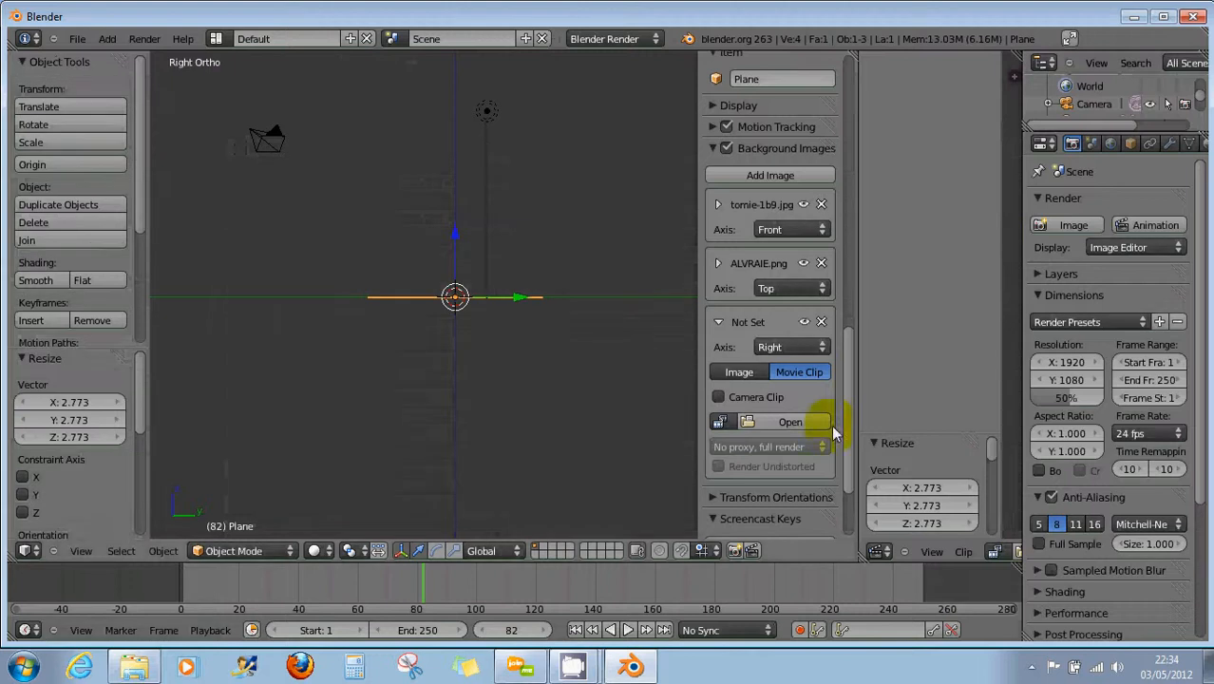
{"action": "left_click", "coordinate": [820, 322]}
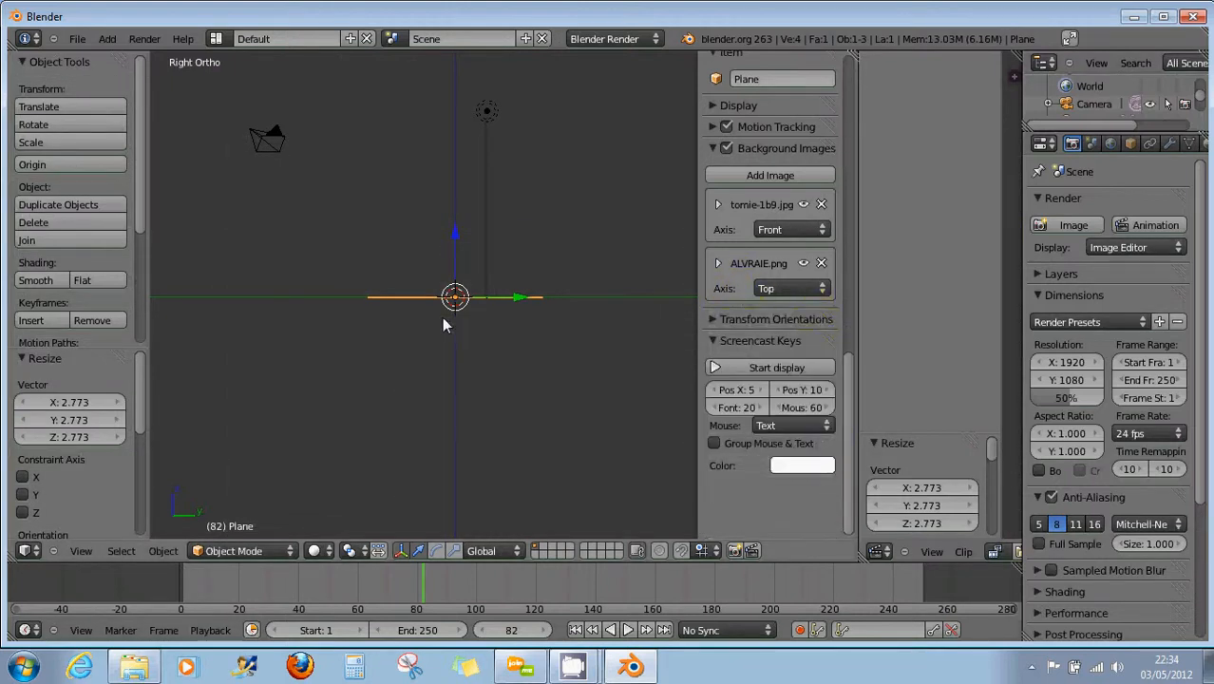
Switch to the top view and delete the plane covering the background image
{"action": "key", "text": "KP_7"}
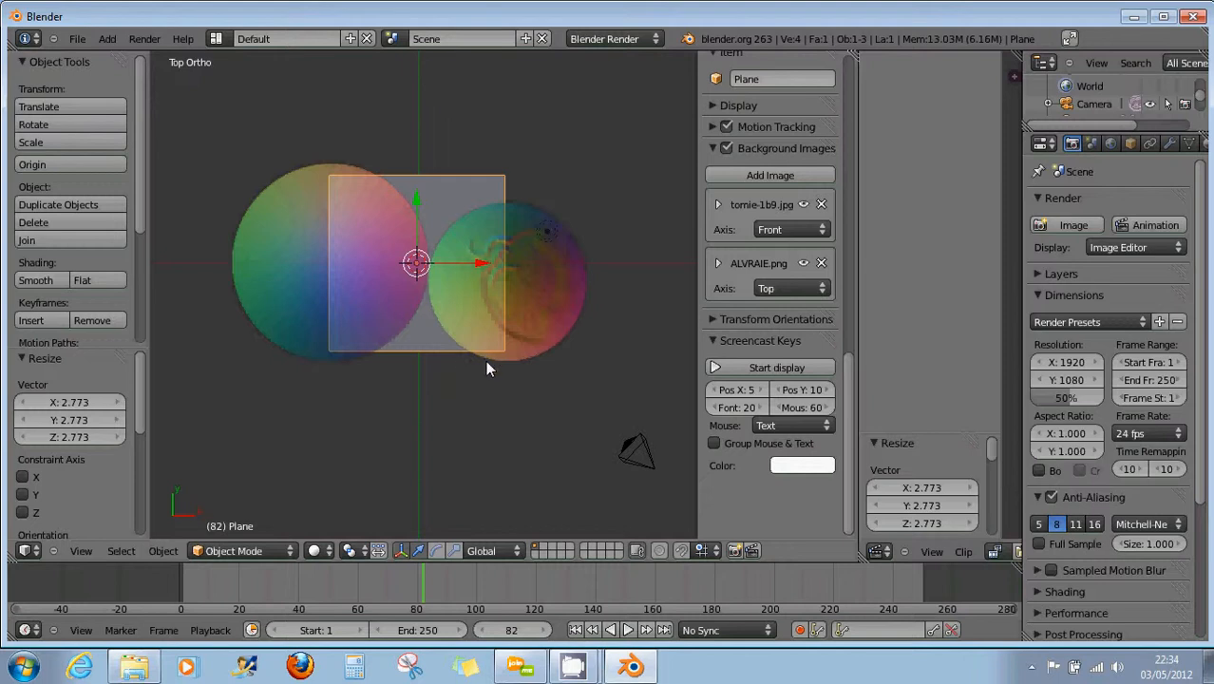
{"action": "scroll", "coordinate": [486, 343], "scroll_direction": "up", "scroll_amount": 1}
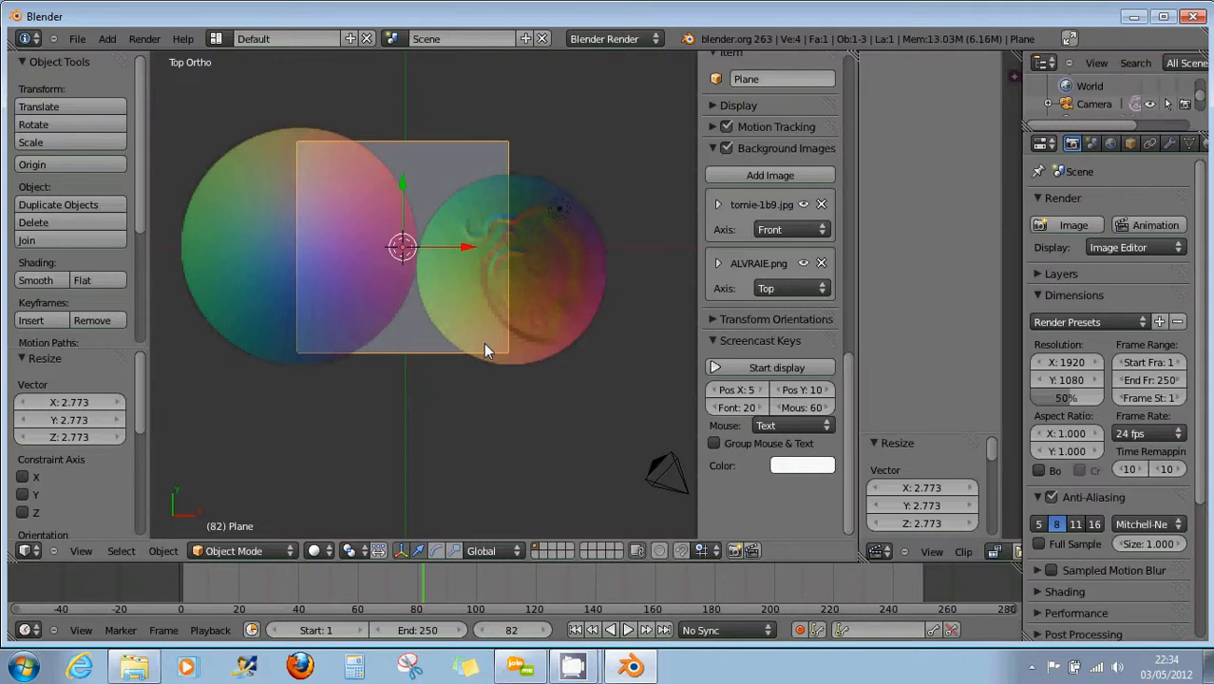
{"action": "key", "text": "x"}
{"action": "left_click", "coordinate": [411, 340]}
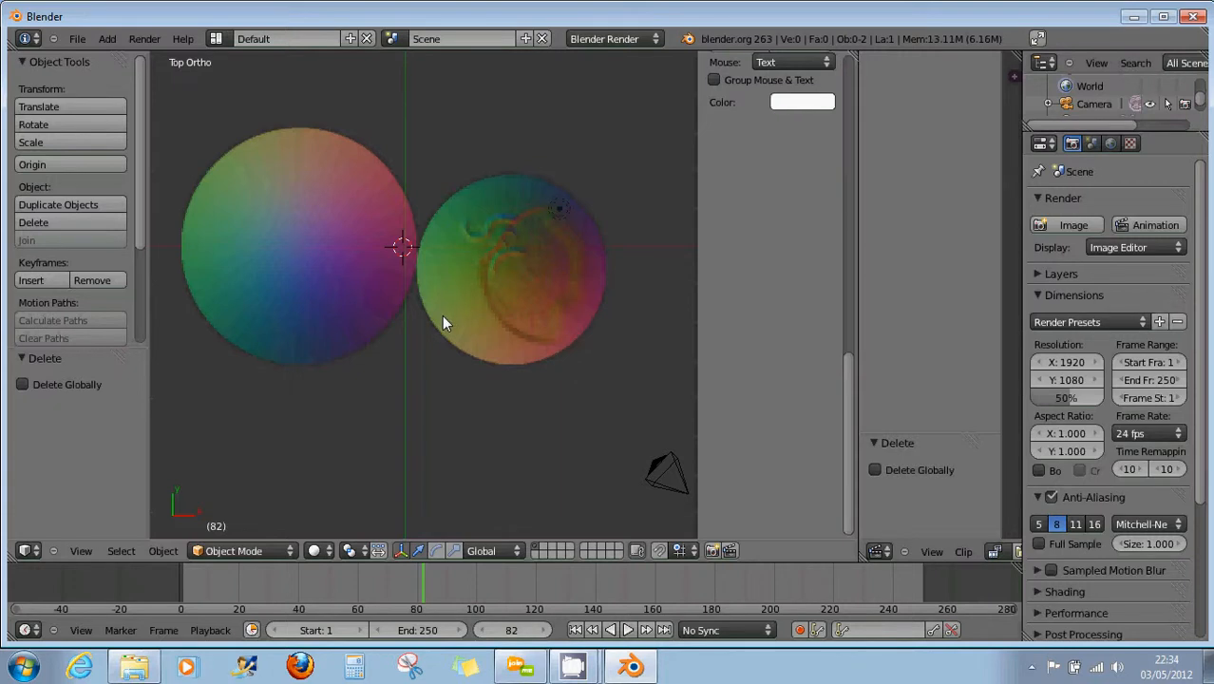
Try tracing the smaller disc's edge with a Bezier curve by moving its two control points, and delete the curve
{"action": "key", "text": "shift+a"}
{"action": "mouse_move", "coordinate": [446, 336]}
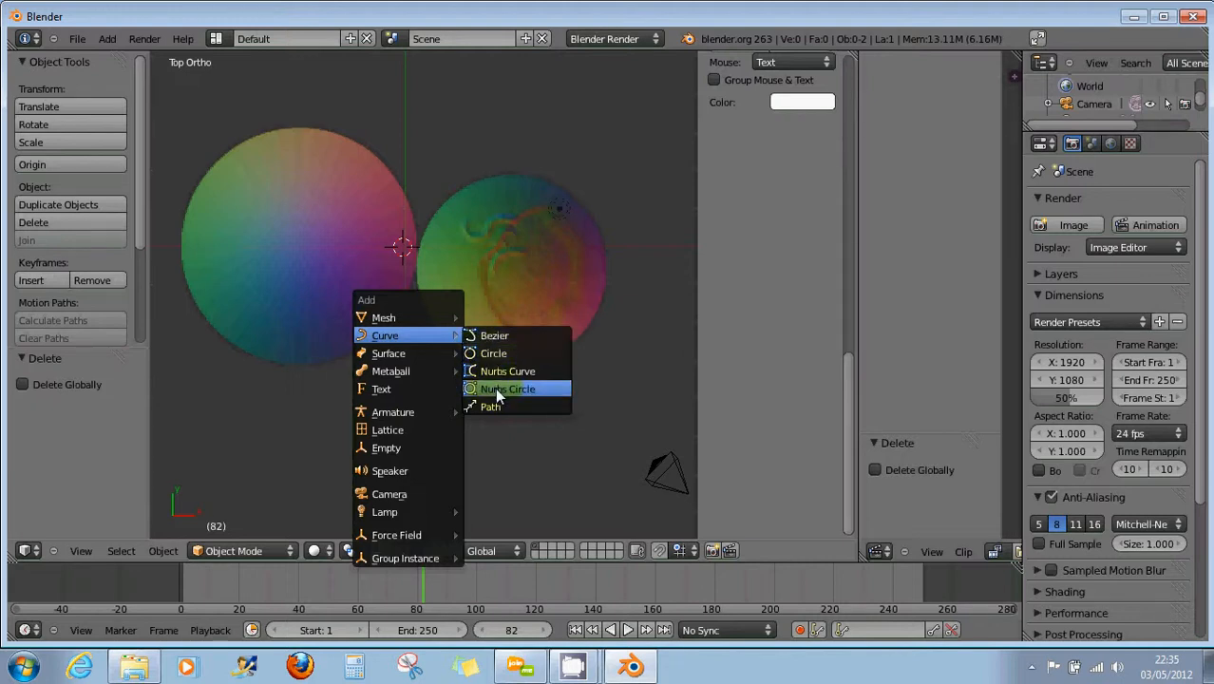
{"action": "left_click", "coordinate": [486, 336]}
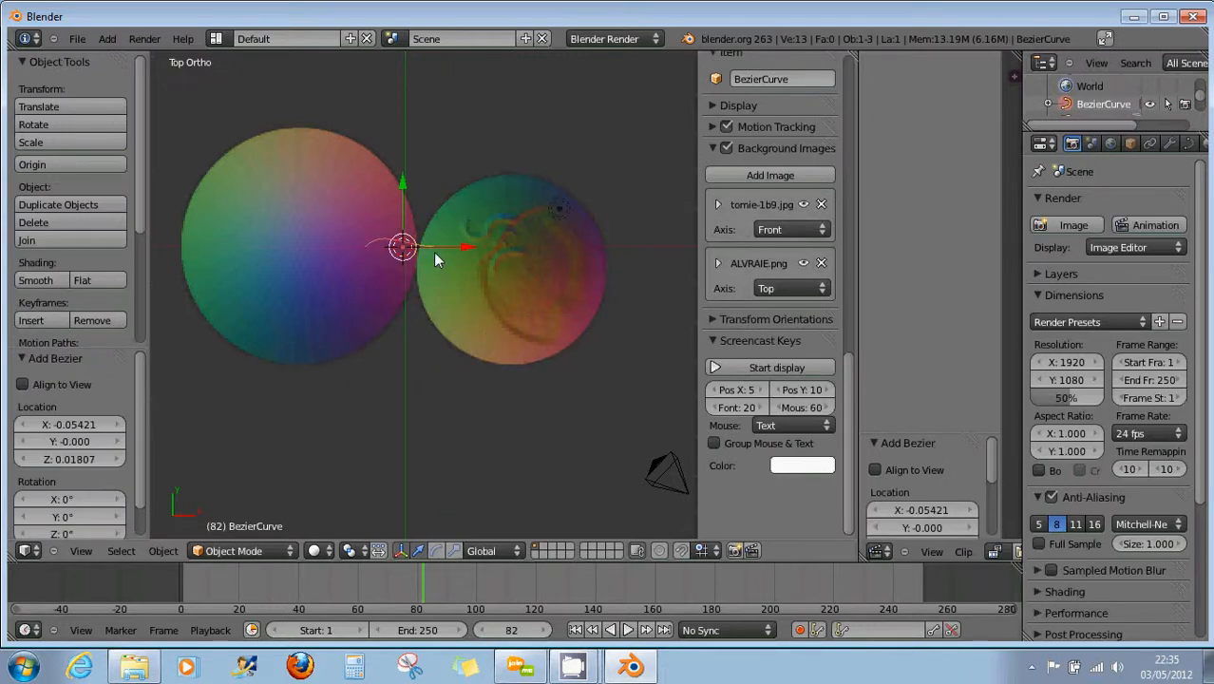
{"action": "key", "text": "Tab"}
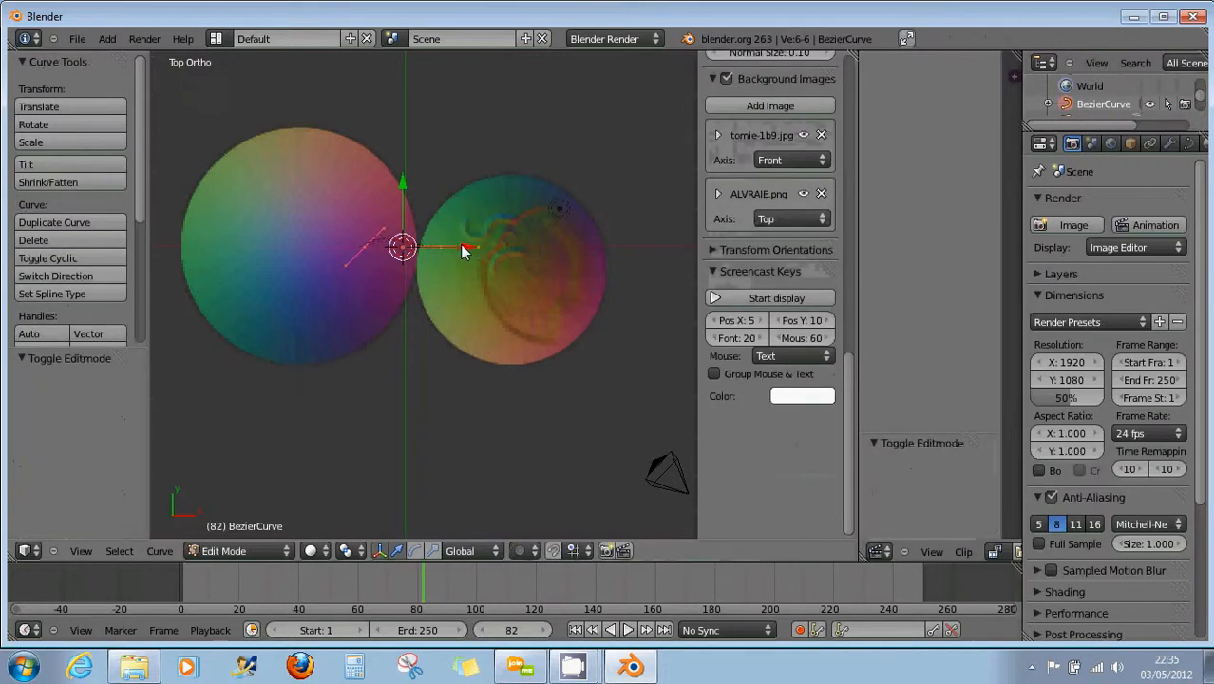
{"action": "scroll", "coordinate": [430, 253], "scroll_direction": "up", "scroll_amount": 3}
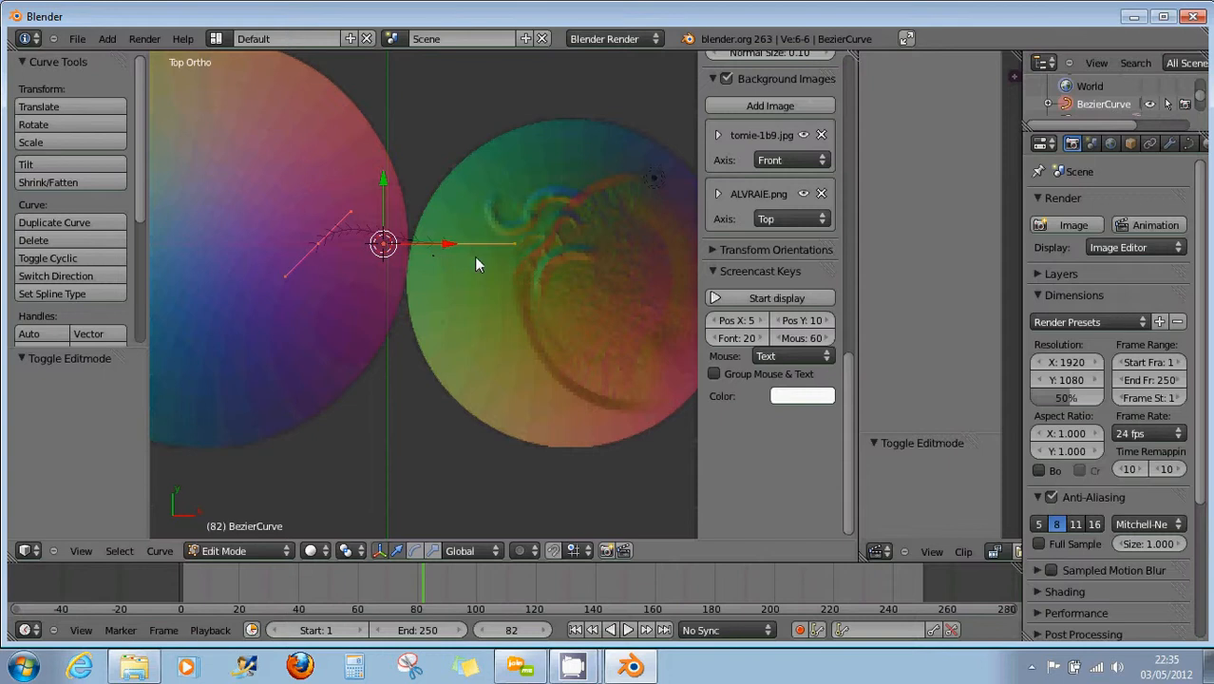
{"action": "right_click_drag", "start_coordinate": [456, 238], "coordinate": [463, 158]}
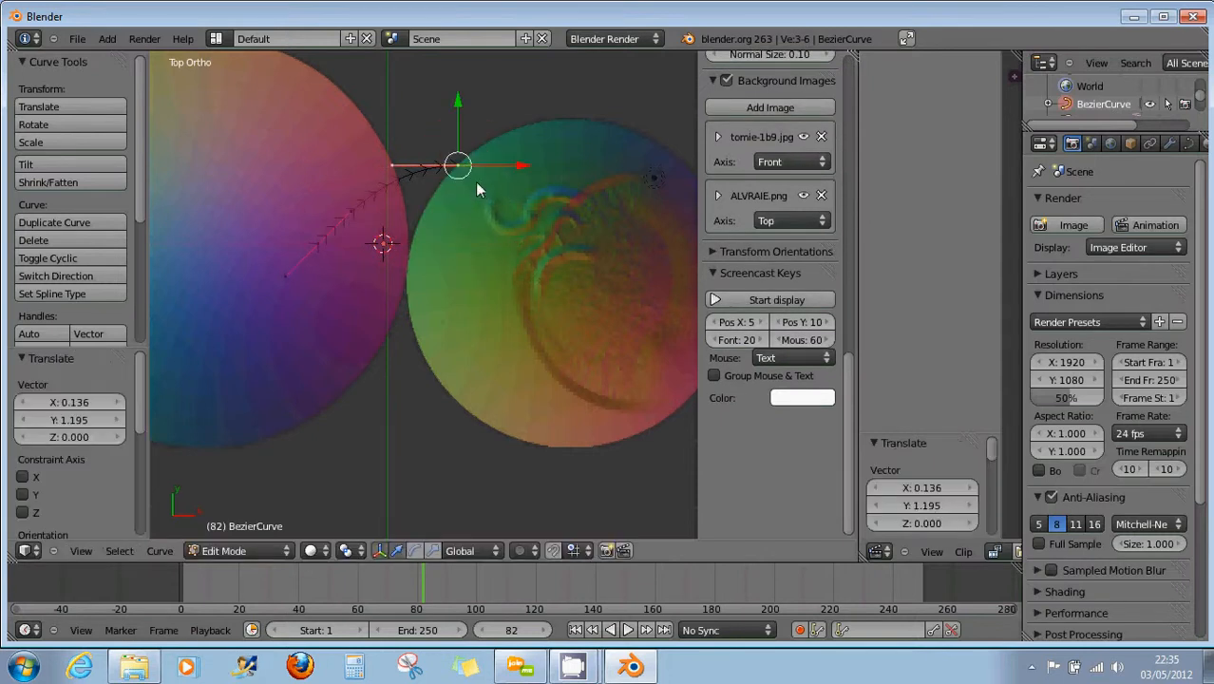
{"action": "right_click", "coordinate": [333, 244]}
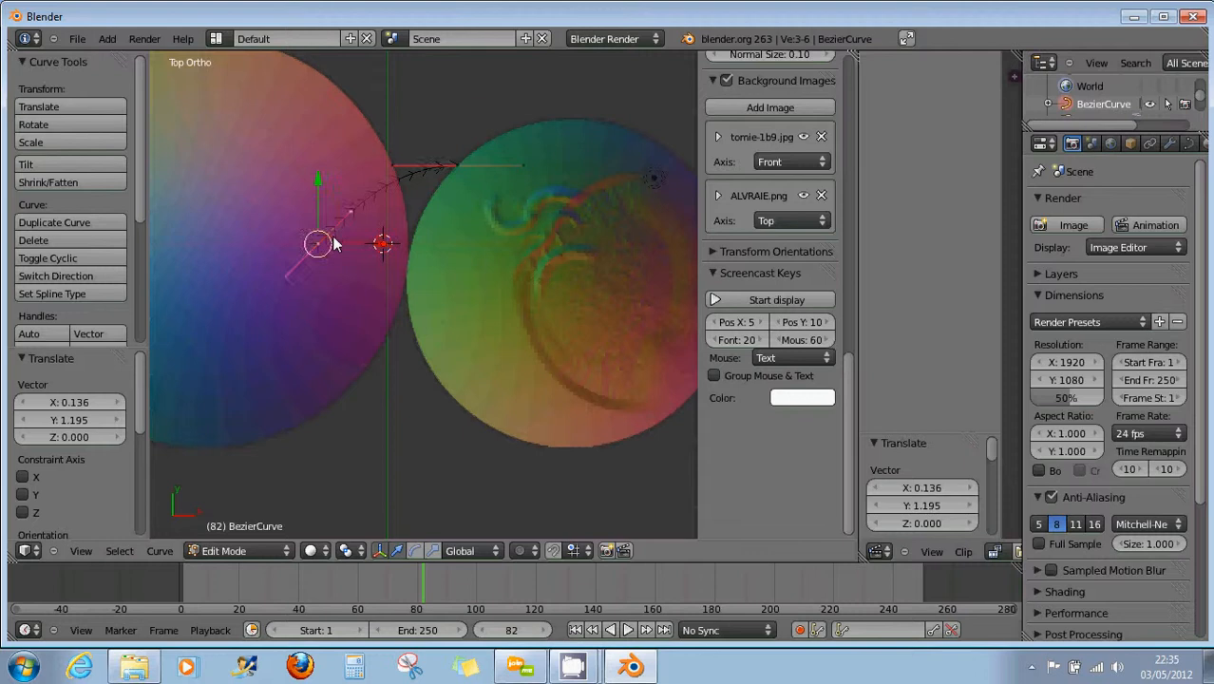
{"action": "right_click_drag", "start_coordinate": [325, 254], "coordinate": [406, 284]}
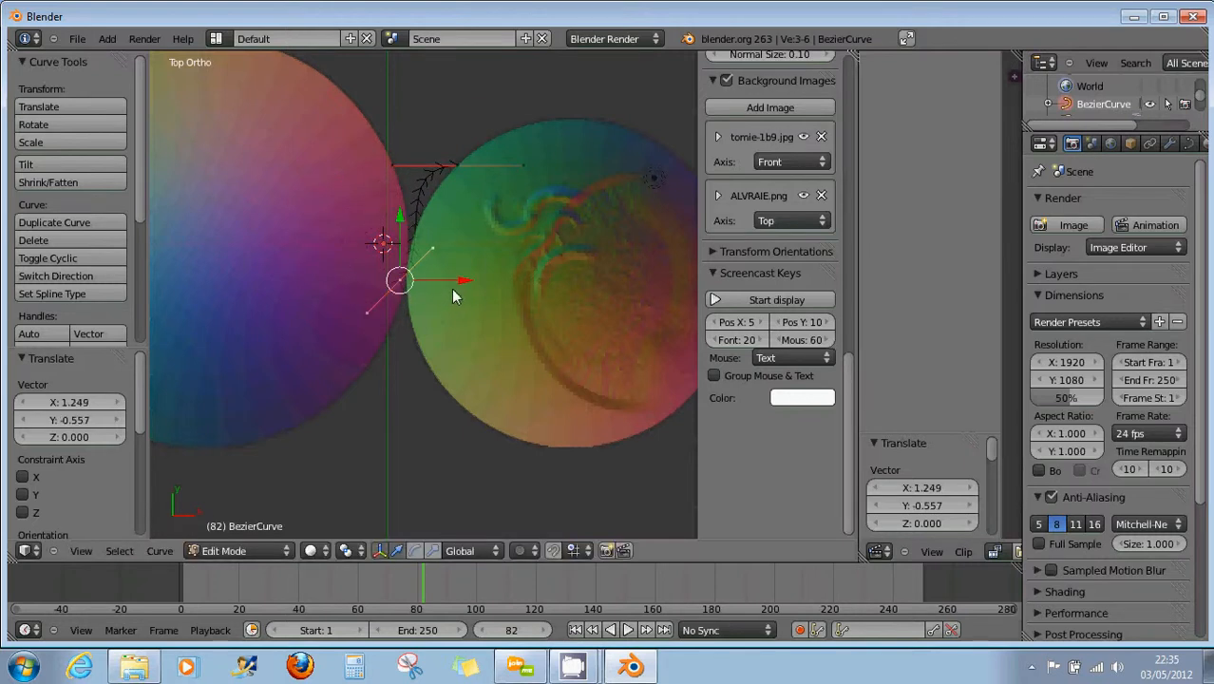
{"action": "key", "text": "Tab"}
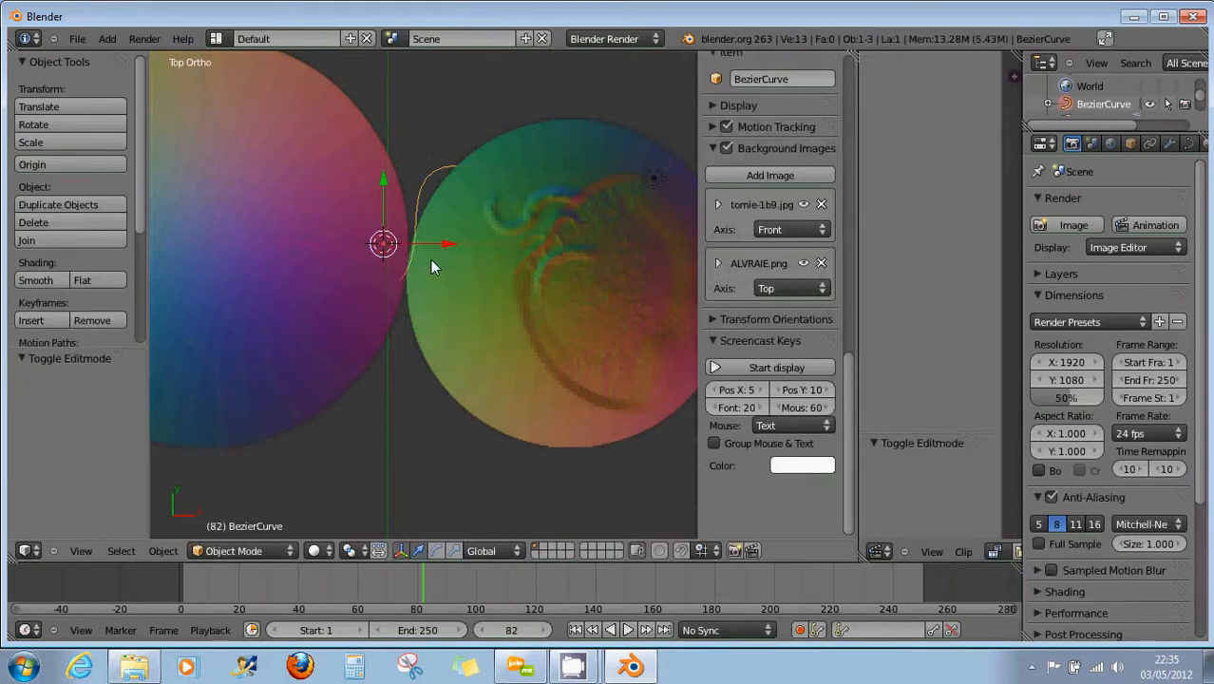
{"action": "key", "text": "x"}
{"action": "left_click", "coordinate": [430, 259]}
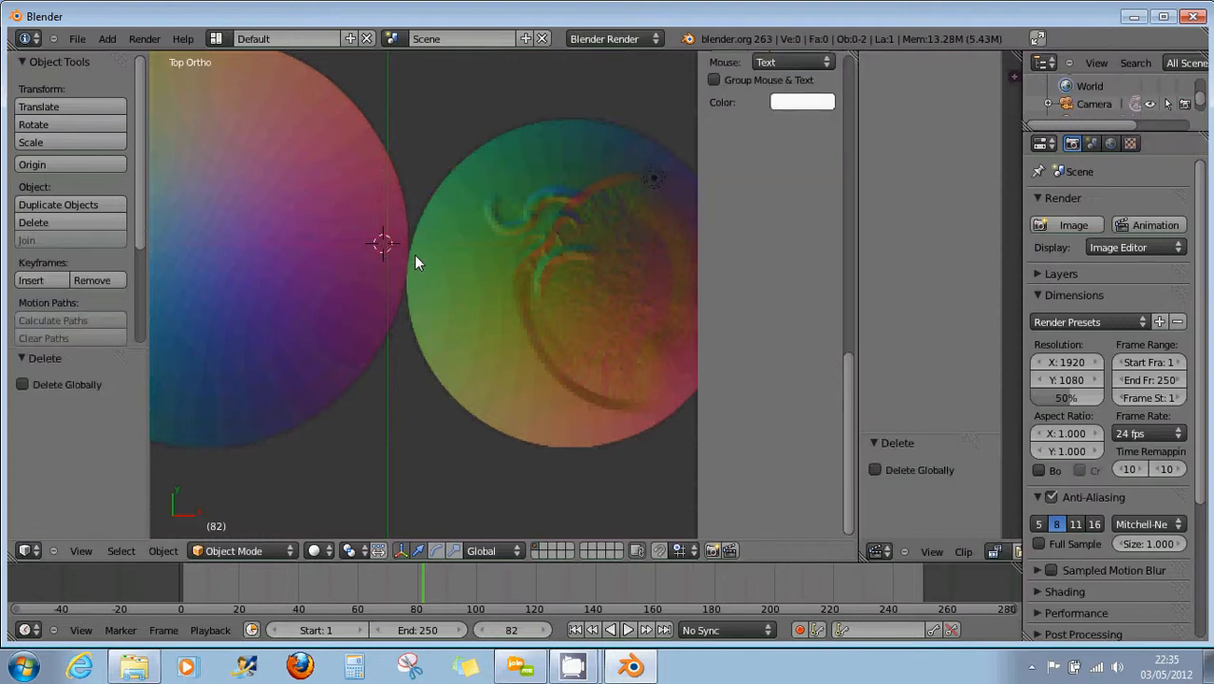
Add a Nurbs curve and move three of its control points onto the smaller disc's left rim in edit mode
{"action": "key", "text": "shift+a"}
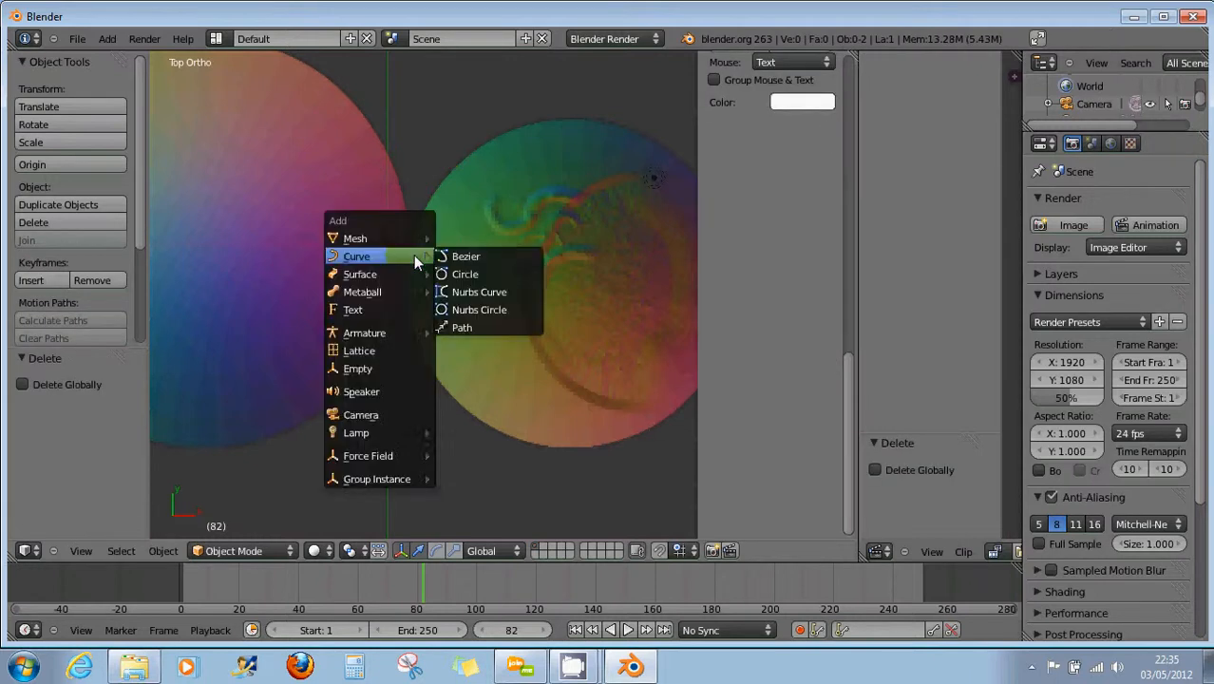
{"action": "left_click", "coordinate": [477, 293]}
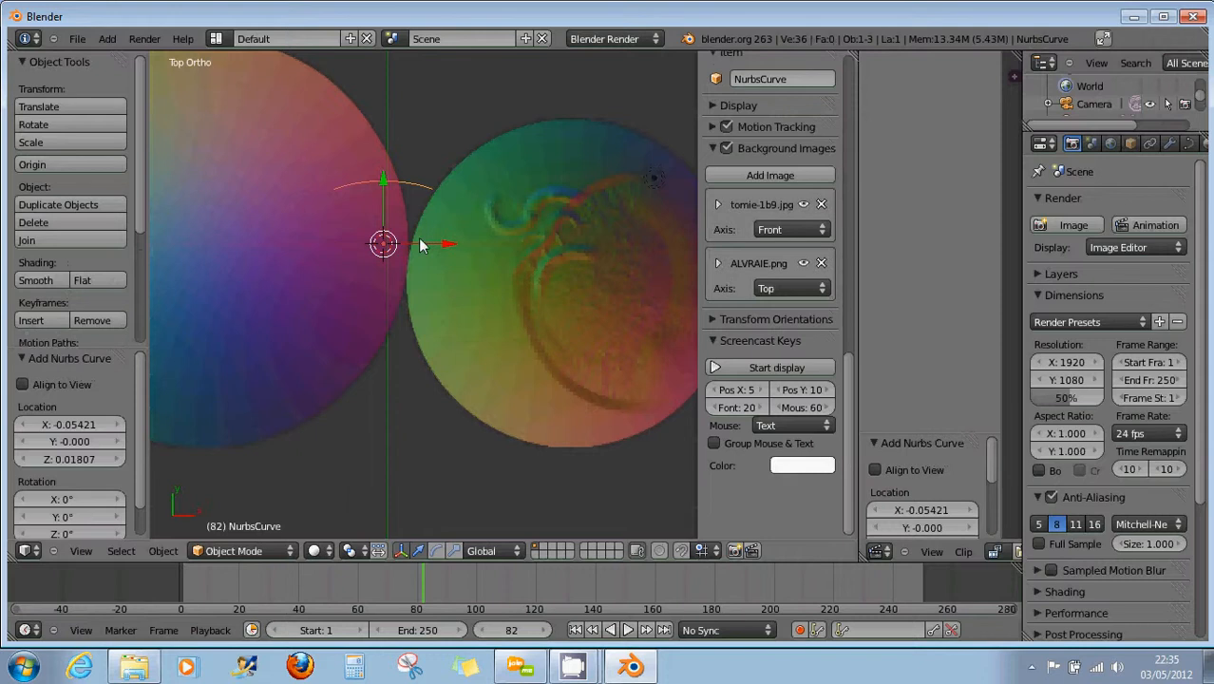
{"action": "key", "text": "Tab"}
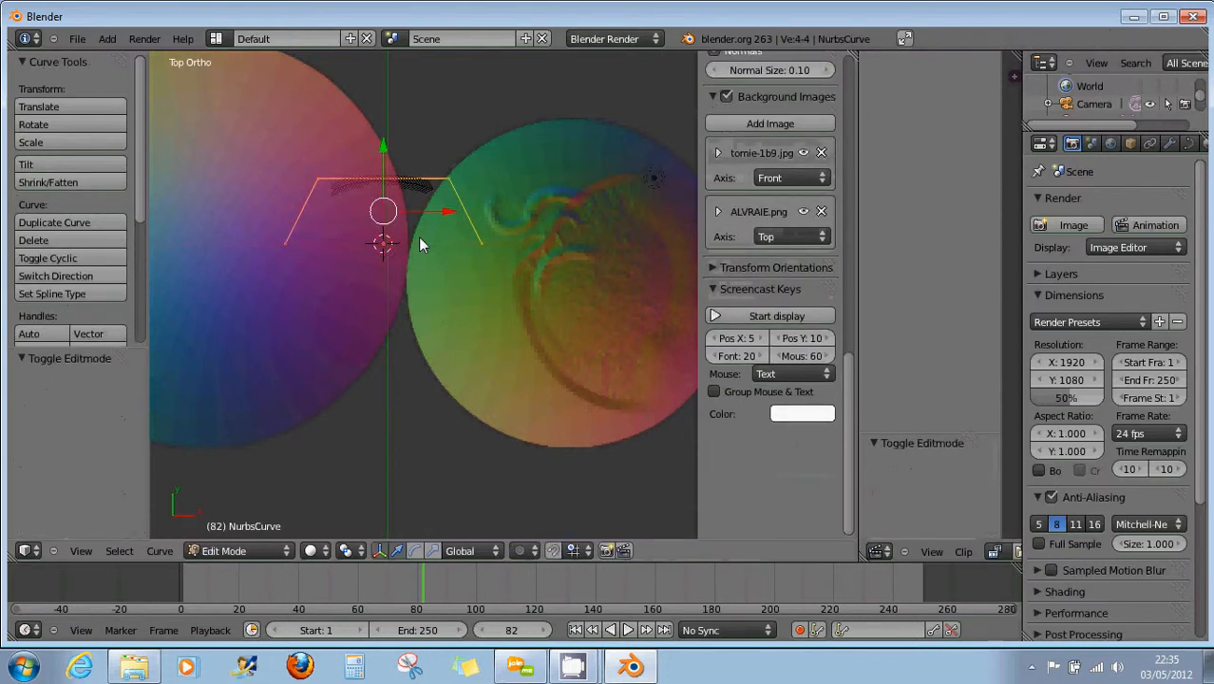
{"action": "right_click_drag", "start_coordinate": [482, 243], "coordinate": [518, 122]}
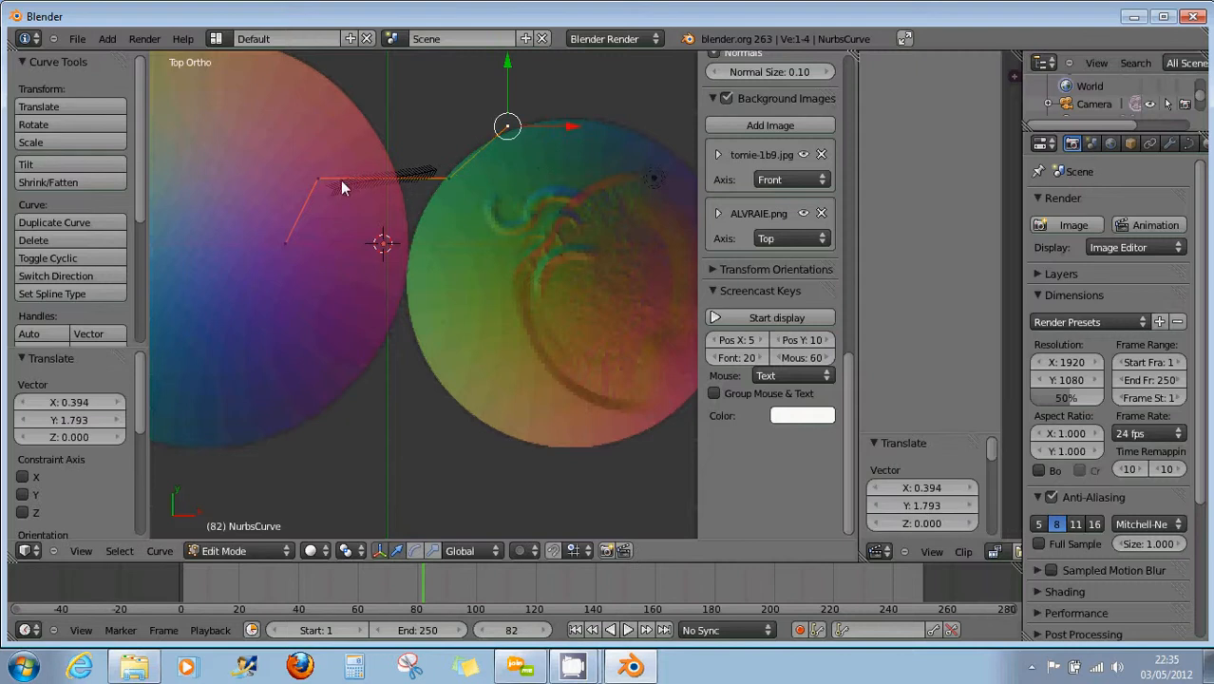
{"action": "right_click_drag", "start_coordinate": [320, 180], "coordinate": [408, 282]}
{"action": "right_click", "coordinate": [285, 247]}
{"action": "right_click_drag", "start_coordinate": [288, 253], "coordinate": [423, 362]}
{"action": "left_click", "coordinate": [422, 355]}
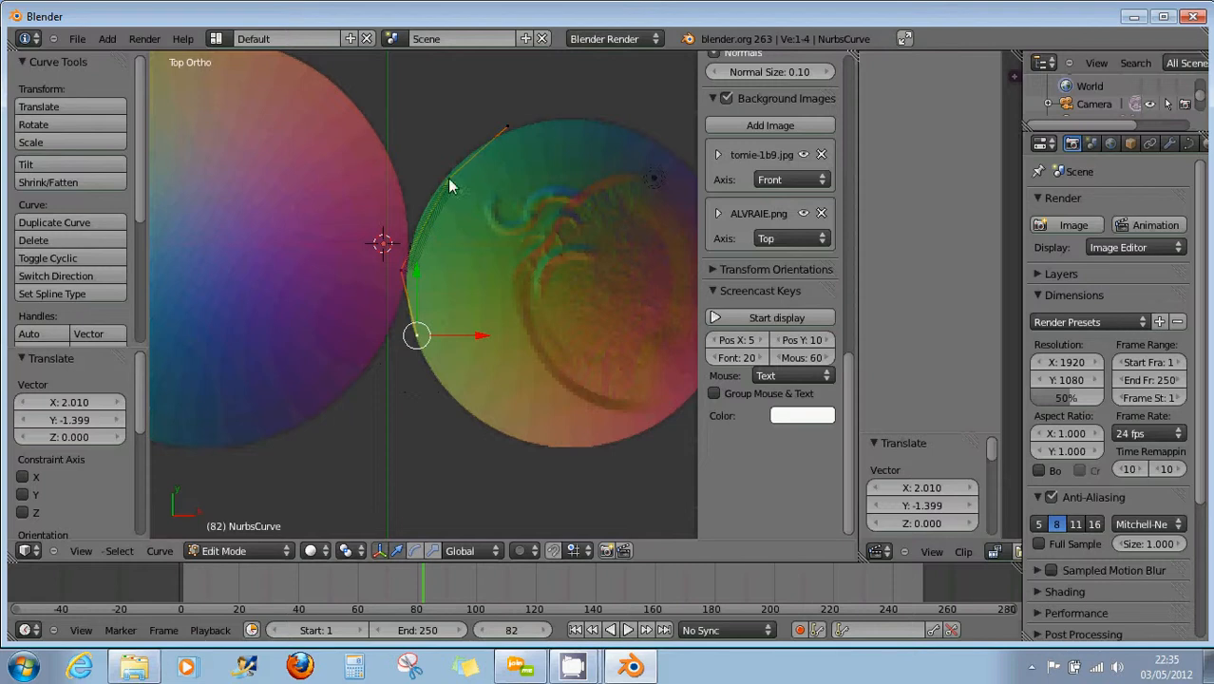
Adjust the four control points so the Nurbs curve hugs the smaller disc's upper-left rim
{"action": "right_click_drag", "start_coordinate": [449, 180], "coordinate": [419, 202]}
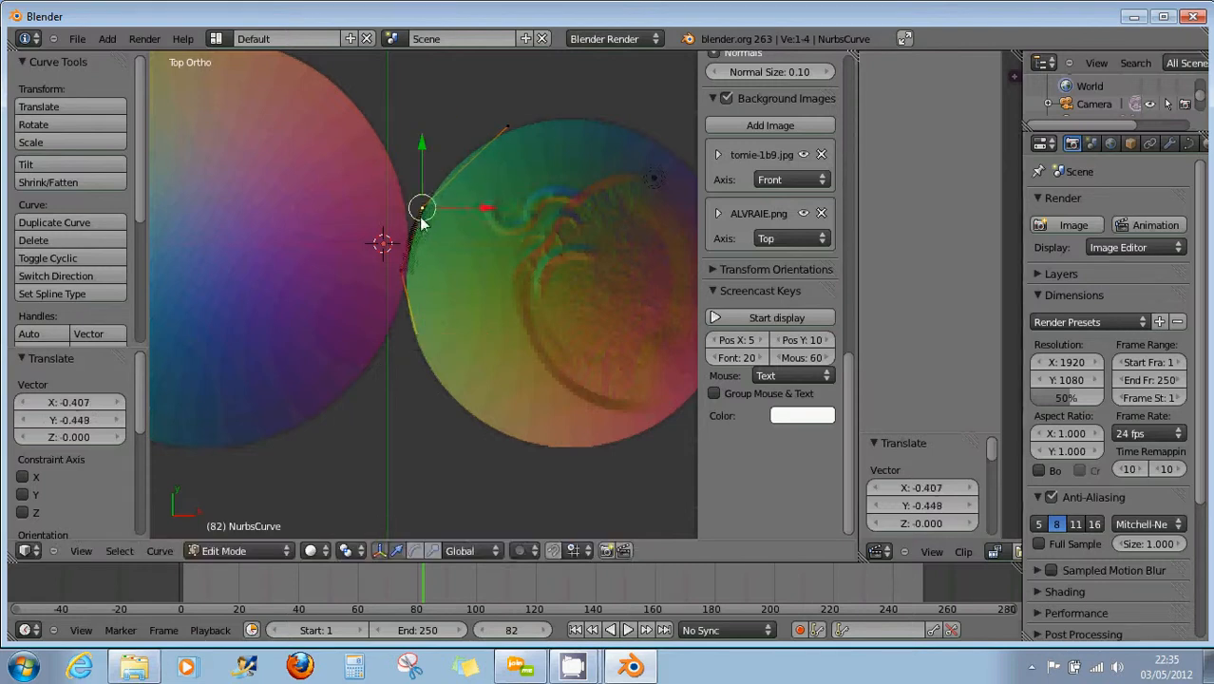
{"action": "right_click_drag", "start_coordinate": [518, 115], "coordinate": [448, 162]}
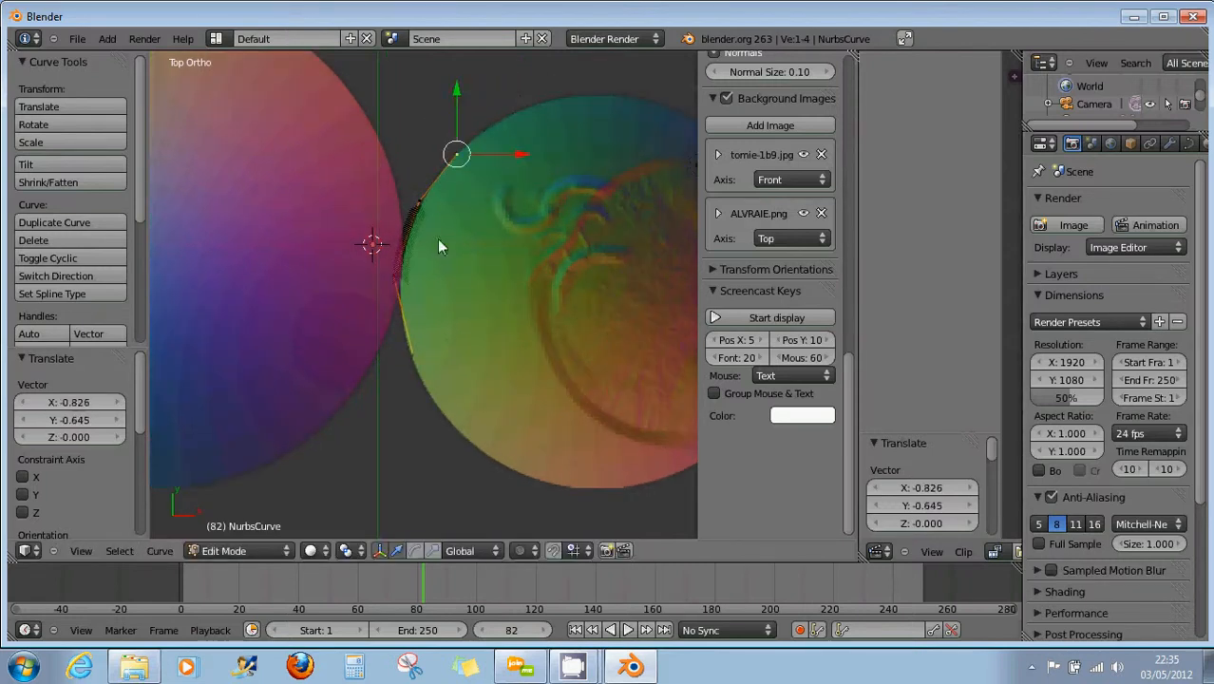
{"action": "right_click", "coordinate": [390, 283]}
{"action": "right_click_drag", "start_coordinate": [391, 282], "coordinate": [406, 290]}
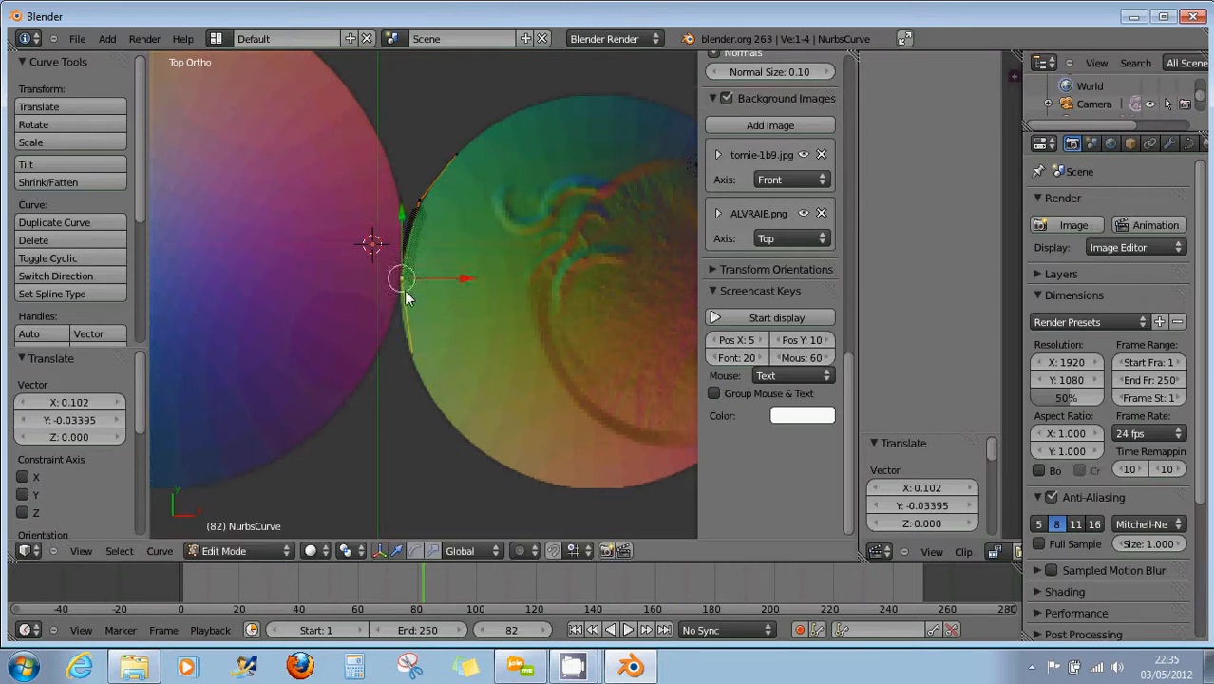
{"action": "right_click", "coordinate": [410, 354]}
{"action": "right_click_drag", "start_coordinate": [405, 361], "coordinate": [398, 336]}
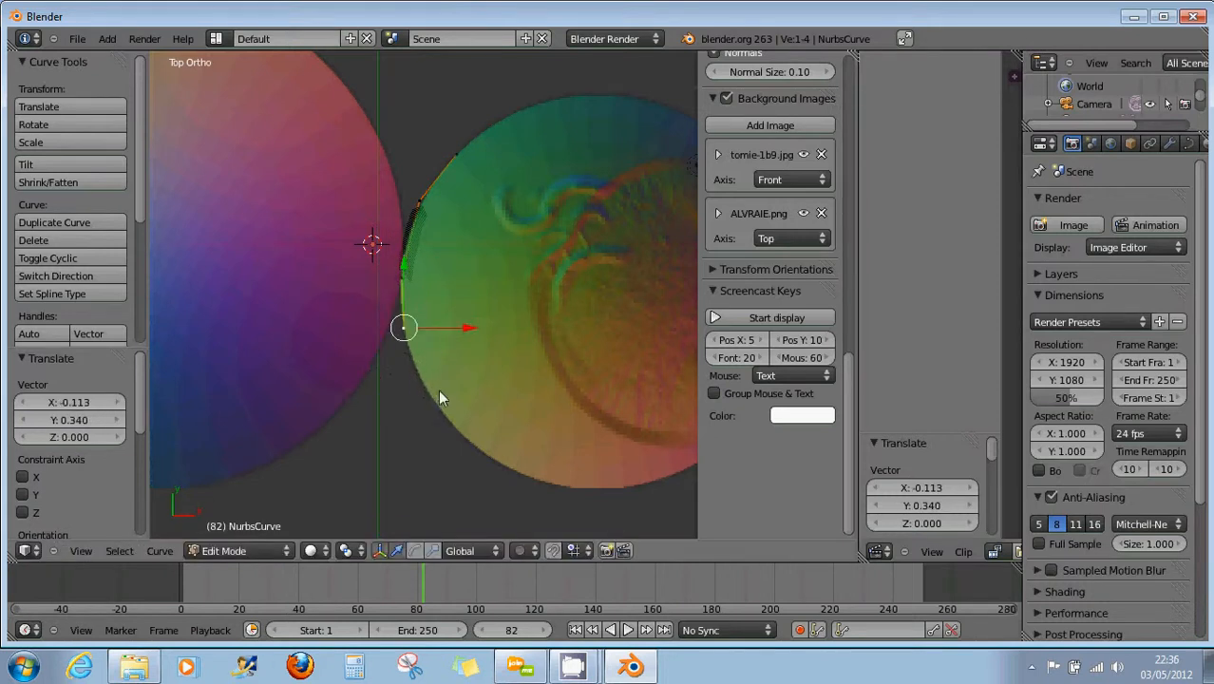
Extend the curve from its lower end with new points along the disc's lower-left rim to its bottom
{"action": "scroll", "coordinate": [438, 390], "scroll_direction": "down", "scroll_amount": 1}
{"action": "middle_click_drag", "start_coordinate": [460, 384], "coordinate": [353, 361], "text": "shift"}
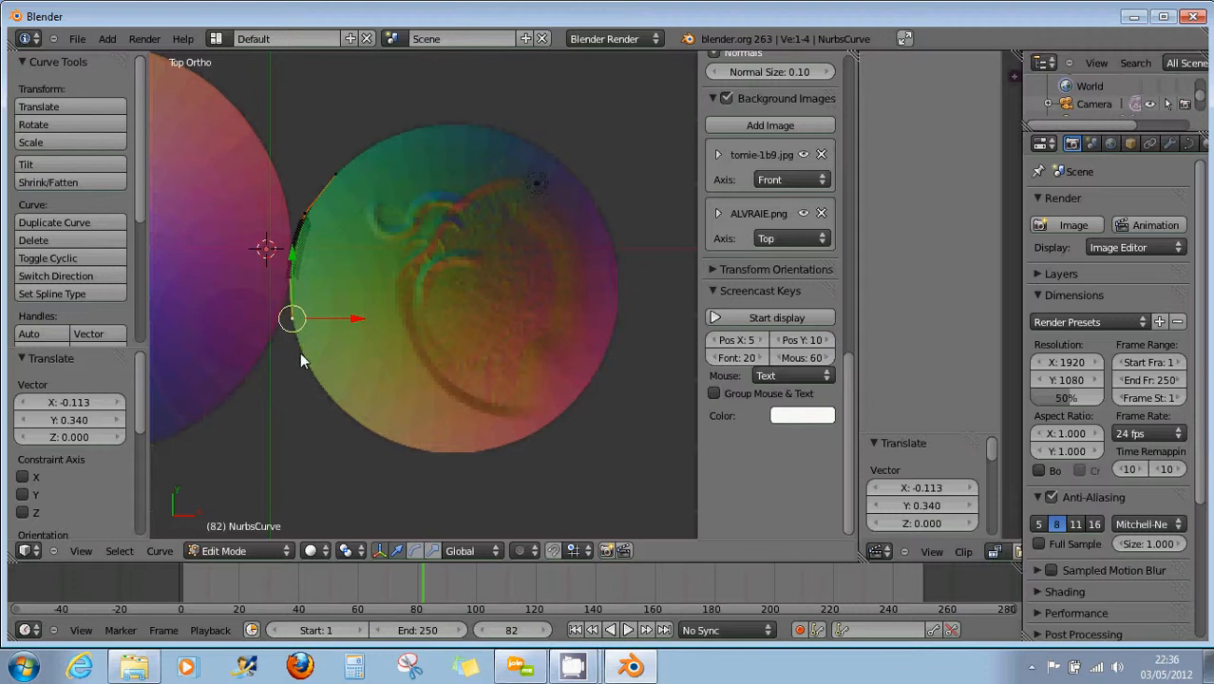
{"action": "left_click", "coordinate": [300, 351], "text": "ctrl"}
{"action": "left_click", "coordinate": [314, 374], "text": "ctrl"}
{"action": "left_click", "coordinate": [333, 397], "text": "ctrl"}
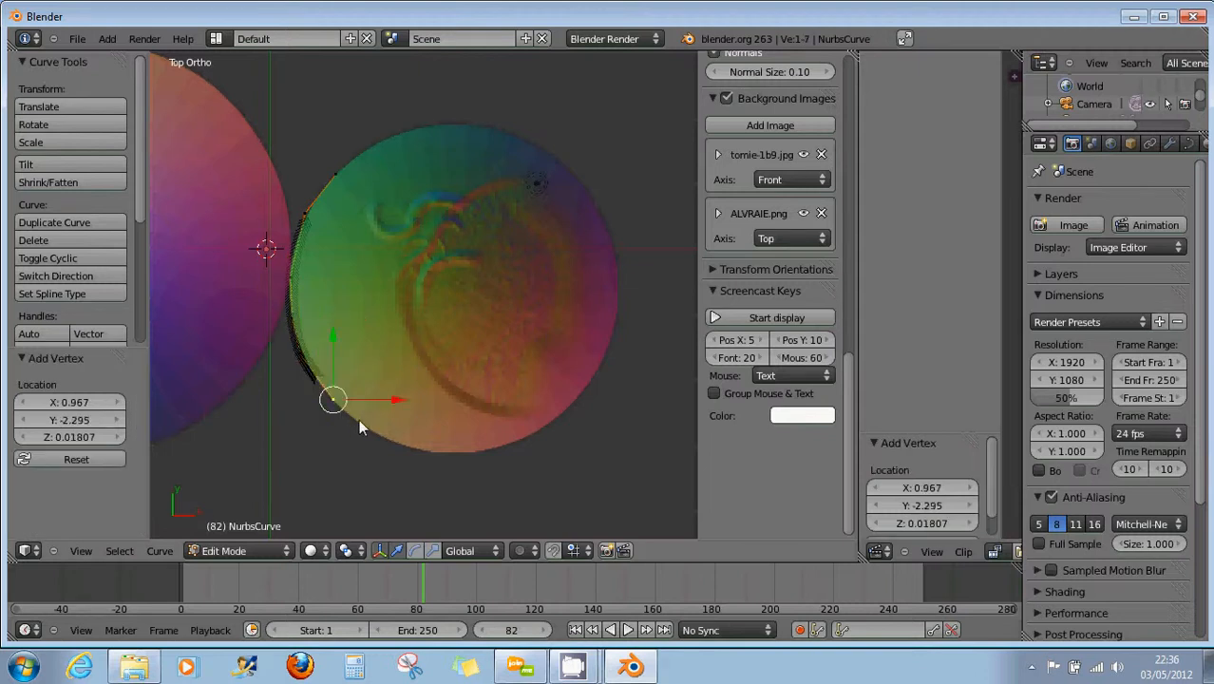
{"action": "left_click", "coordinate": [365, 421], "text": "ctrl"}
{"action": "left_click", "coordinate": [390, 440], "text": "ctrl"}
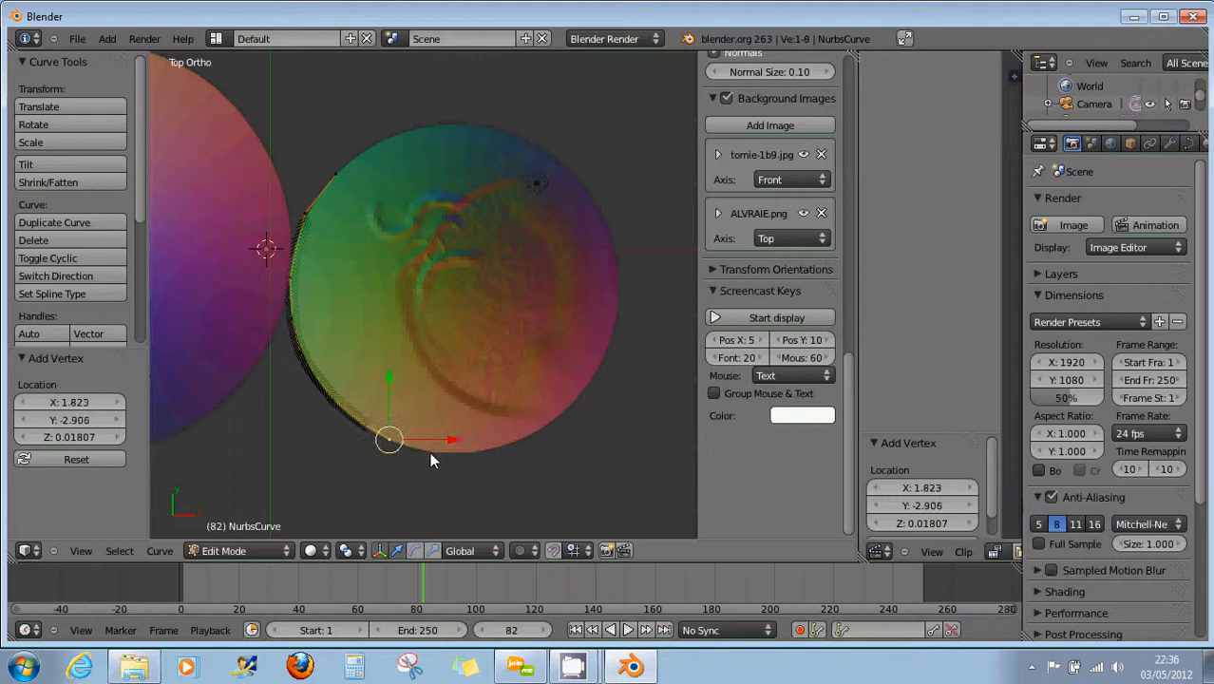
{"action": "left_click", "coordinate": [430, 453], "text": "ctrl"}
Hide the 3D manipulator and extend the curve with points along the disc's lower-right rim
{"action": "left_click", "coordinate": [463, 454], "text": "ctrl"}
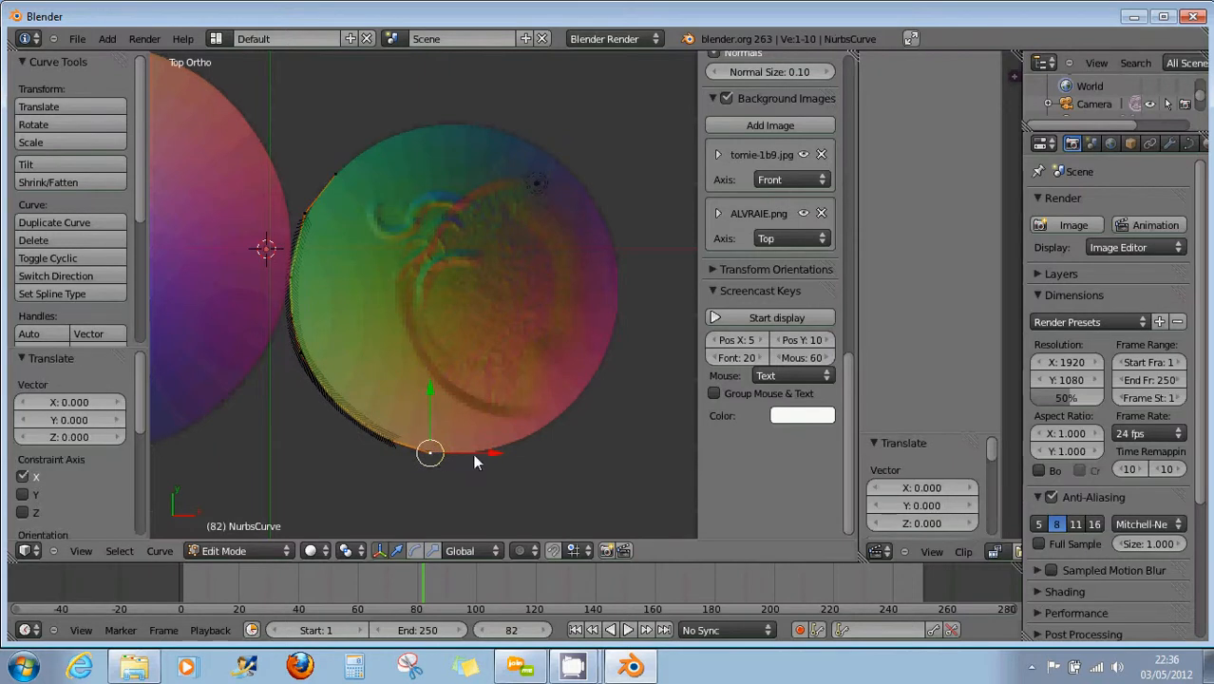
{"action": "left_click", "coordinate": [348, 549]}
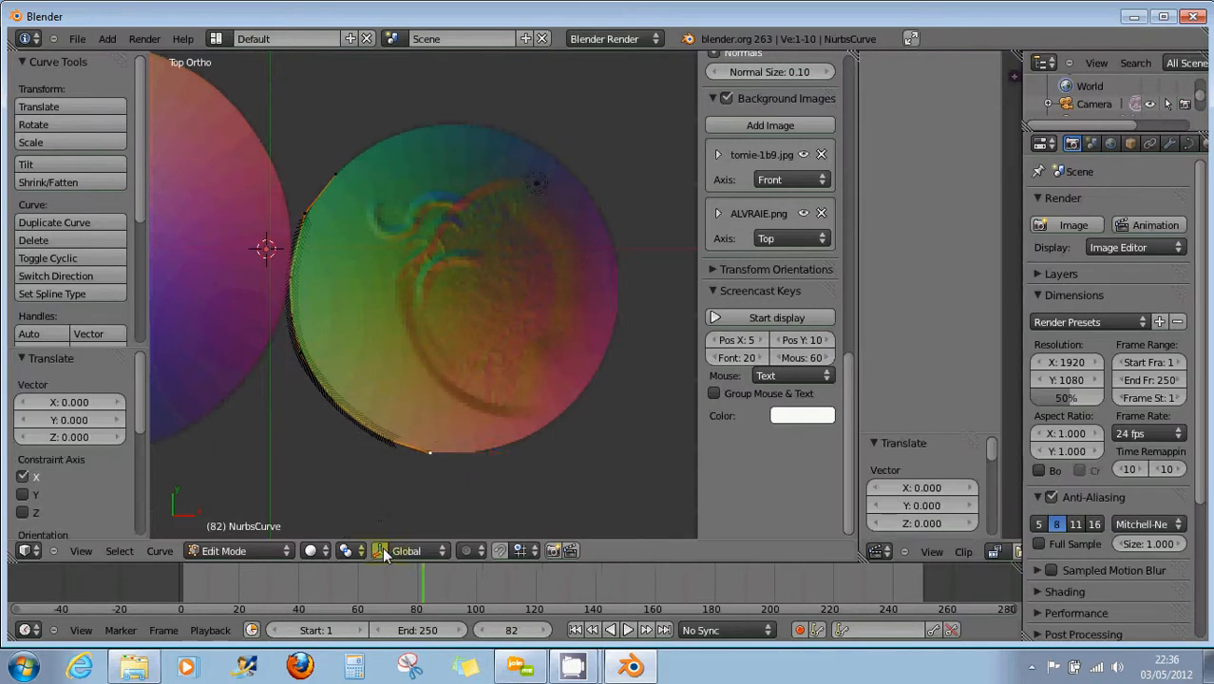
{"action": "left_click", "coordinate": [465, 452], "text": "ctrl"}
{"action": "left_click", "coordinate": [537, 436], "text": "ctrl"}
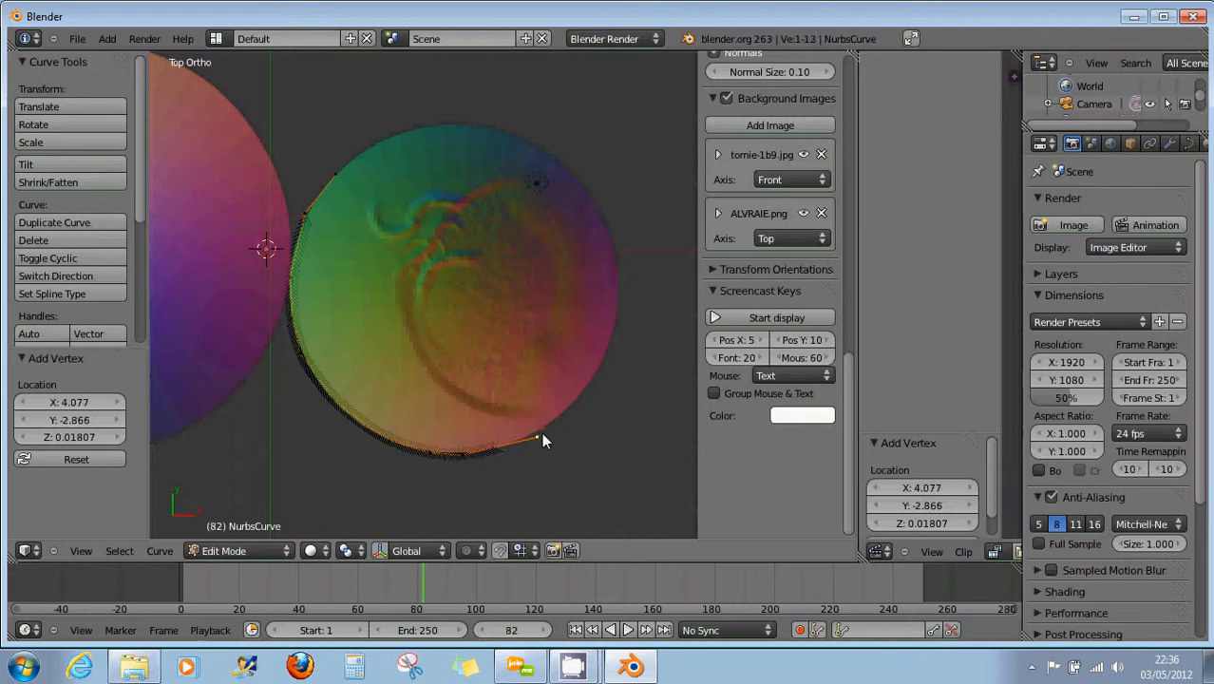
{"action": "left_click", "coordinate": [555, 421], "text": "ctrl"}
{"action": "left_click", "coordinate": [569, 394], "text": "ctrl"}
Trace the curve back inward with points along the embossed inner arc, up to just below the small swirl
{"action": "left_click", "coordinate": [567, 392], "text": "ctrl"}
{"action": "left_click", "coordinate": [532, 397], "text": "ctrl"}
{"action": "left_click", "coordinate": [503, 403], "text": "ctrl"}
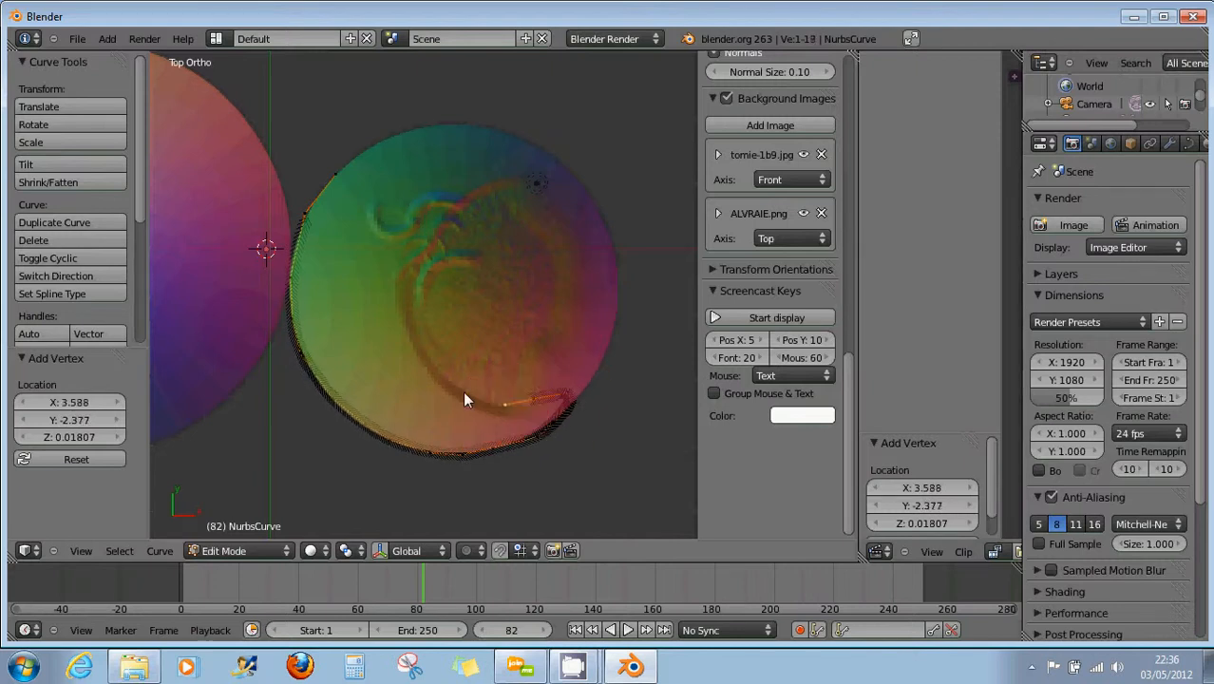
{"action": "left_click", "coordinate": [432, 365], "text": "ctrl"}
{"action": "left_click", "coordinate": [422, 358], "text": "ctrl"}
{"action": "left_click", "coordinate": [416, 348], "text": "ctrl"}
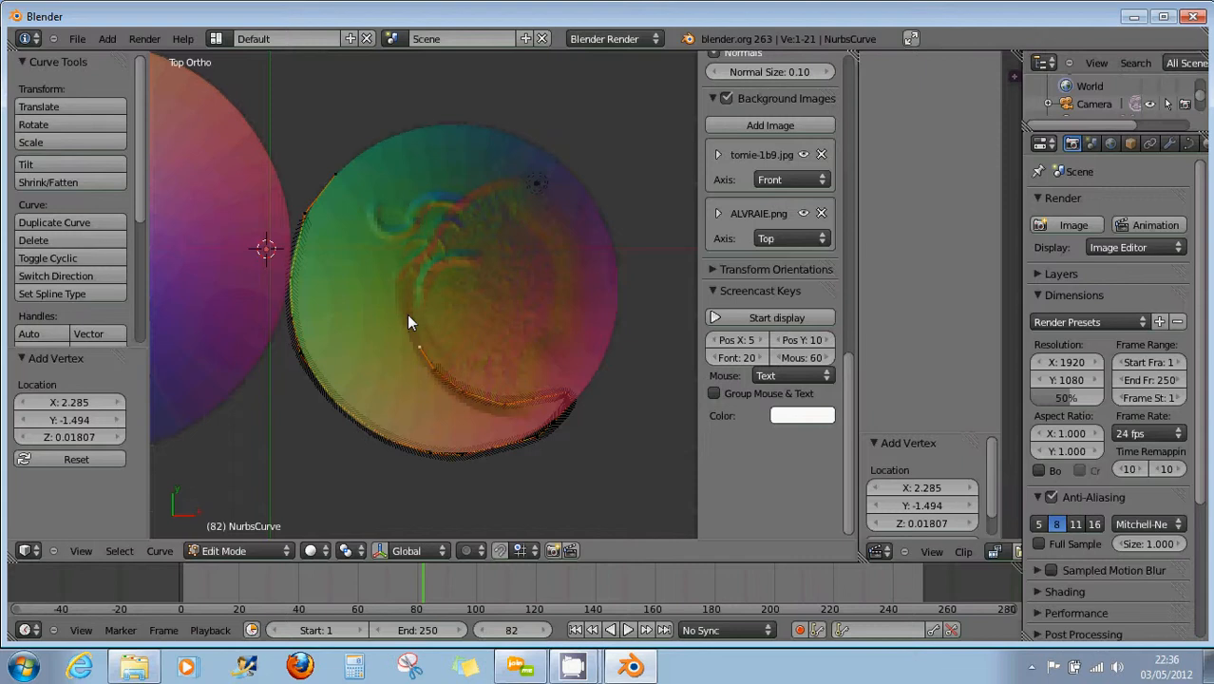
{"action": "left_click", "coordinate": [408, 322], "text": "ctrl"}
{"action": "left_click", "coordinate": [407, 285], "text": "ctrl"}
{"action": "left_click", "coordinate": [430, 249], "text": "ctrl"}
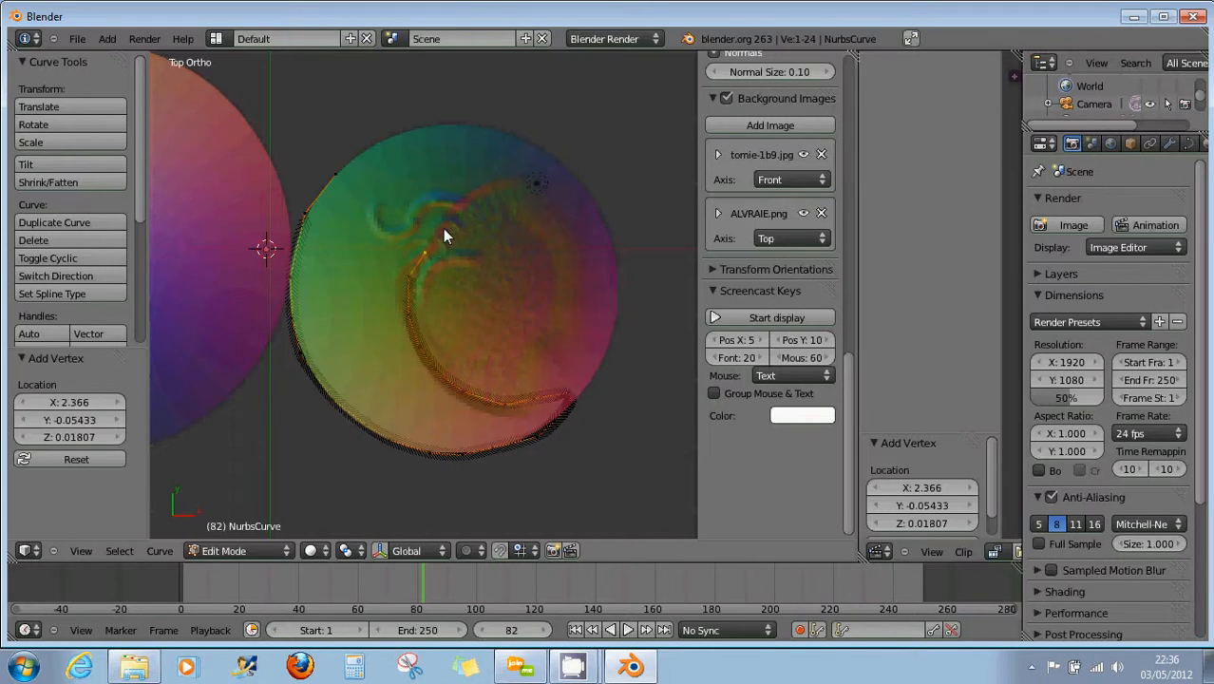
Trace the top of the embossed swirl back to the curve's starting point and make the curve cyclic
{"action": "left_click", "coordinate": [442, 230], "text": "ctrl"}
{"action": "left_click", "coordinate": [462, 196], "text": "ctrl"}
{"action": "left_click", "coordinate": [420, 194], "text": "ctrl"}
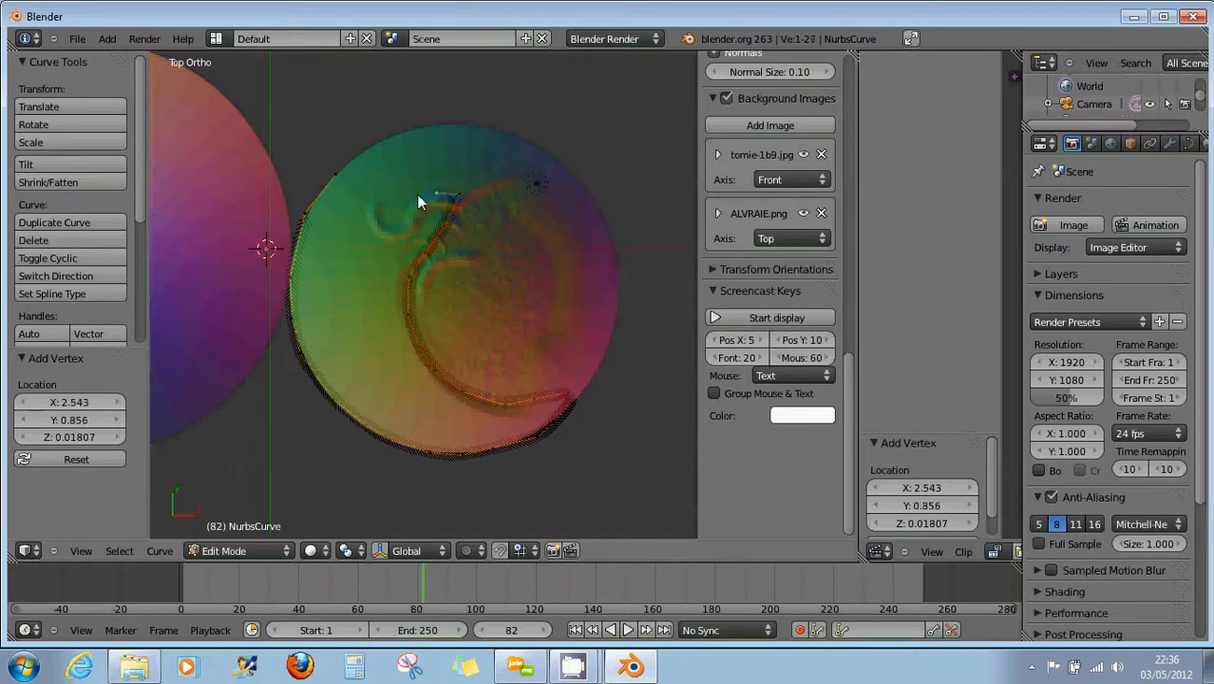
{"action": "left_click", "coordinate": [409, 211], "text": "ctrl"}
{"action": "left_click", "coordinate": [390, 223], "text": "ctrl"}
{"action": "left_click", "coordinate": [381, 210], "text": "ctrl"}
{"action": "left_click", "coordinate": [382, 197], "text": "ctrl"}
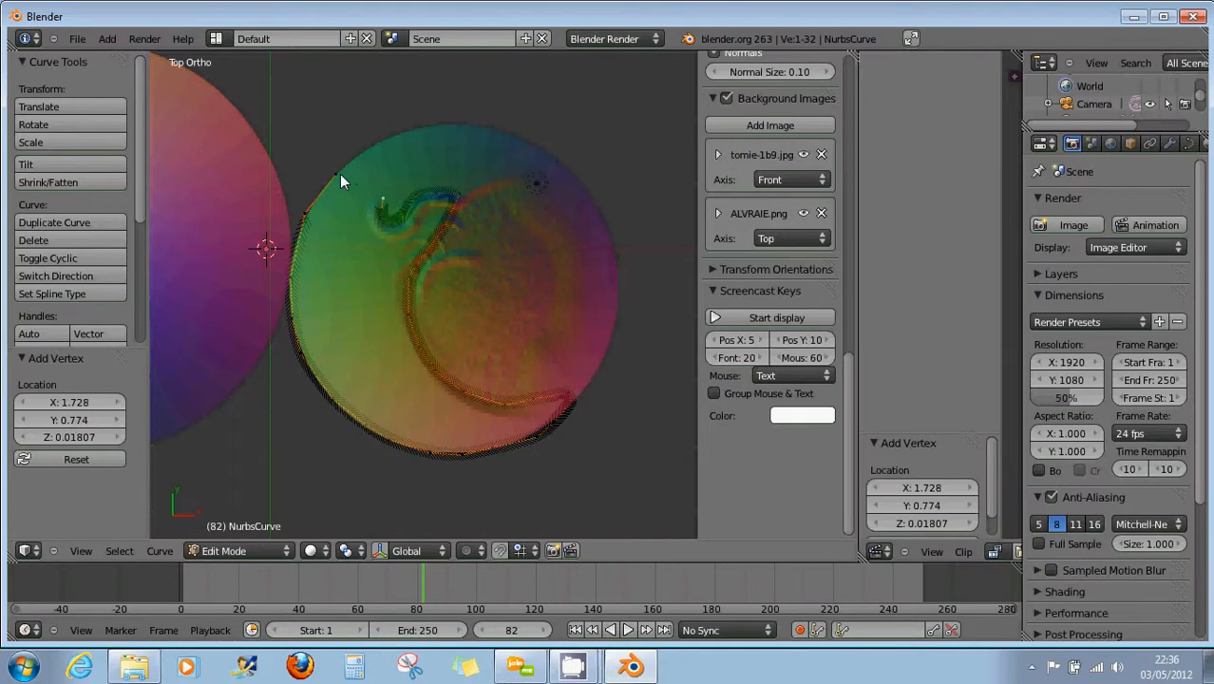
{"action": "left_click", "coordinate": [340, 176], "text": "ctrl"}
{"action": "key", "text": "alt+c"}
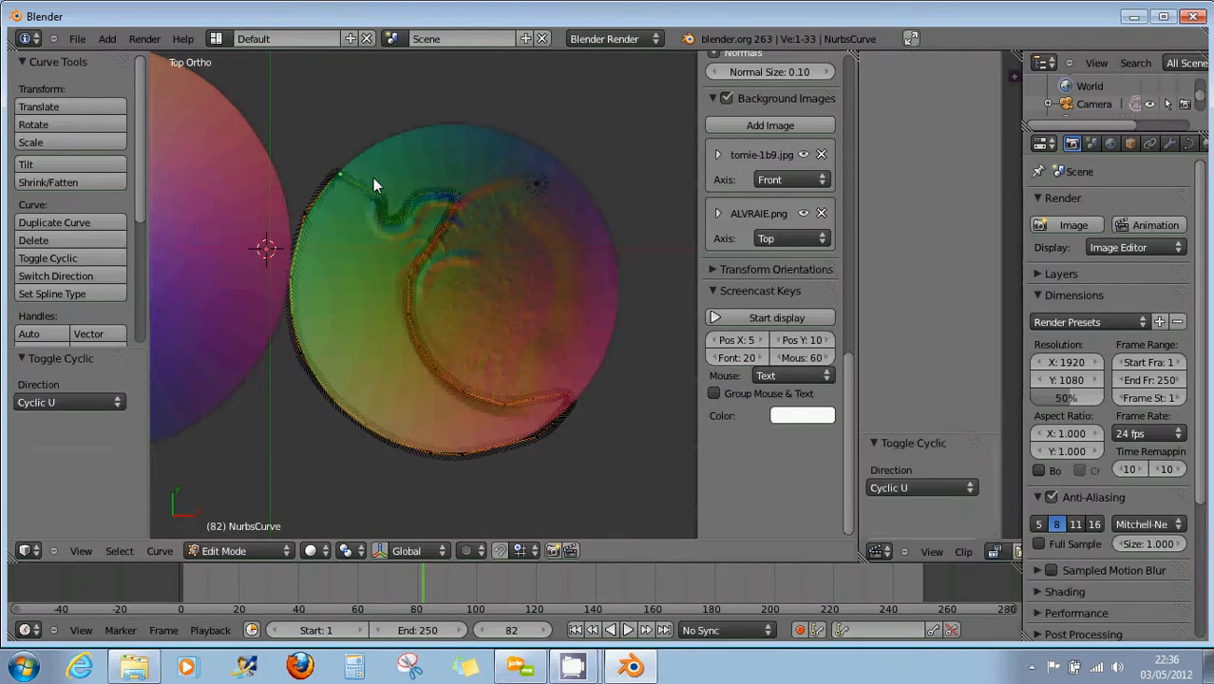
Set the closed curve's shape to 2D so that its outline is filled
{"action": "scroll", "coordinate": [359, 197], "scroll_direction": "up", "scroll_amount": 2}
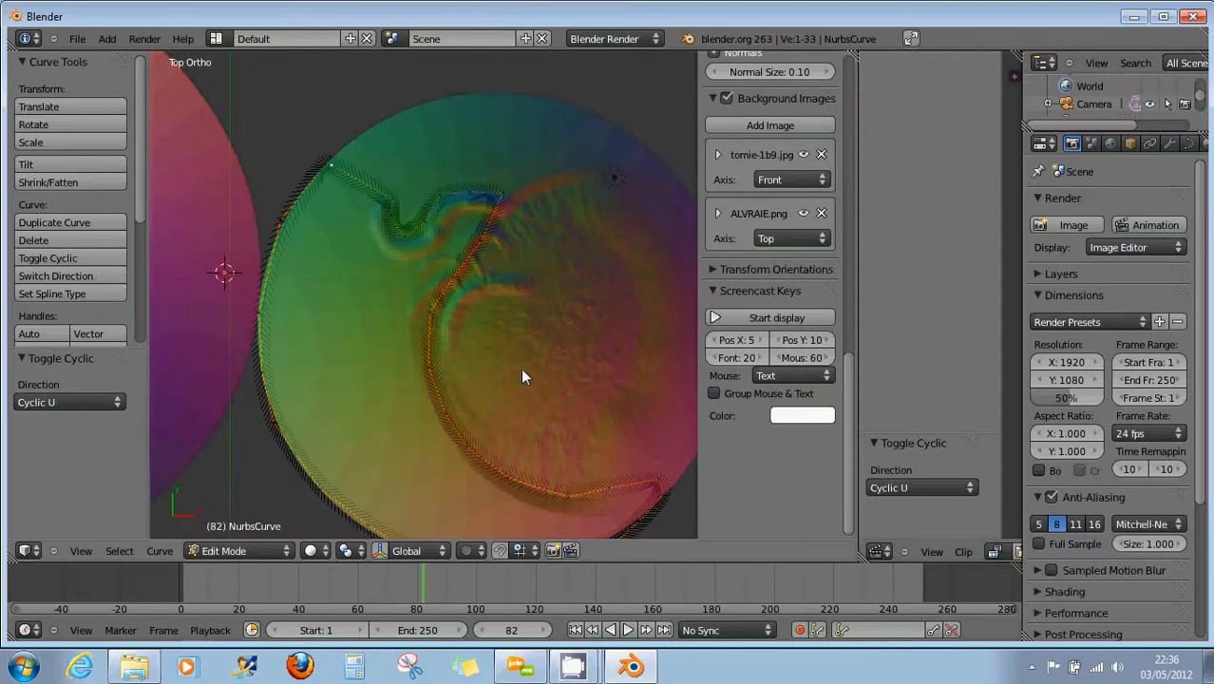
{"action": "scroll", "coordinate": [503, 359], "scroll_direction": "down", "scroll_amount": 2}
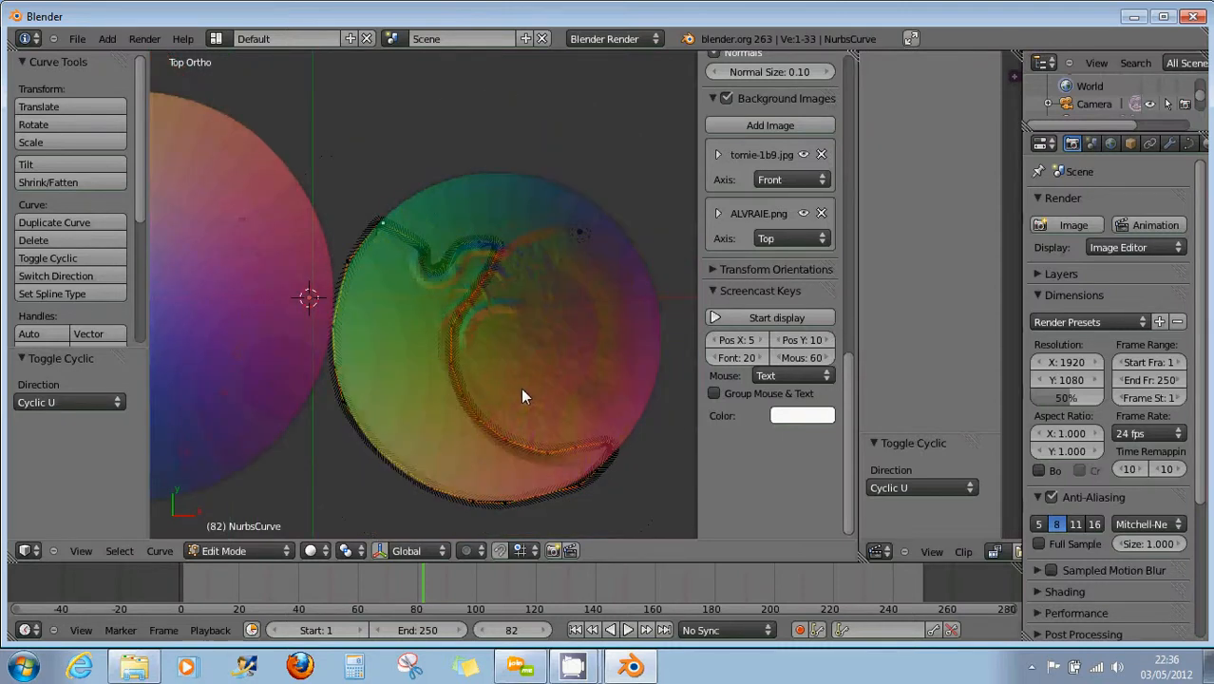
{"action": "middle_click_drag", "start_coordinate": [584, 400], "coordinate": [548, 350]}
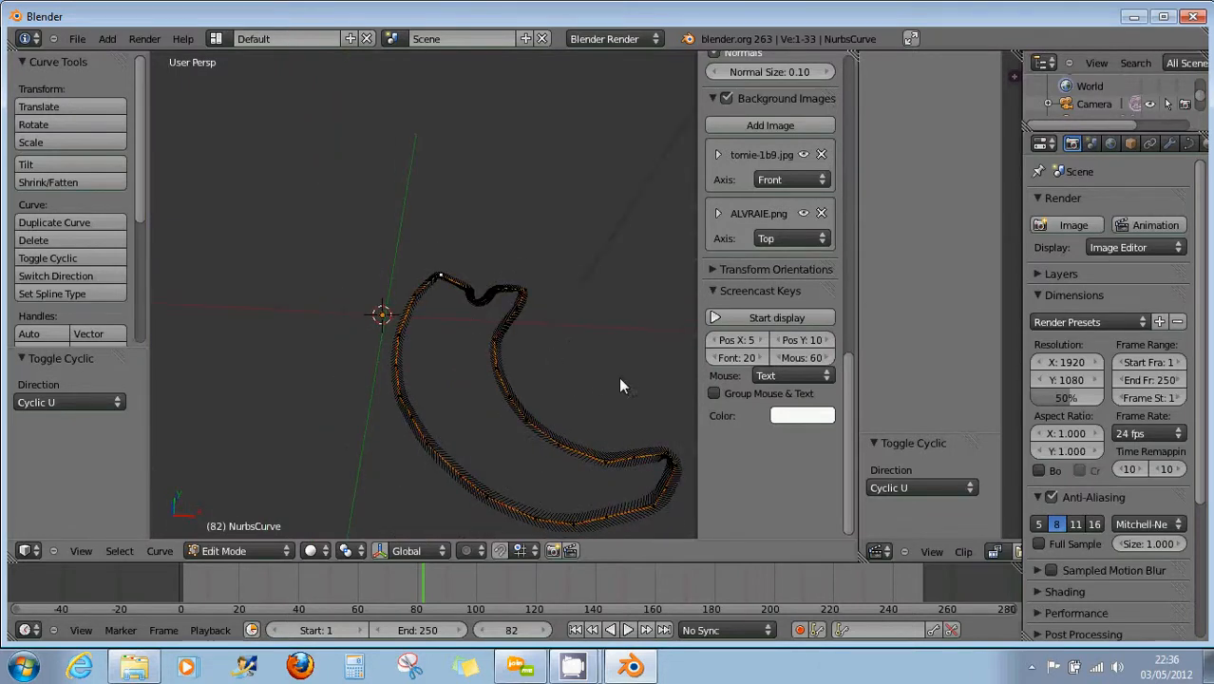
{"action": "left_click", "coordinate": [1189, 143]}
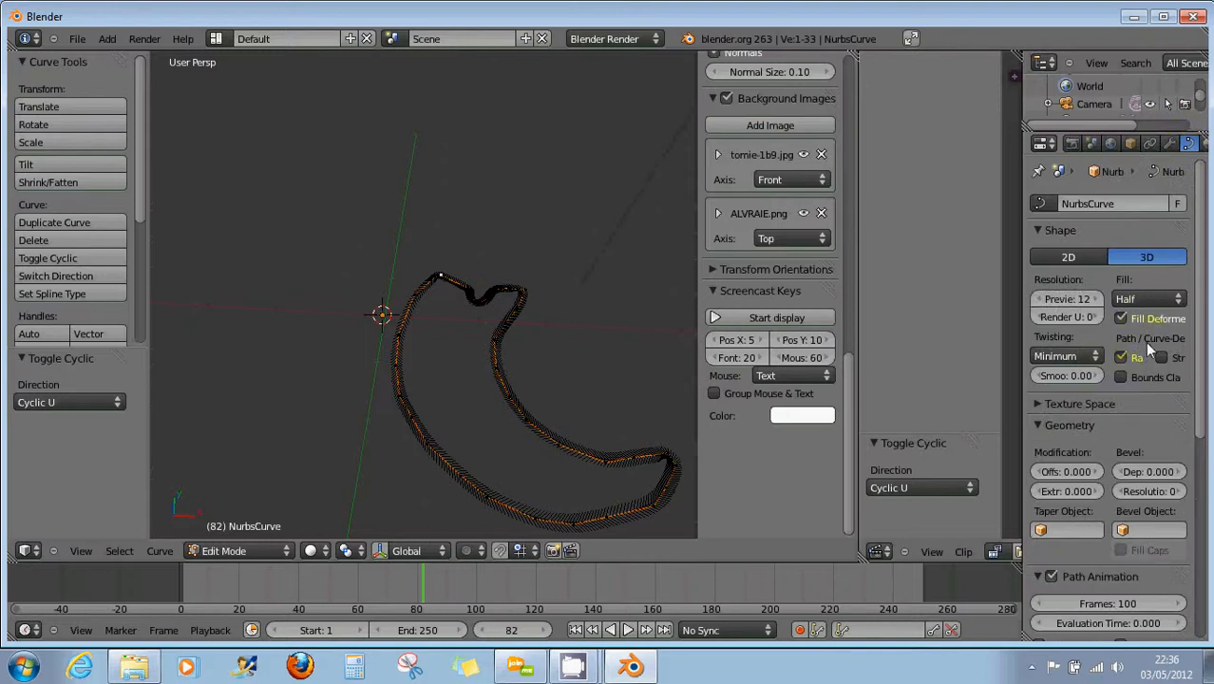
{"action": "left_click", "coordinate": [1055, 262]}
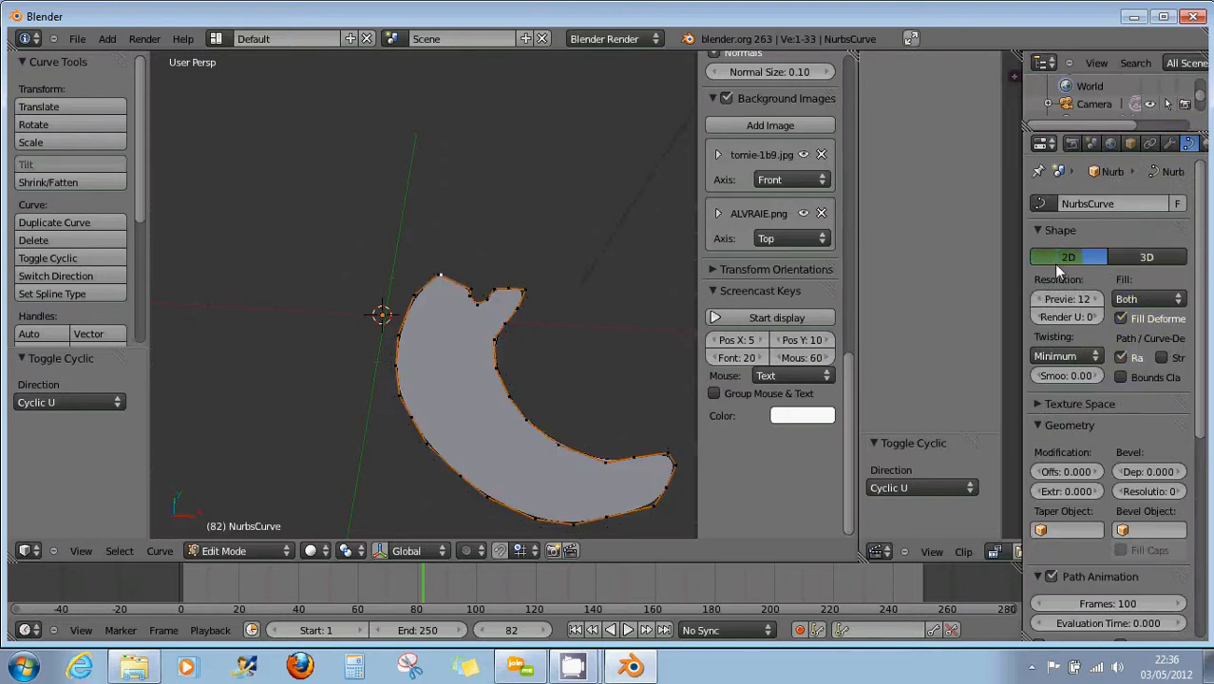
Extrude the filled crescent curve by 0.334 to give it thickness
{"action": "scroll", "coordinate": [633, 361], "scroll_direction": "up", "scroll_amount": 2}
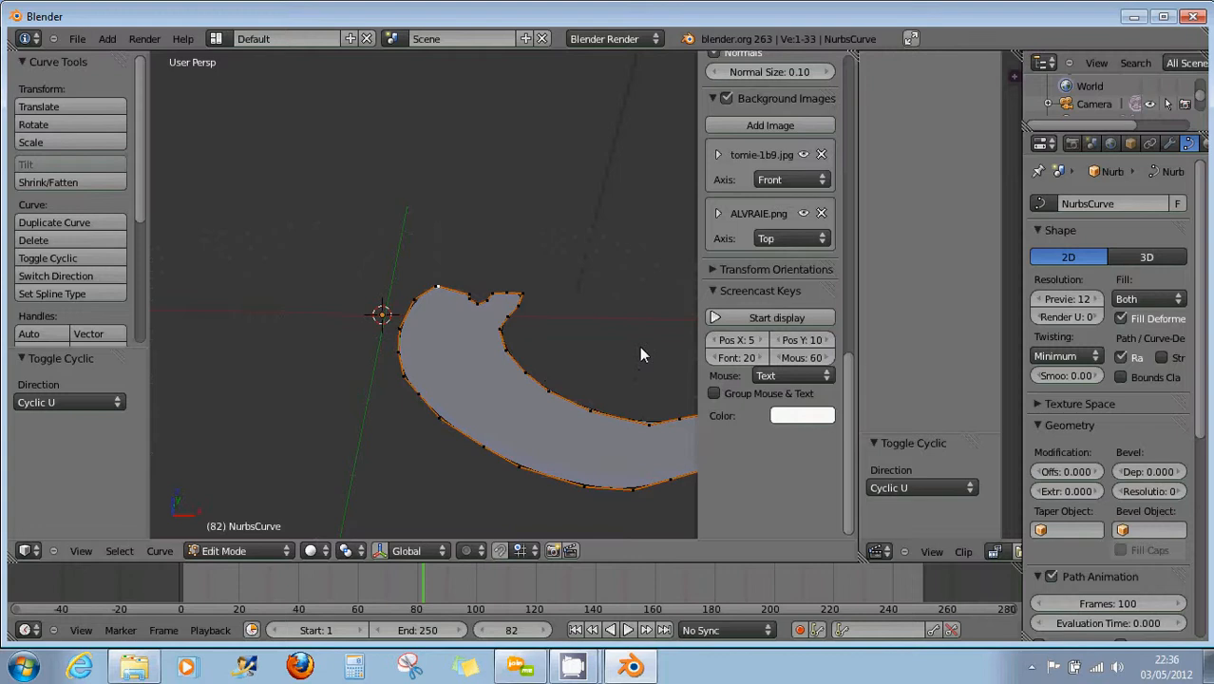
{"action": "scroll", "coordinate": [601, 336], "scroll_direction": "down", "scroll_amount": 3}
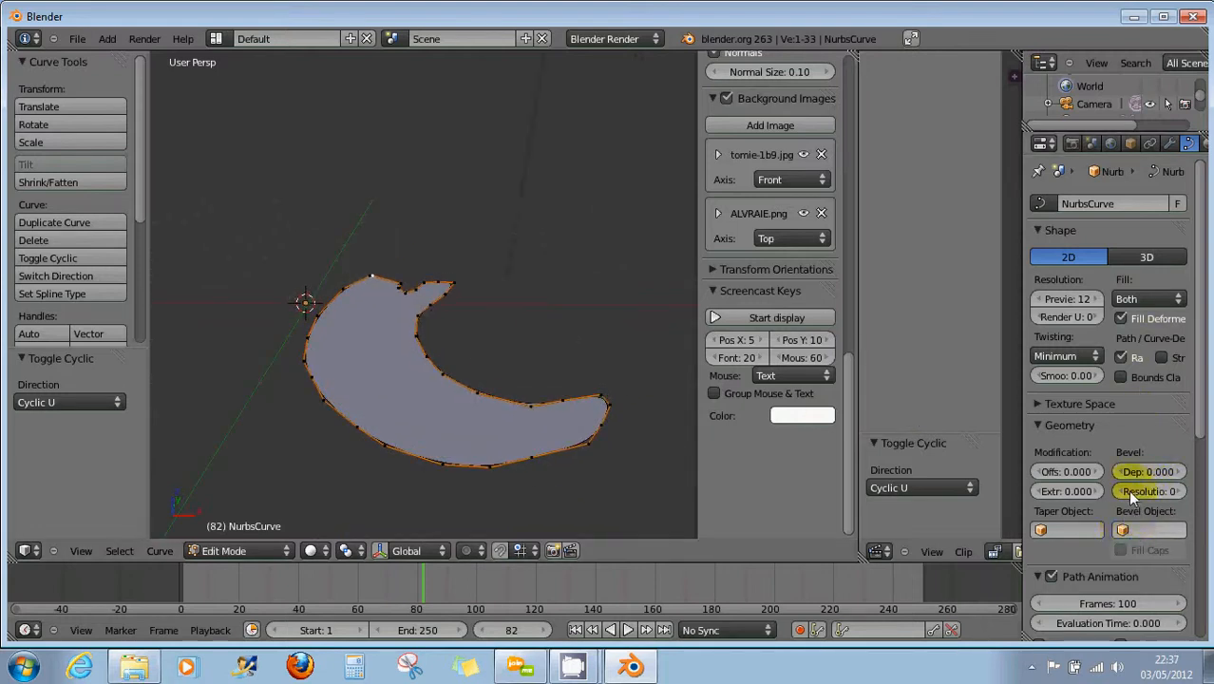
{"action": "left_click", "coordinate": [1086, 494]}
{"action": "left_click_drag", "start_coordinate": [1086, 493], "coordinate": [1042, 489]}
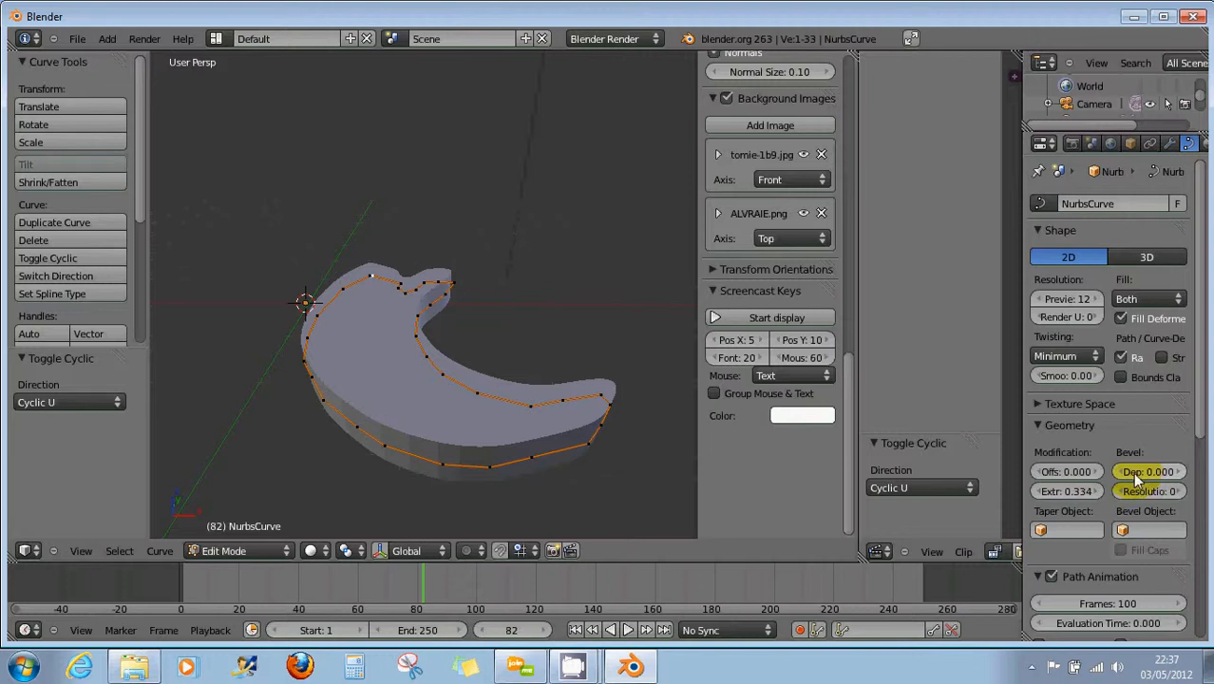
Round the extruded shape's edges with a bevel depth of 0.148 and a bevel resolution of 4
{"action": "left_click_drag", "start_coordinate": [1138, 478], "coordinate": [1183, 508]}
{"action": "scroll", "coordinate": [559, 436], "scroll_direction": "up", "scroll_amount": 3}
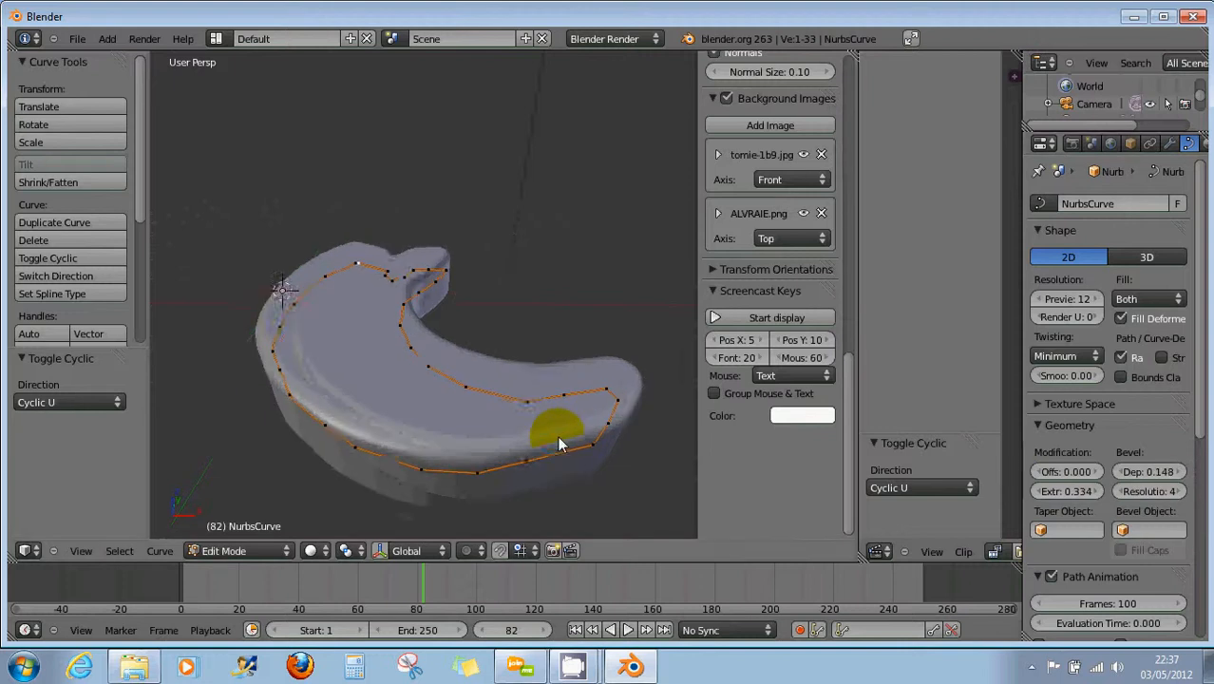
{"action": "middle_click_drag", "start_coordinate": [569, 443], "coordinate": [536, 361]}
{"action": "scroll", "coordinate": [576, 436], "scroll_direction": "down", "scroll_amount": 3}
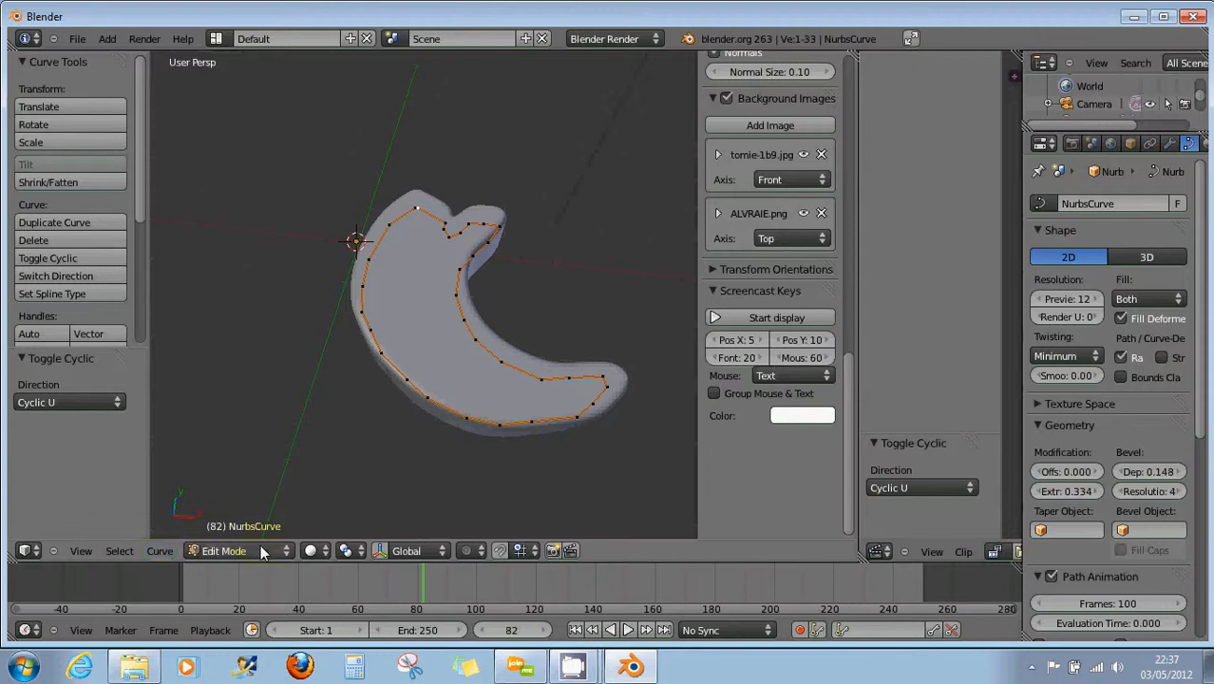
Switch the curve to Object Mode and convert it to a mesh
{"action": "left_click", "coordinate": [164, 552]}
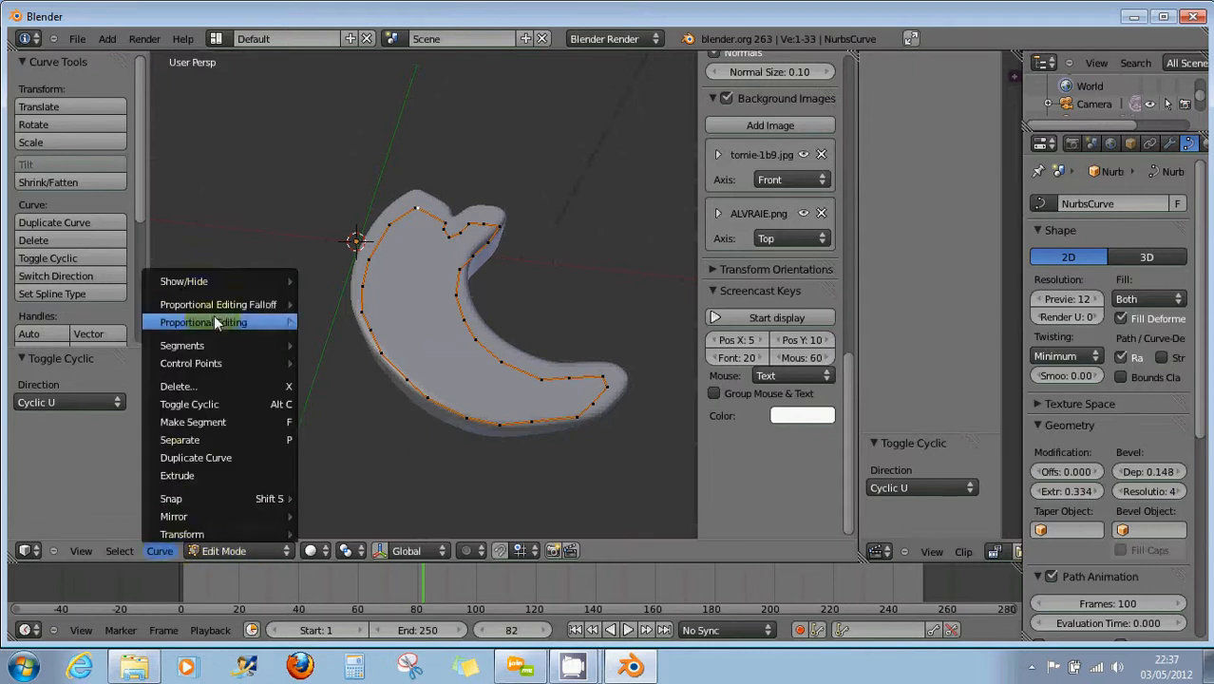
{"action": "mouse_move", "coordinate": [208, 282]}
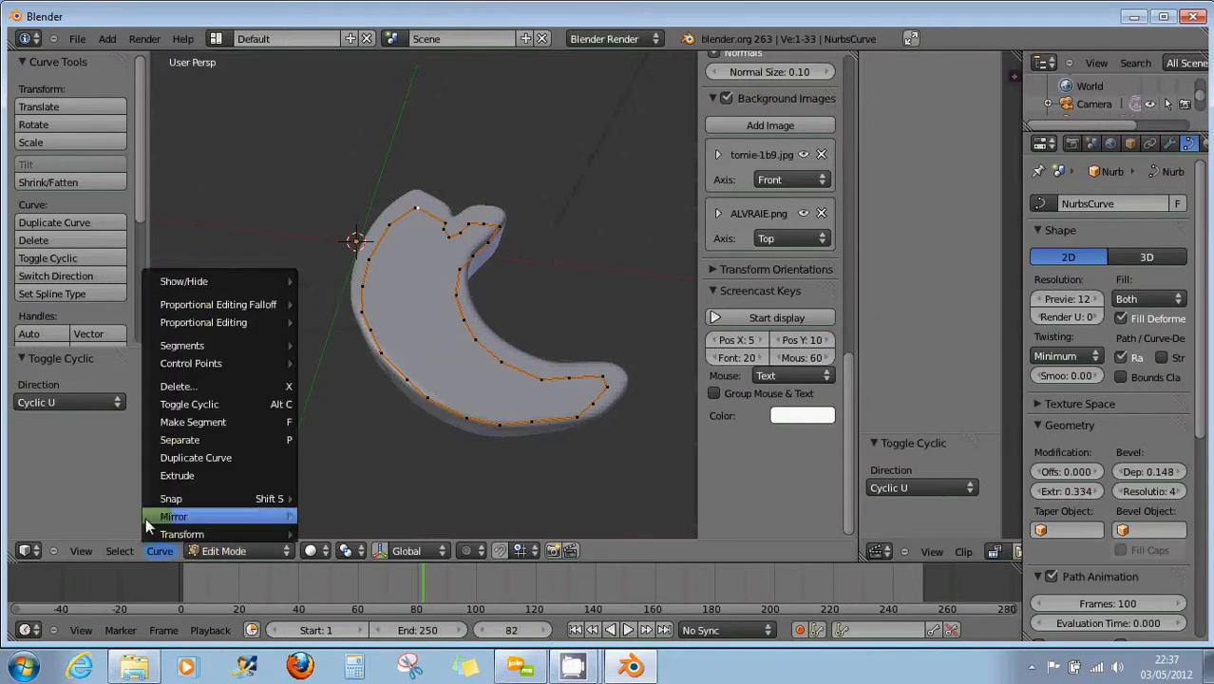
{"action": "left_click", "coordinate": [201, 550]}
{"action": "left_click", "coordinate": [202, 552]}
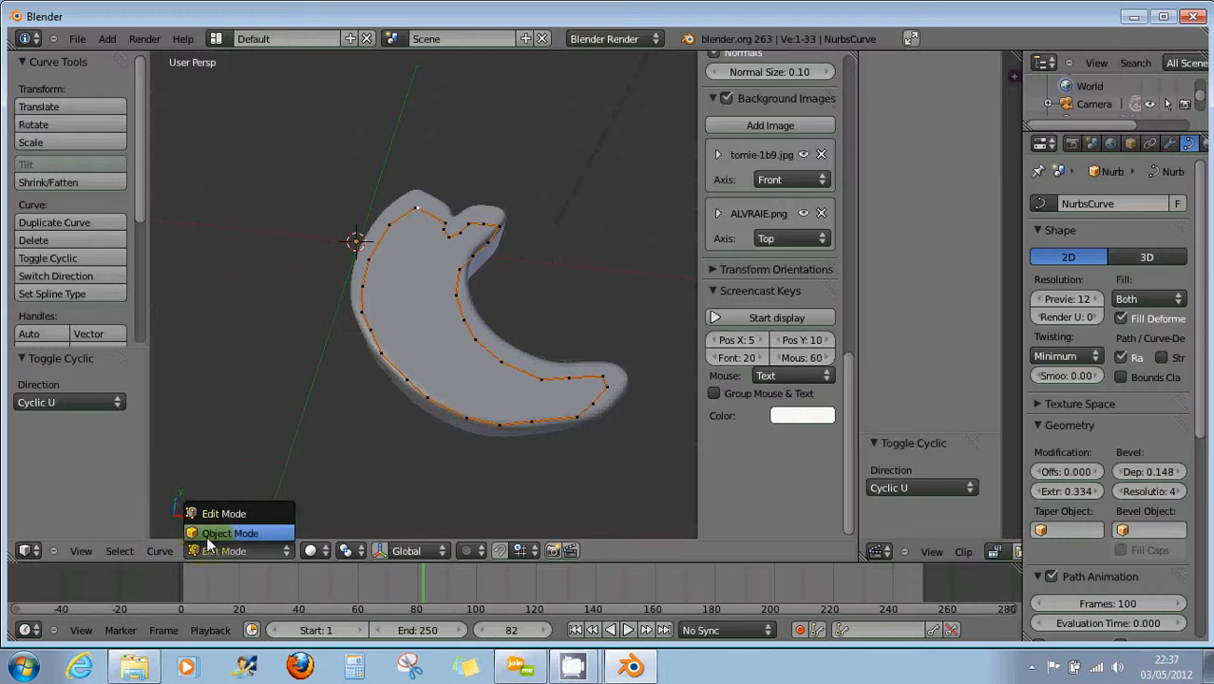
{"action": "left_click", "coordinate": [209, 533]}
{"action": "left_click", "coordinate": [164, 553]}
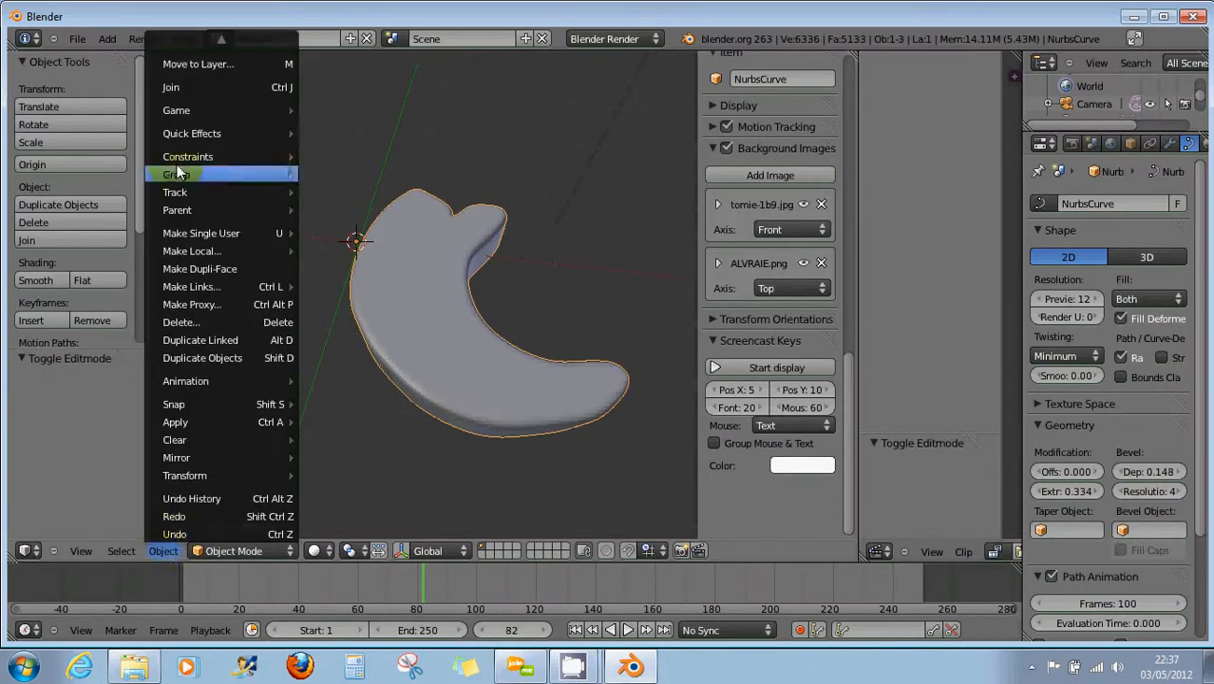
{"action": "mouse_move", "coordinate": [211, 46]}
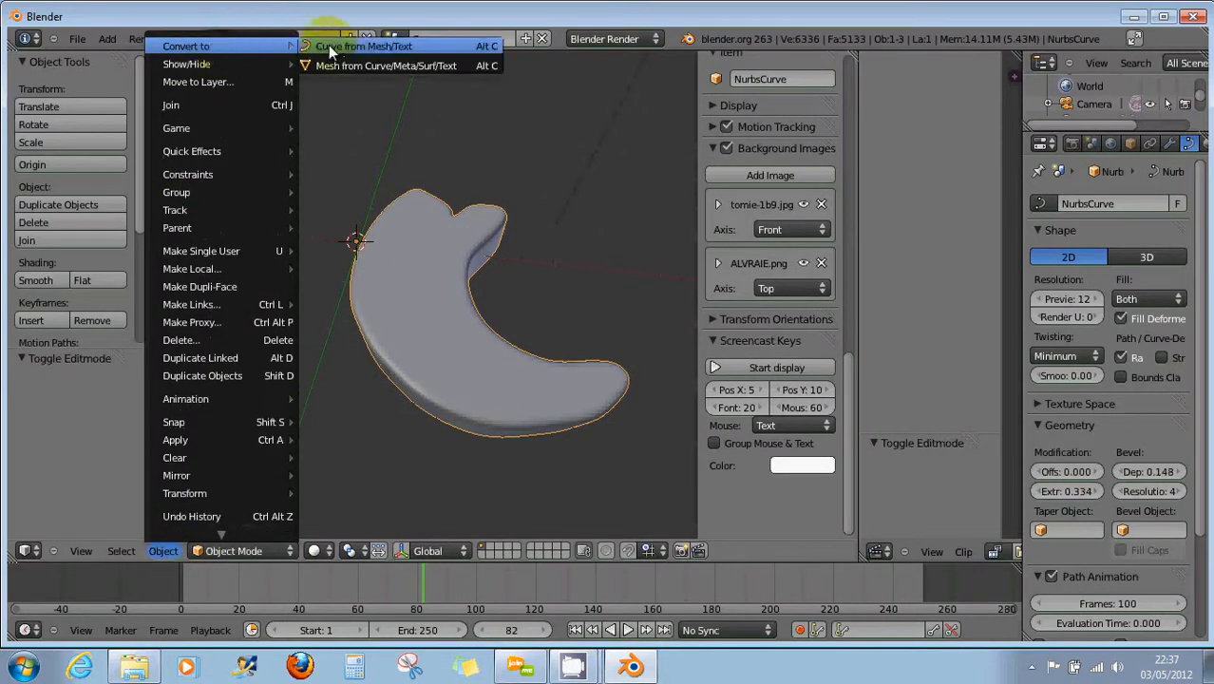
{"action": "left_click", "coordinate": [407, 66]}
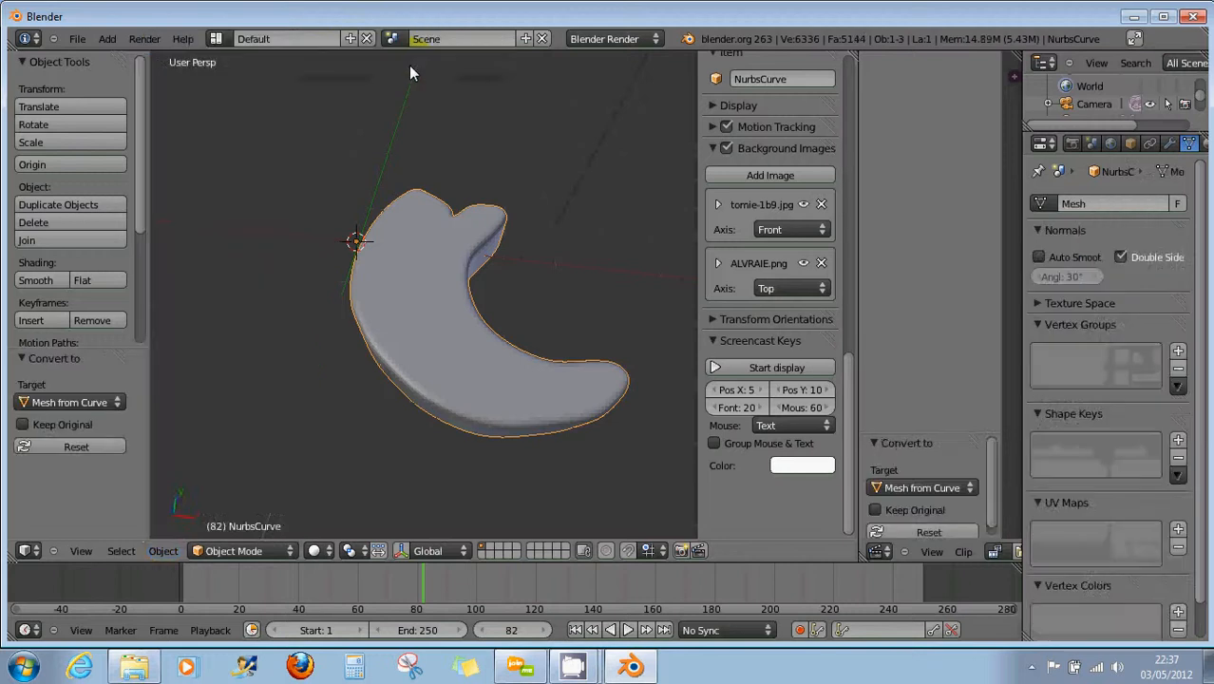
Enter Edit Mode on the converted mesh and examine the density of its faces and edges
{"action": "left_click", "coordinate": [249, 551]}
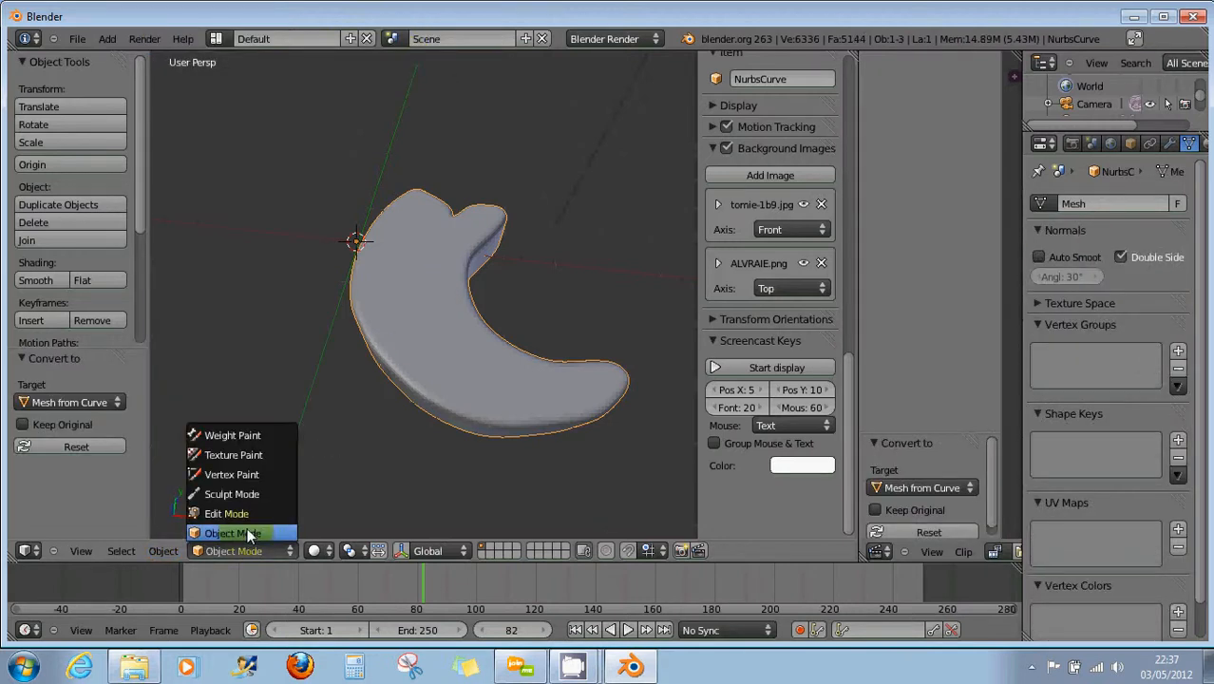
{"action": "left_click", "coordinate": [246, 514]}
{"action": "middle_click_drag", "start_coordinate": [476, 414], "coordinate": [482, 452]}
{"action": "scroll", "coordinate": [463, 417], "scroll_direction": "up", "scroll_amount": 3}
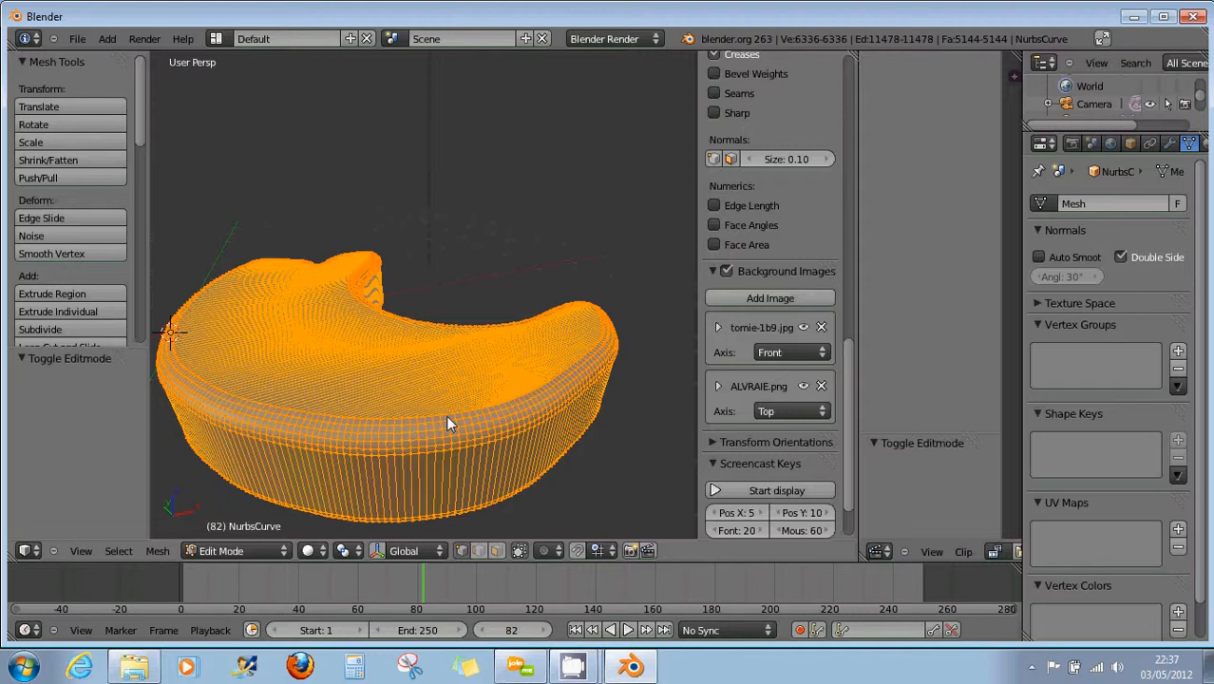
Return to Object Mode and undo the mesh conversion to get the editable curve back
{"action": "key", "text": "ctrl+z"}
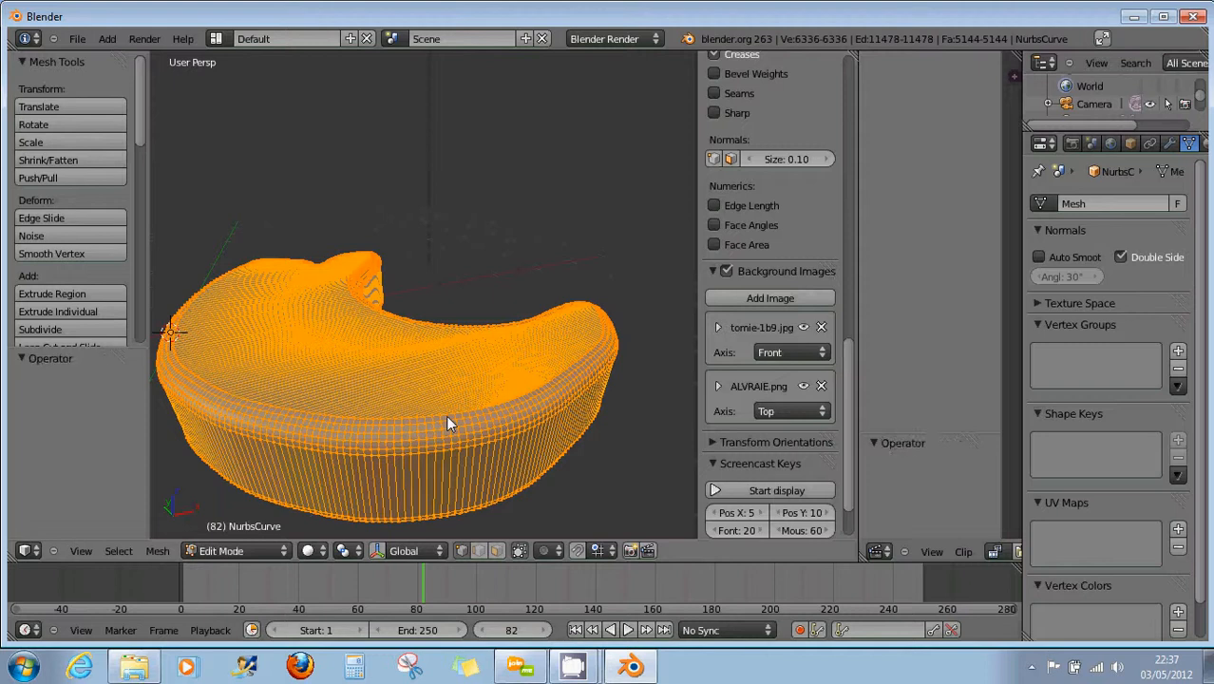
{"action": "left_click", "coordinate": [235, 550]}
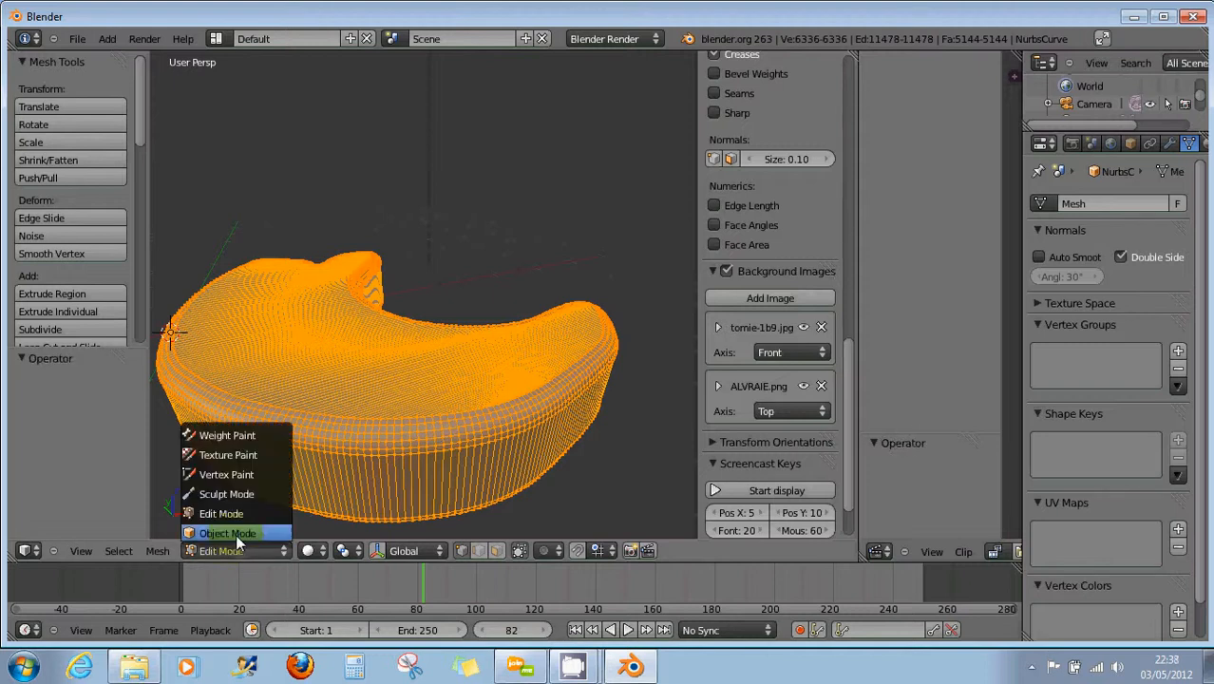
{"action": "left_click", "coordinate": [236, 534]}
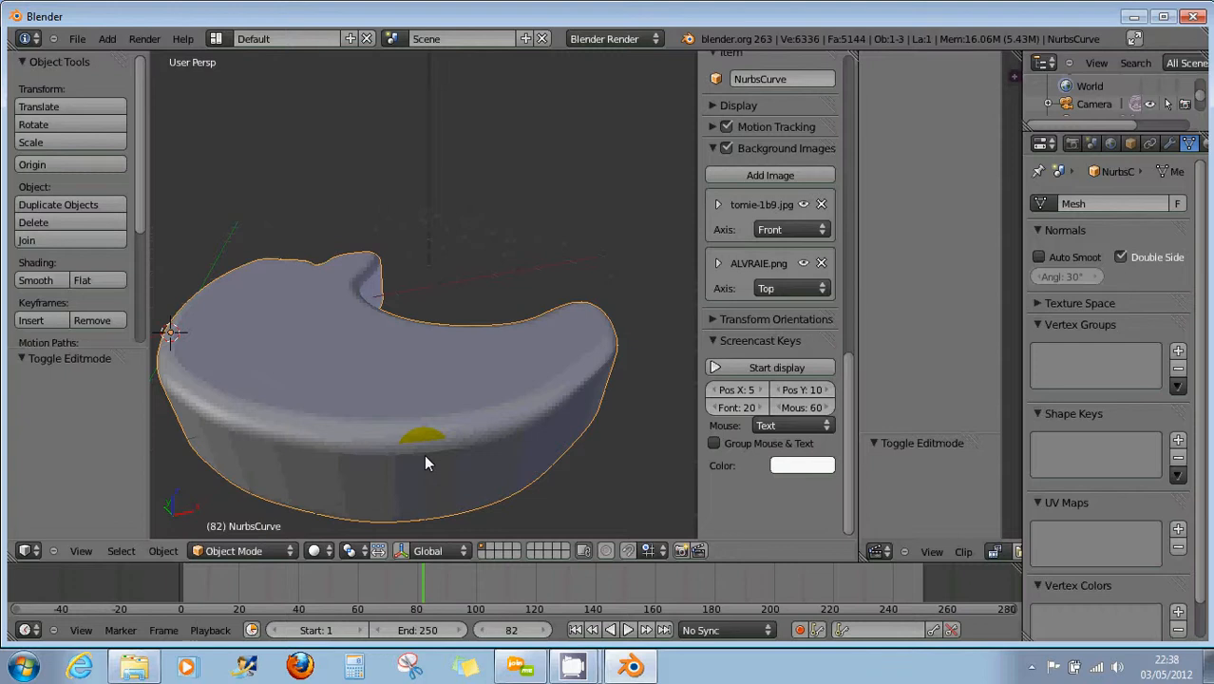
{"action": "key", "text": "ctrl+z"}
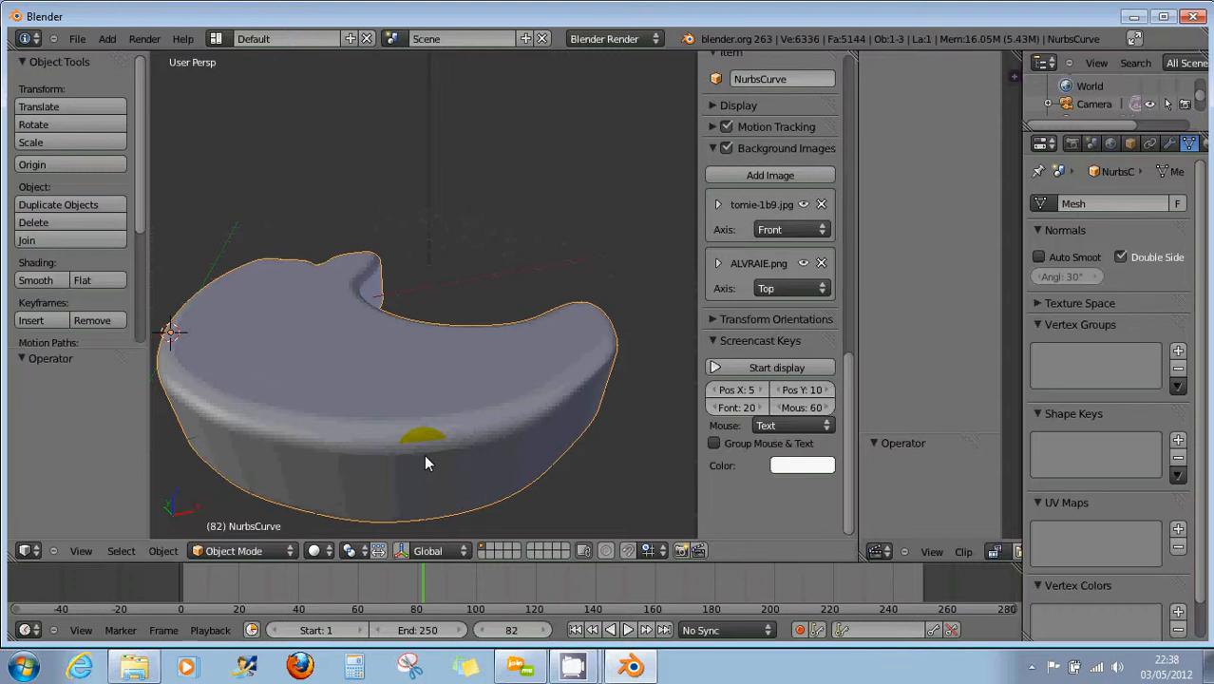
{"action": "key", "text": "ctrl+z"}
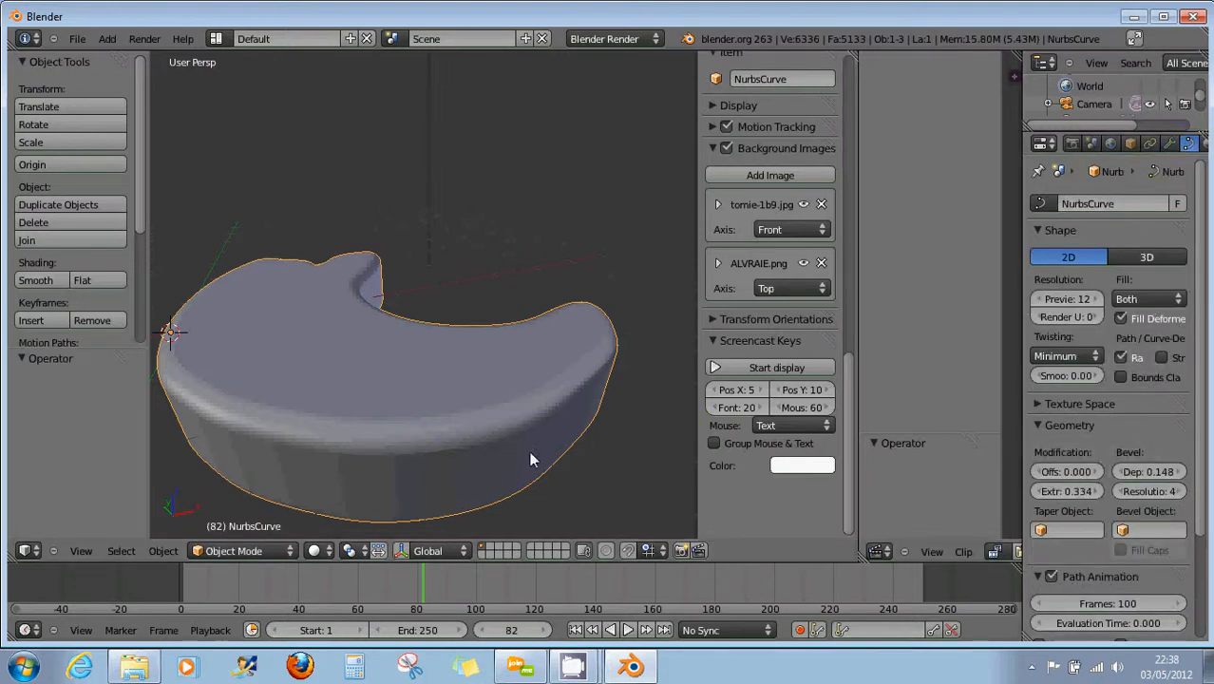
Reduce the curve's preview resolution to 1 for a lighter outline
{"action": "left_click", "coordinate": [249, 551]}
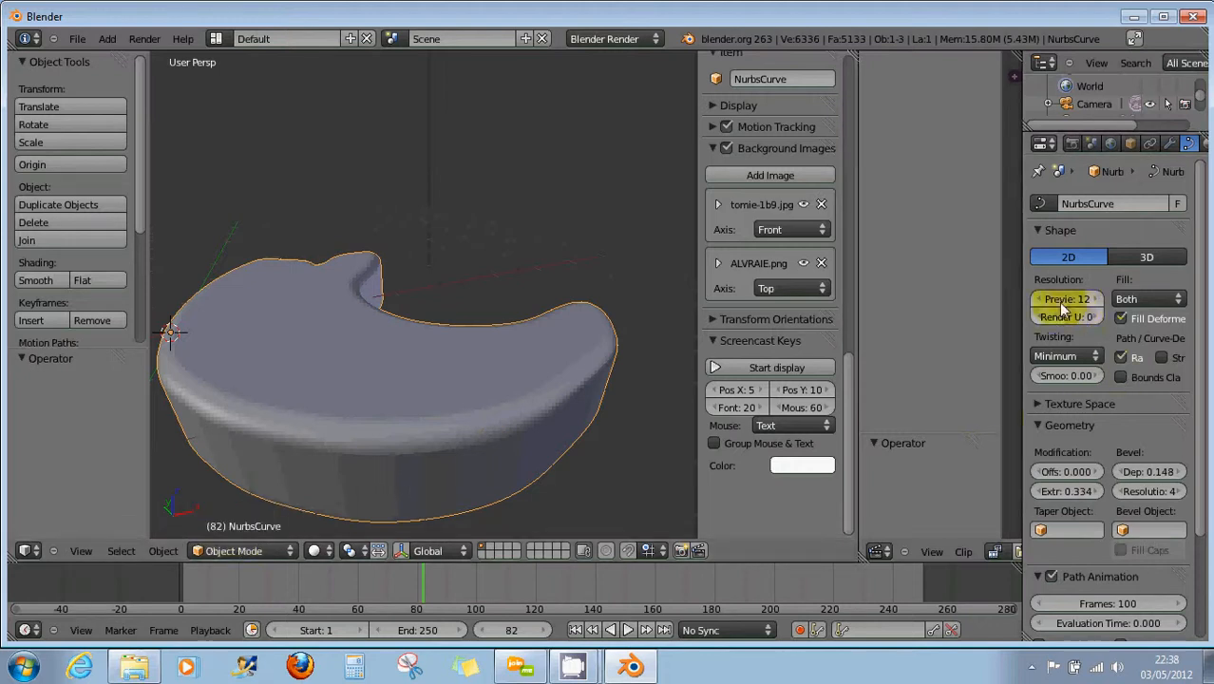
{"action": "left_click_drag", "start_coordinate": [1075, 300], "coordinate": [1039, 297]}
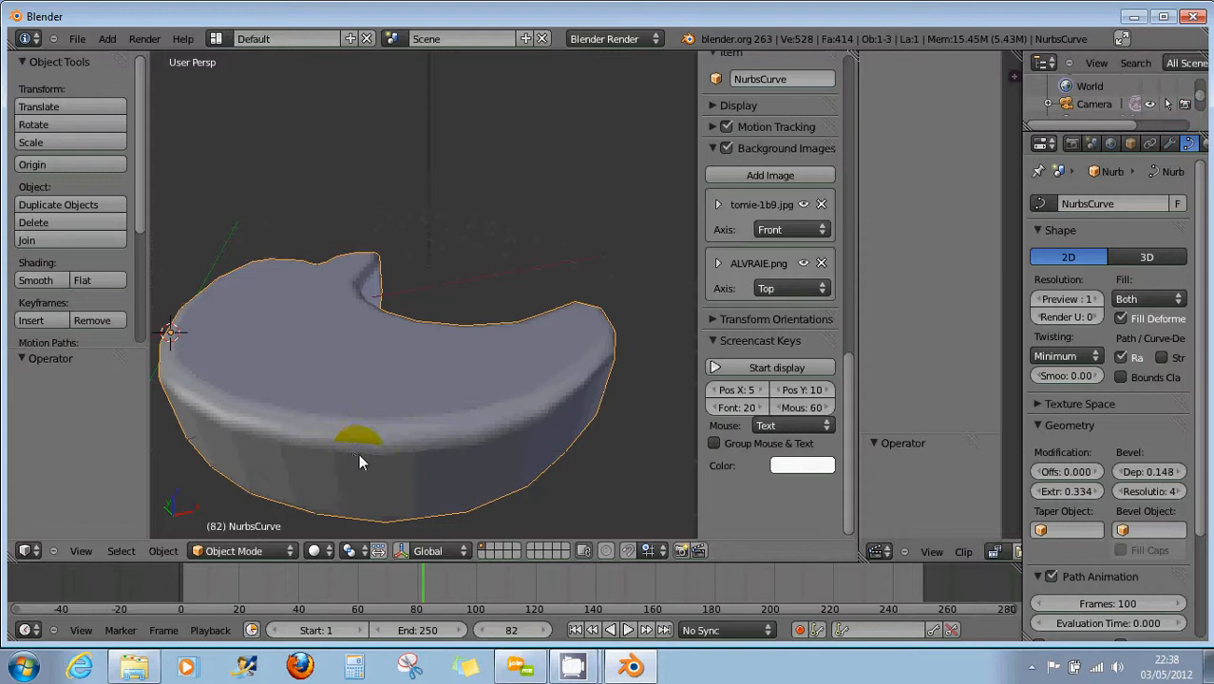
{"action": "middle_click_drag", "start_coordinate": [403, 416], "coordinate": [417, 450]}
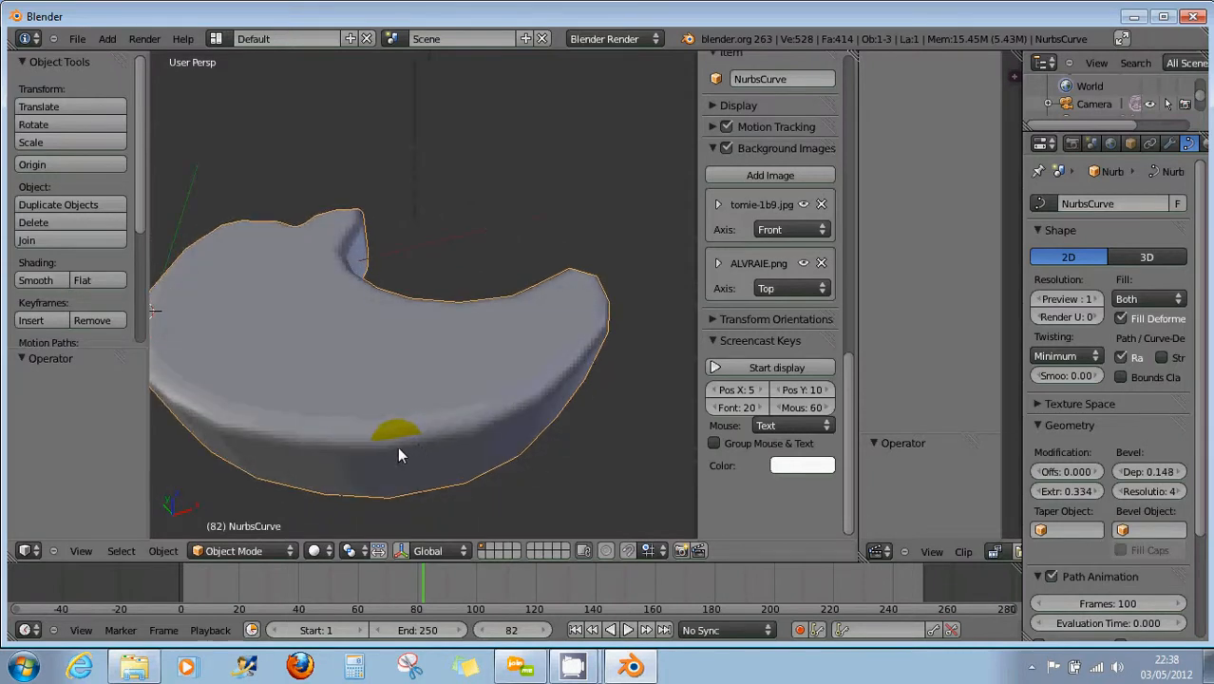
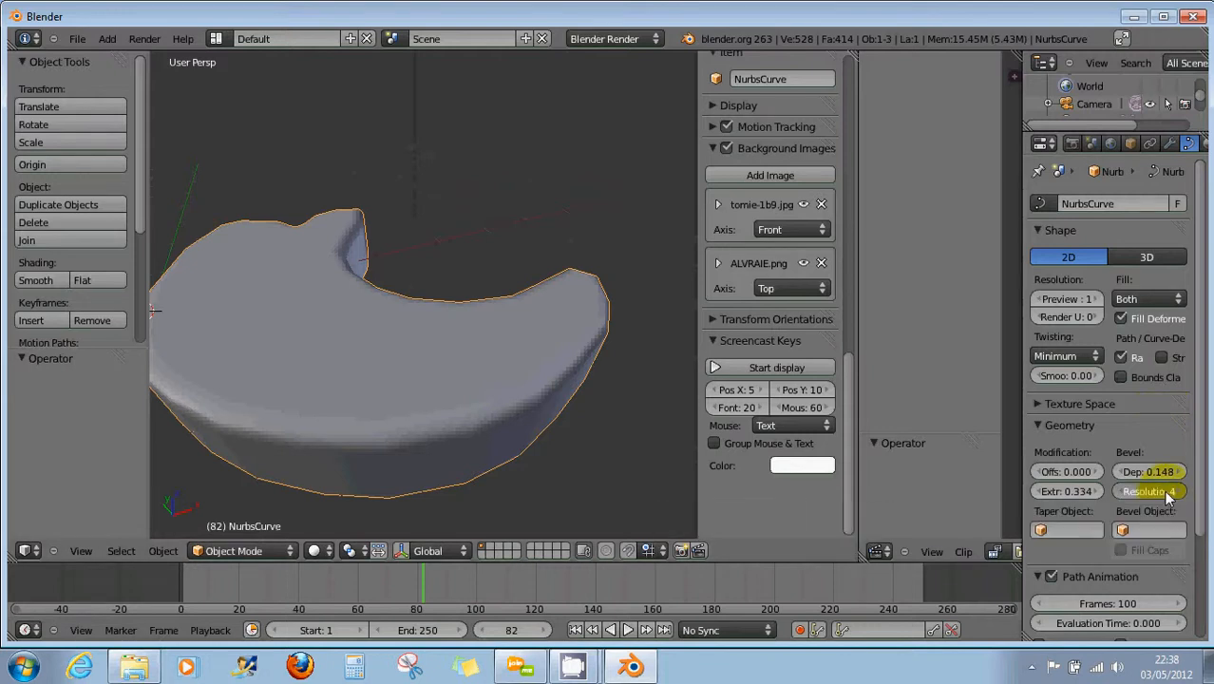
Try a bevel resolution of 1 on the curve, check the edge, and set it to 2
{"action": "left_click_drag", "start_coordinate": [1166, 493], "coordinate": [1119, 495]}
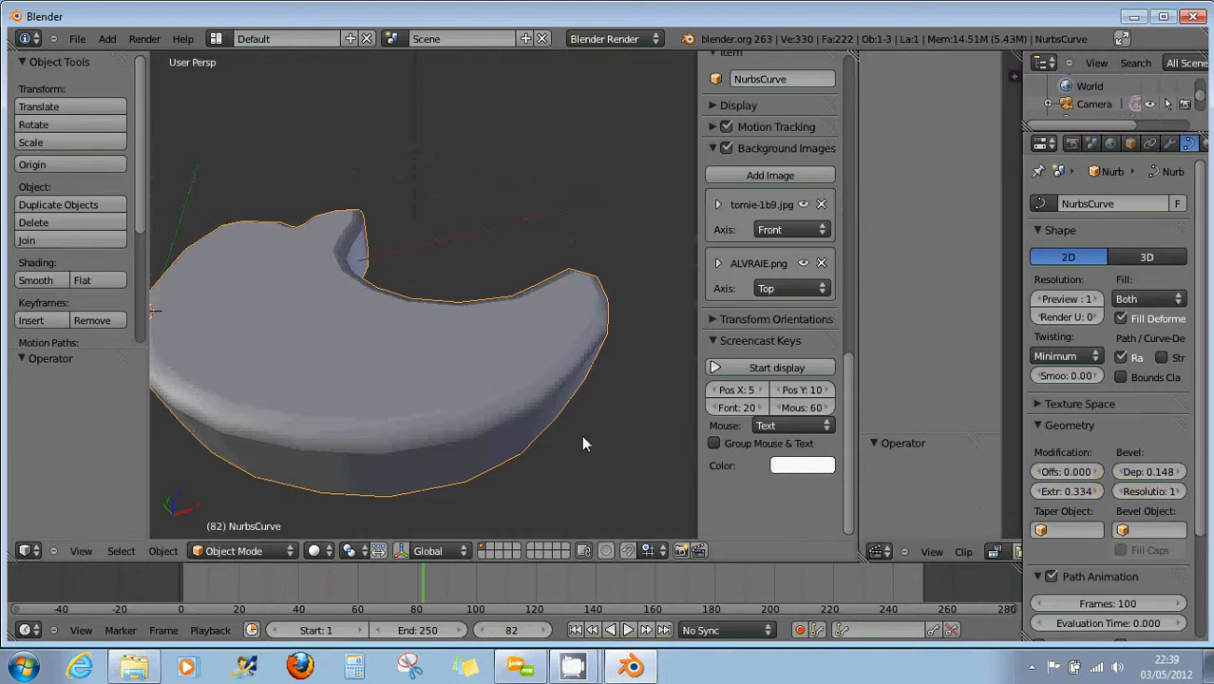
{"action": "mouse_move", "coordinate": [581, 435]}
{"action": "middle_mouse_down"}
{"action": "mouse_move", "coordinate": [599, 392]}
{"action": "mouse_move", "coordinate": [584, 414]}
{"action": "middle_mouse_up"}
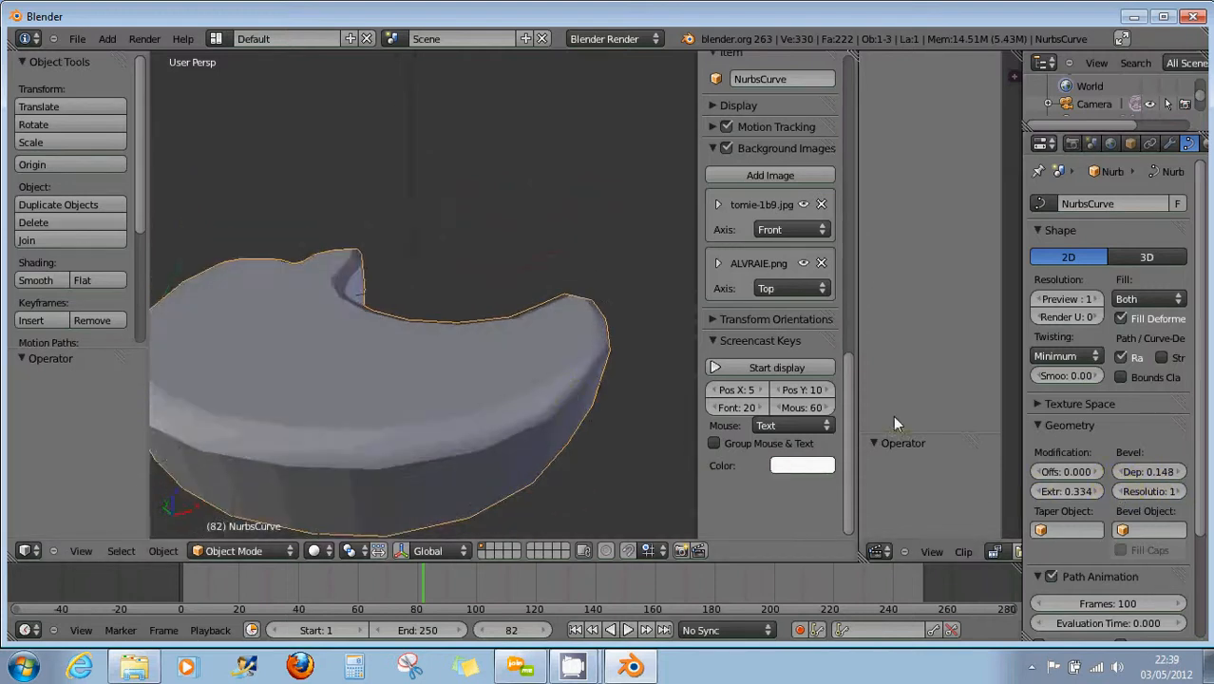
{"action": "left_click", "coordinate": [1180, 491]}
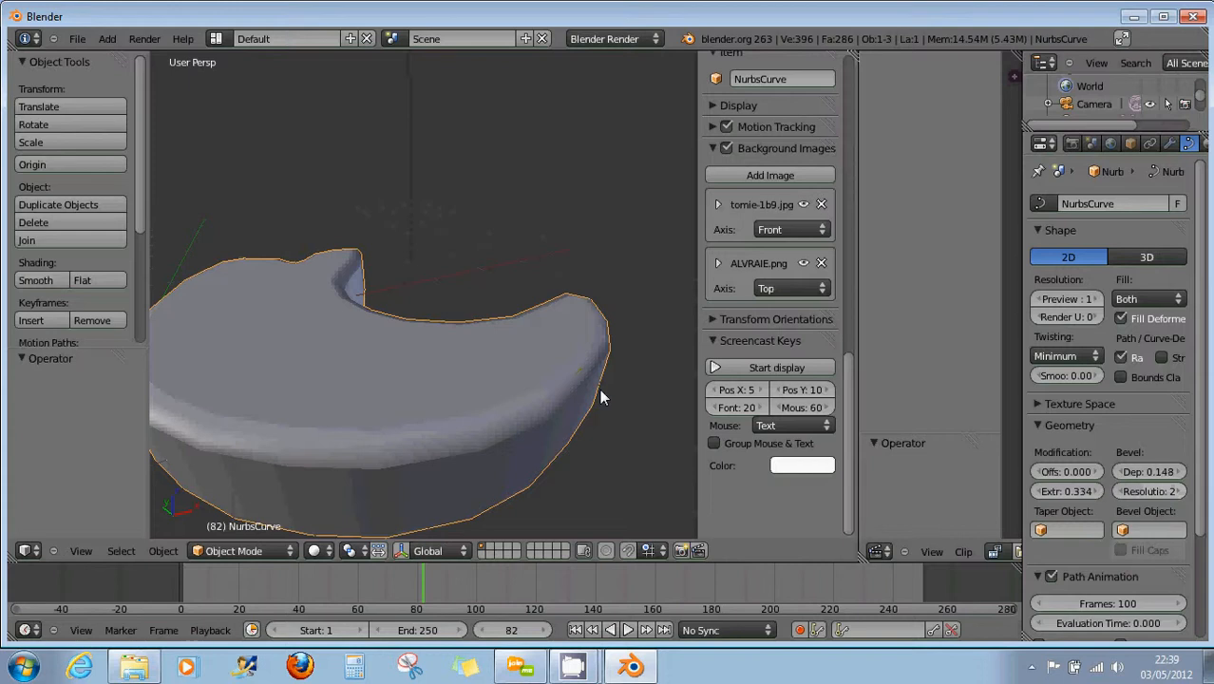
Convert the simplified curve to a mesh and open it in Edit Mode to inspect its faces
{"action": "left_click", "coordinate": [164, 551]}
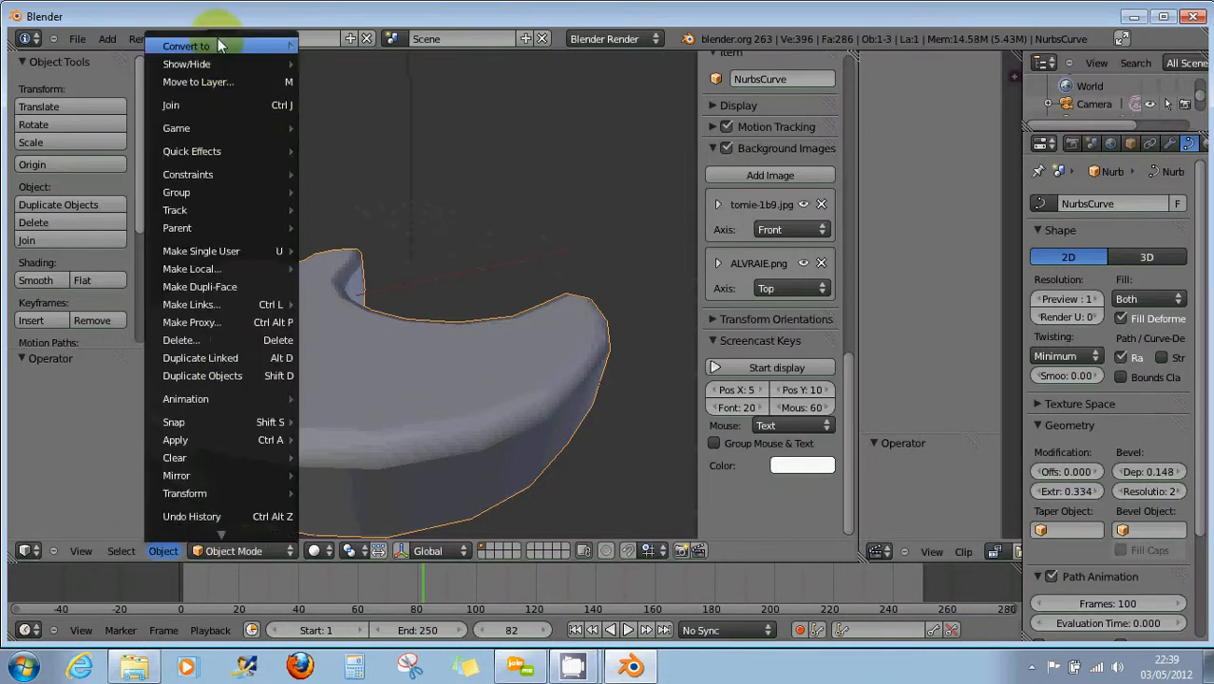
{"action": "mouse_move", "coordinate": [217, 43]}
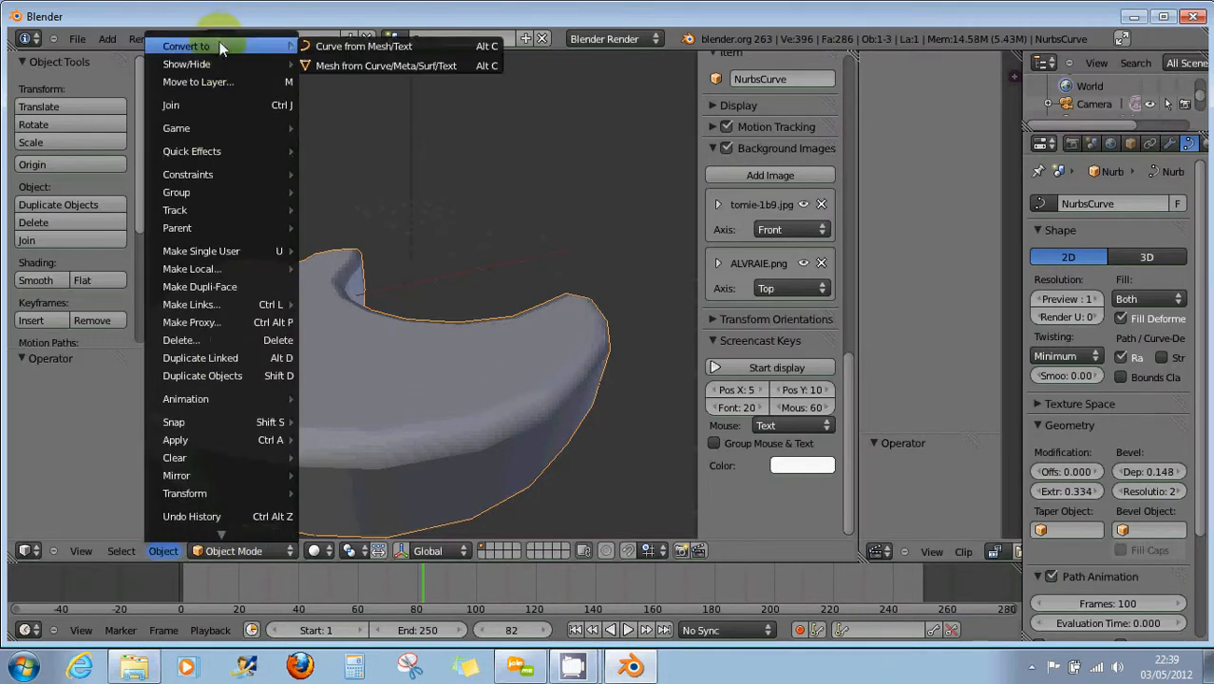
{"action": "left_click", "coordinate": [358, 64]}
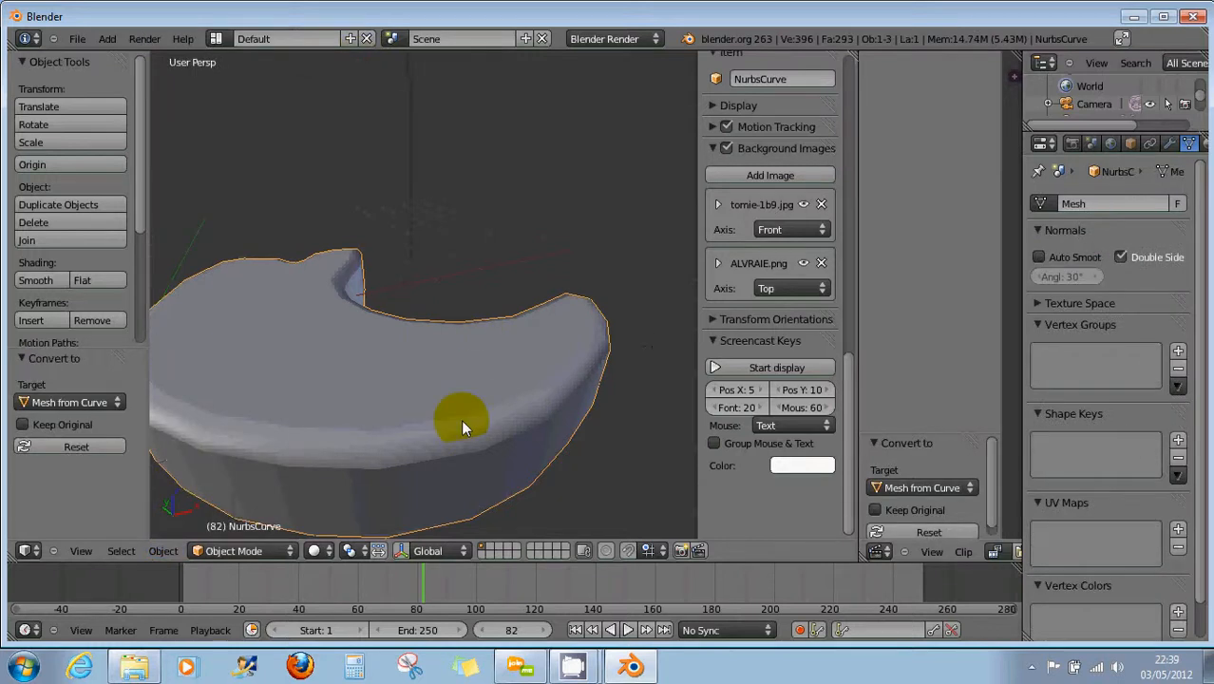
{"action": "left_click", "coordinate": [227, 551]}
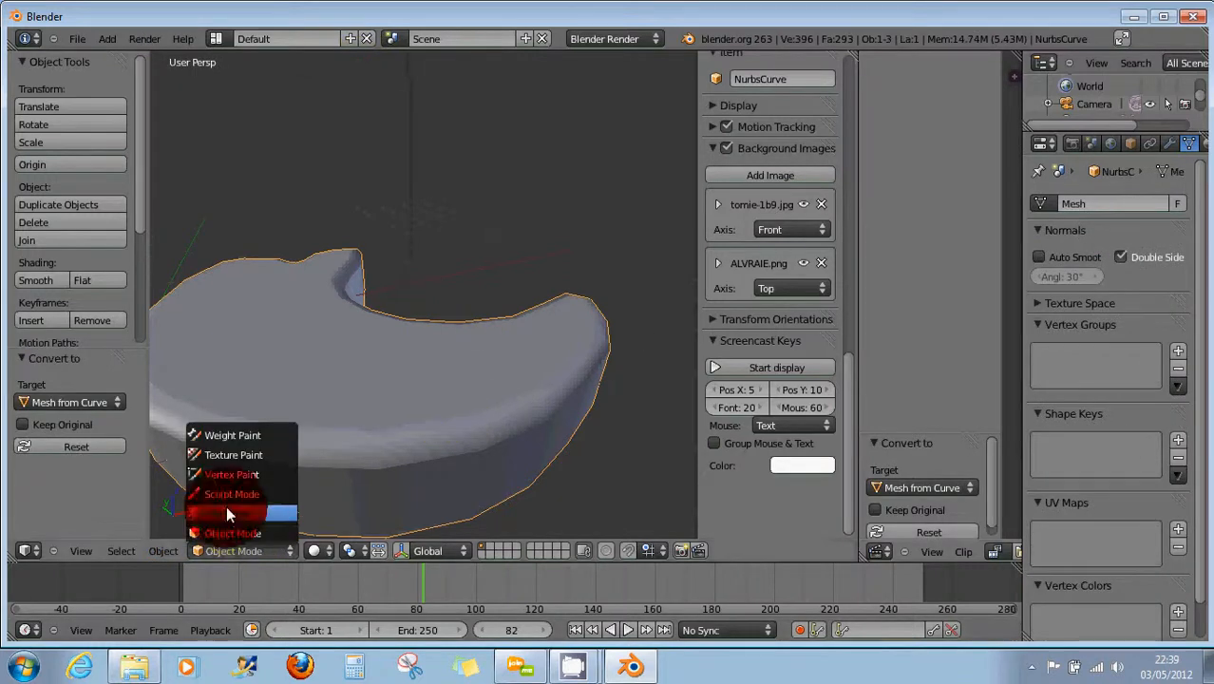
{"action": "left_click", "coordinate": [226, 511]}
{"action": "middle_click_drag", "start_coordinate": [391, 458], "coordinate": [440, 480]}
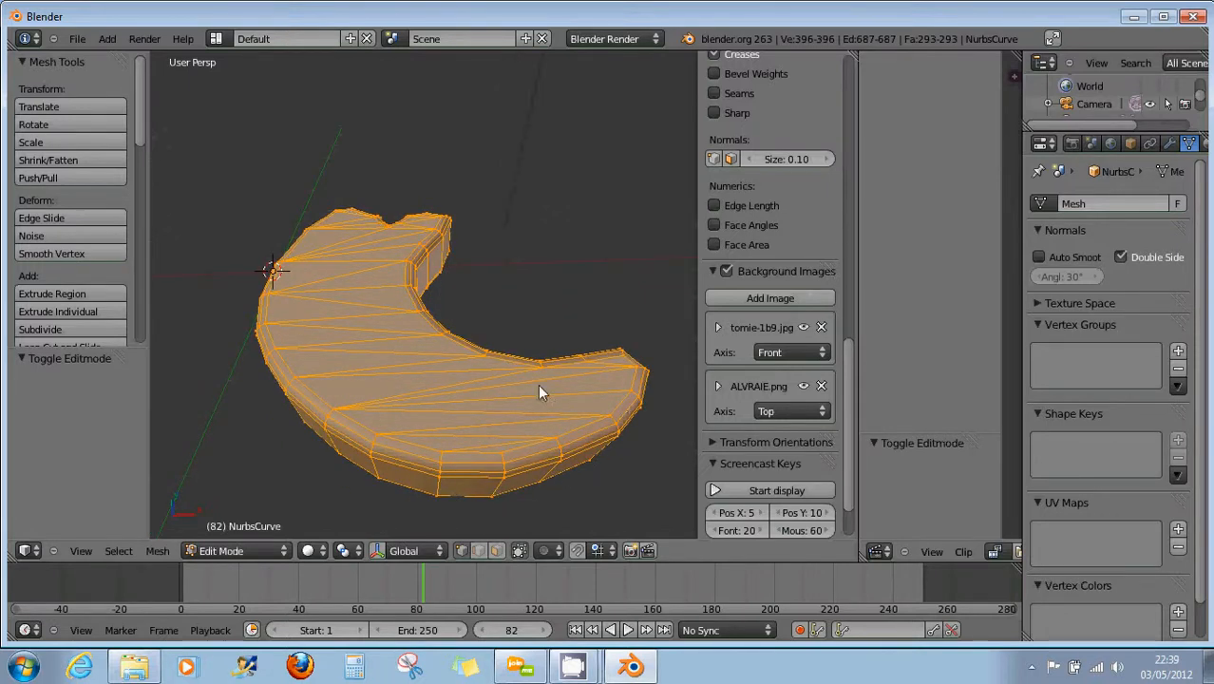
{"action": "middle_click_drag", "start_coordinate": [519, 461], "coordinate": [502, 429]}
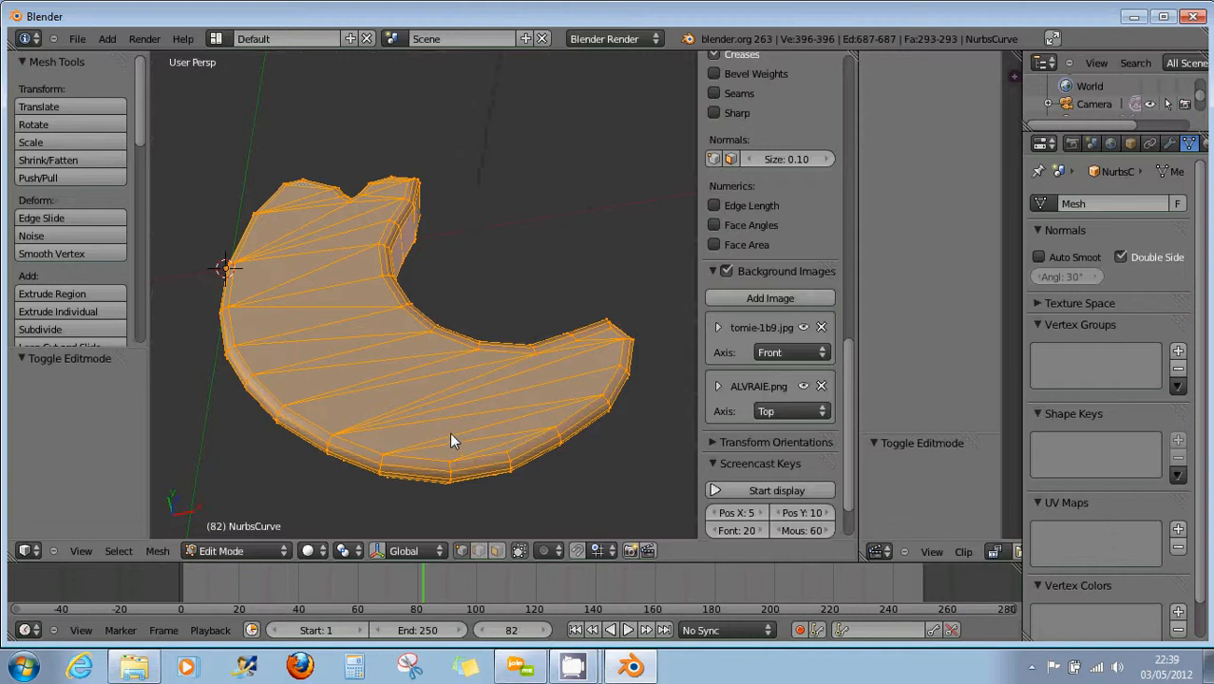
Triangulate all selected faces of the crescent mesh
{"action": "left_click", "coordinate": [159, 553]}
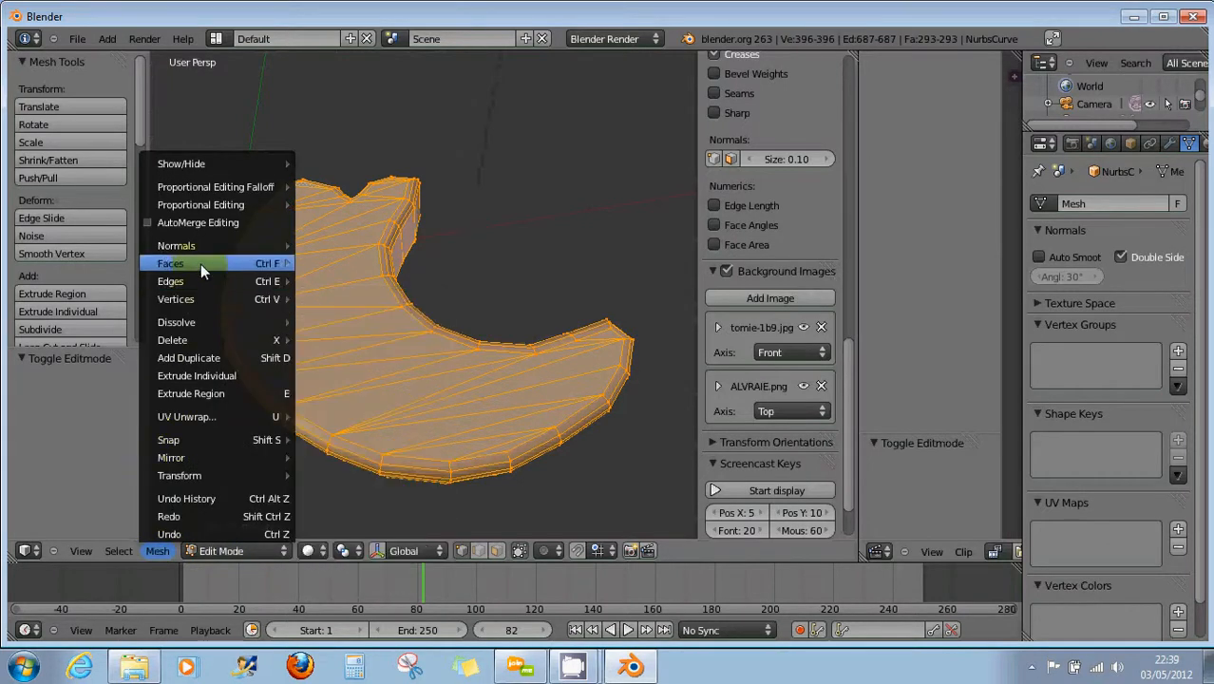
{"action": "mouse_move", "coordinate": [201, 264]}
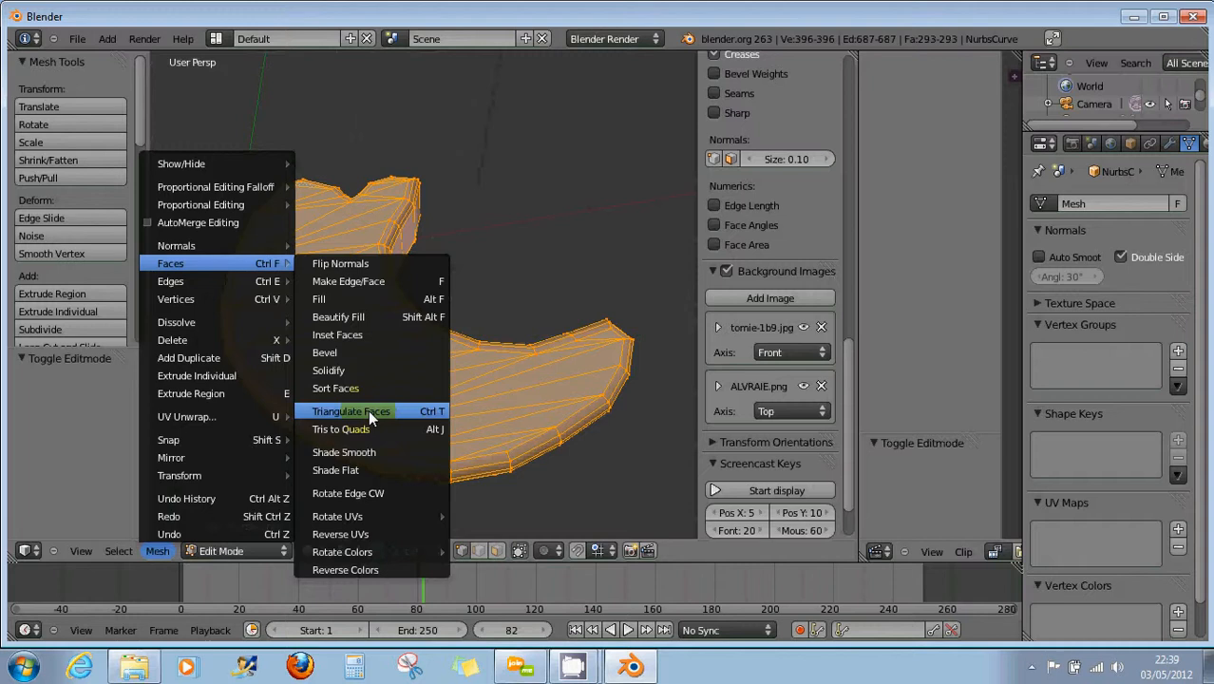
{"action": "left_click", "coordinate": [417, 411]}
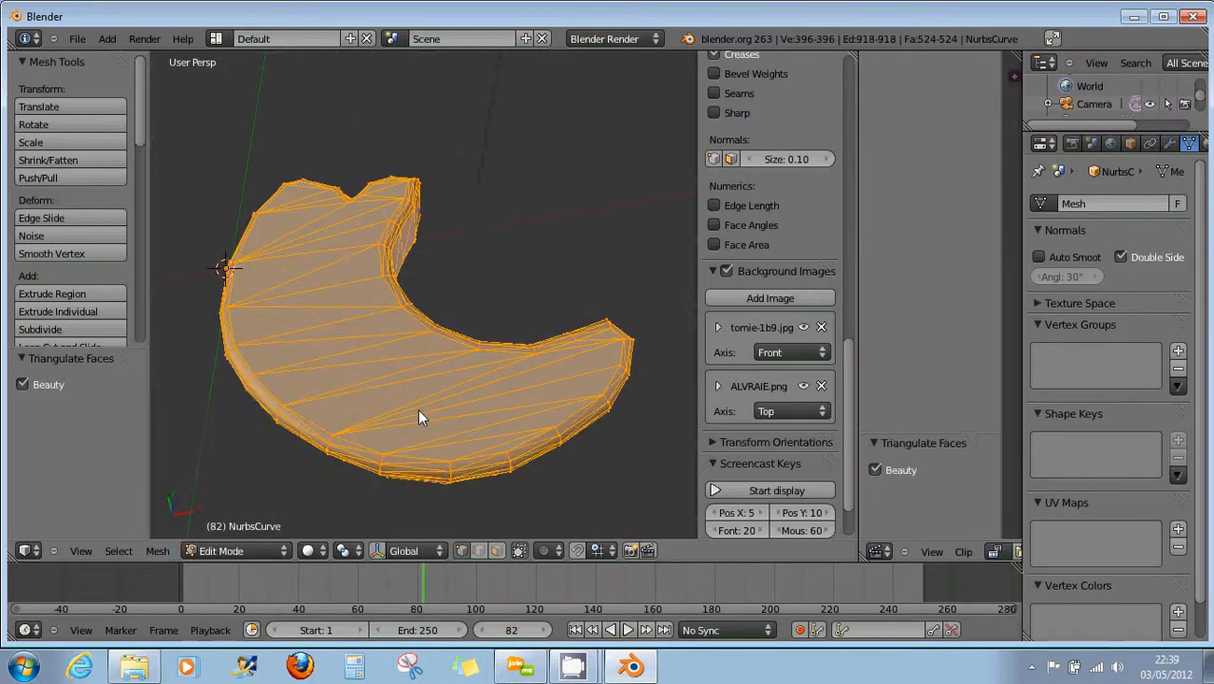
Convert the triangles of the whole crescent mesh to quads with Tris to Quads
{"action": "left_click", "coordinate": [160, 551]}
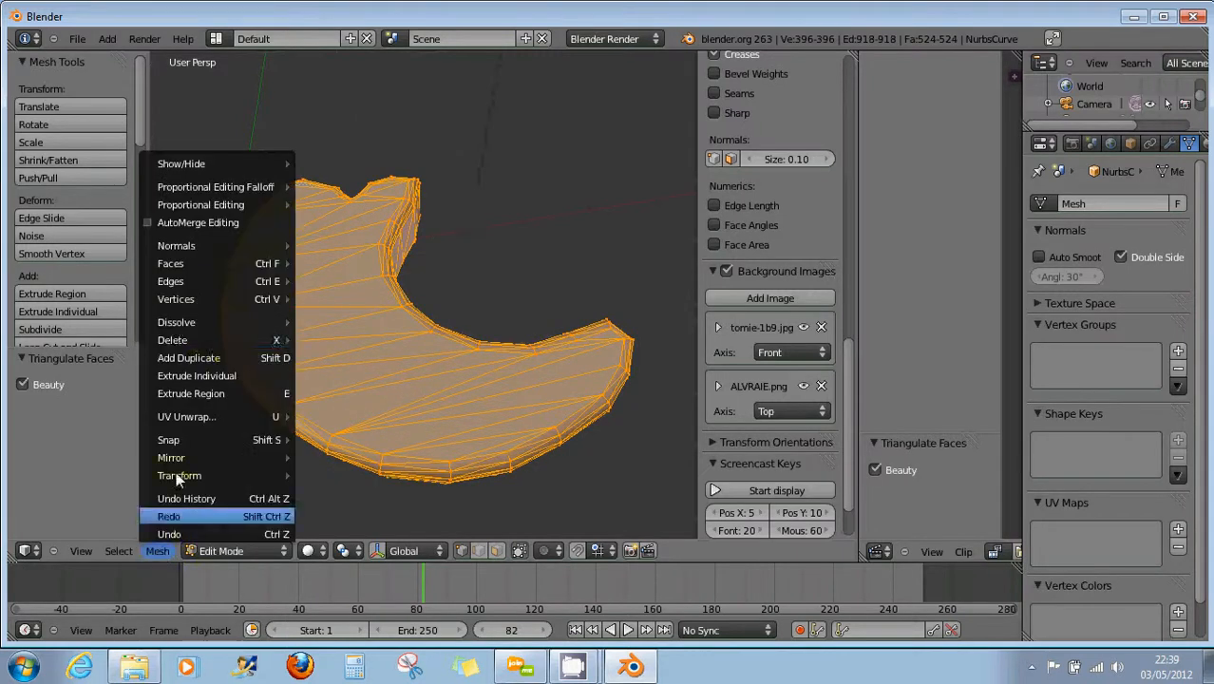
{"action": "mouse_move", "coordinate": [224, 263]}
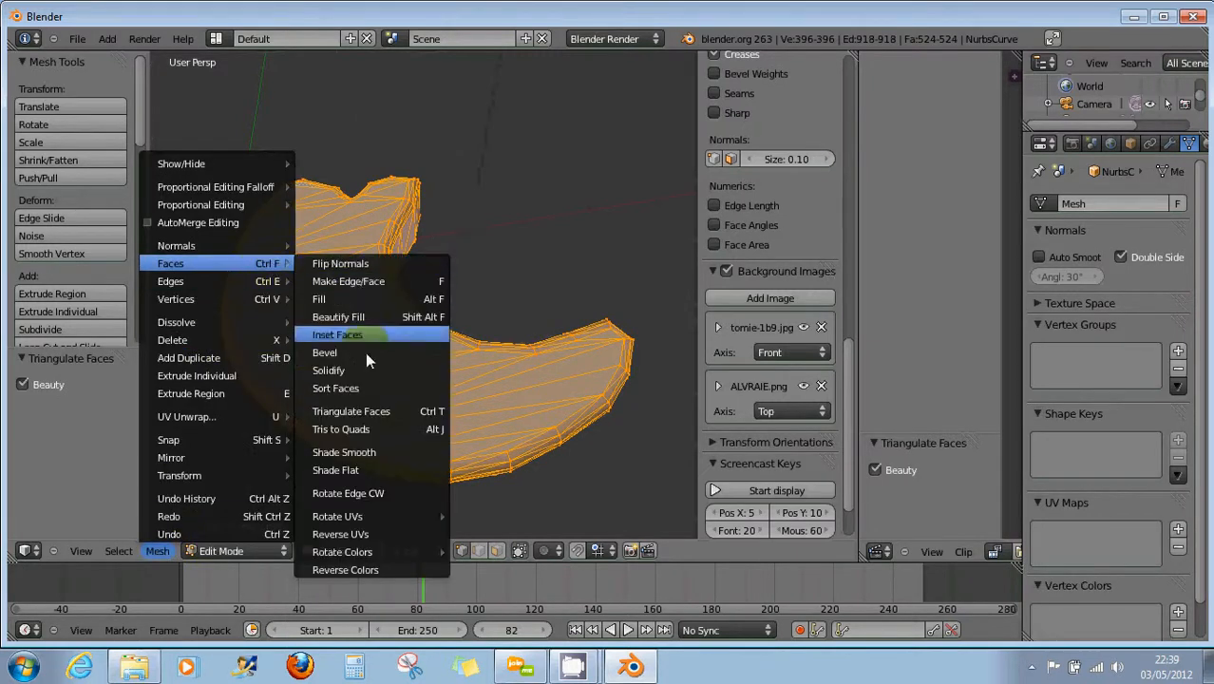
{"action": "left_click", "coordinate": [368, 429]}
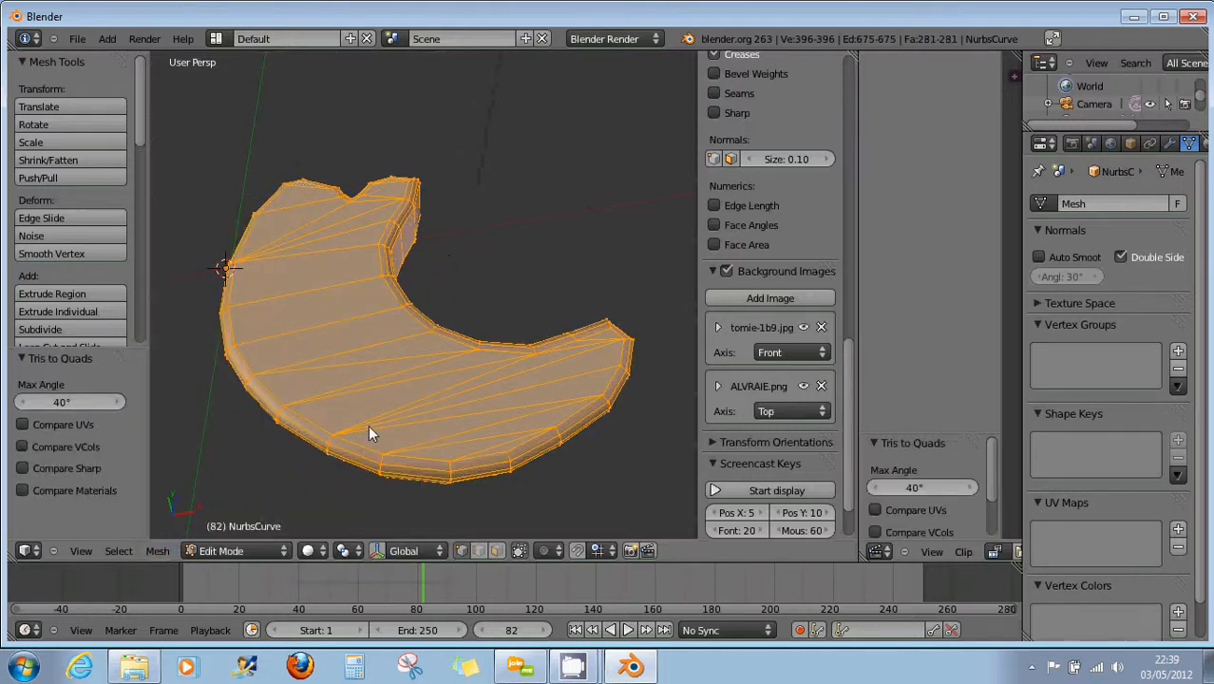
Dissolve two diagonal edges on the crescent's top face near its lower outer rim, working in edge select mode
{"action": "scroll", "coordinate": [479, 413], "scroll_direction": "up", "scroll_amount": 4}
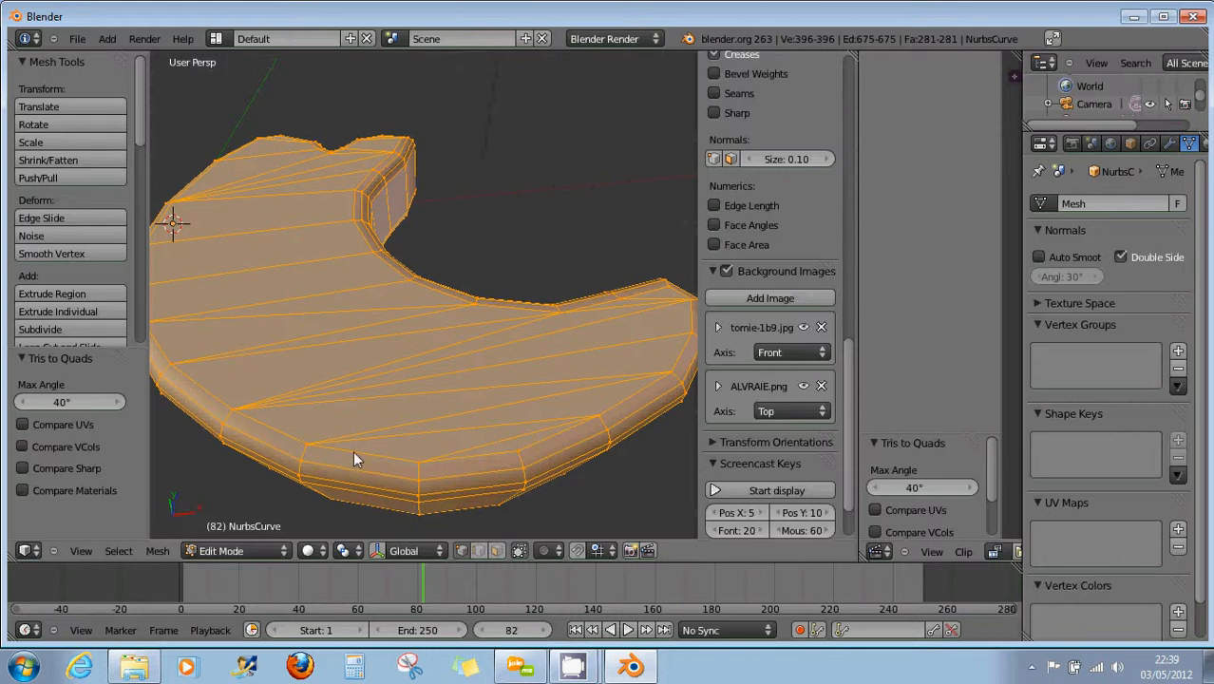
{"action": "right_click", "coordinate": [515, 436]}
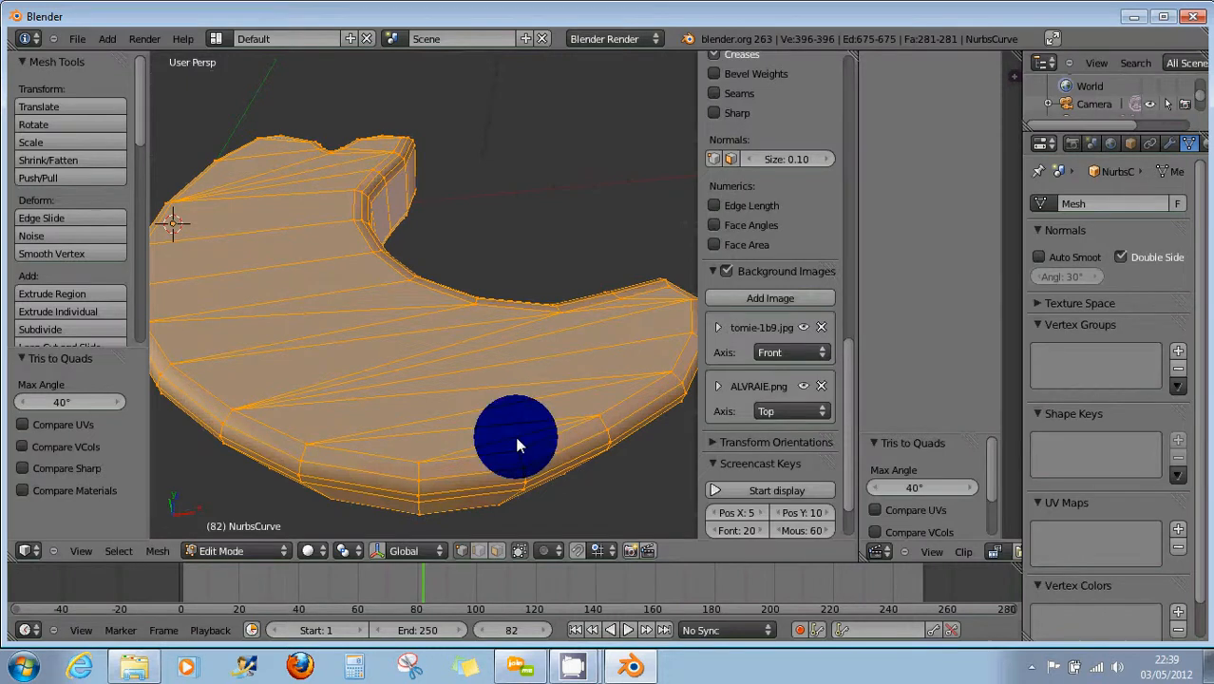
{"action": "left_click", "coordinate": [480, 551]}
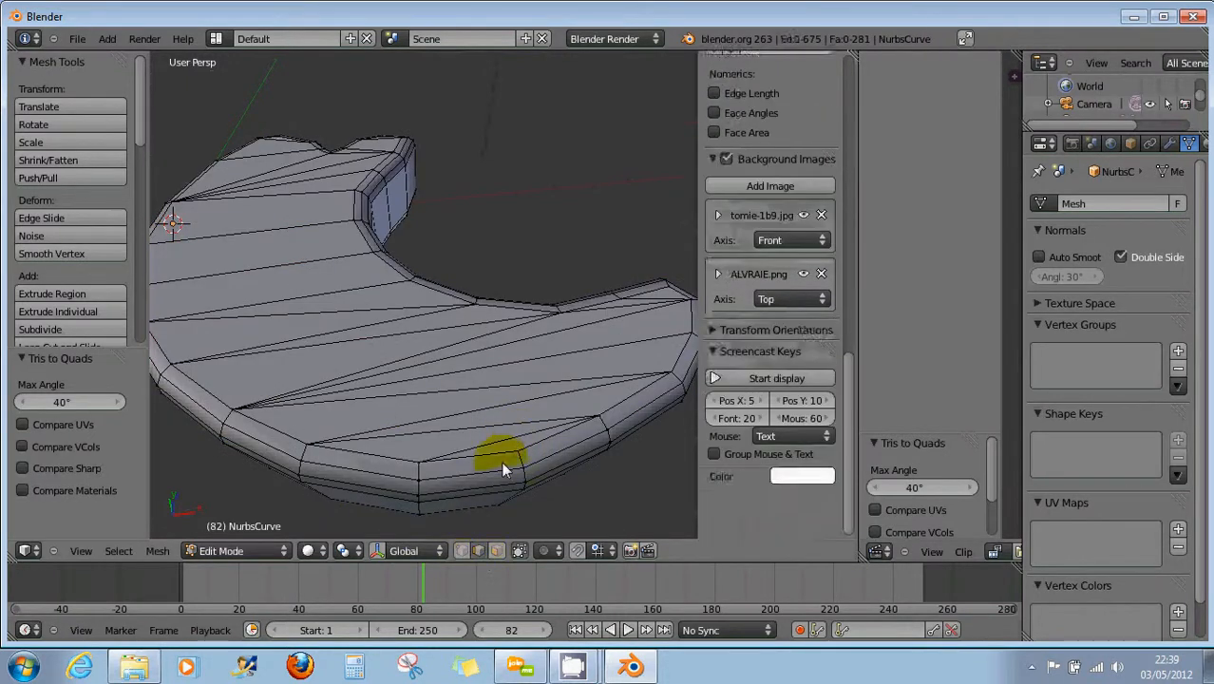
{"action": "right_click", "coordinate": [500, 441]}
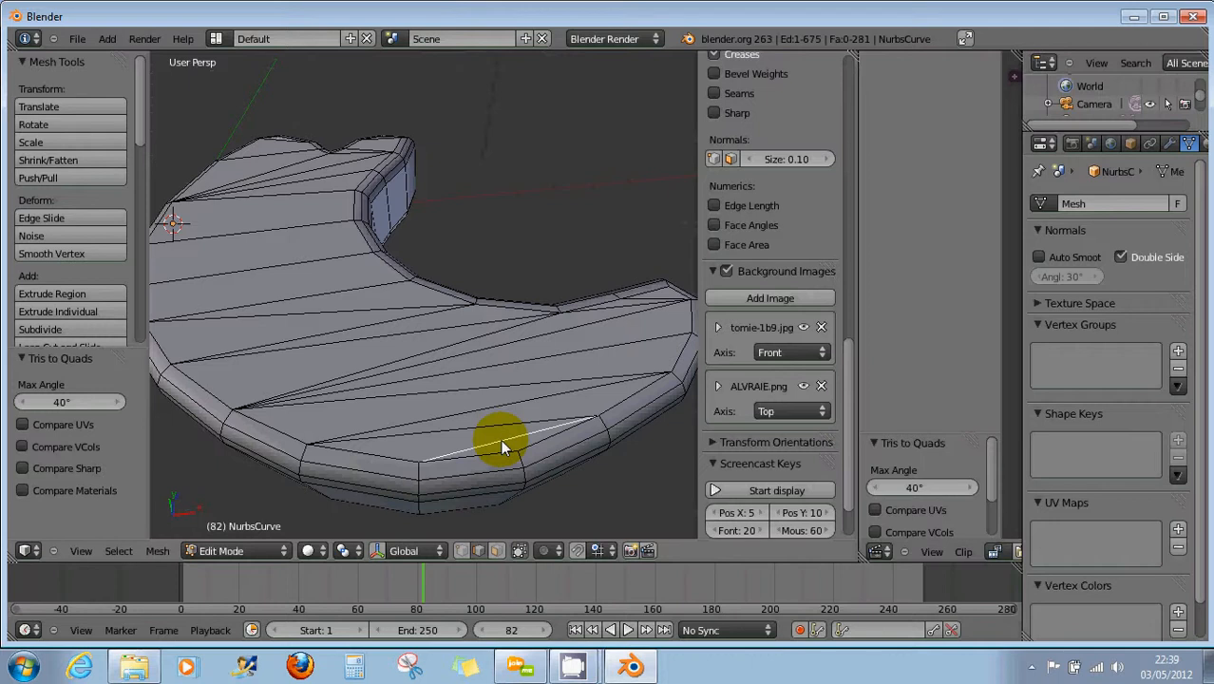
{"action": "key", "text": "x"}
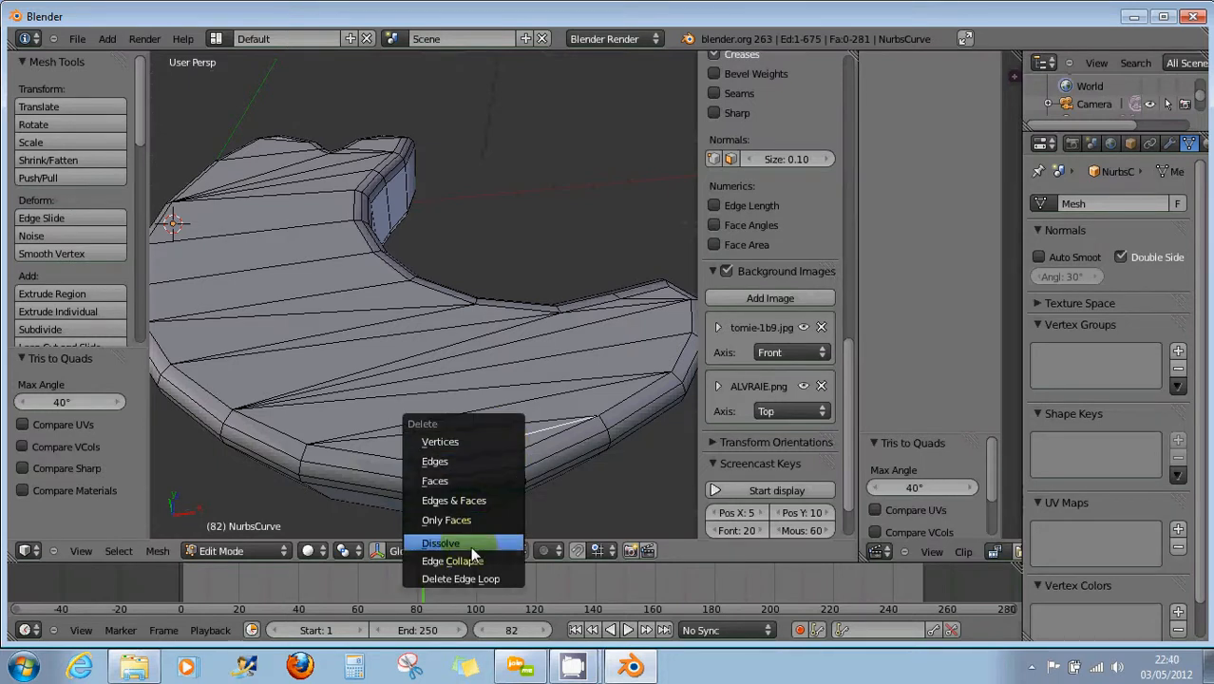
{"action": "left_click", "coordinate": [469, 544]}
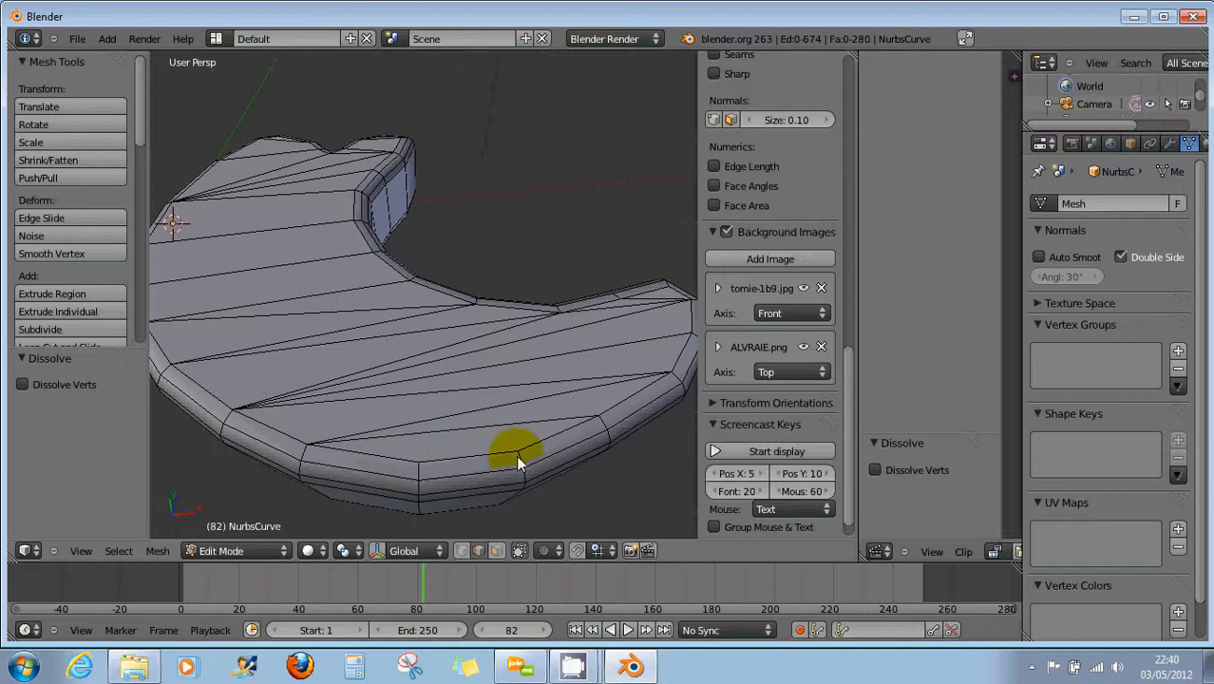
{"action": "right_click", "coordinate": [503, 405]}
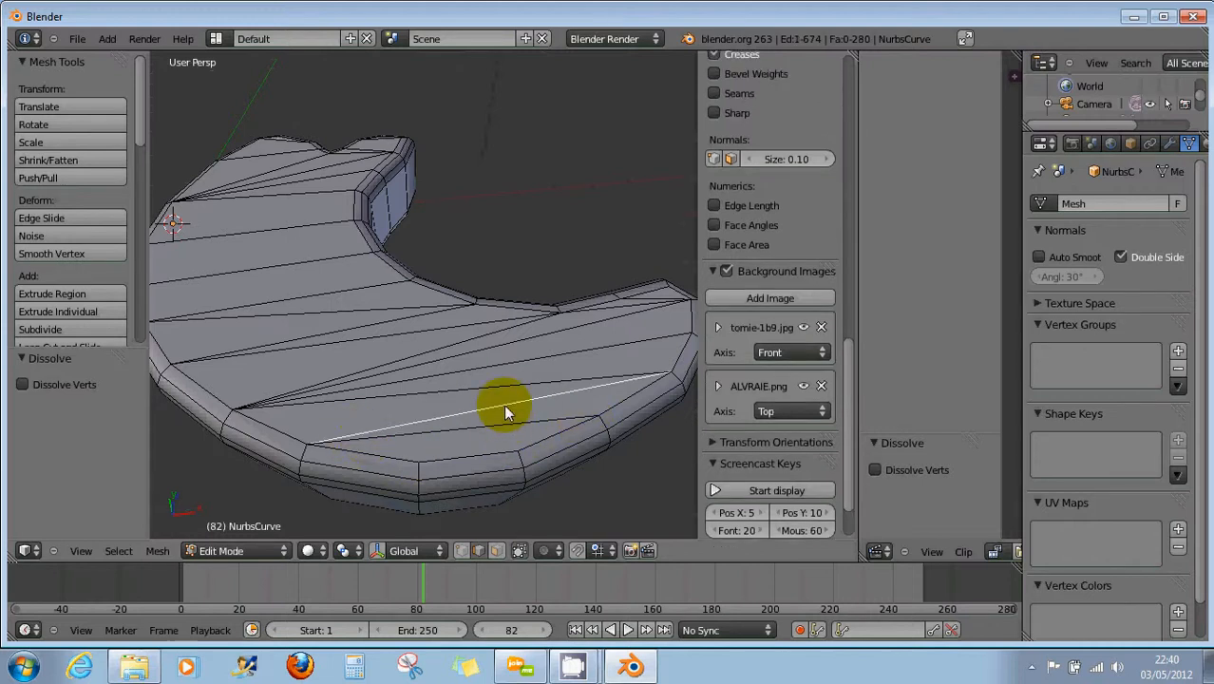
{"action": "key", "text": "x"}
{"action": "left_click", "coordinate": [503, 403]}
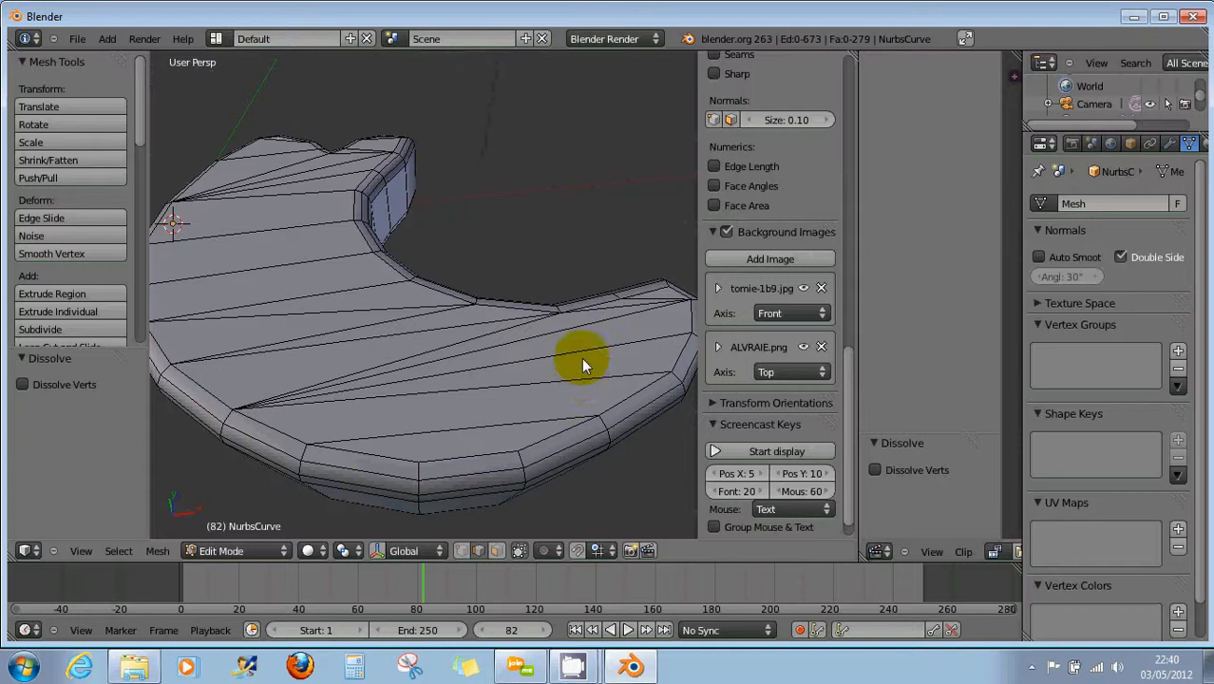
Try to convert the remaining triangles to quads on only the crescent's top faces, selected in face select mode
{"action": "right_click", "coordinate": [581, 355]}
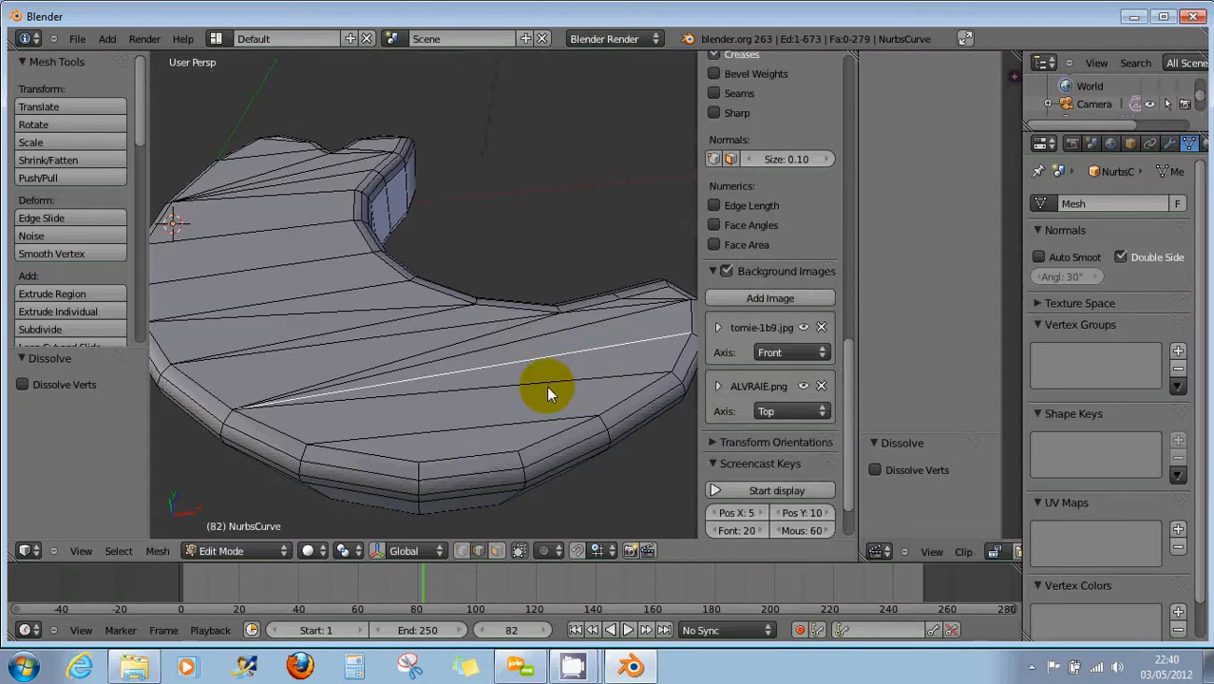
{"action": "mouse_move", "coordinate": [538, 382]}
{"action": "middle_mouse_down"}
{"action": "mouse_move", "coordinate": [529, 406]}
{"action": "mouse_move", "coordinate": [464, 386]}
{"action": "mouse_move", "coordinate": [504, 387]}
{"action": "mouse_move", "coordinate": [505, 350]}
{"action": "mouse_move", "coordinate": [511, 376]}
{"action": "mouse_move", "coordinate": [542, 370]}
{"action": "middle_mouse_up"}
{"action": "scroll", "coordinate": [527, 404], "scroll_direction": "down", "scroll_amount": 3}
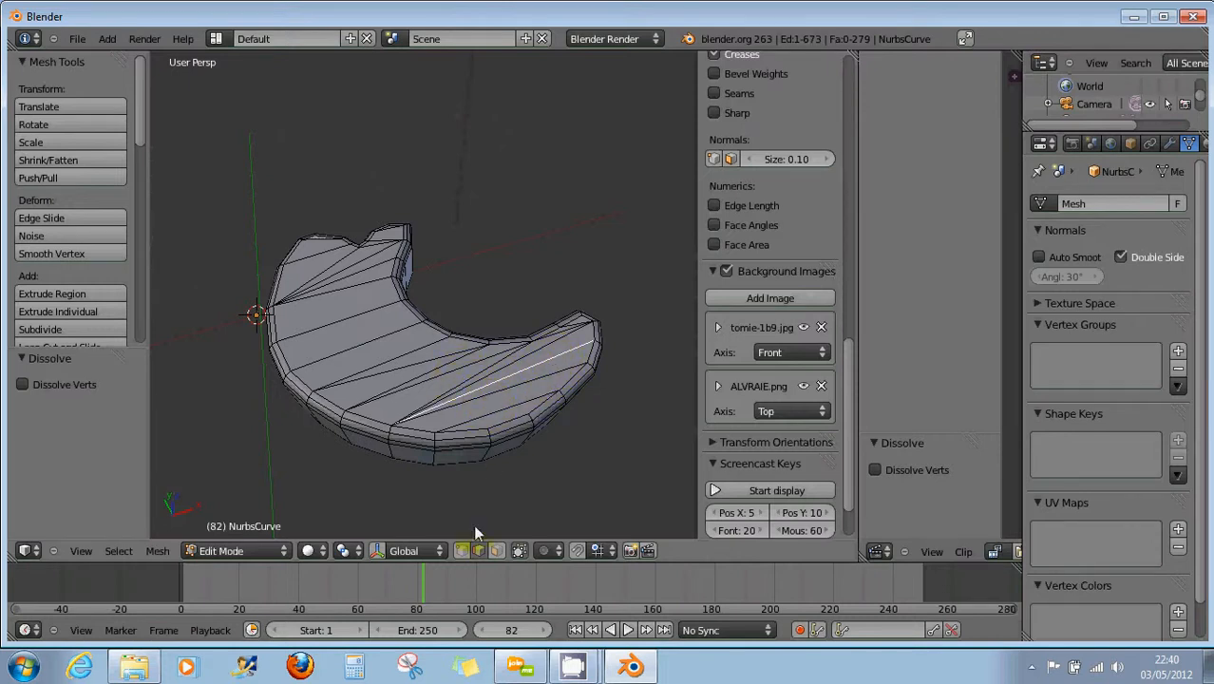
{"action": "left_click", "coordinate": [495, 551]}
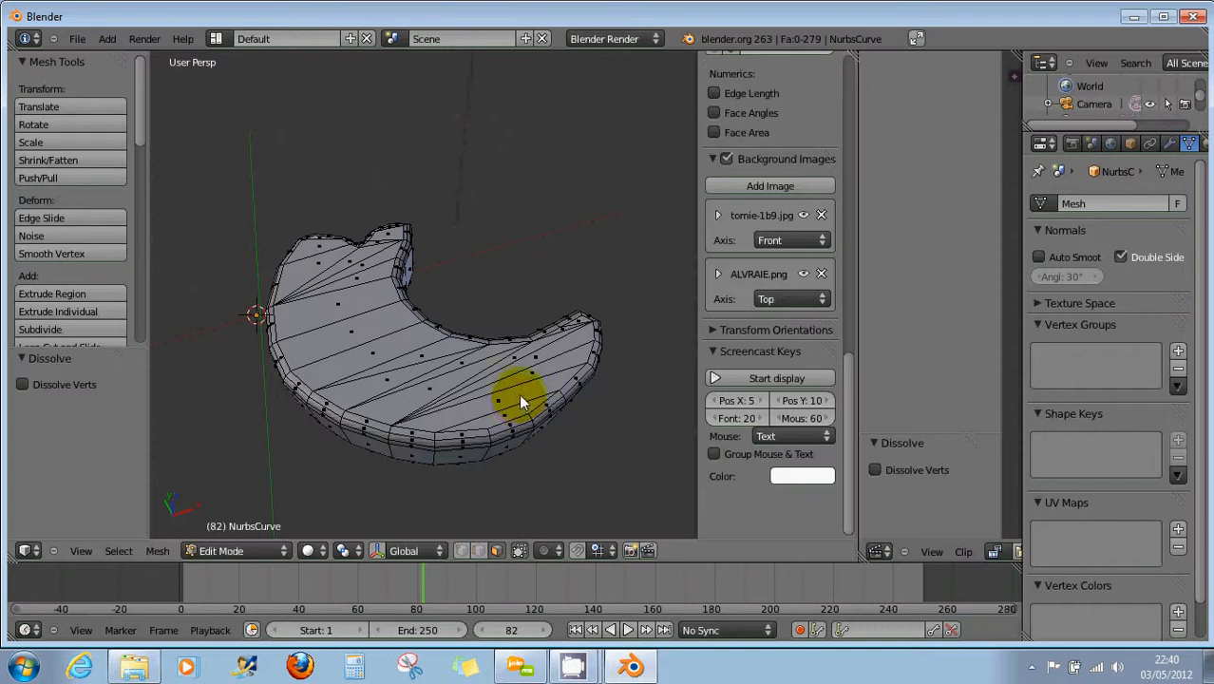
{"action": "mouse_move", "coordinate": [520, 376]}
{"action": "left_mouse_down"}
{"action": "mouse_move", "coordinate": [479, 387]}
{"action": "mouse_move", "coordinate": [397, 367]}
{"action": "mouse_move", "coordinate": [294, 309]}
{"action": "mouse_move", "coordinate": [318, 274]}
{"action": "left_mouse_up"}
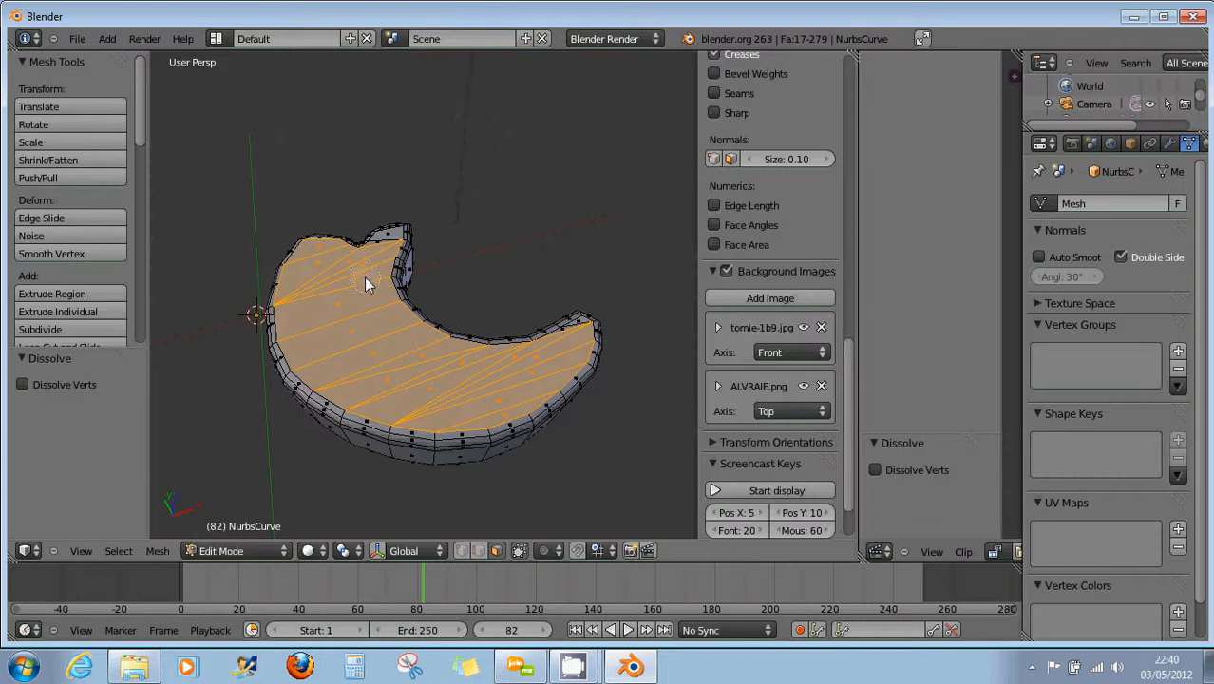
{"action": "left_click_drag", "start_coordinate": [383, 247], "coordinate": [389, 249]}
{"action": "left_click", "coordinate": [156, 551]}
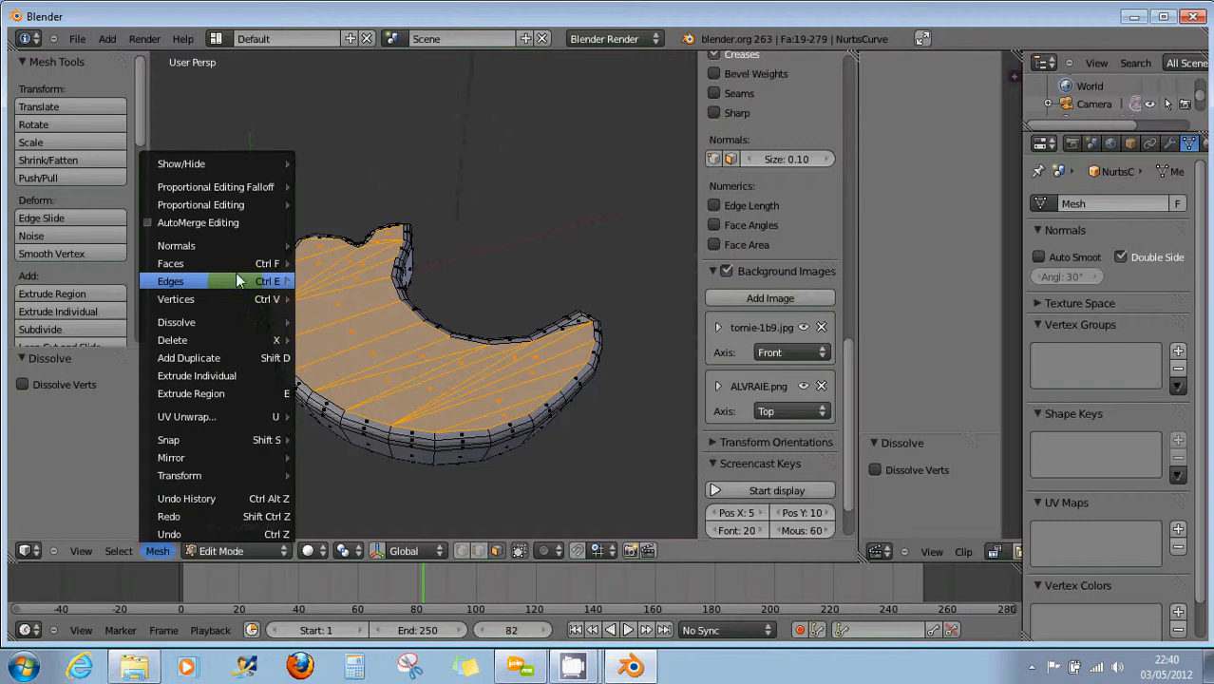
{"action": "mouse_move", "coordinate": [235, 264]}
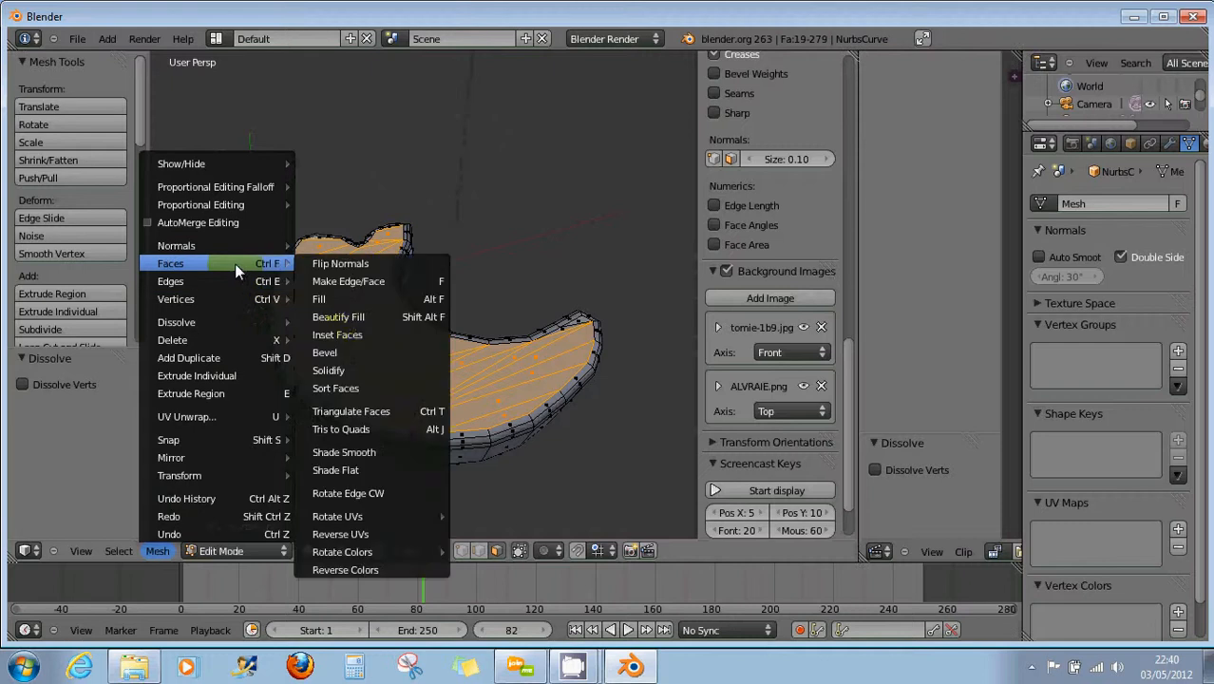
{"action": "left_click", "coordinate": [377, 429]}
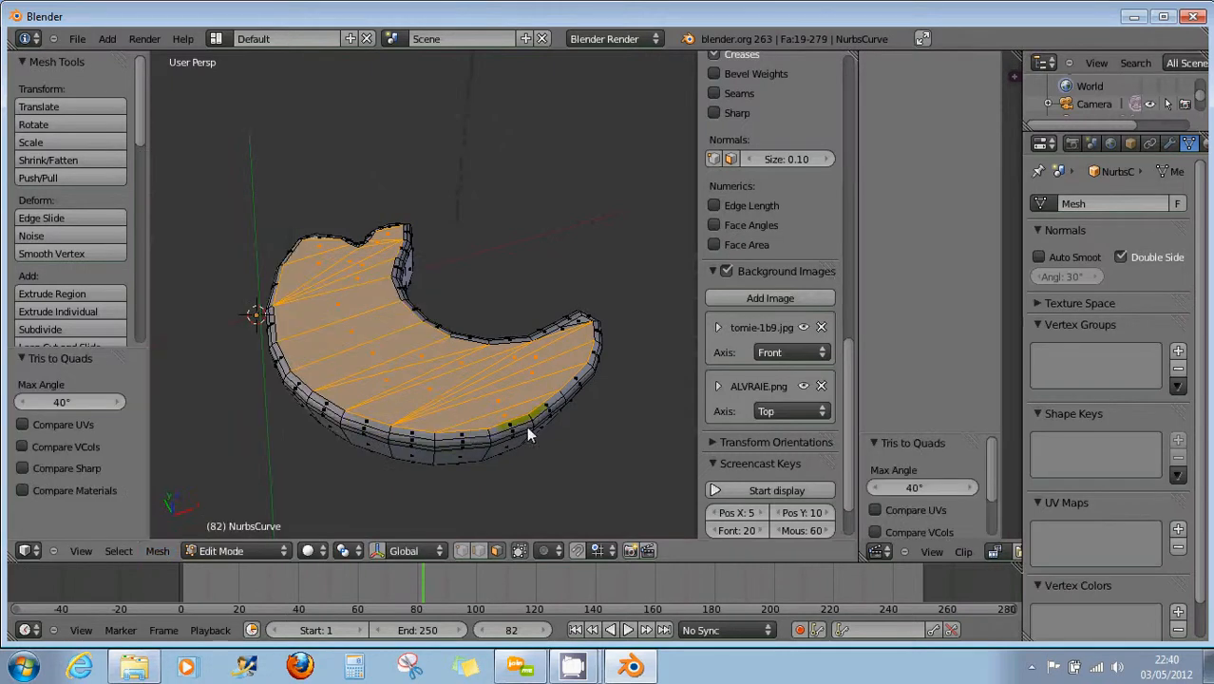
Dissolve two diagonal edges across the middle of the crescent's top face, working in edge select mode
{"action": "left_click", "coordinate": [494, 551]}
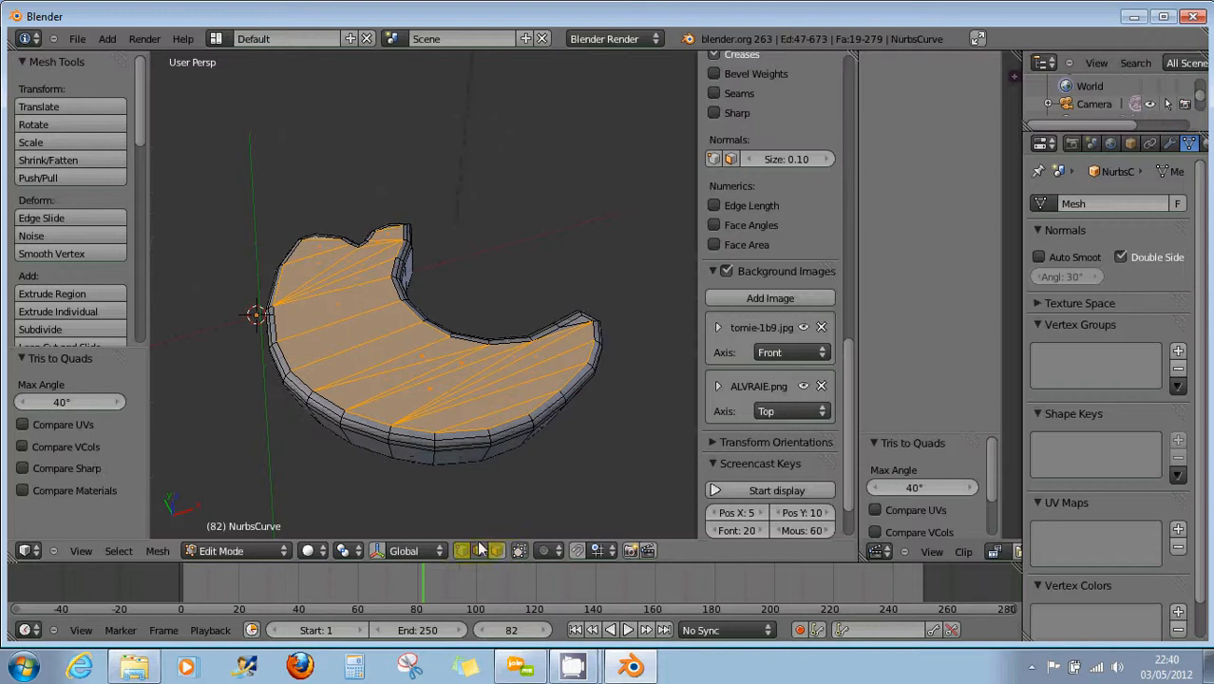
{"action": "right_click", "coordinate": [415, 360]}
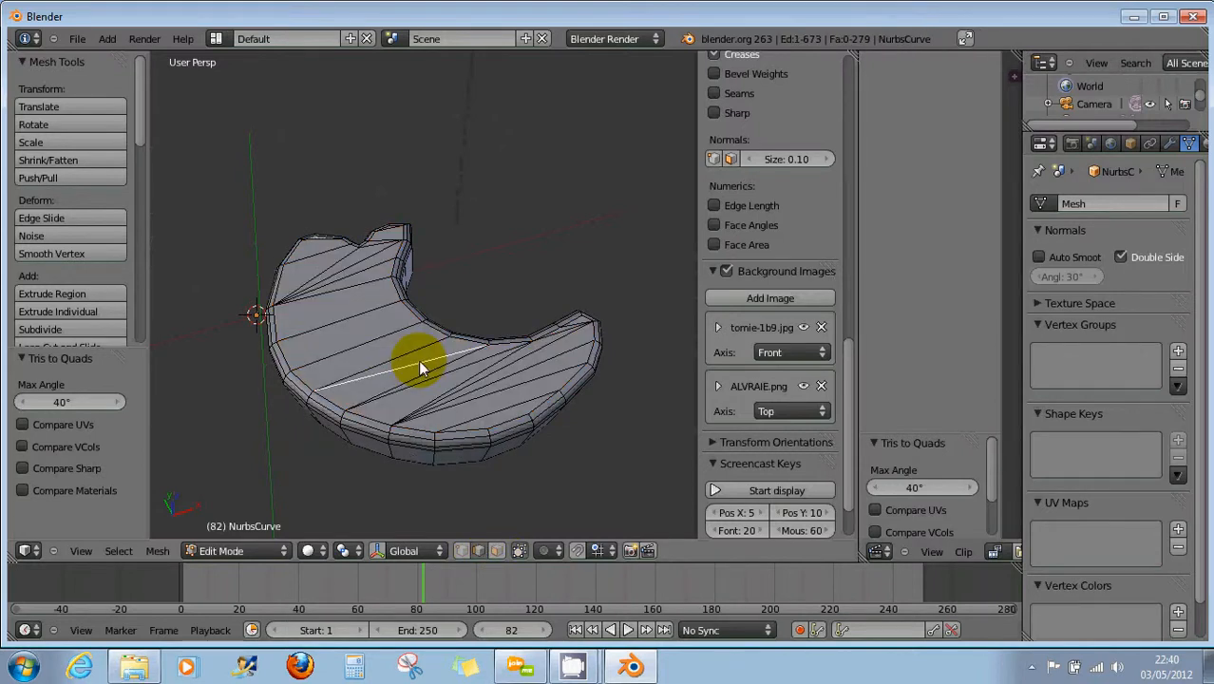
{"action": "key", "text": "x"}
{"action": "left_click", "coordinate": [418, 360]}
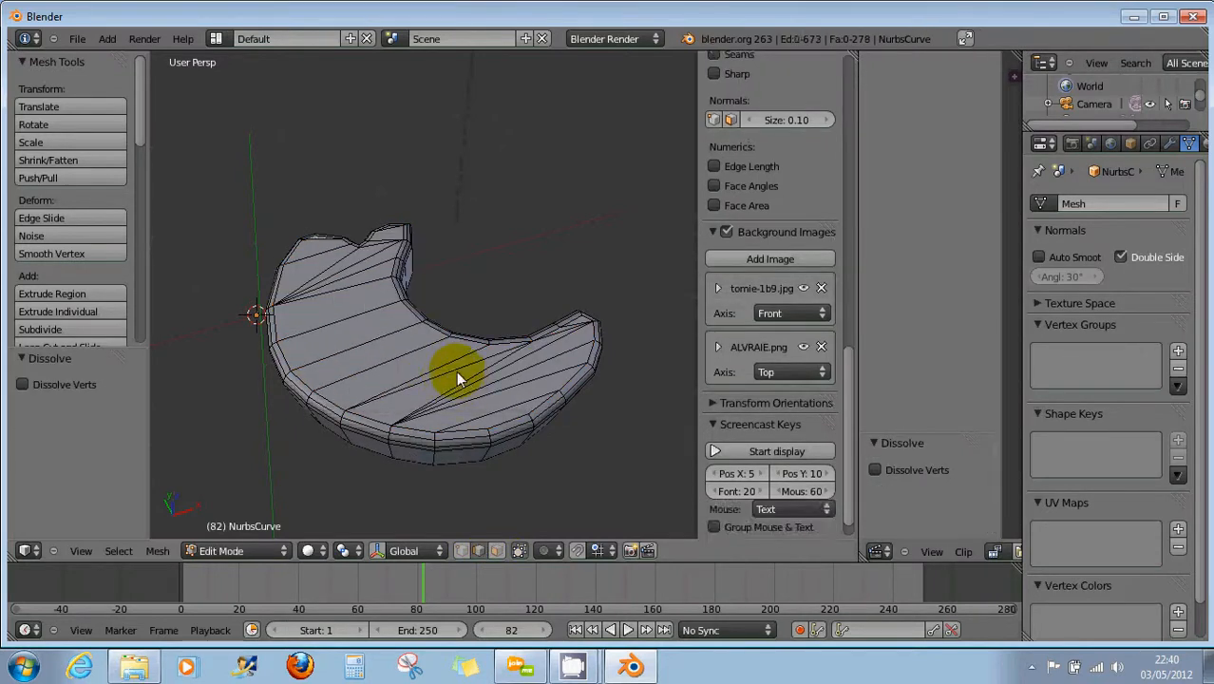
{"action": "right_click", "coordinate": [457, 371]}
{"action": "key", "text": "x"}
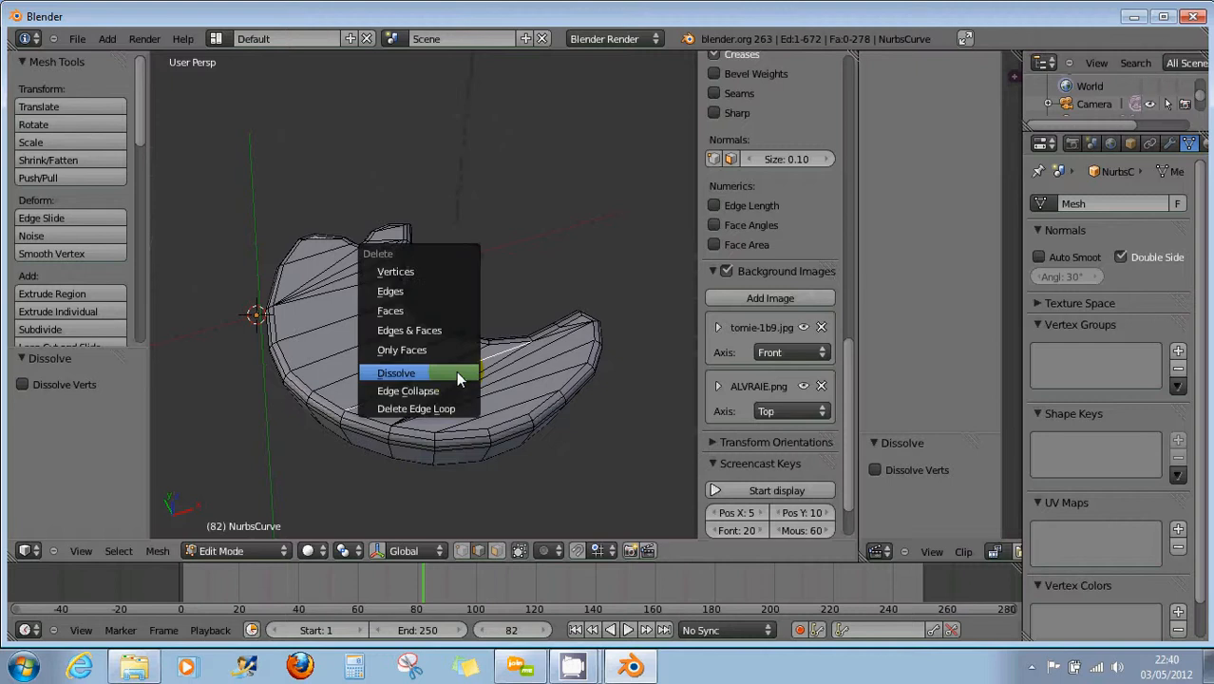
{"action": "left_click", "coordinate": [458, 376]}
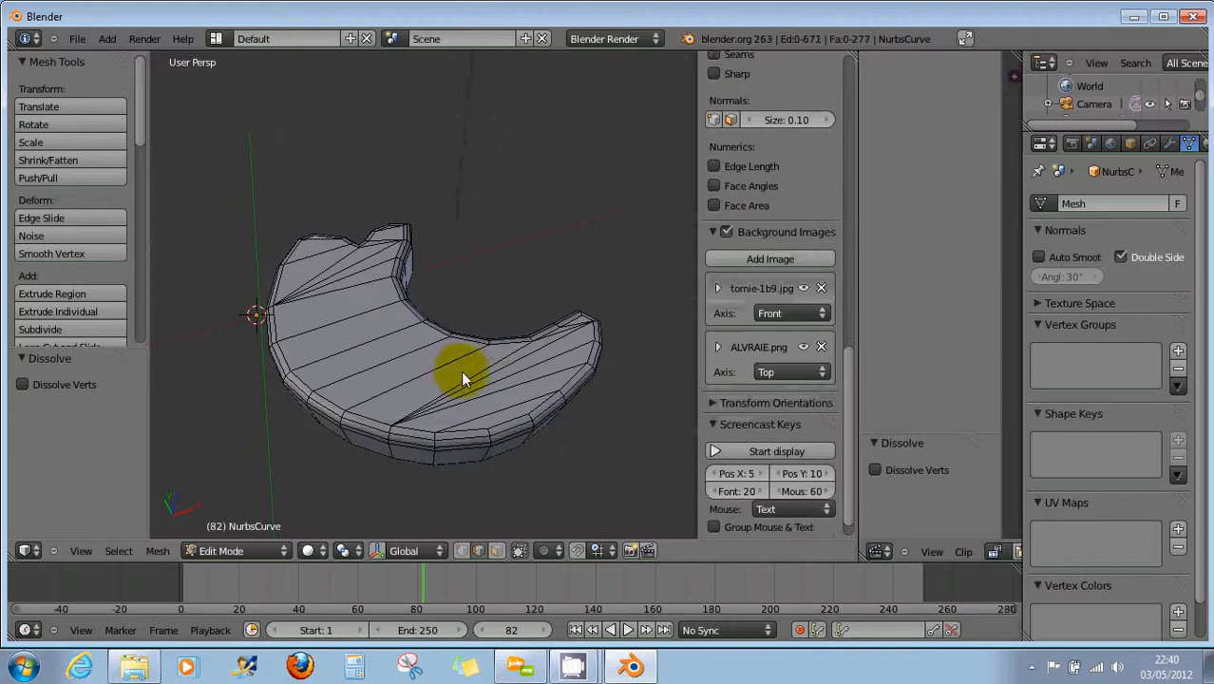
Try to dissolve several edges spread across the crescent's top face at once
{"action": "right_click", "coordinate": [518, 362]}
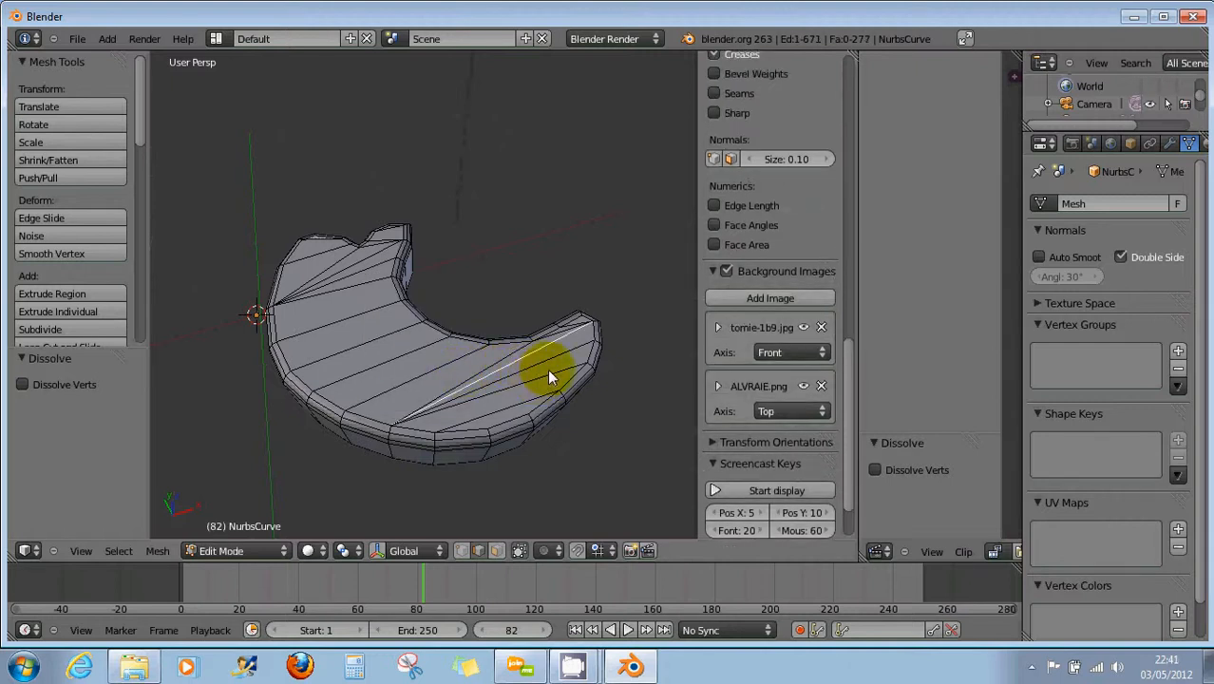
{"action": "right_click", "coordinate": [357, 264]}
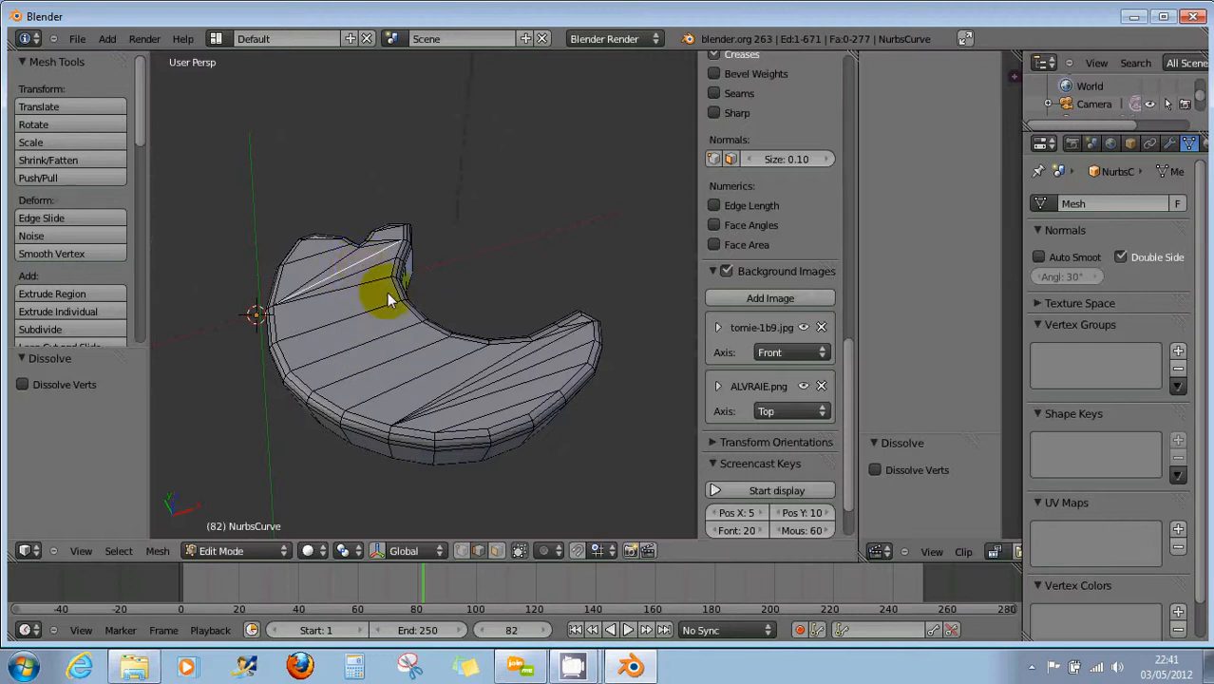
{"action": "right_click", "coordinate": [510, 373], "text": "ctrl"}
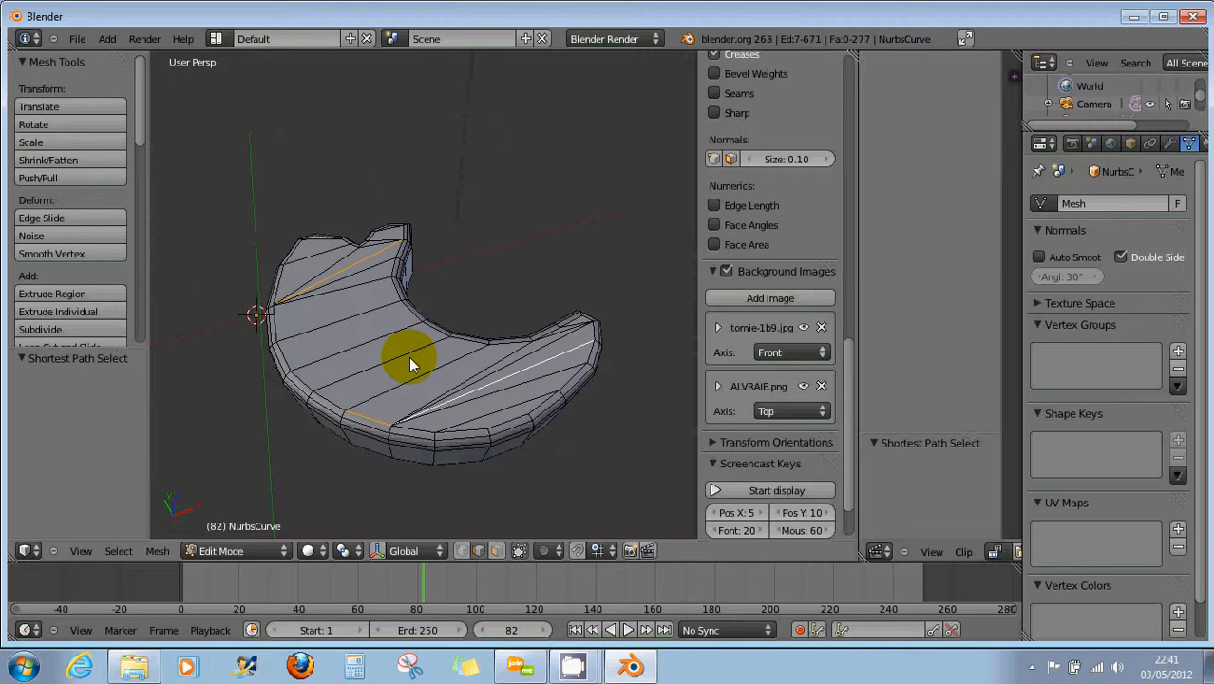
{"action": "right_click", "coordinate": [362, 341], "text": "shift"}
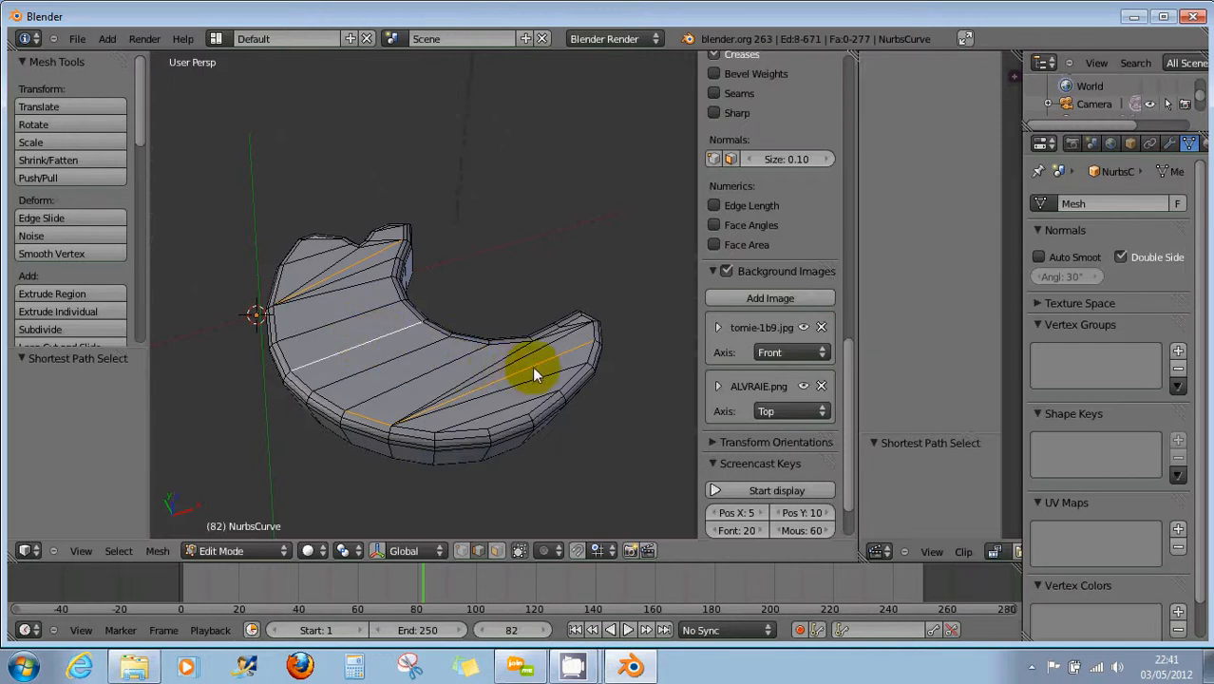
{"action": "key", "text": "x"}
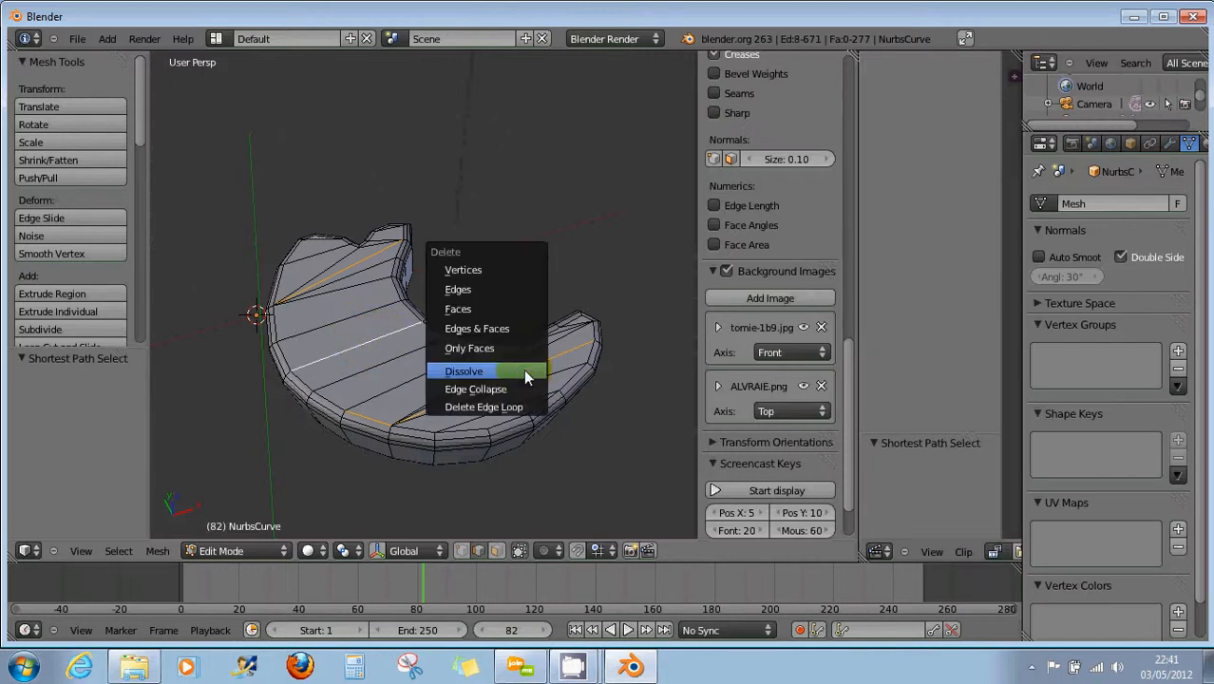
{"action": "left_click", "coordinate": [524, 369]}
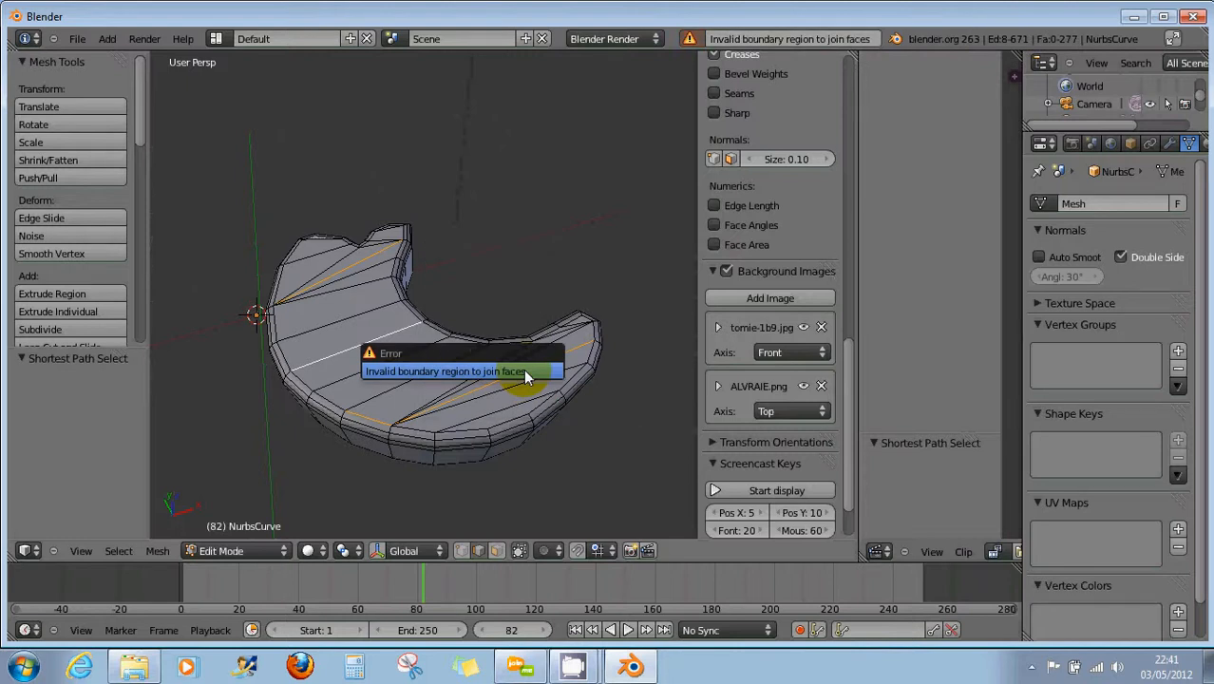
Dissolve the single long diagonal edge running from the lower outer rim to the outer side of the crescent's pointed tip
{"action": "right_click", "coordinate": [520, 369]}
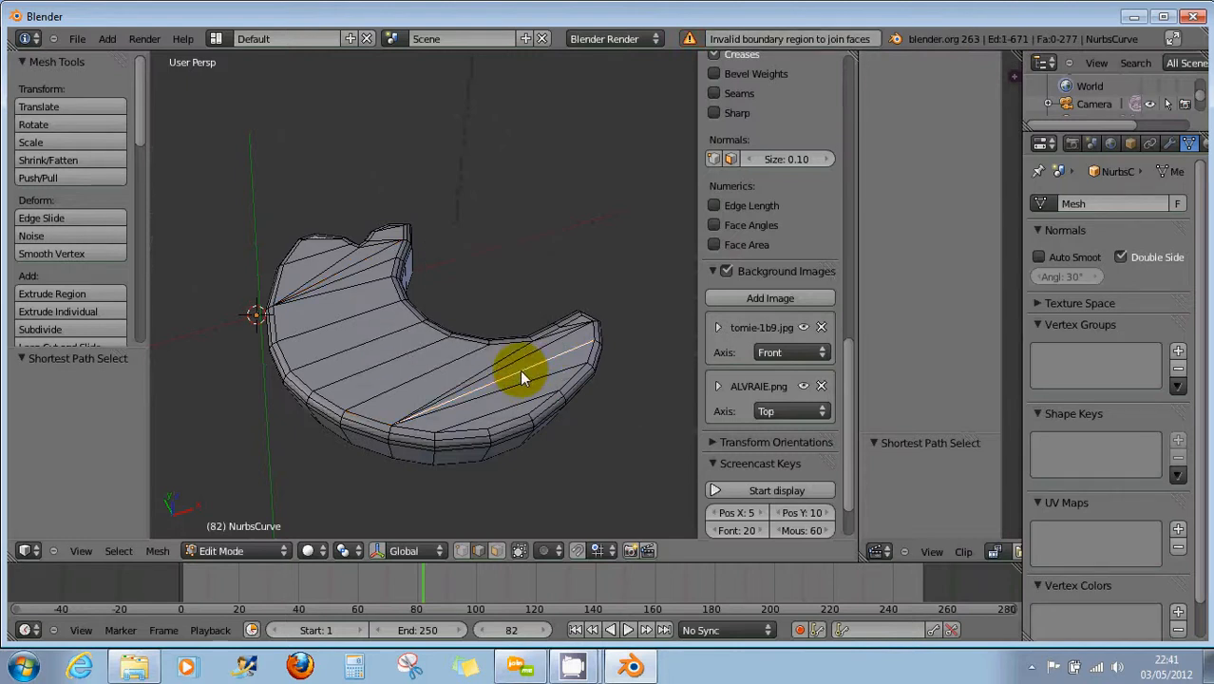
{"action": "key", "text": "x"}
{"action": "left_click", "coordinate": [523, 369]}
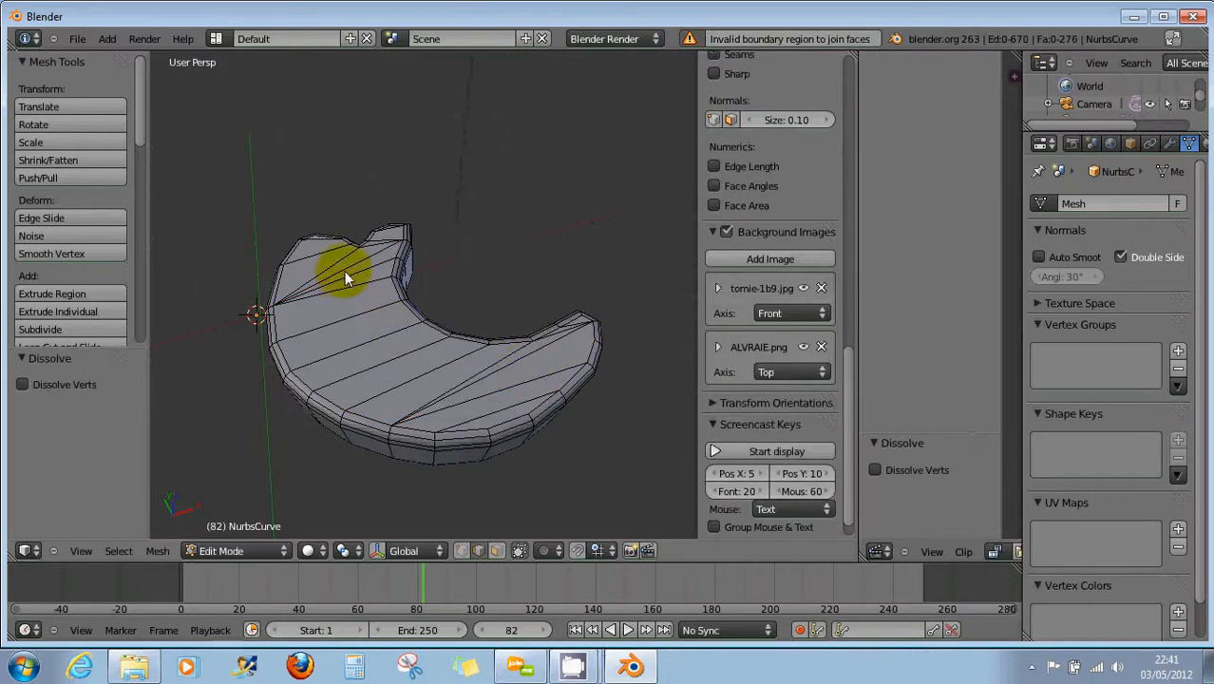
Dissolve two diagonal edges on the top face at the crescent's notched end, one after the other
{"action": "right_click", "coordinate": [347, 271]}
{"action": "key", "text": "x"}
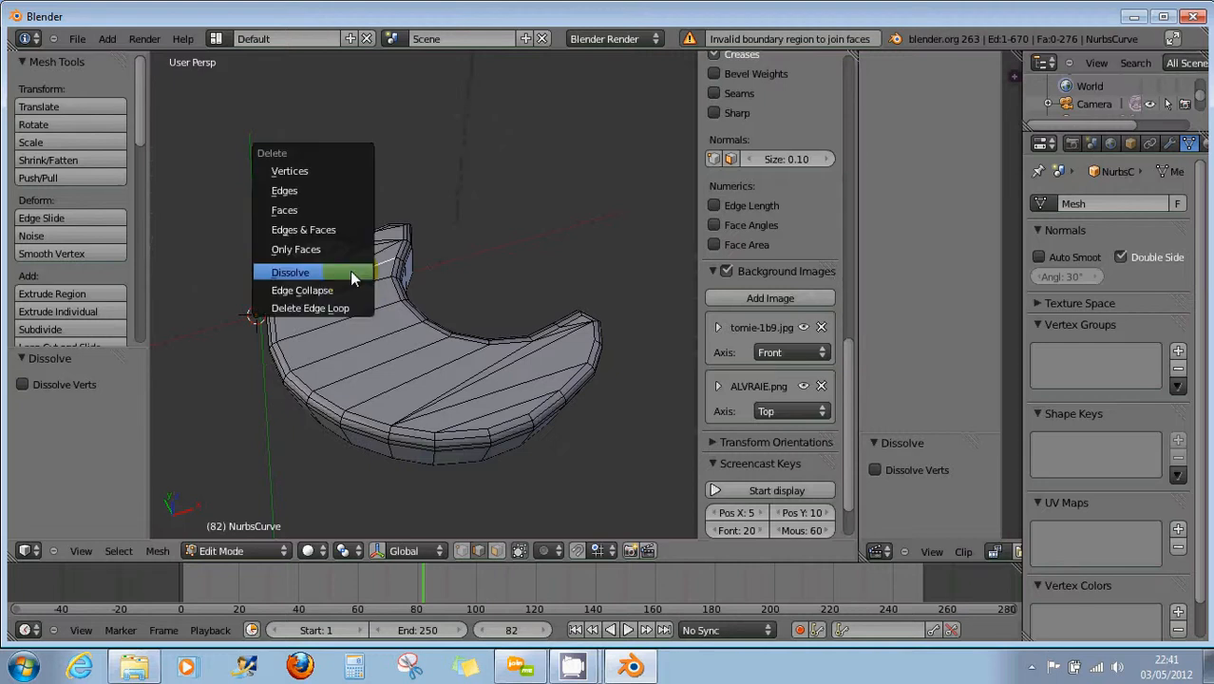
{"action": "left_click", "coordinate": [351, 275]}
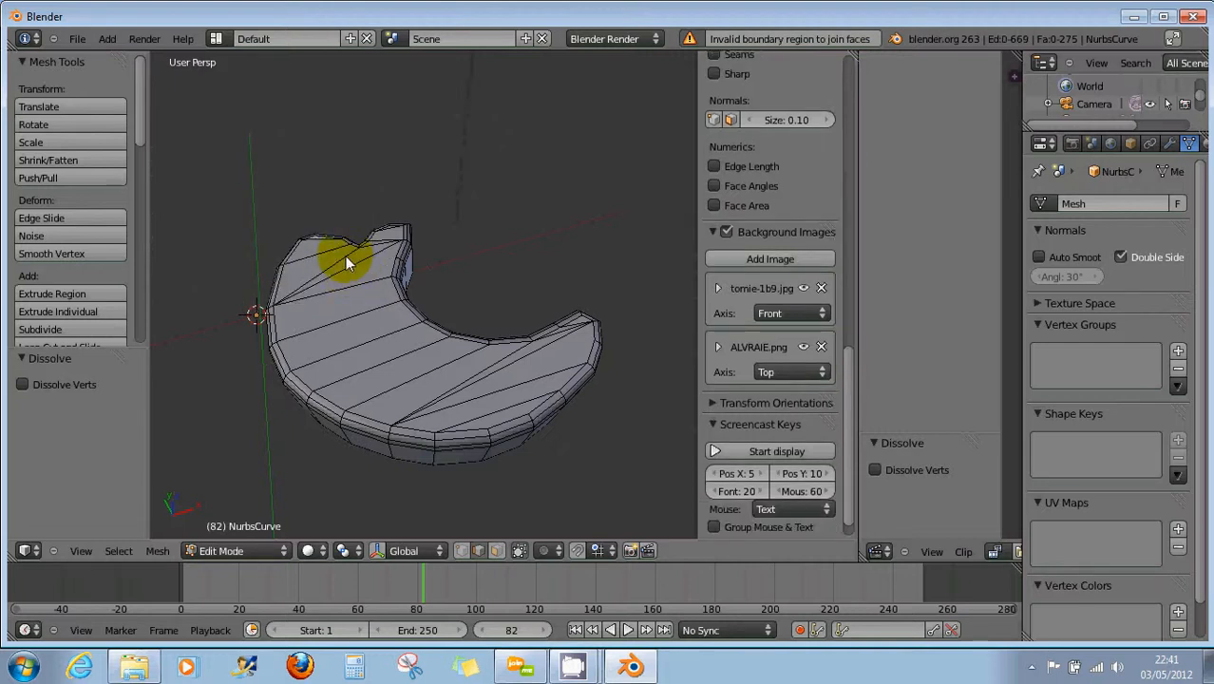
{"action": "right_click", "coordinate": [383, 239]}
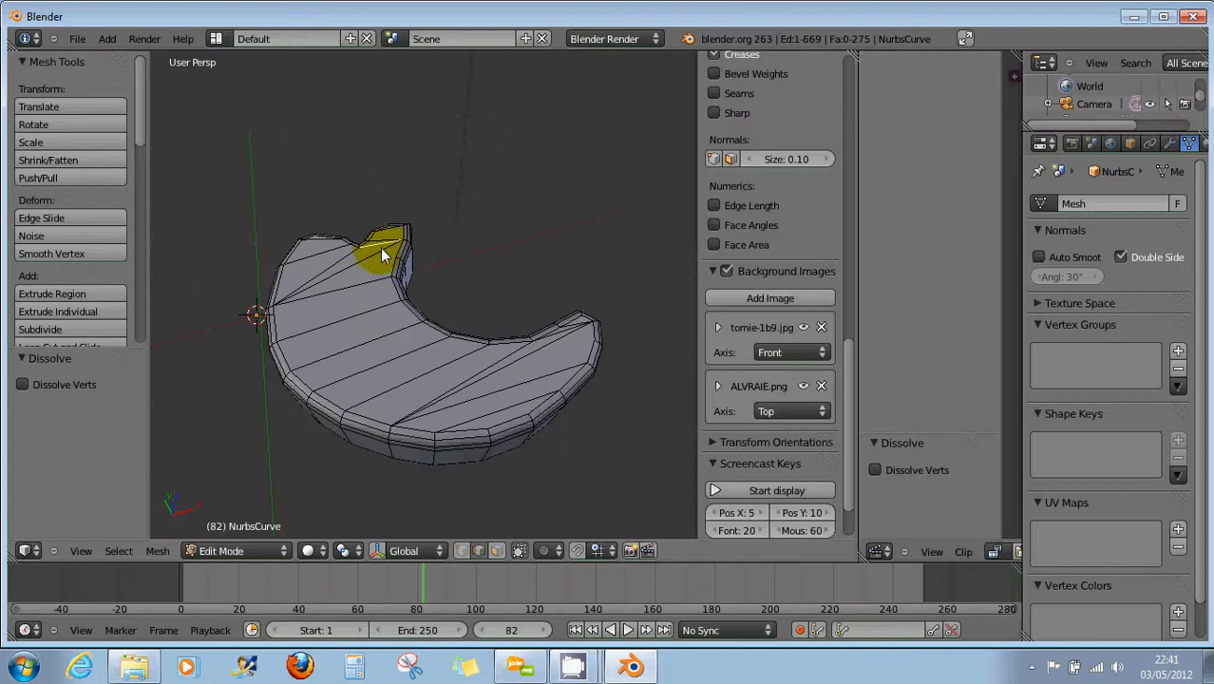
{"action": "key", "text": "x"}
{"action": "left_click", "coordinate": [383, 251]}
{"action": "mouse_move", "coordinate": [423, 388]}
{"action": "middle_mouse_down"}
{"action": "mouse_move", "coordinate": [475, 396]}
{"action": "mouse_move", "coordinate": [423, 403]}
{"action": "middle_mouse_up"}
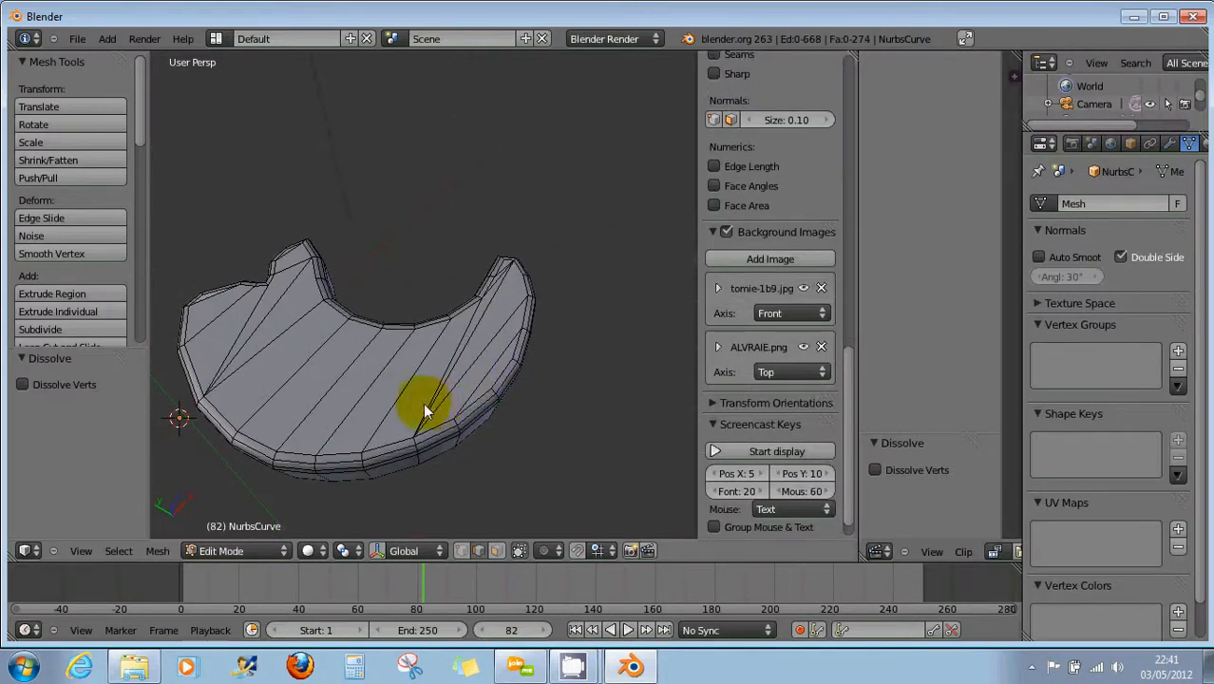
Dissolve two long, non-adjacent diagonal edges across the middle of the crescent's top face
{"action": "right_click", "coordinate": [465, 341]}
{"action": "right_click", "coordinate": [454, 352], "text": "shift"}
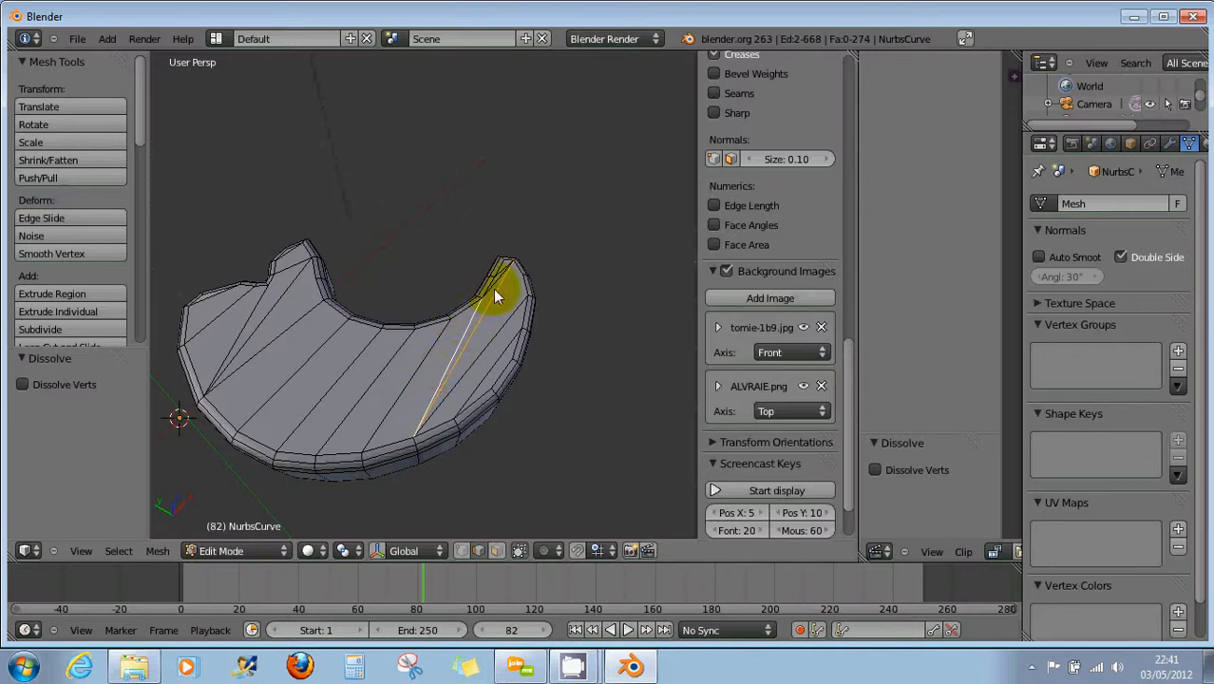
{"action": "scroll", "coordinate": [388, 407], "scroll_direction": "up", "scroll_amount": 2}
{"action": "scroll", "coordinate": [388, 407], "scroll_direction": "up", "scroll_amount": 1}
{"action": "right_click", "coordinate": [394, 413]}
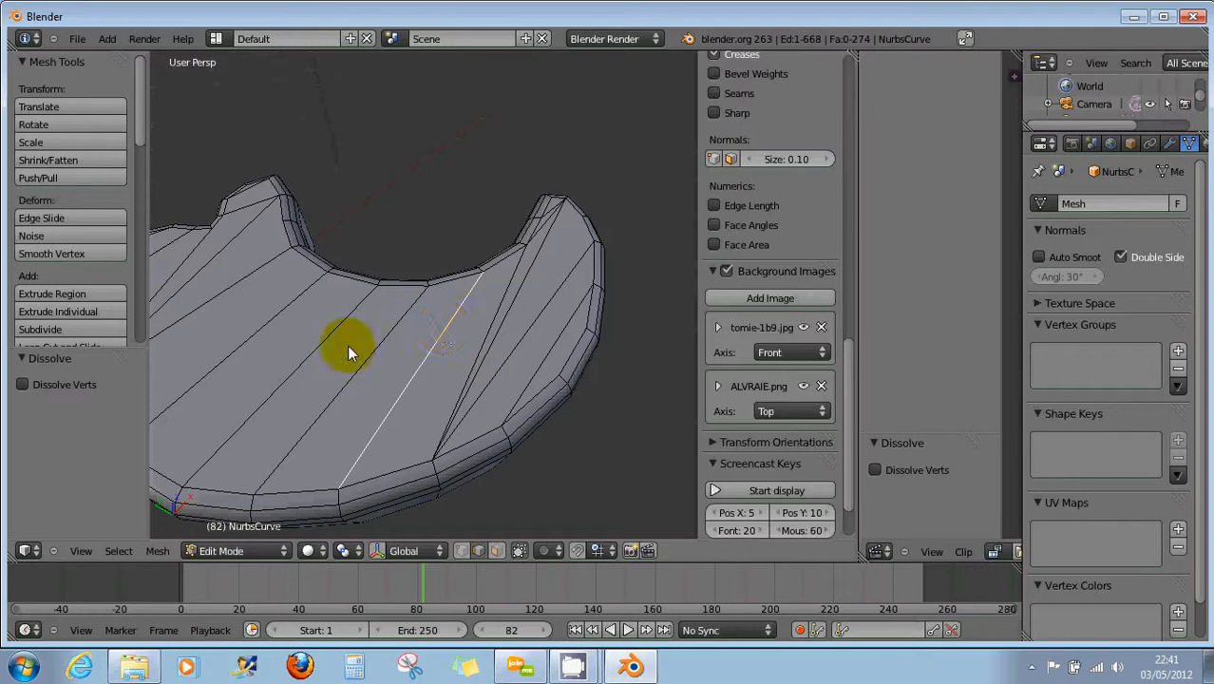
{"action": "right_click", "coordinate": [320, 355], "text": "shift"}
{"action": "key", "text": "x"}
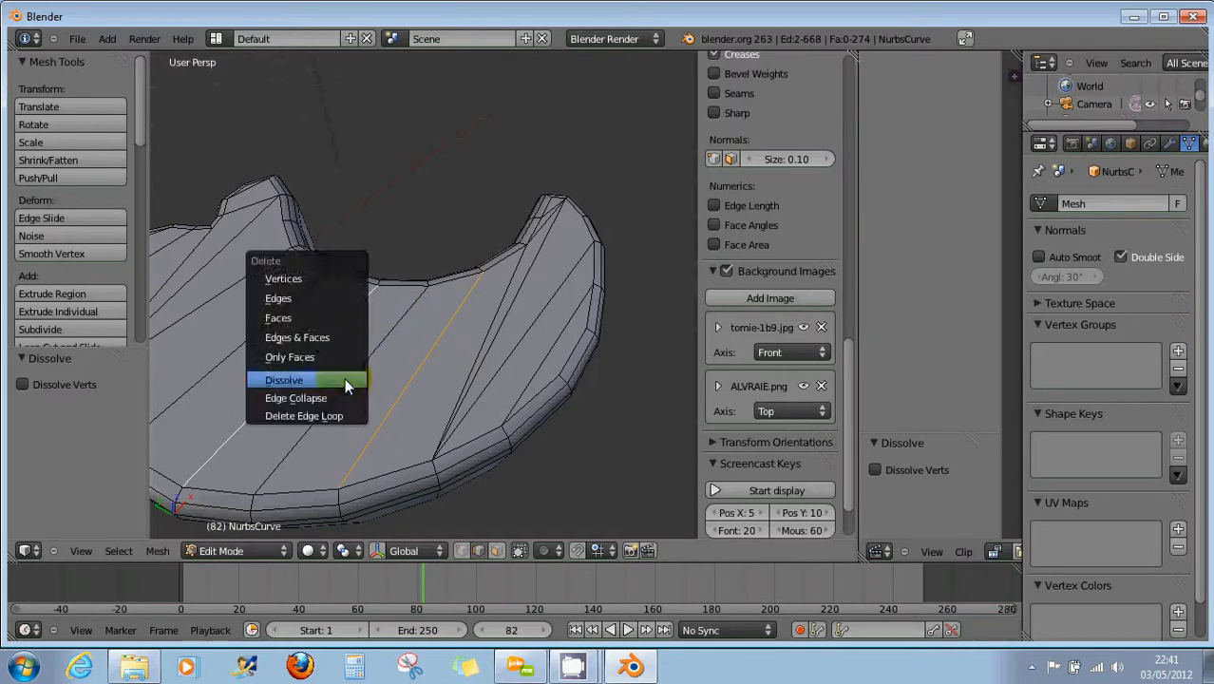
{"action": "left_click", "coordinate": [344, 378]}
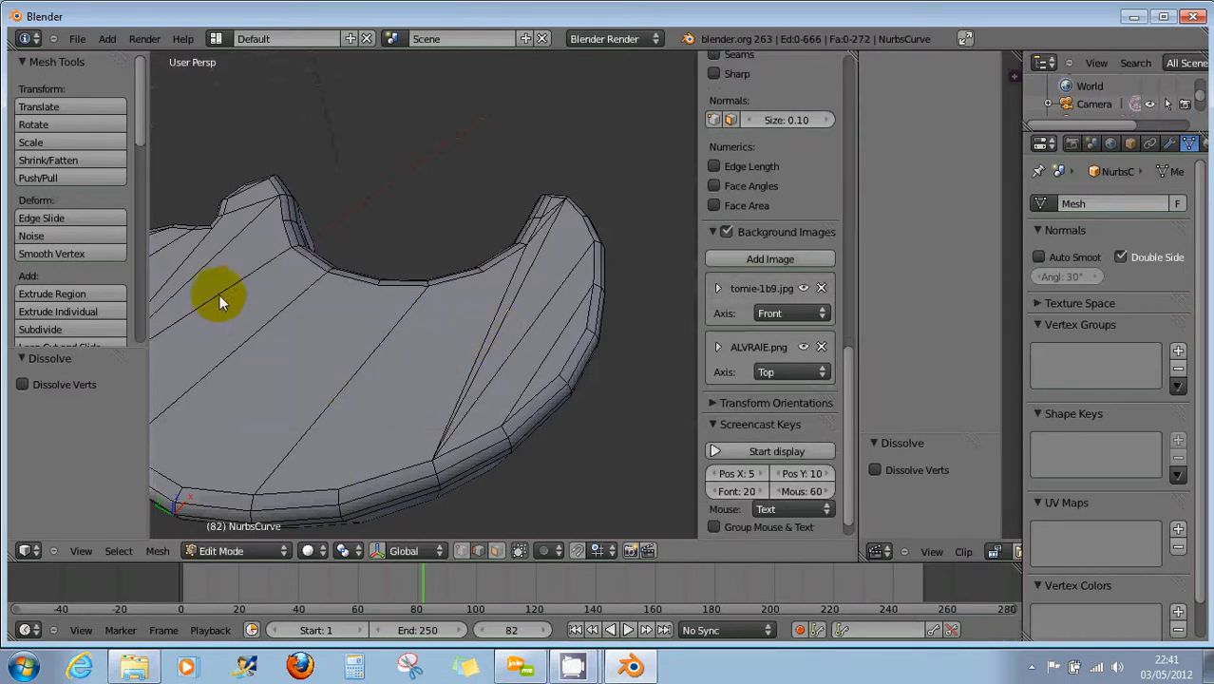
Inspect the crescent's cleaned-up top face in Edit Mode and in Object Mode
{"action": "right_click", "coordinate": [213, 261]}
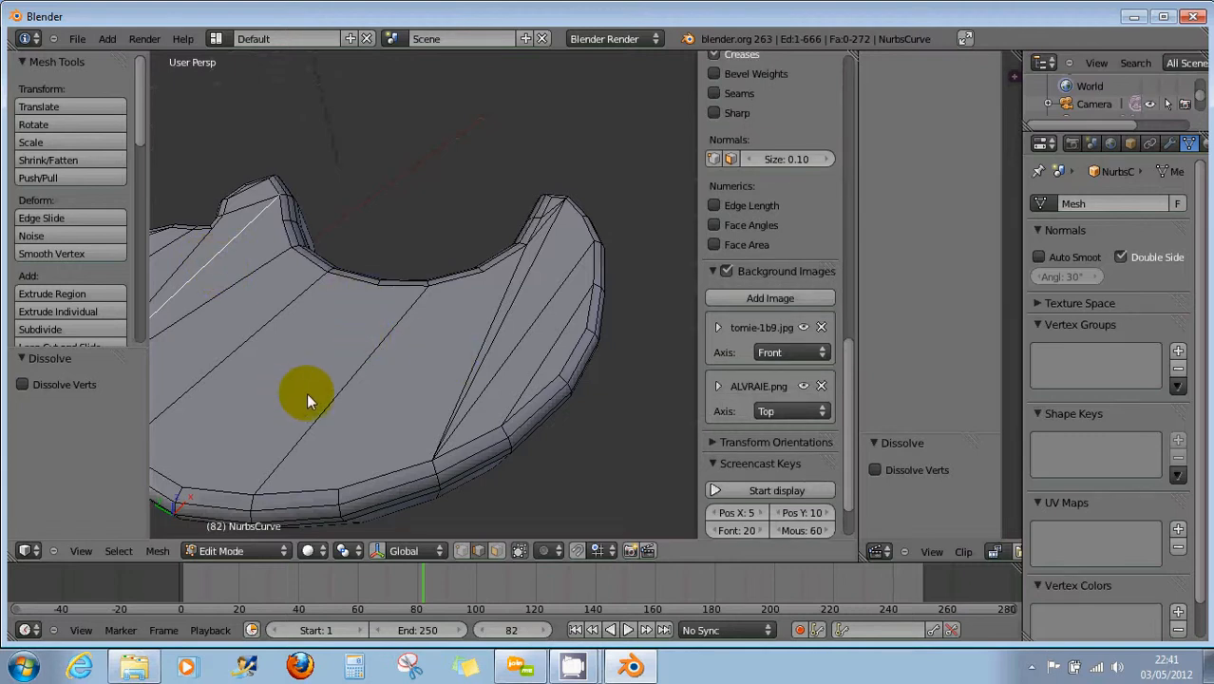
{"action": "middle_click_drag", "start_coordinate": [375, 397], "coordinate": [342, 339]}
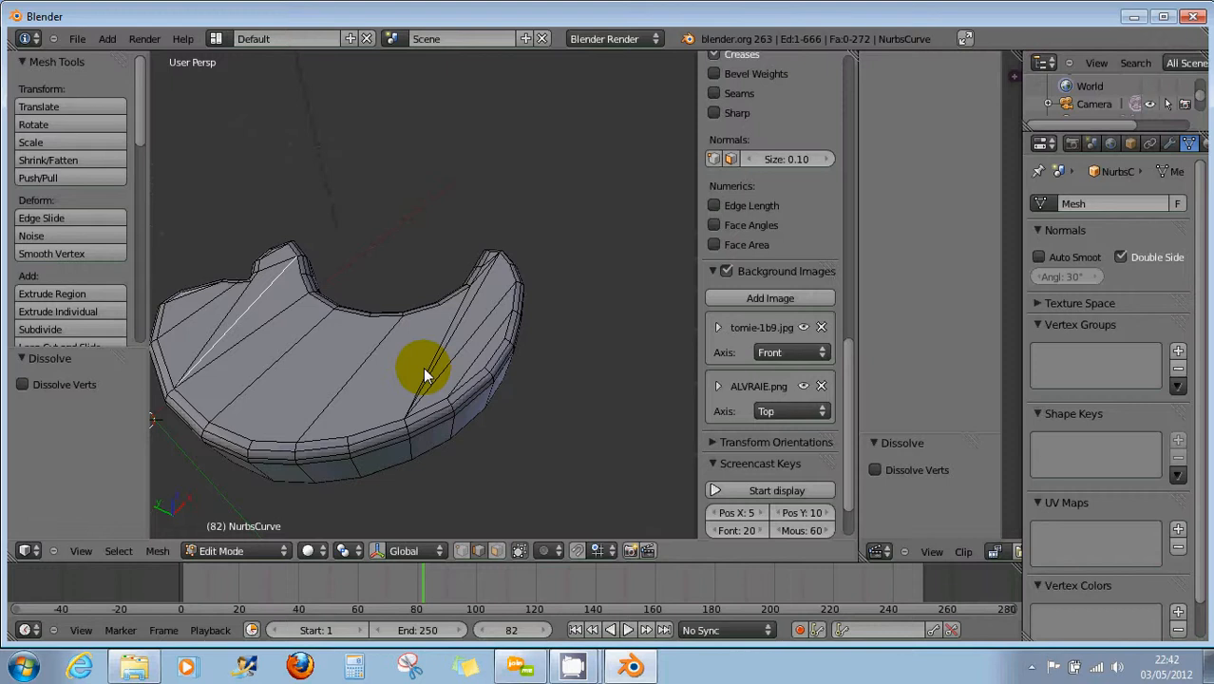
{"action": "mouse_move", "coordinate": [370, 328]}
{"action": "middle_mouse_down"}
{"action": "mouse_move", "coordinate": [351, 314]}
{"action": "mouse_move", "coordinate": [401, 207]}
{"action": "mouse_move", "coordinate": [314, 338]}
{"action": "mouse_move", "coordinate": [335, 364]}
{"action": "mouse_move", "coordinate": [213, 285]}
{"action": "mouse_move", "coordinate": [344, 302]}
{"action": "mouse_move", "coordinate": [360, 342]}
{"action": "mouse_move", "coordinate": [352, 385]}
{"action": "mouse_move", "coordinate": [354, 357]}
{"action": "mouse_move", "coordinate": [377, 349]}
{"action": "middle_mouse_up"}
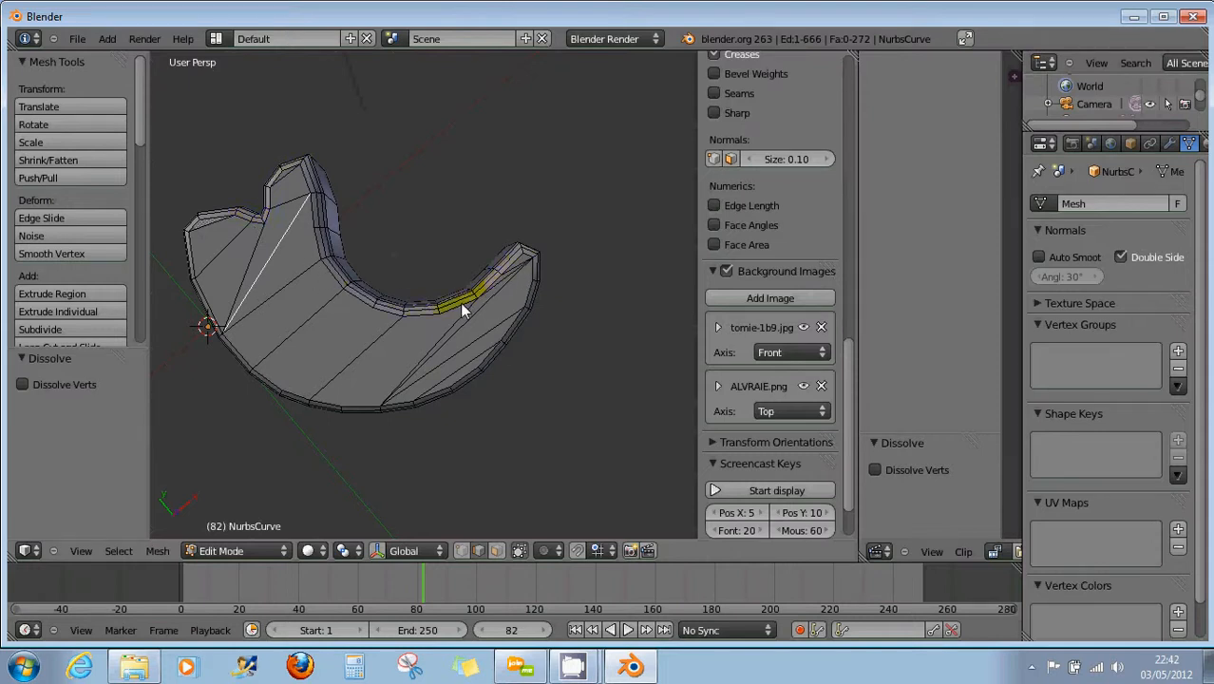
{"action": "mouse_move", "coordinate": [442, 318]}
{"action": "middle_mouse_down"}
{"action": "mouse_move", "coordinate": [458, 292]}
{"action": "mouse_move", "coordinate": [444, 319]}
{"action": "middle_mouse_up"}
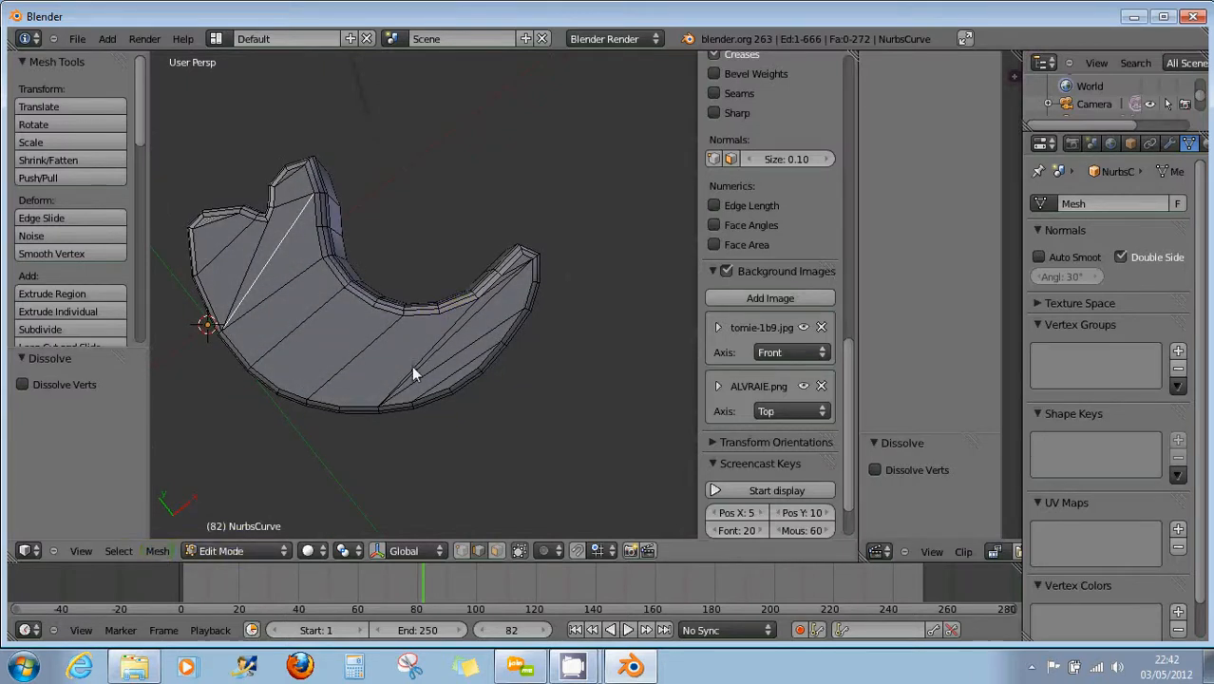
{"action": "key", "text": "Tab"}
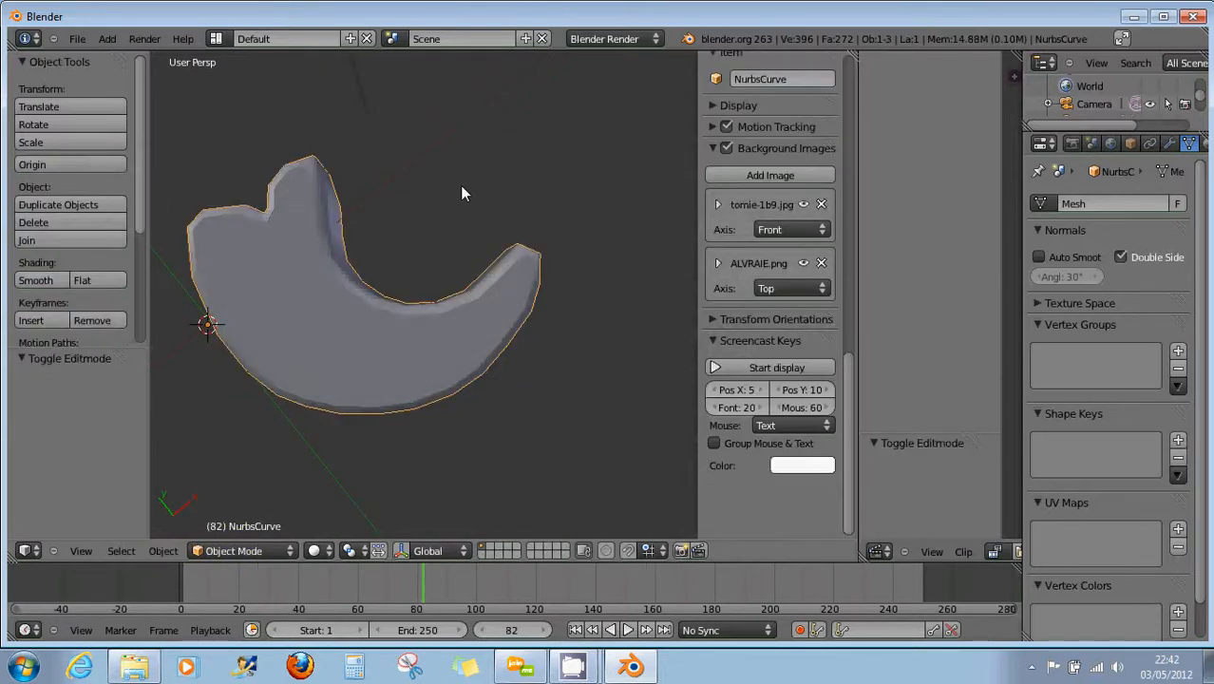
{"action": "key", "text": "shift+a"}
{"action": "mouse_move", "coordinate": [459, 185]}
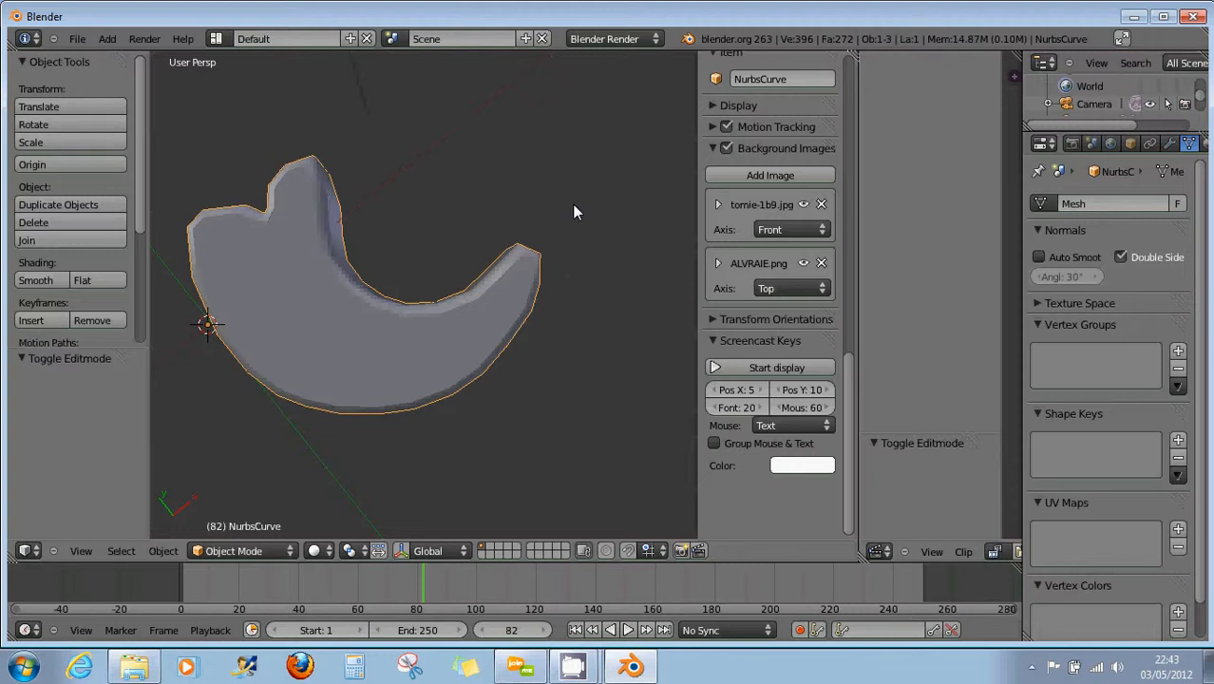
Return to Edit Mode and knife-cut a closed, roughly rectangular outline across the middle of the crescent's top face
{"action": "middle_click_drag", "start_coordinate": [446, 328], "coordinate": [348, 332]}
{"action": "key", "text": "Tab"}
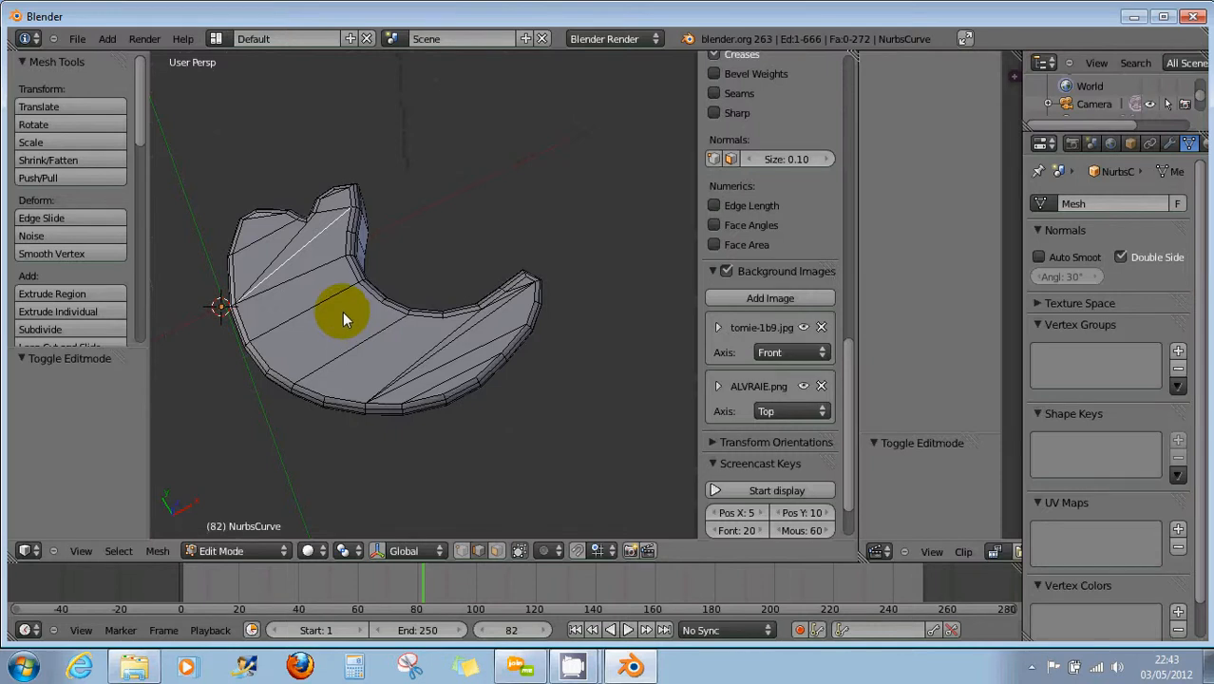
{"action": "key", "text": "k"}
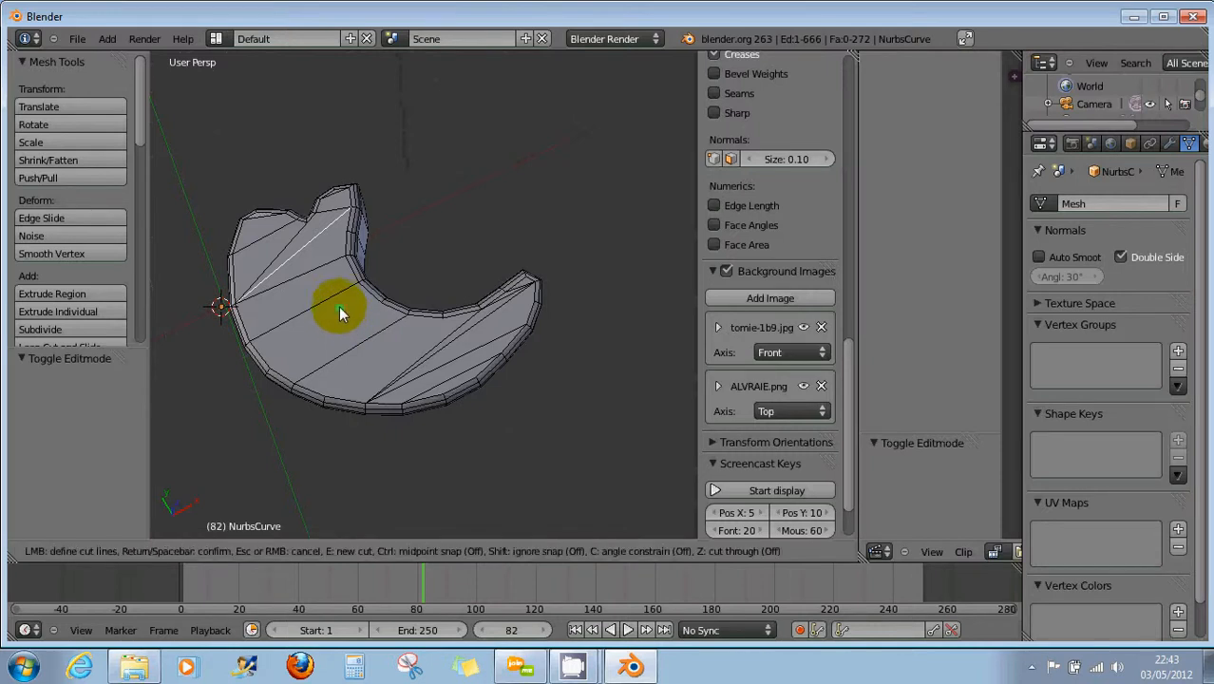
{"action": "left_click", "coordinate": [300, 276]}
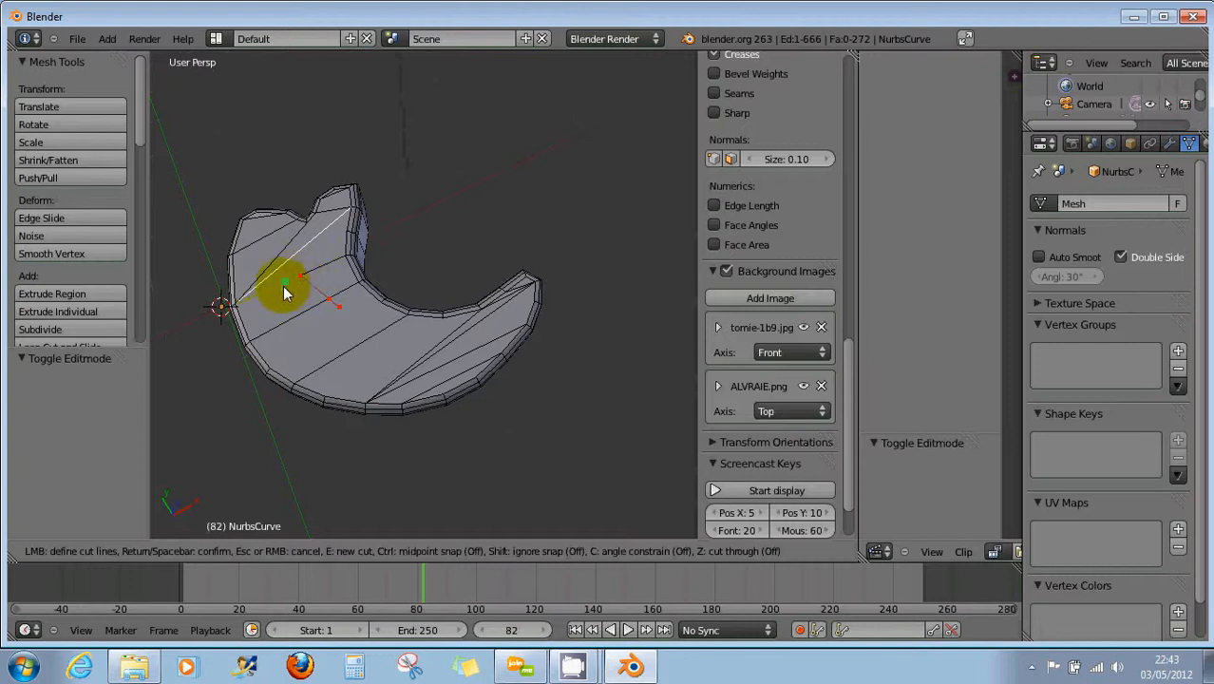
{"action": "left_click", "coordinate": [281, 327]}
{"action": "left_click", "coordinate": [326, 363]}
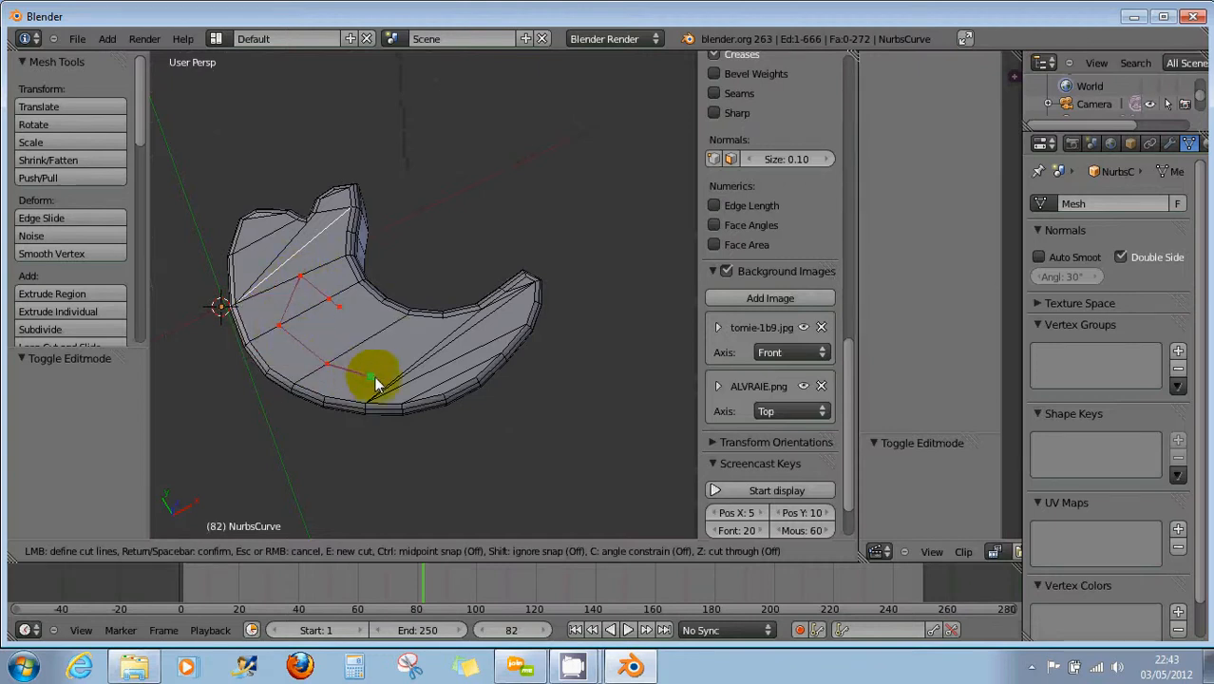
{"action": "left_click", "coordinate": [395, 380]}
{"action": "left_click", "coordinate": [430, 352]}
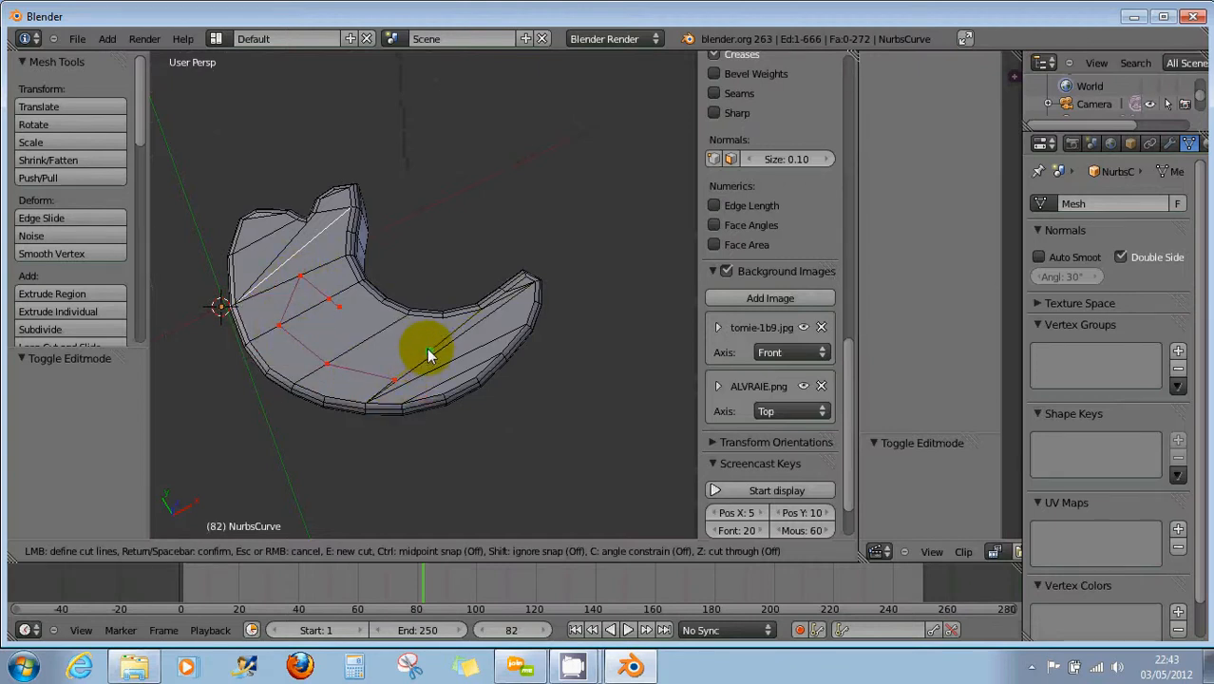
{"action": "left_click", "coordinate": [383, 327]}
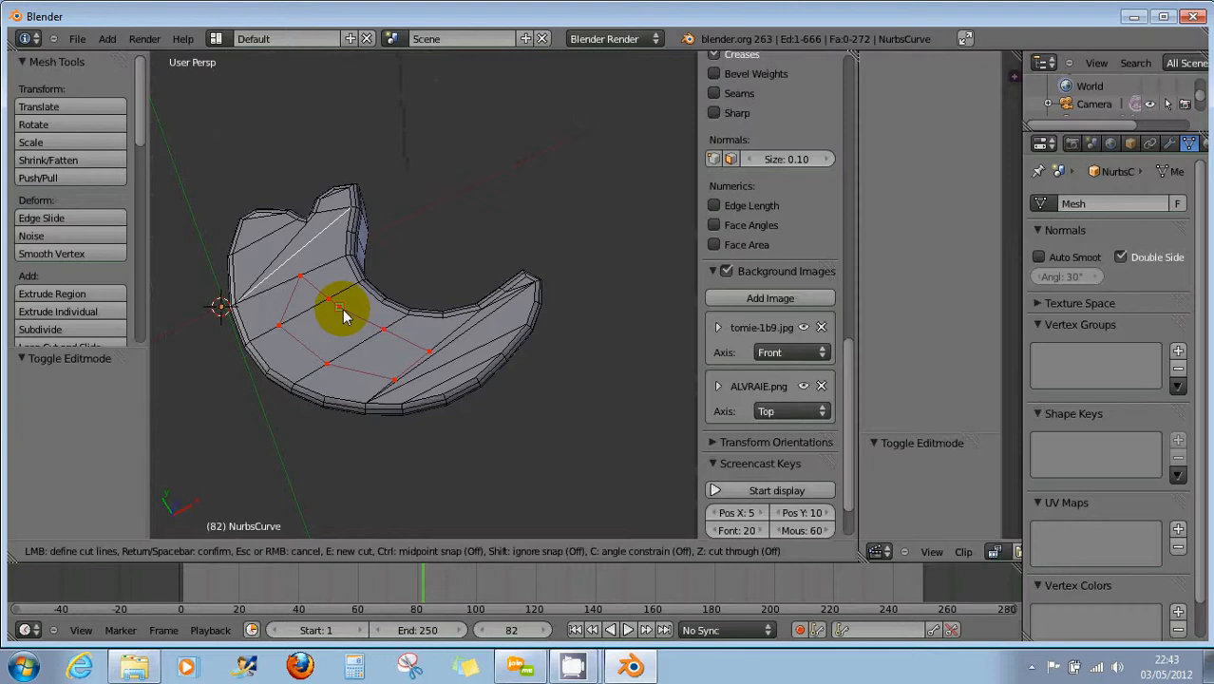
{"action": "key", "text": "Return"}
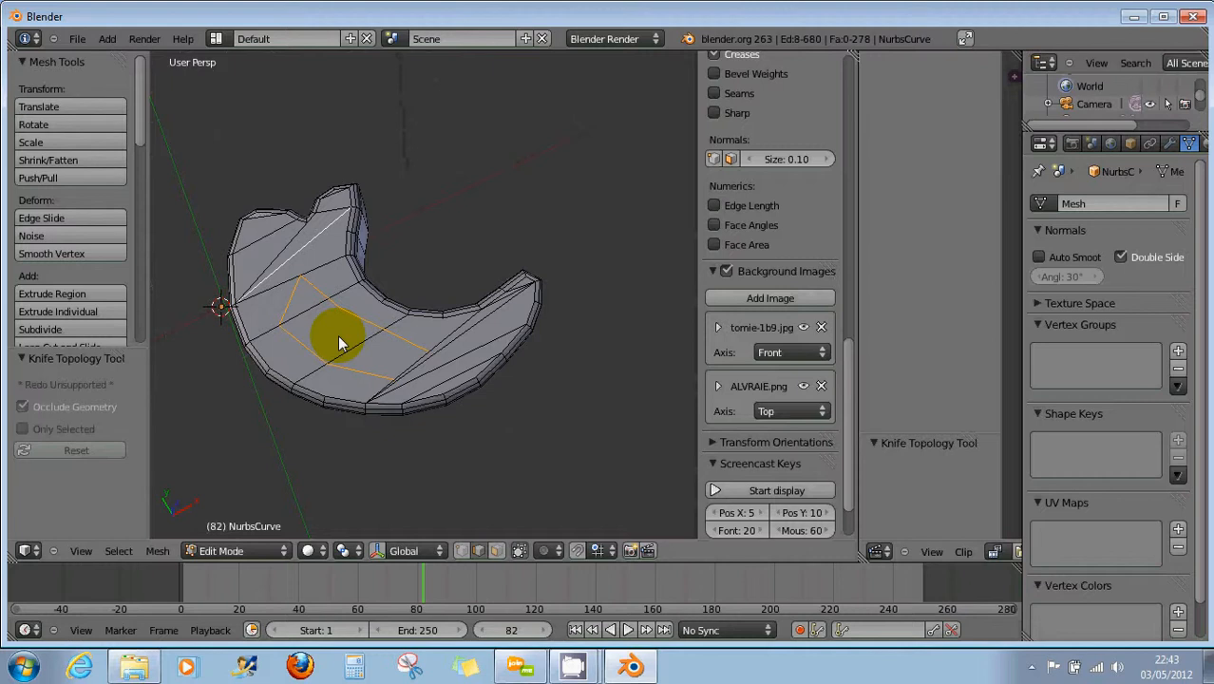
Try extruding the selected cut edges by about 0.18 in X, 0.23 in Y and 0.11 in Z
{"action": "key", "text": "e"}
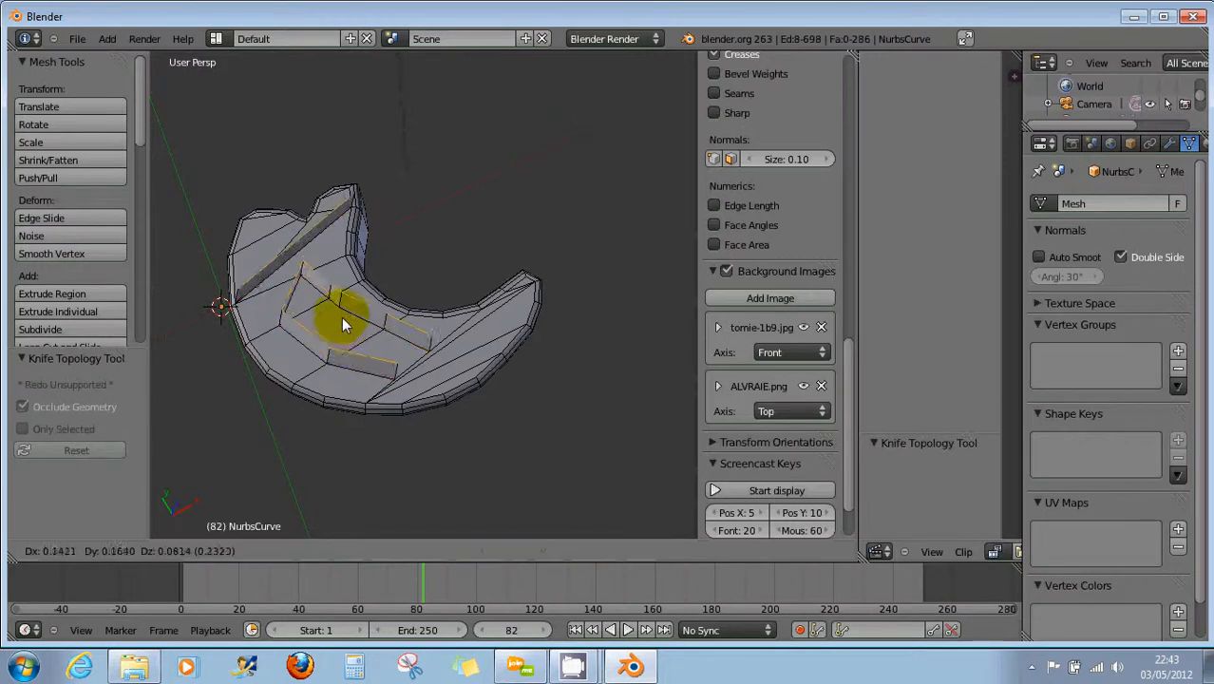
{"action": "left_click", "coordinate": [341, 316]}
{"action": "middle_click_drag", "start_coordinate": [341, 314], "coordinate": [380, 342]}
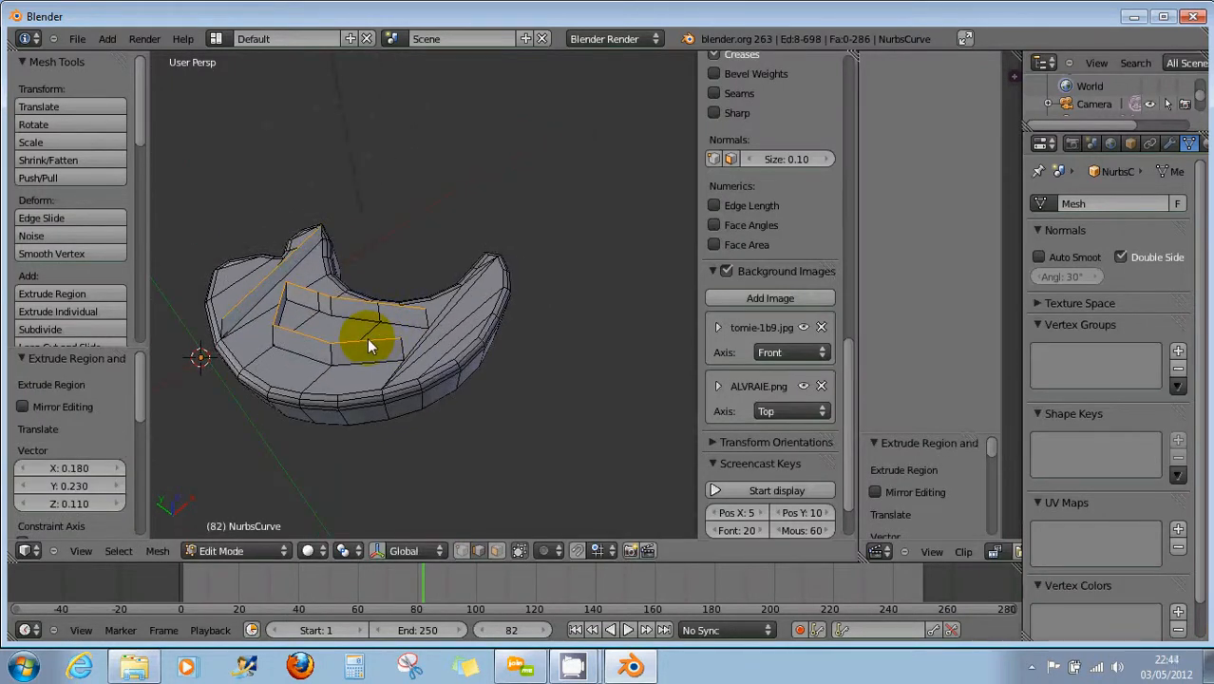
{"action": "key", "text": "ctrl+z"}
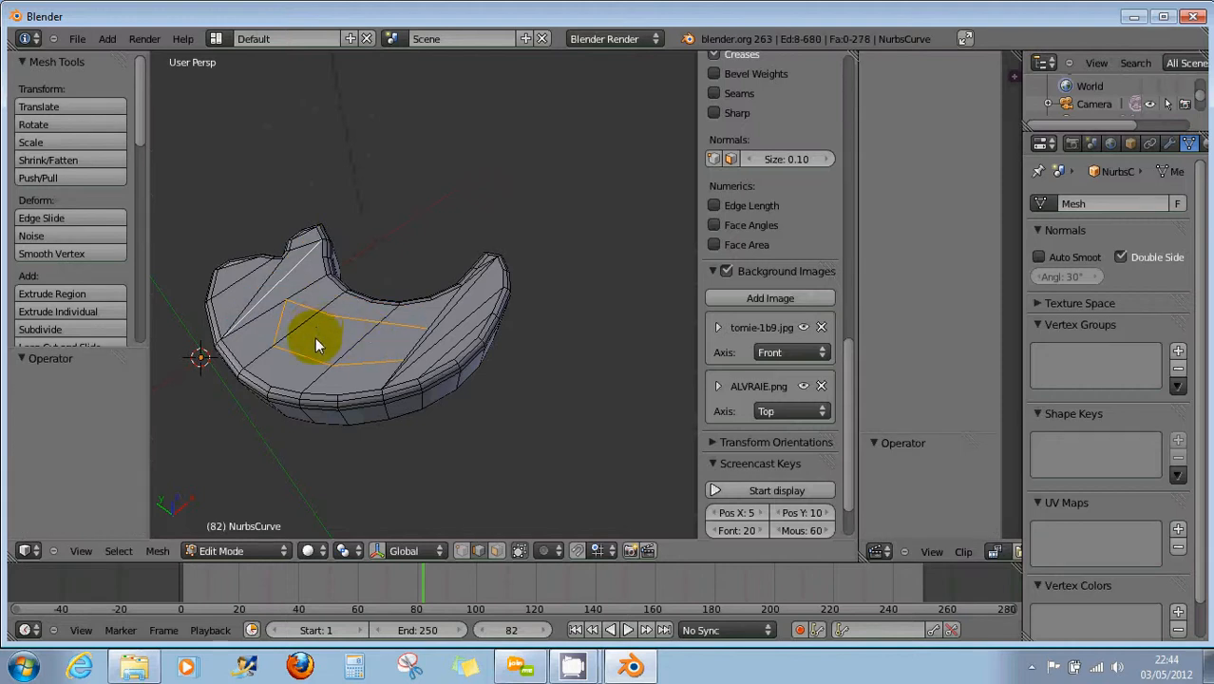
Delete the three faces enclosed by the knife-cut outline on the top face, using face select mode and the Faces delete type
{"action": "left_click", "coordinate": [496, 550]}
{"action": "left_click", "coordinate": [387, 399]}
{"action": "right_click", "coordinate": [296, 321]}
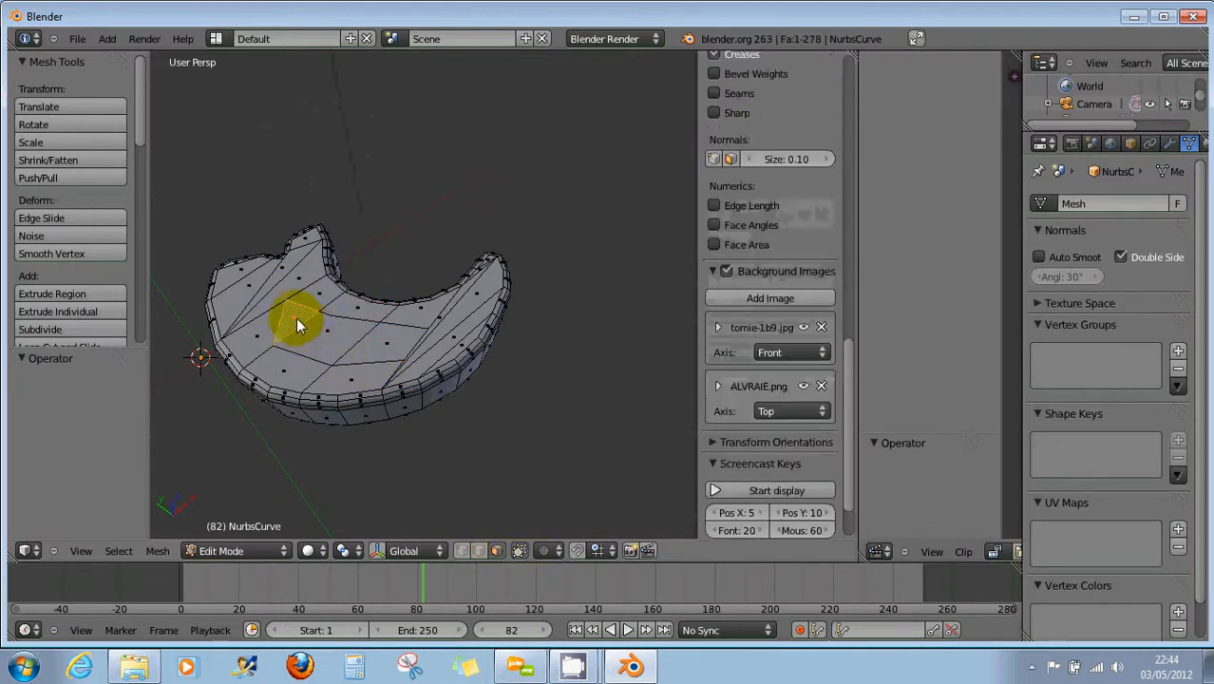
{"action": "right_click", "coordinate": [329, 340], "text": "shift"}
{"action": "right_click", "coordinate": [385, 352], "text": "shift"}
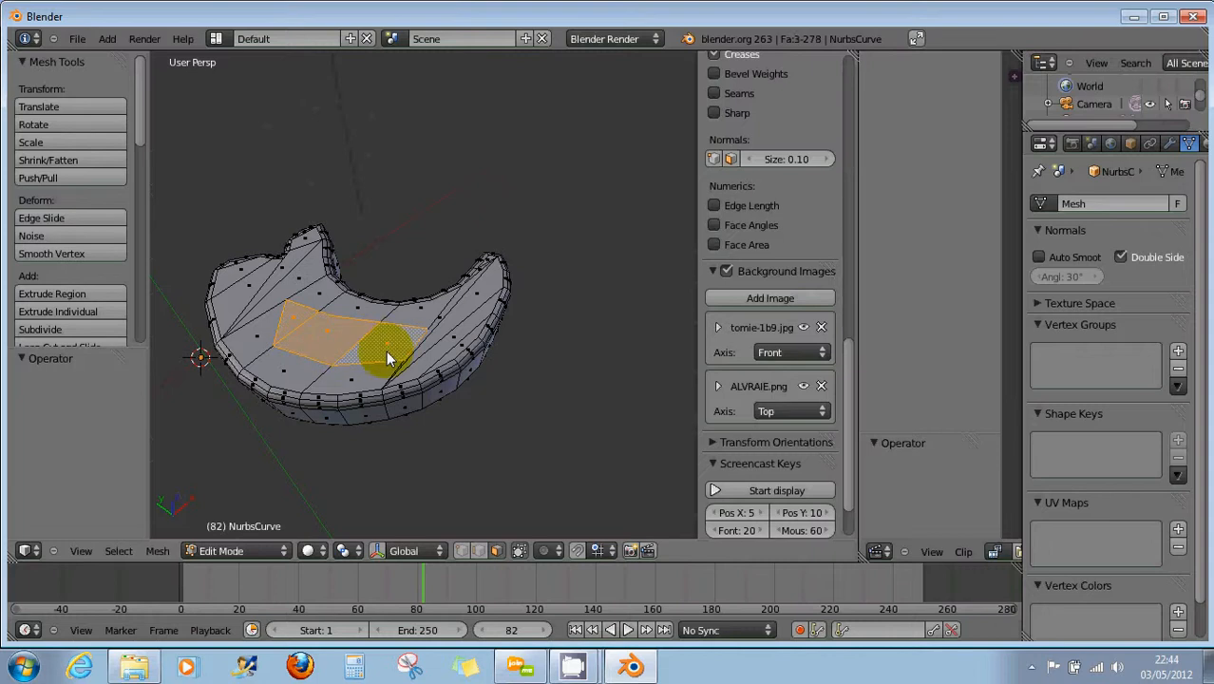
{"action": "key", "text": "x"}
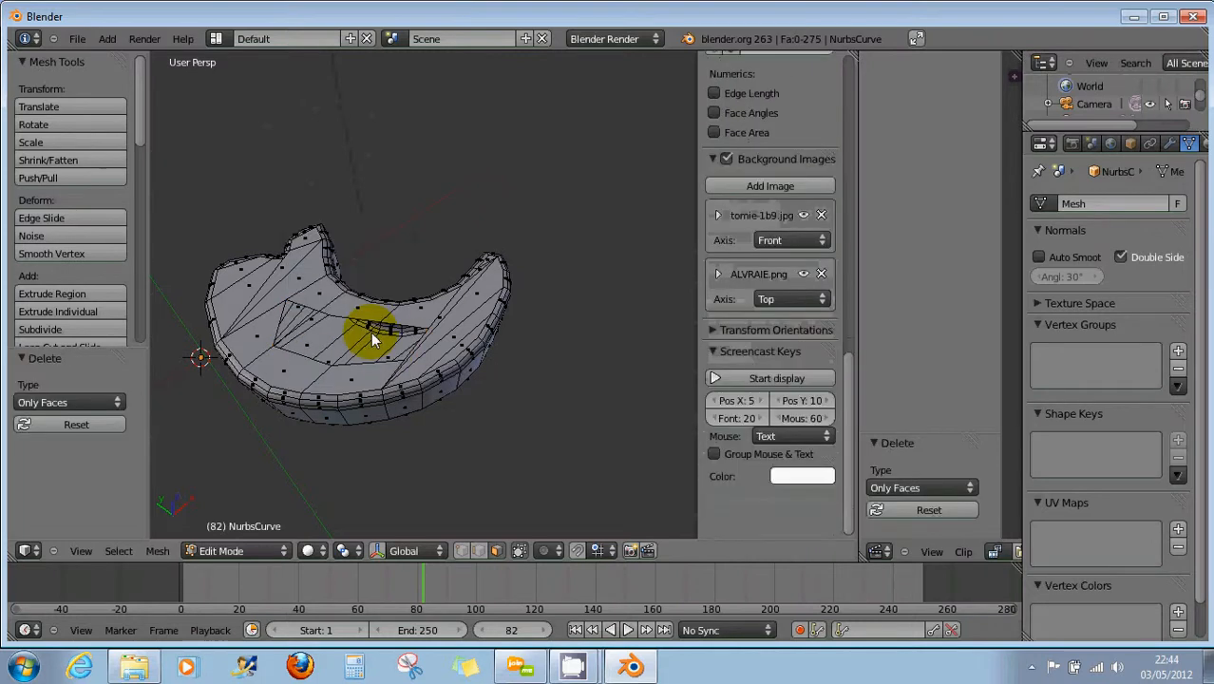
{"action": "middle_click_drag", "start_coordinate": [371, 334], "coordinate": [369, 378]}
{"action": "right_click", "coordinate": [367, 374]}
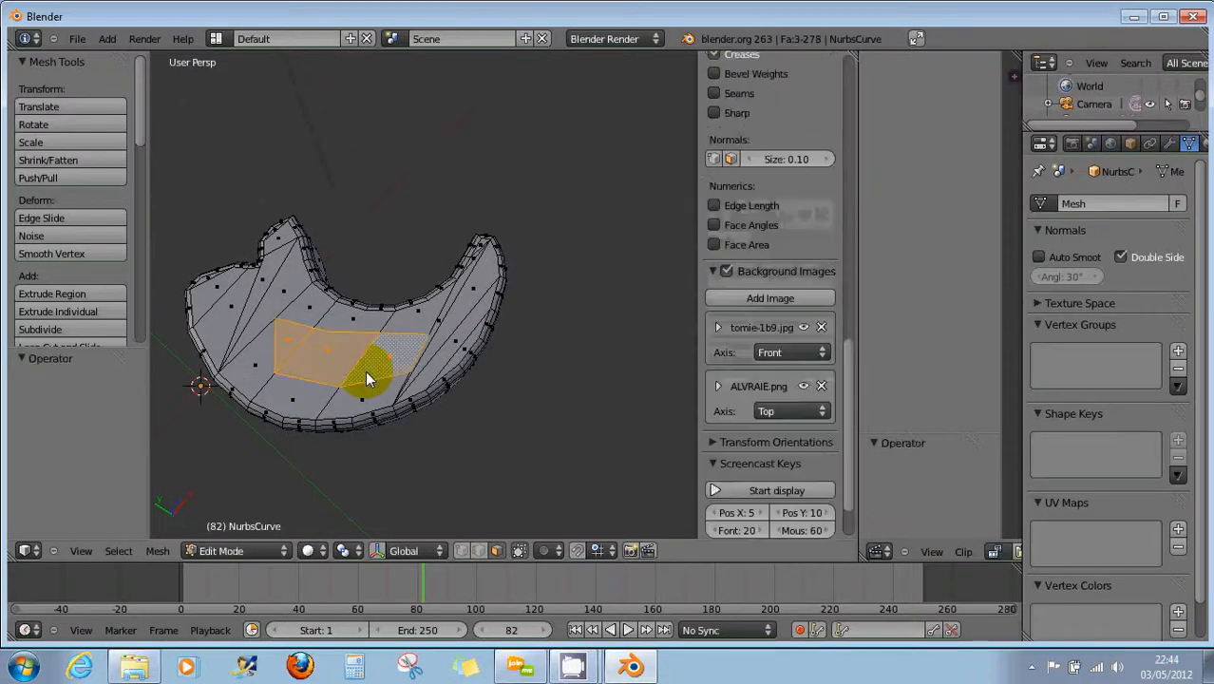
{"action": "key", "text": "x"}
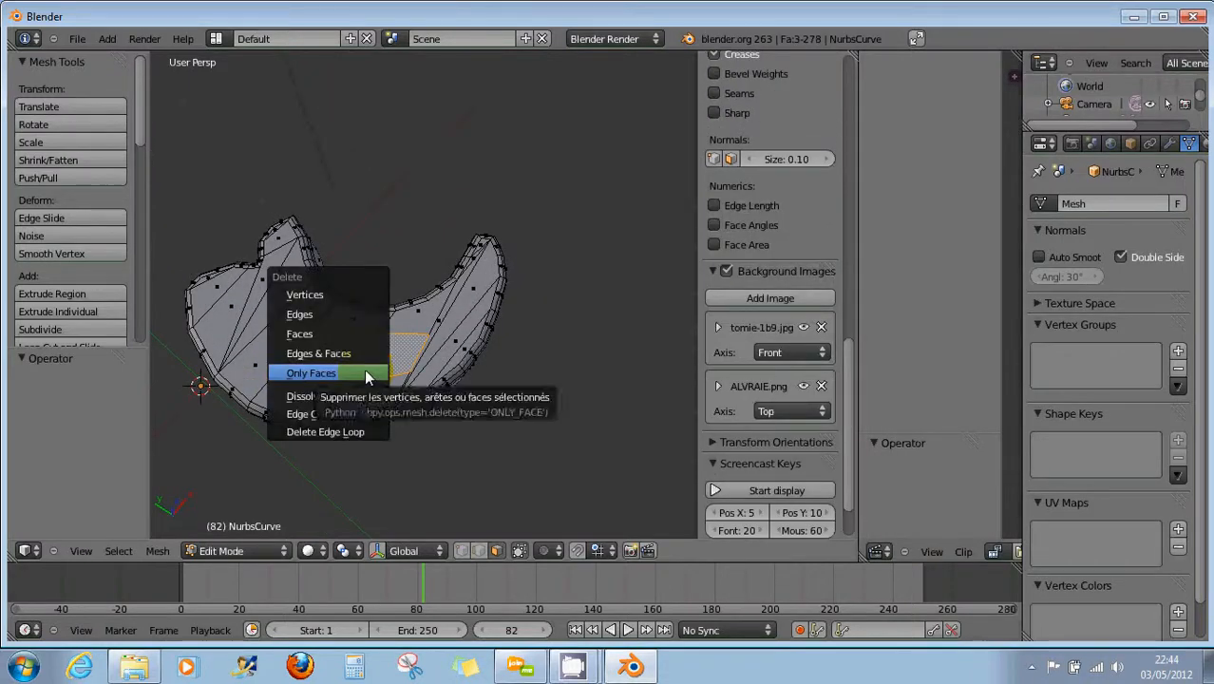
{"action": "left_click", "coordinate": [336, 332]}
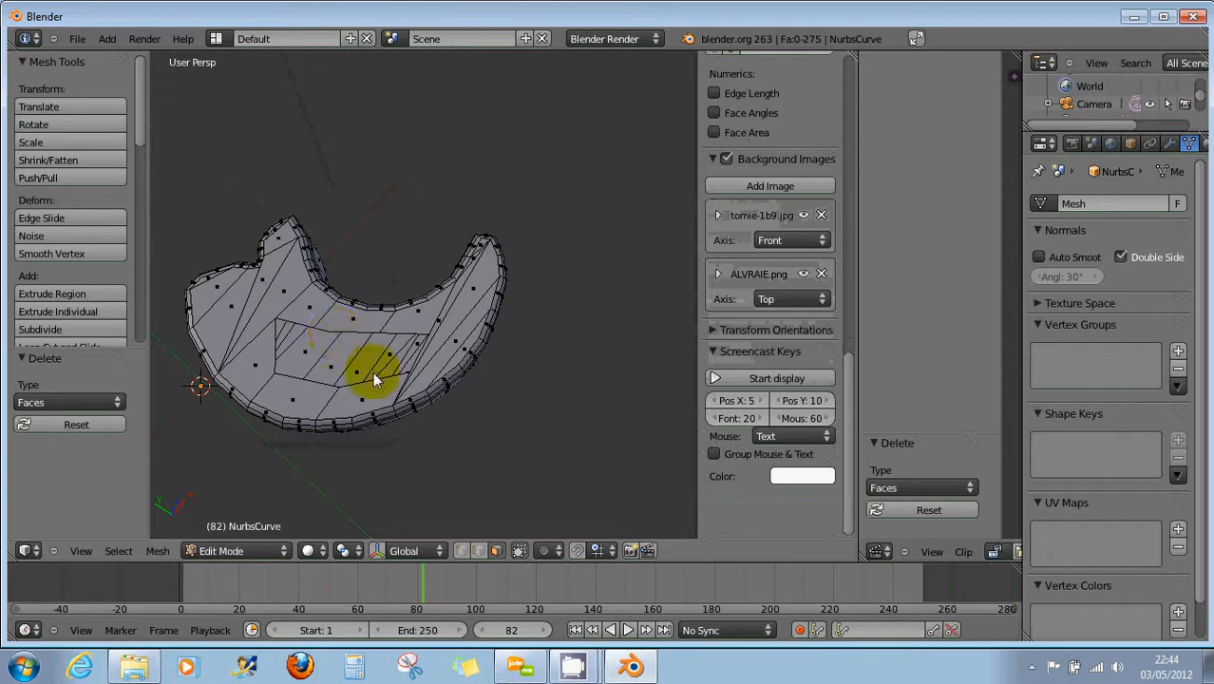
Knife-cut an elongated freehand outline across three neighbouring faces of the crescent's outer side wall
{"action": "middle_click_drag", "start_coordinate": [373, 376], "coordinate": [272, 335]}
{"action": "scroll", "coordinate": [365, 373], "scroll_direction": "up", "scroll_amount": 2}
{"action": "middle_click_drag", "start_coordinate": [314, 436], "coordinate": [283, 452]}
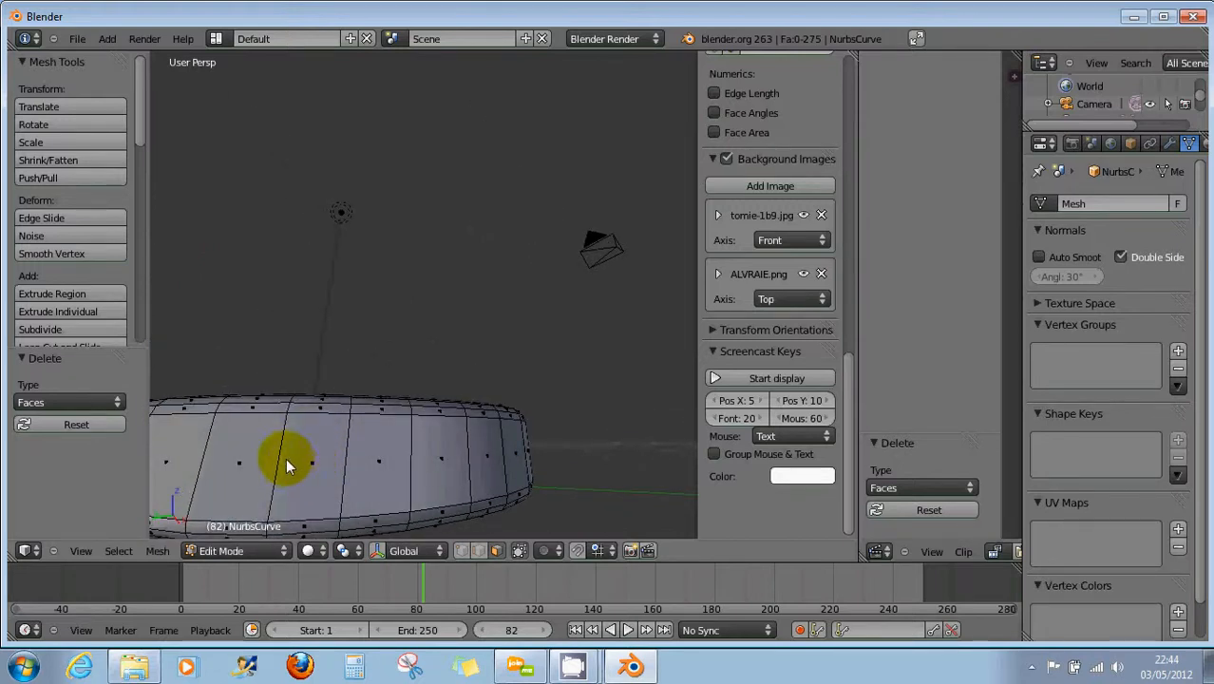
{"action": "key", "text": "k"}
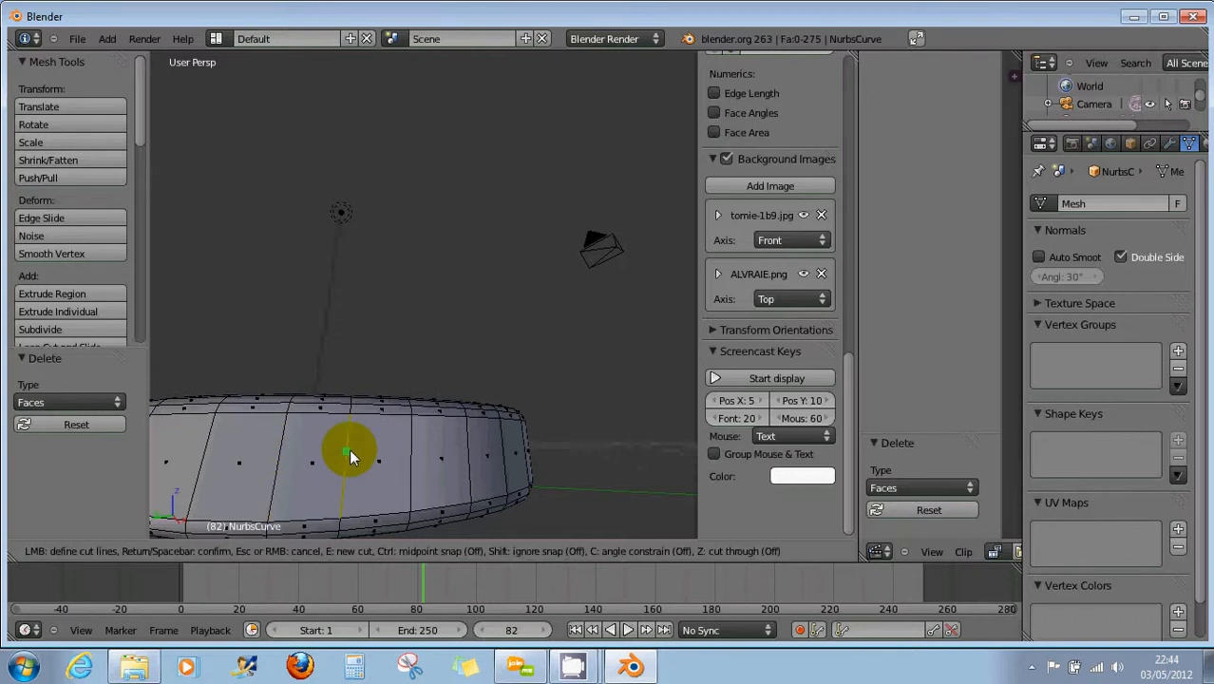
{"action": "left_click", "coordinate": [285, 438]}
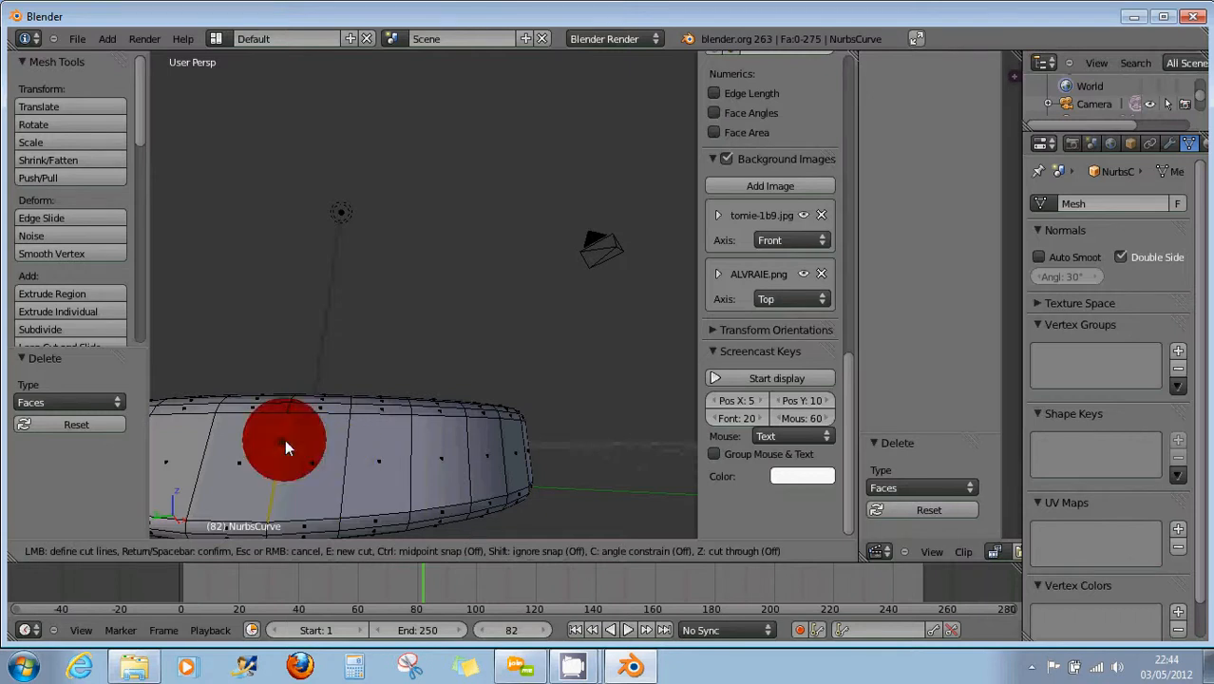
{"action": "left_click", "coordinate": [231, 448]}
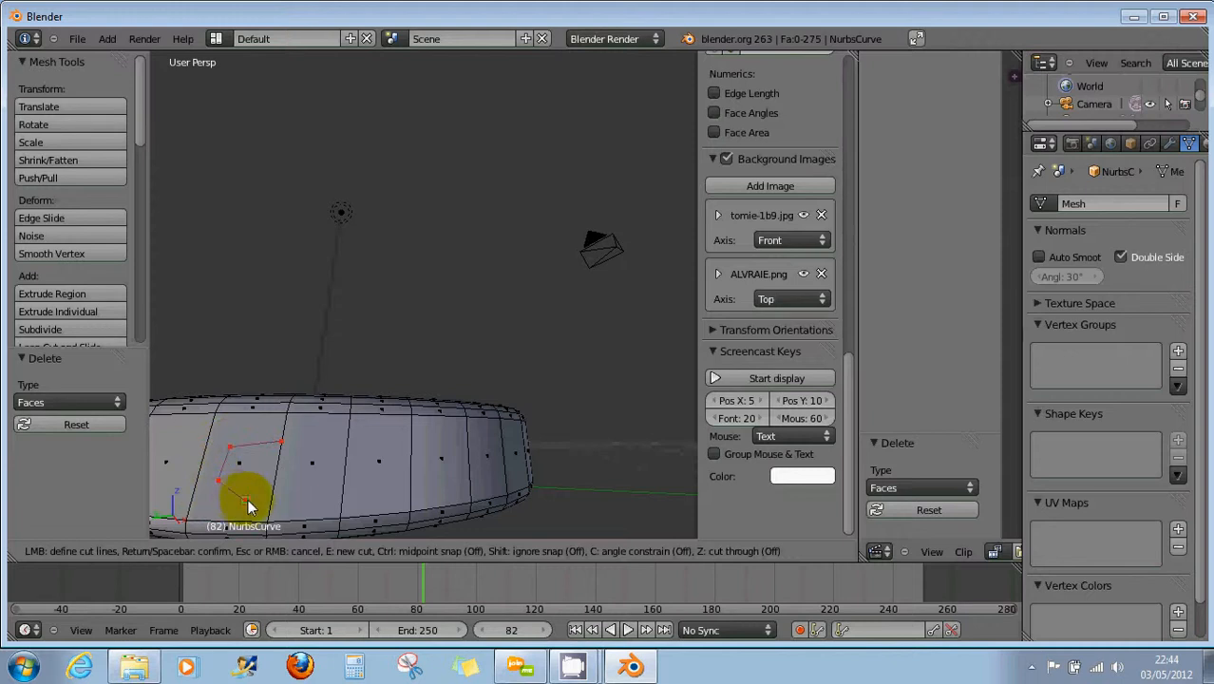
{"action": "left_click", "coordinate": [245, 500]}
{"action": "left_click", "coordinate": [291, 499]}
{"action": "left_click", "coordinate": [332, 489]}
{"action": "left_click", "coordinate": [375, 486]}
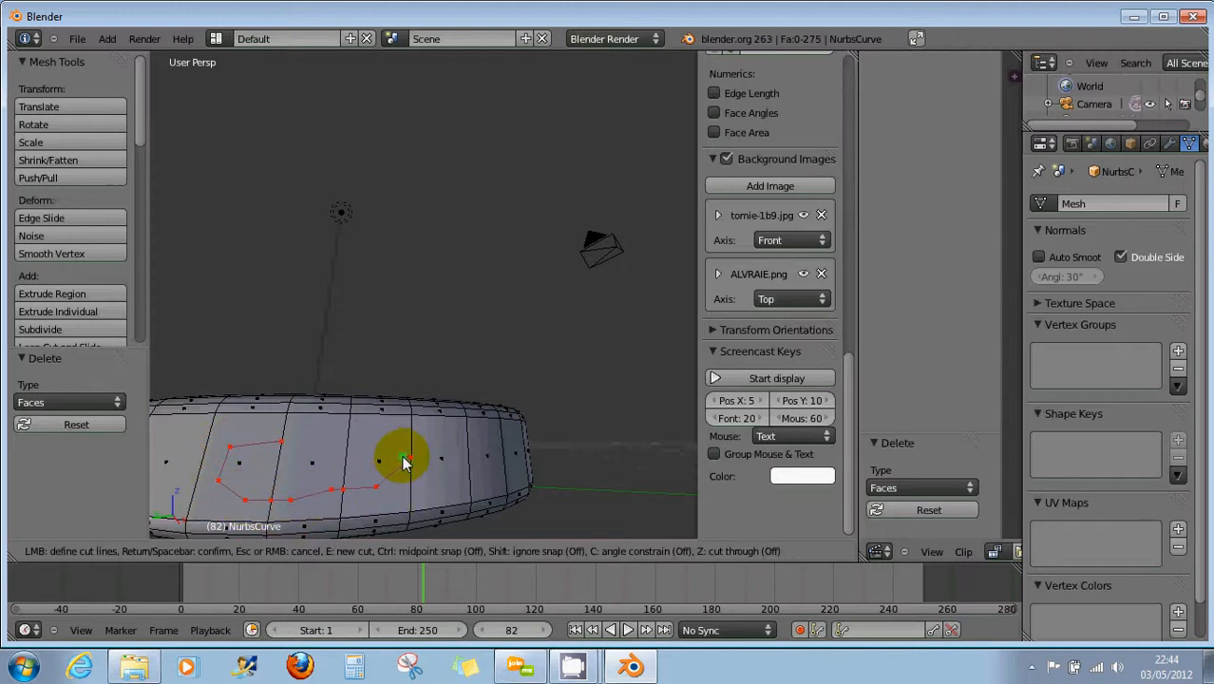
{"action": "left_click", "coordinate": [409, 458]}
{"action": "left_click", "coordinate": [379, 436]}
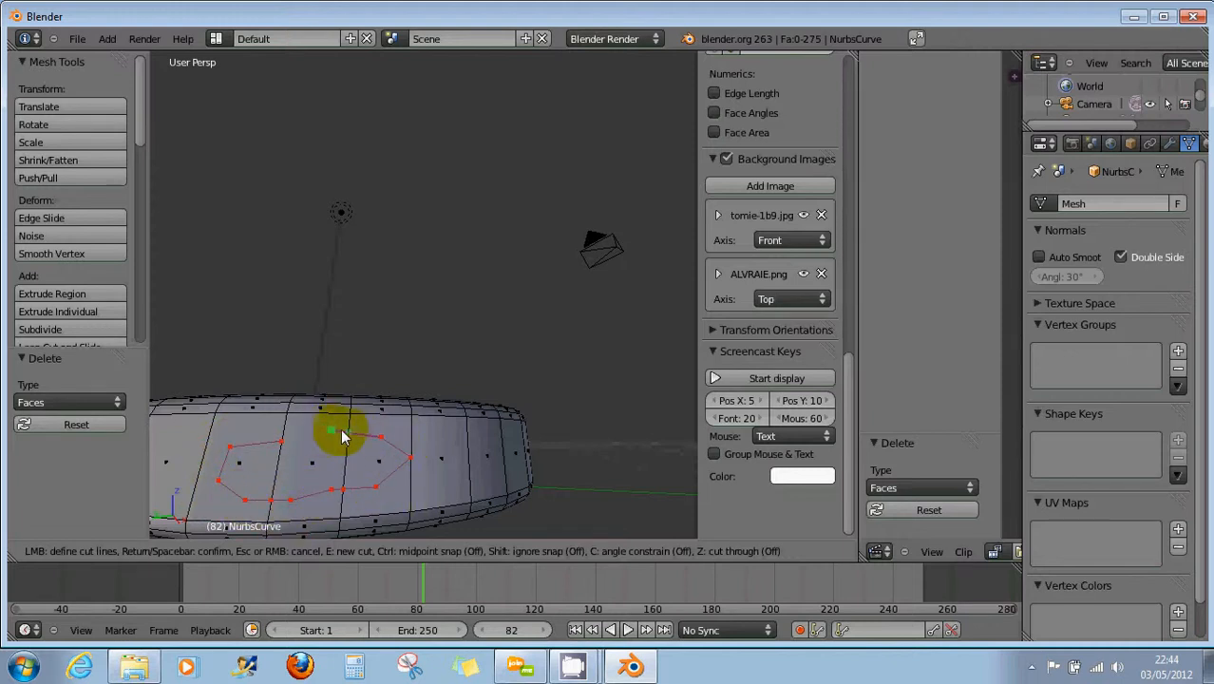
{"action": "left_click", "coordinate": [285, 441]}
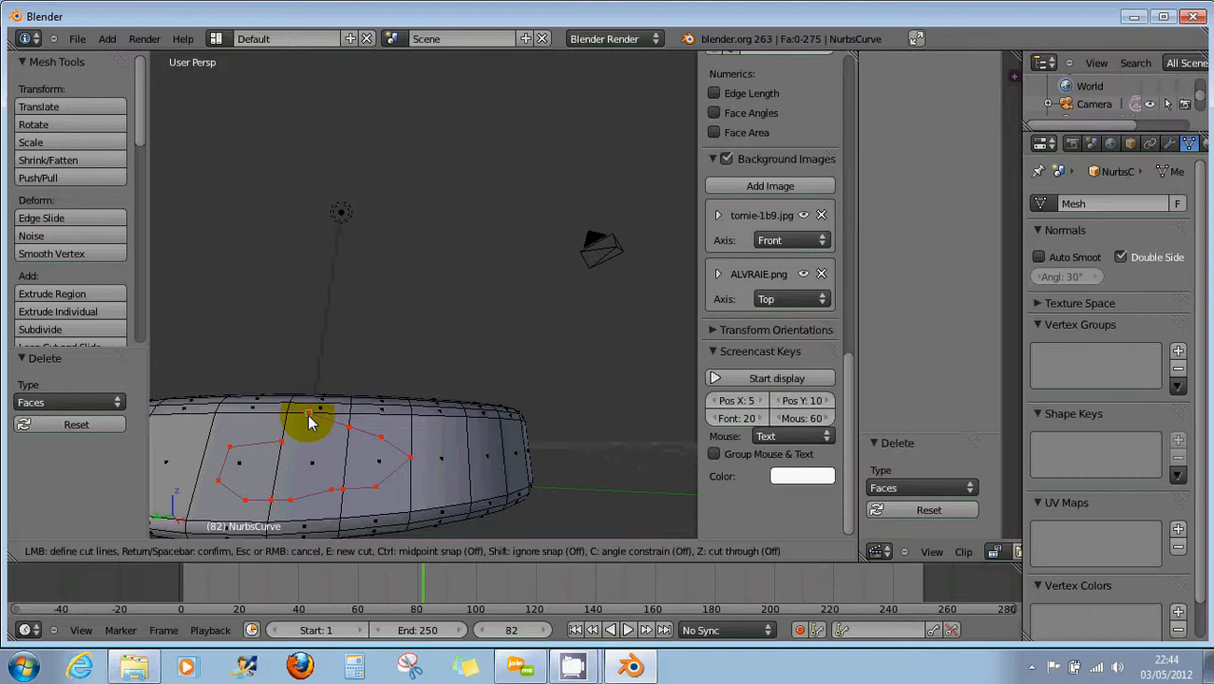
{"action": "key", "text": "Return"}
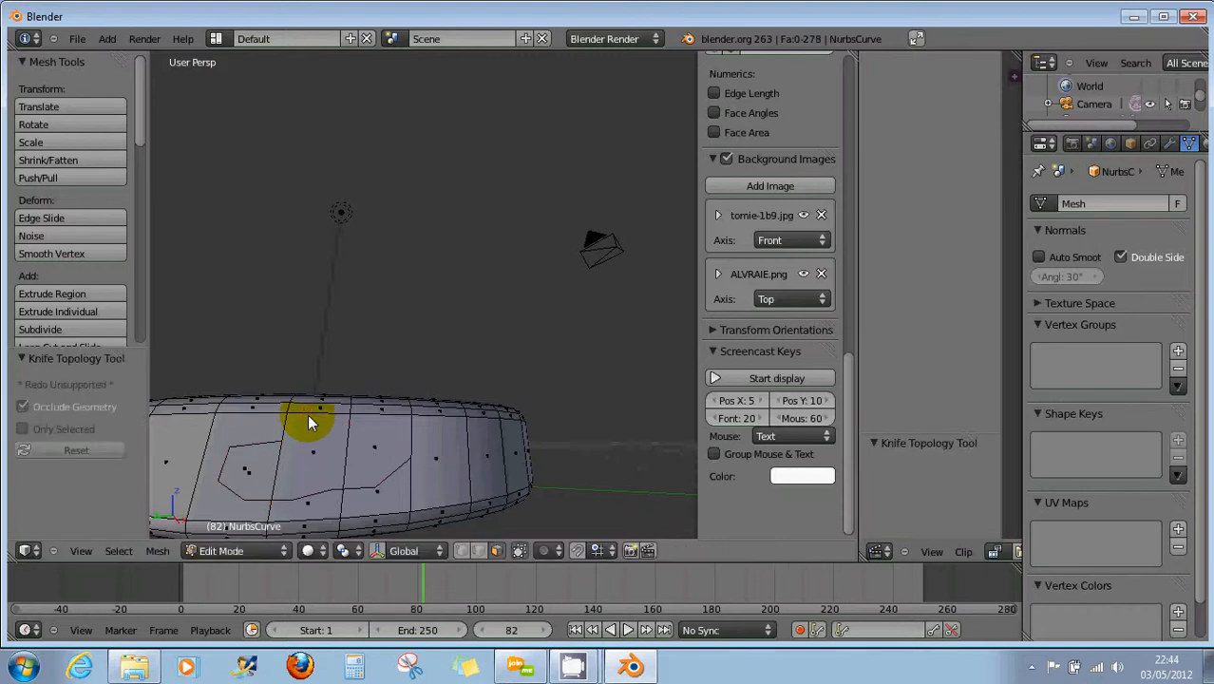
{"action": "middle_click_drag", "start_coordinate": [370, 462], "coordinate": [358, 462]}
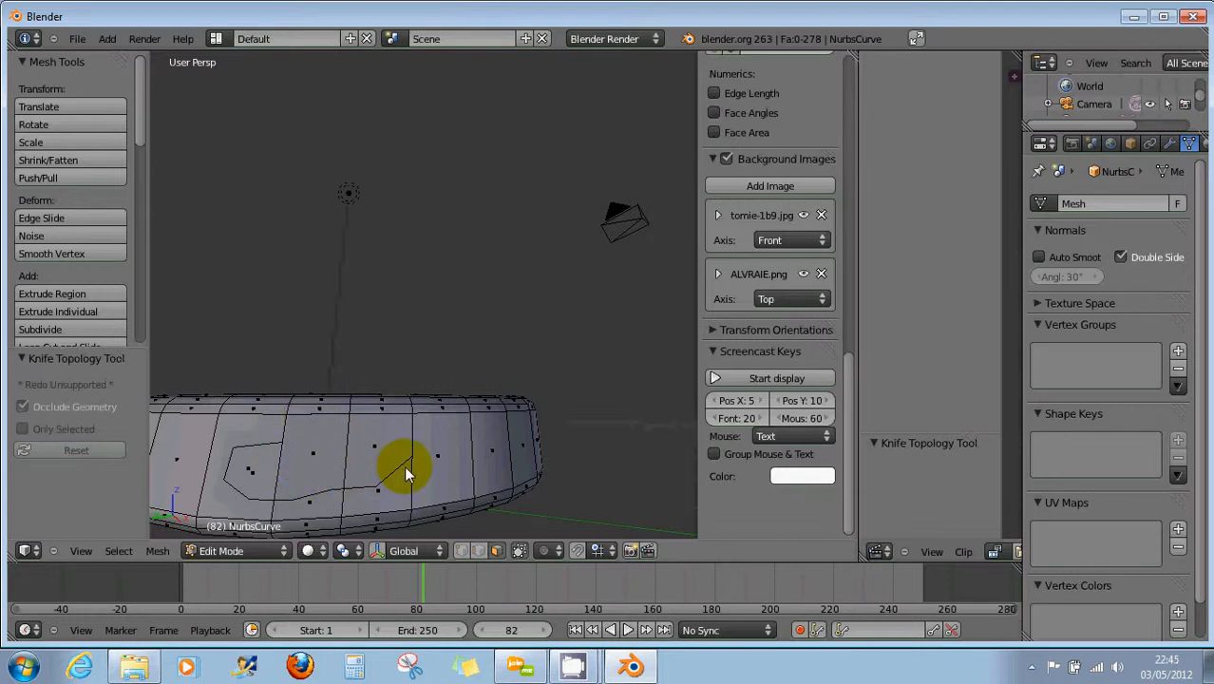
Undo the previous side-wall cut and knife-cut a new rounded outline across three neighbouring faces of the crescent's outer side wall
{"action": "key", "text": "ctrl+z"}
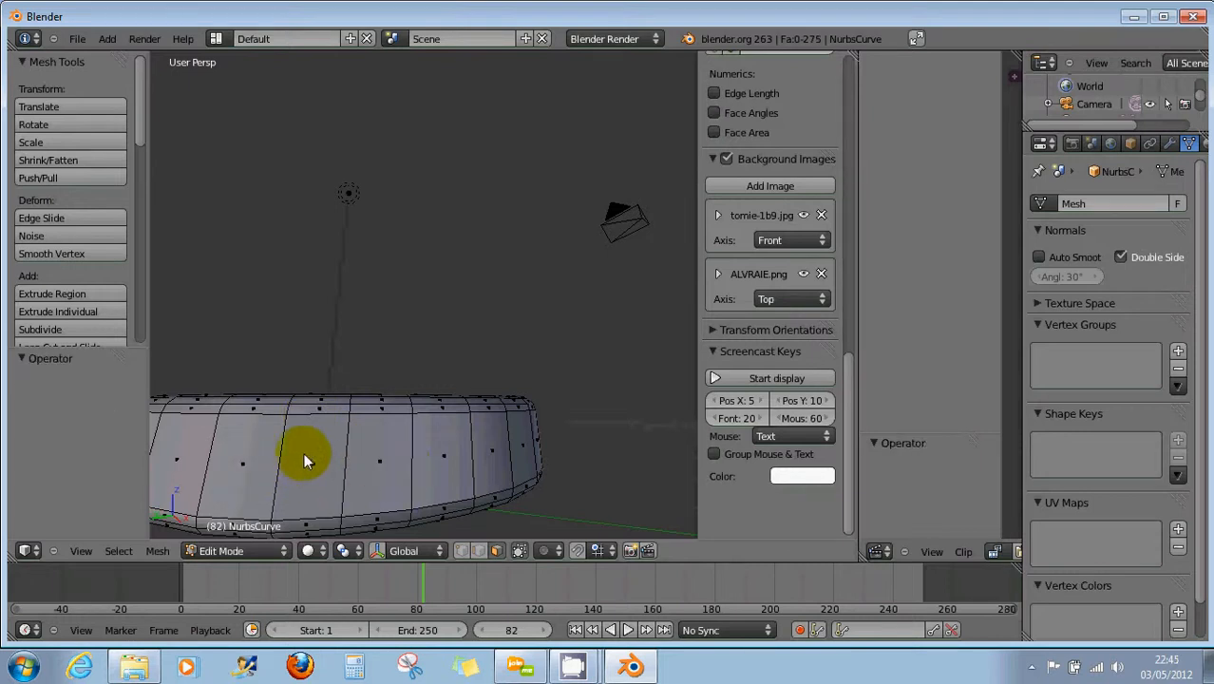
{"action": "key", "text": "k"}
{"action": "left_click", "coordinate": [282, 443]}
{"action": "left_click", "coordinate": [247, 490]}
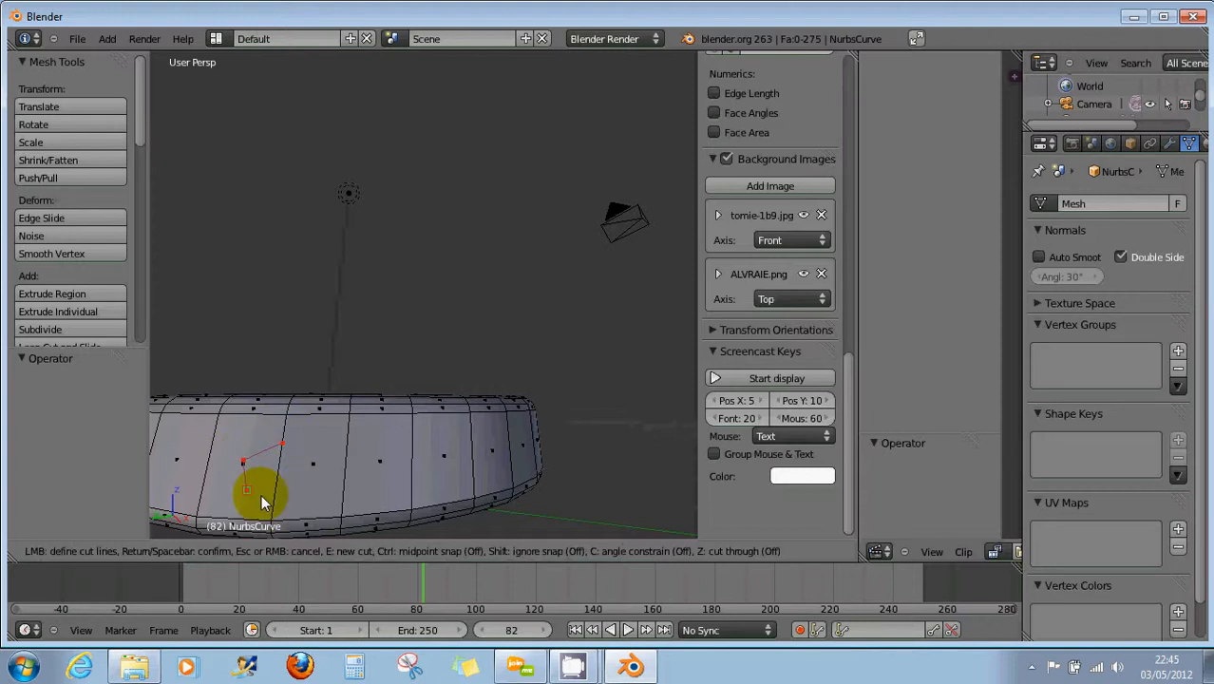
{"action": "left_click", "coordinate": [274, 504]}
{"action": "left_click", "coordinate": [361, 503]}
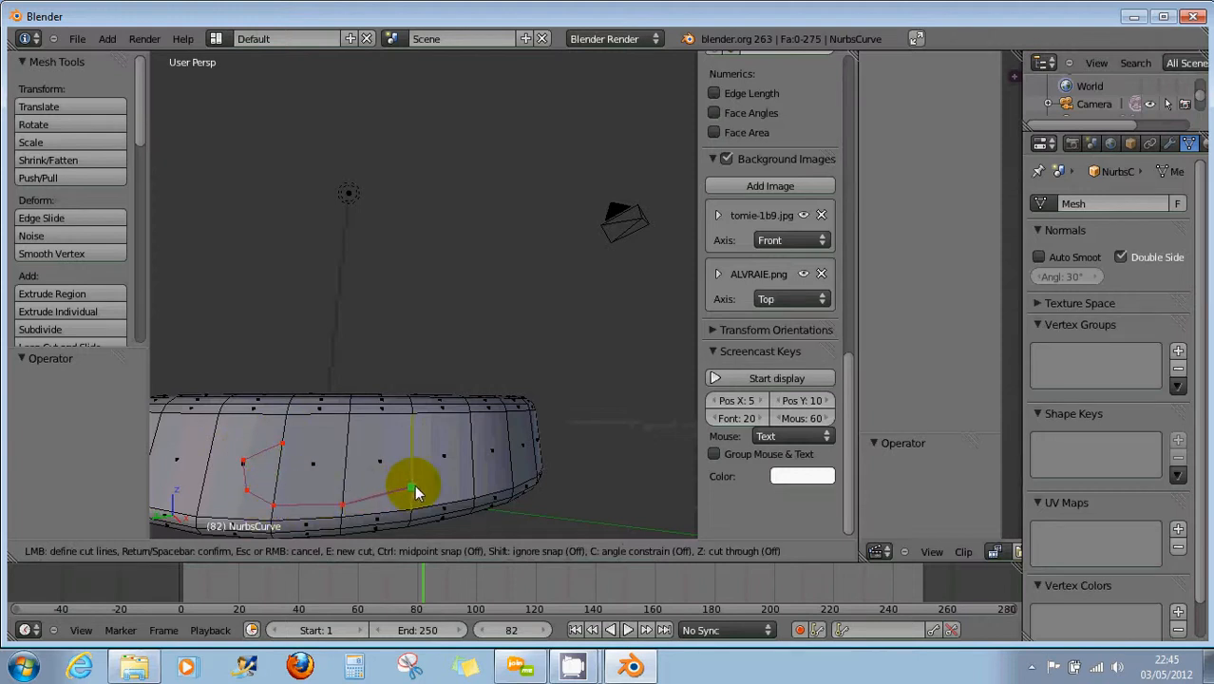
{"action": "left_click", "coordinate": [412, 485]}
{"action": "left_click", "coordinate": [373, 434]}
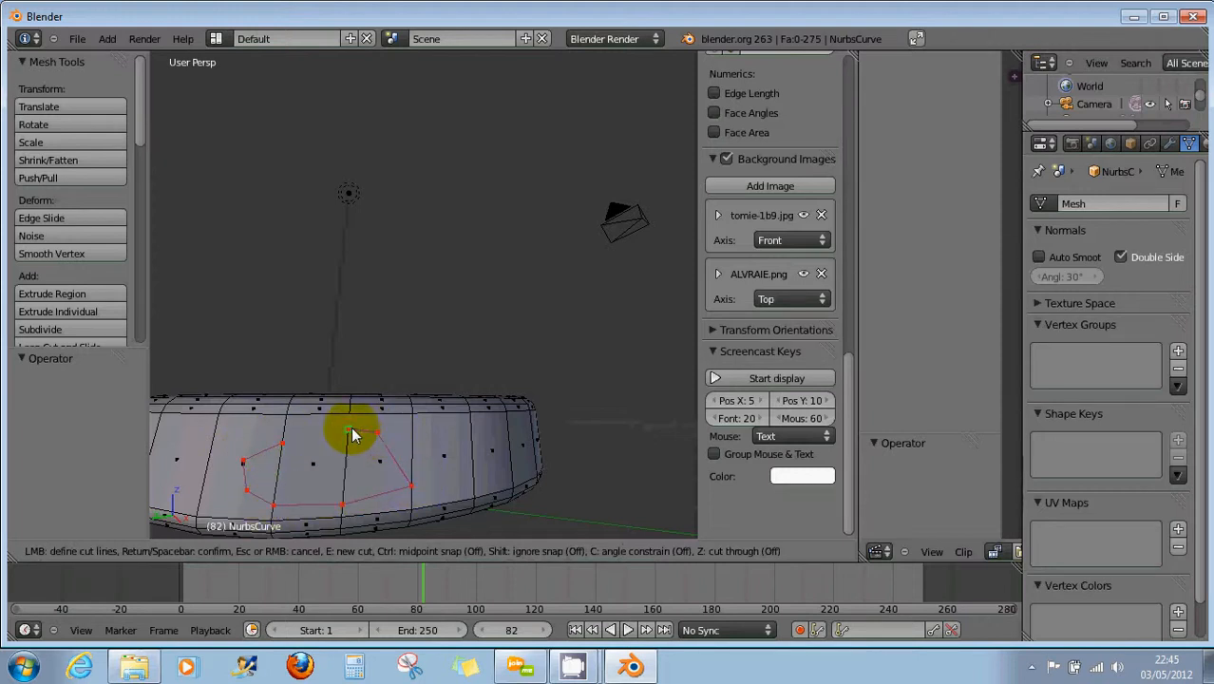
{"action": "left_click", "coordinate": [350, 428]}
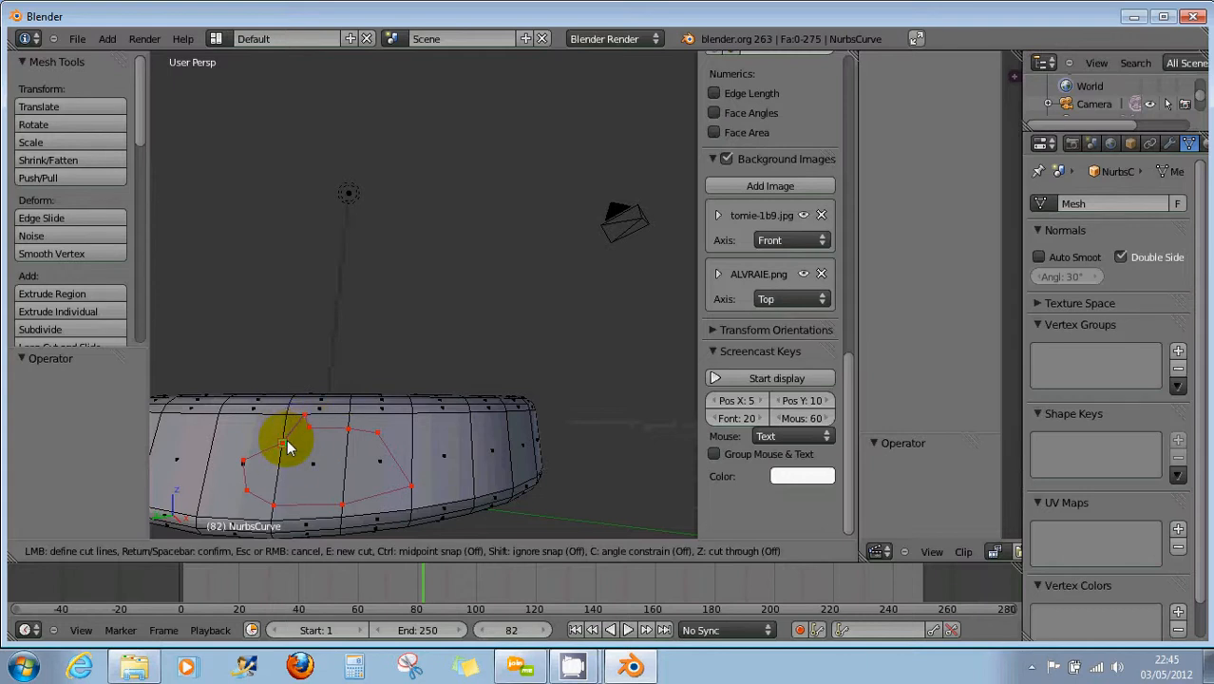
{"action": "key", "text": "Return"}
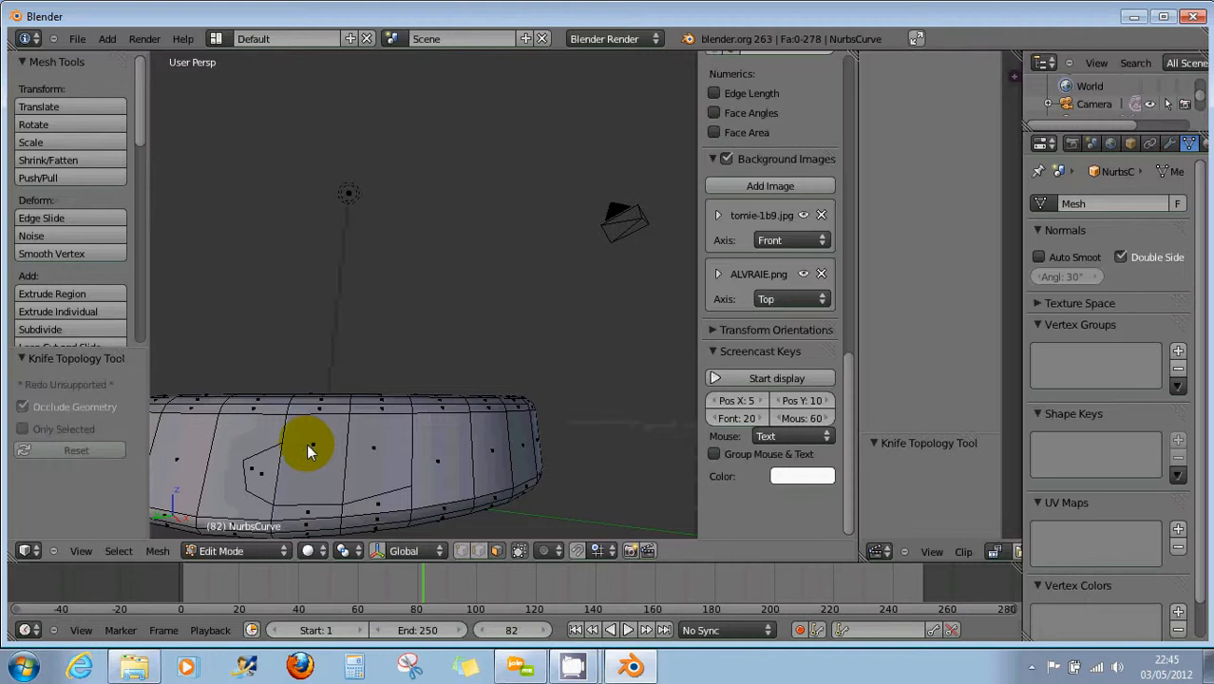
Undo that outline and knife-cut a smaller closed outline across the same side-wall faces, finishing on its starting point
{"action": "key", "text": "ctrl+z"}
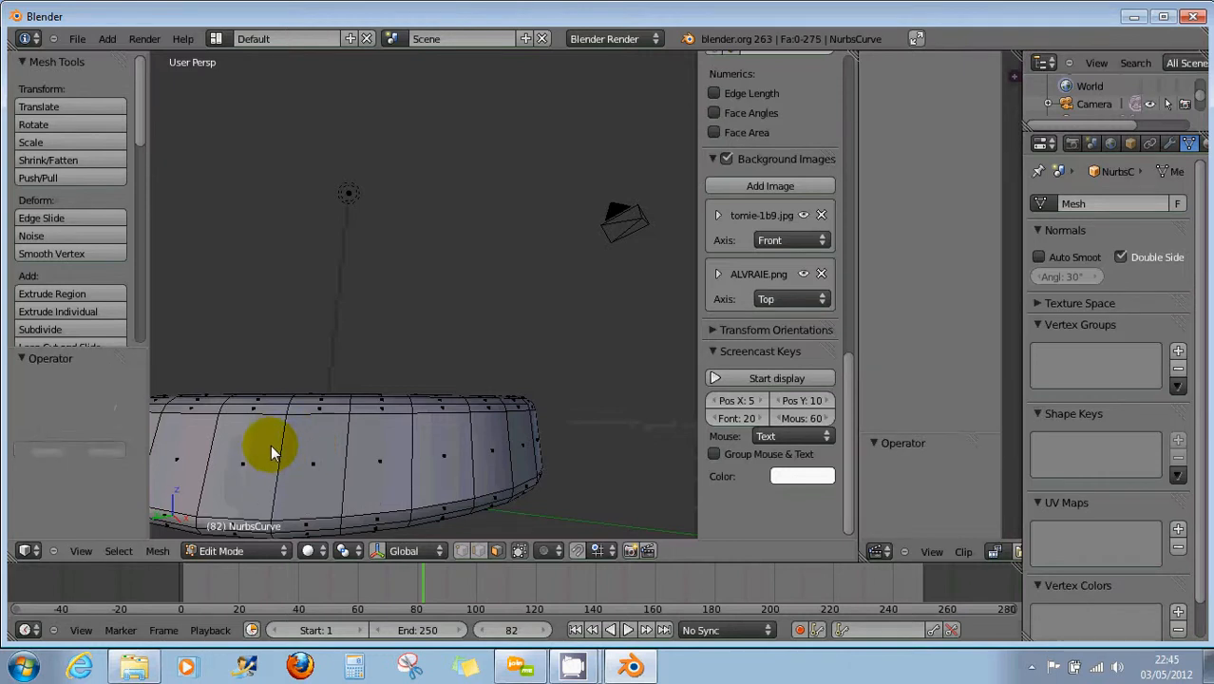
{"action": "key", "text": "k"}
{"action": "left_click", "coordinate": [280, 441]}
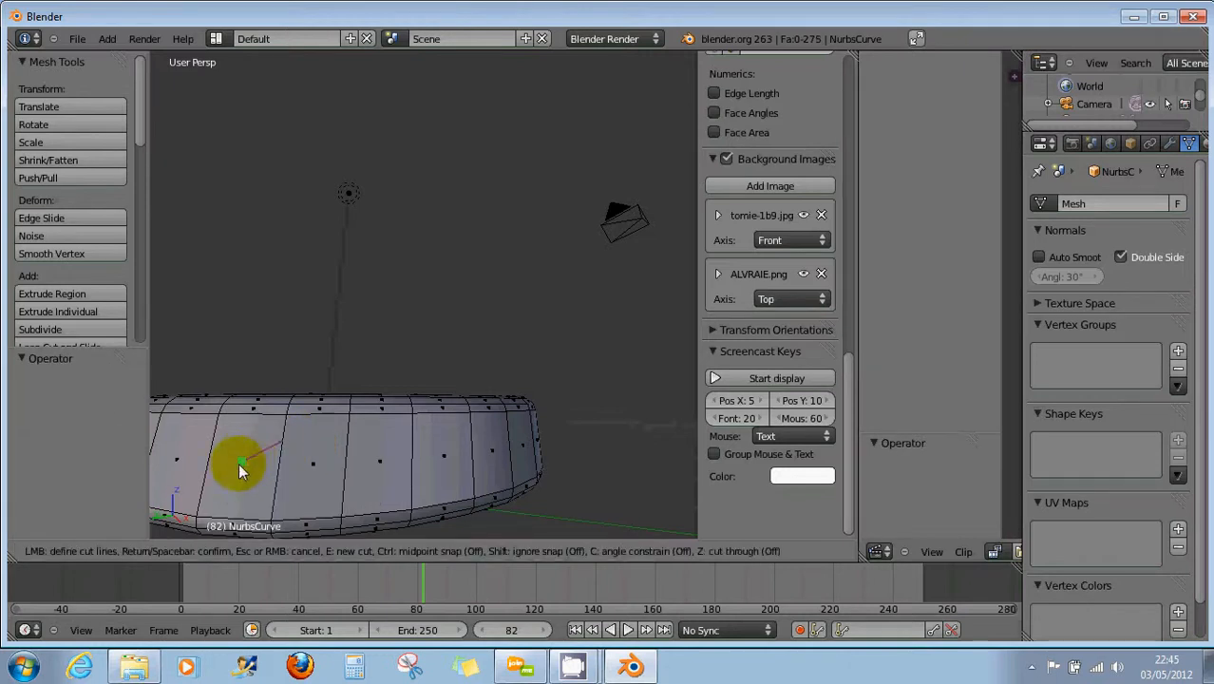
{"action": "left_click", "coordinate": [240, 464]}
{"action": "left_click", "coordinate": [262, 490]}
{"action": "left_click", "coordinate": [328, 497]}
{"action": "left_click", "coordinate": [376, 474]}
{"action": "left_click", "coordinate": [348, 442]}
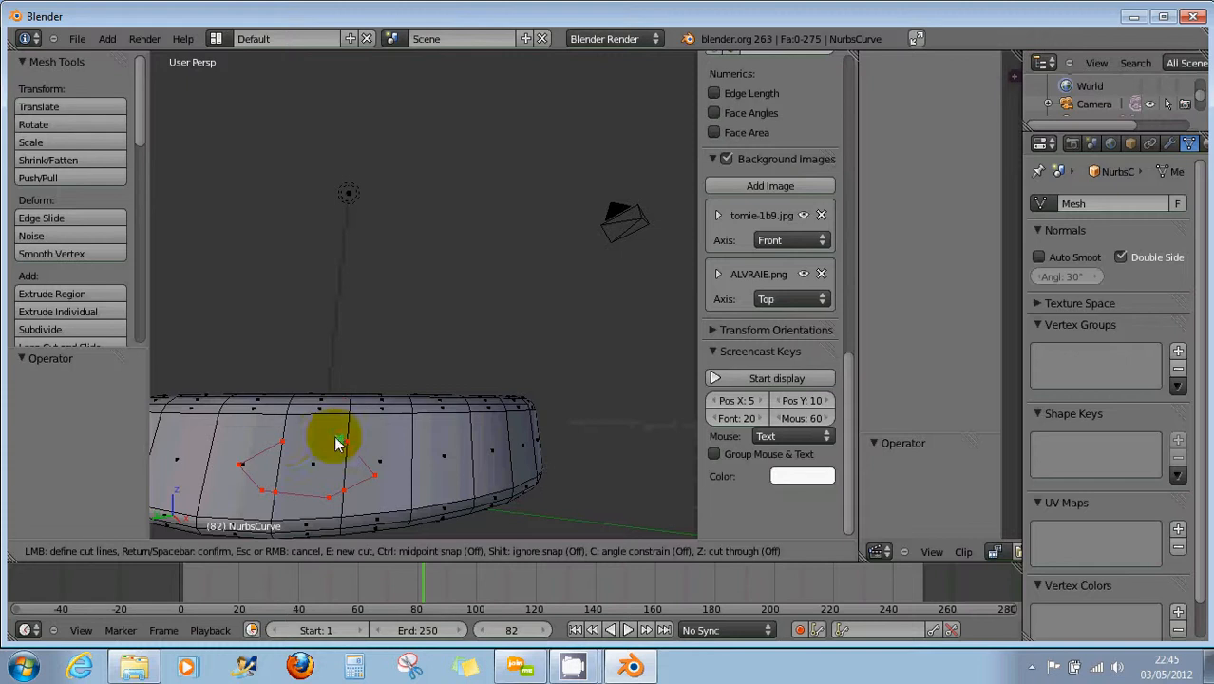
{"action": "left_click", "coordinate": [305, 434]}
{"action": "left_click", "coordinate": [283, 442]}
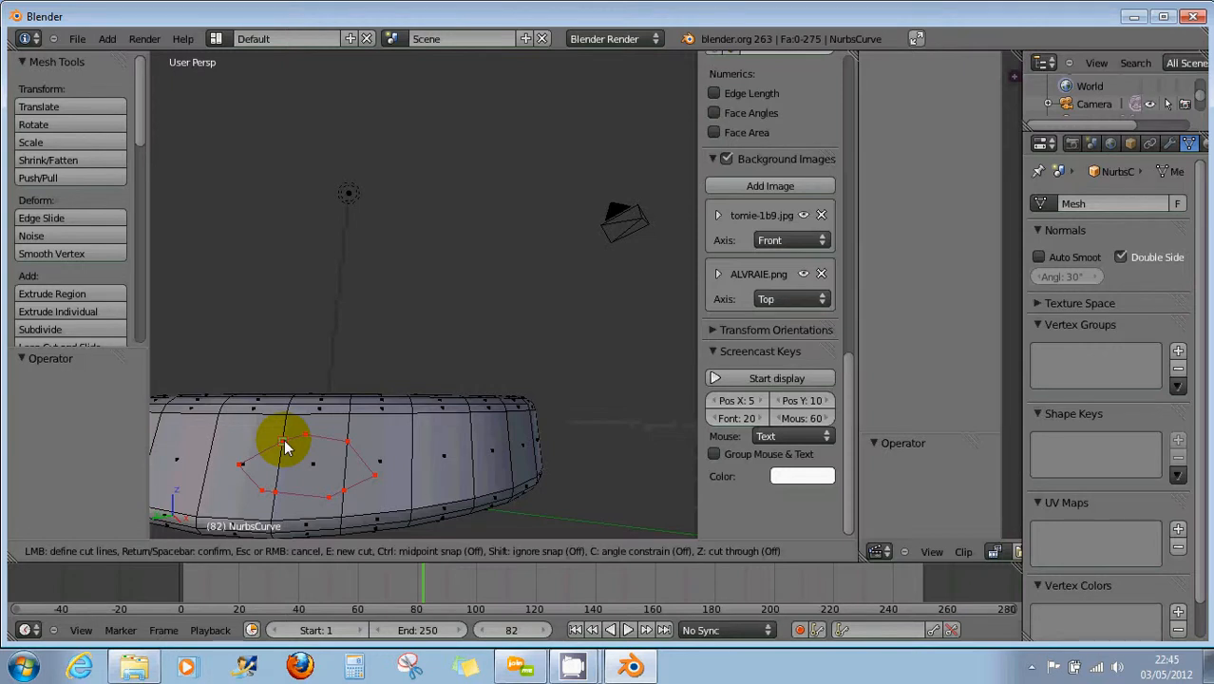
{"action": "key", "text": "Return"}
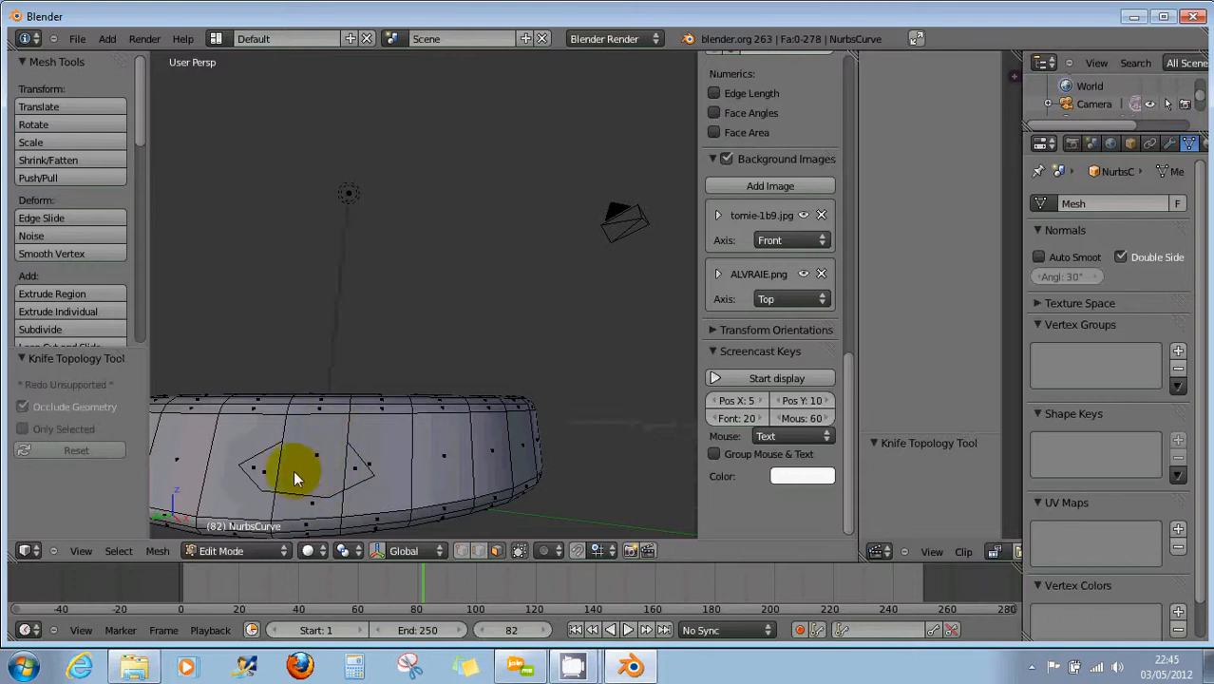
Try Make Edge/Face on the cut, select the three faces around the outline, and check the surface in Object Mode
{"action": "key", "text": "f"}
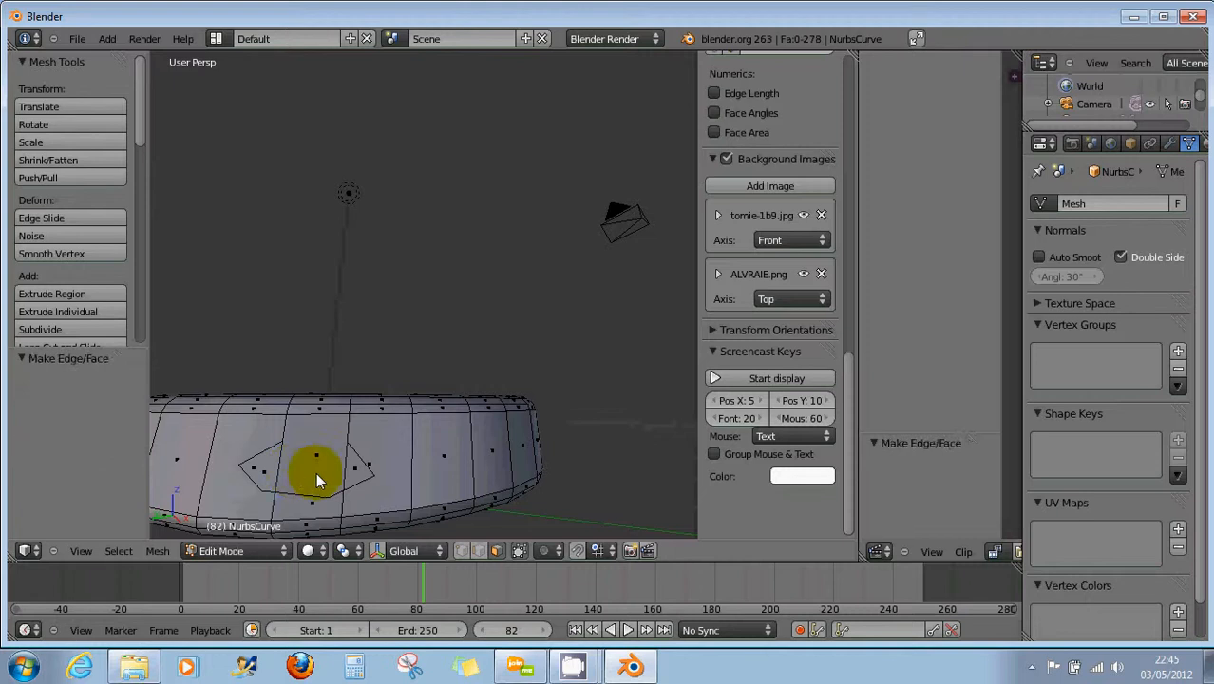
{"action": "left_click", "coordinate": [478, 551]}
{"action": "right_click", "coordinate": [261, 466]}
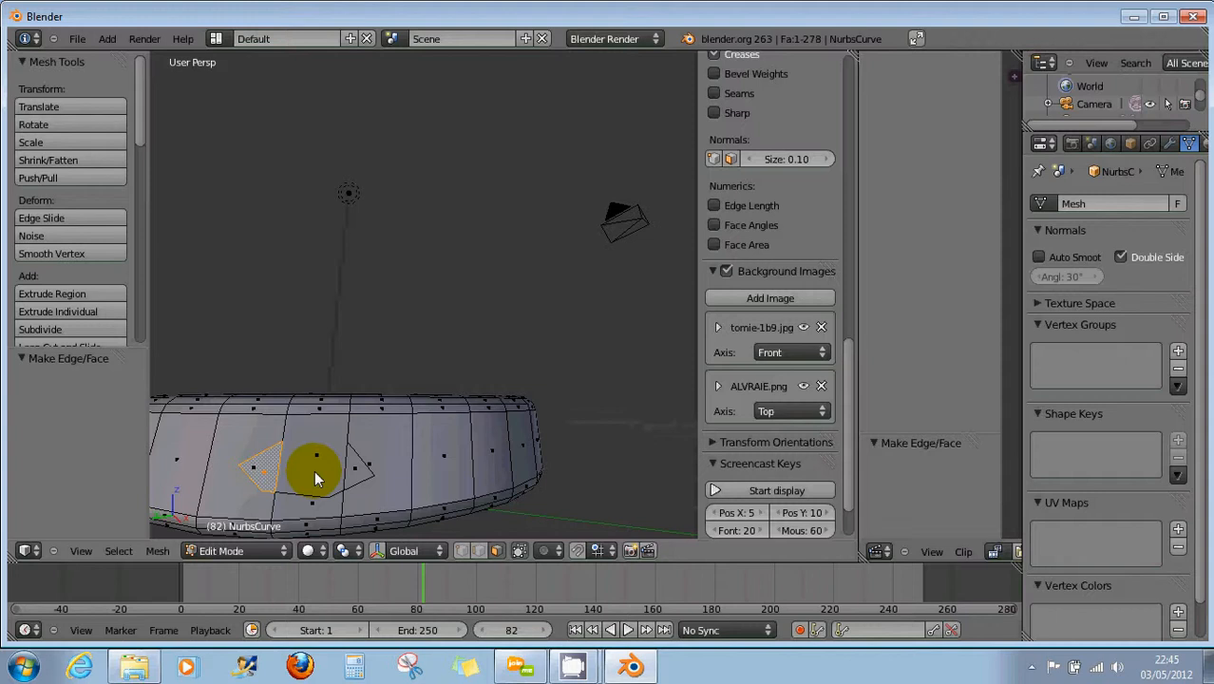
{"action": "right_click", "coordinate": [314, 470], "text": "shift"}
{"action": "right_click", "coordinate": [361, 472], "text": "shift"}
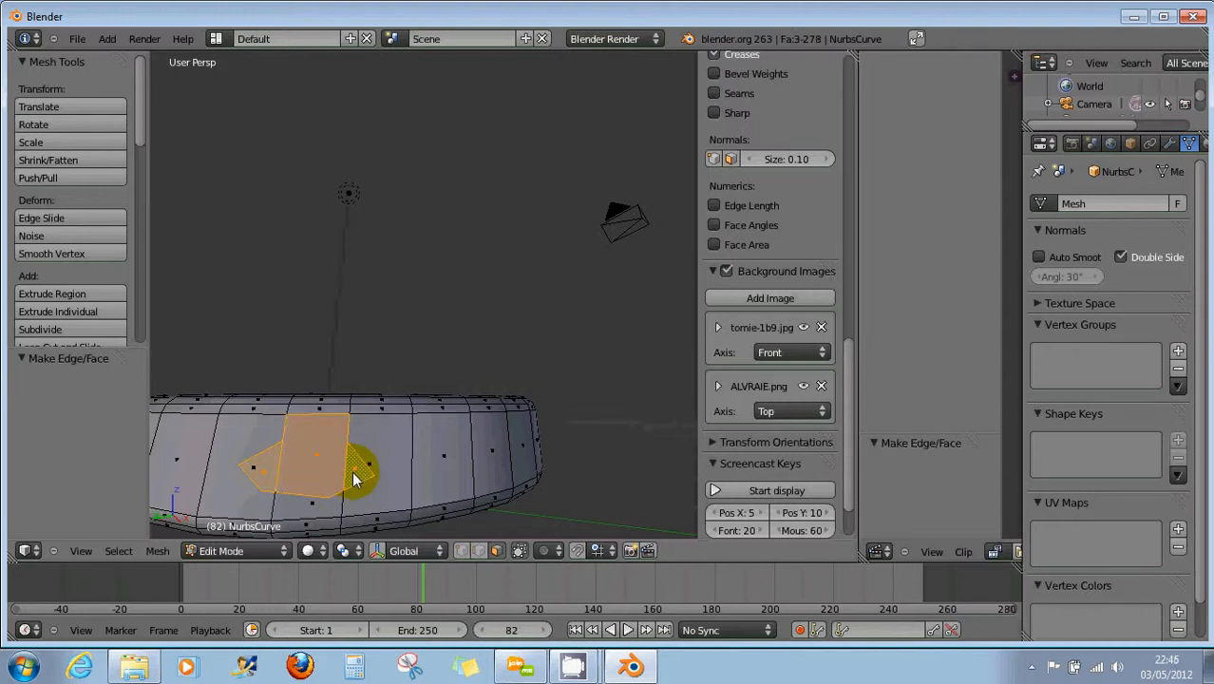
{"action": "key", "text": "Tab"}
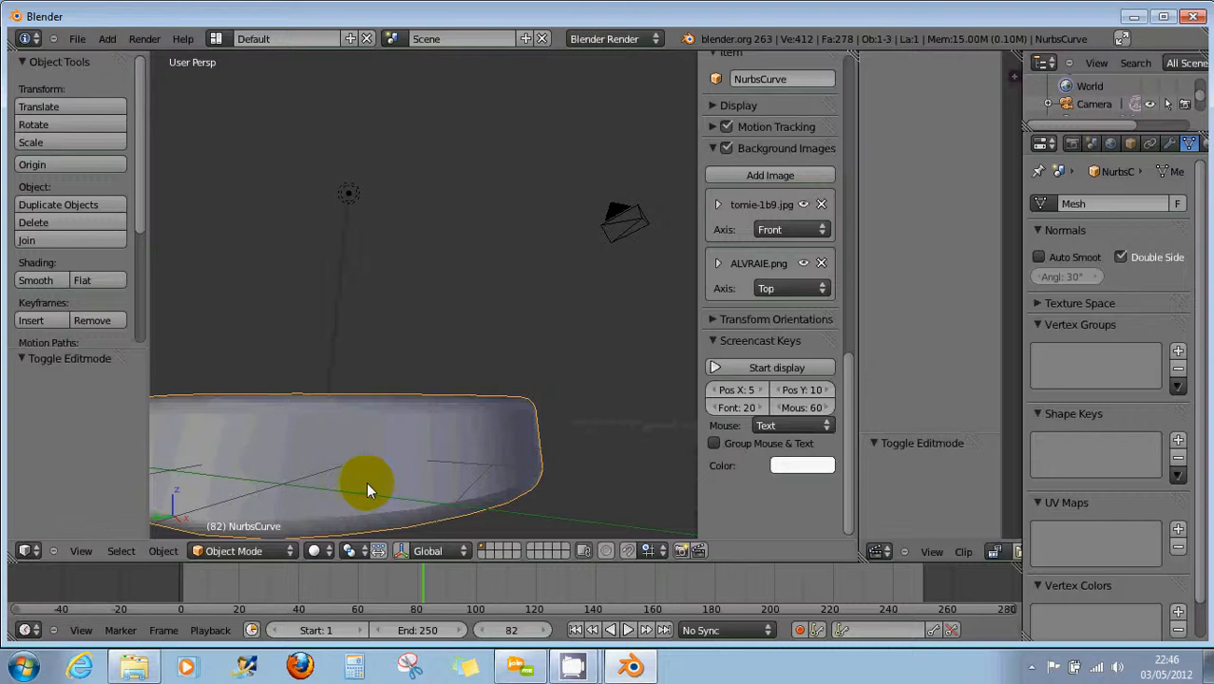
{"action": "key", "text": "Tab"}
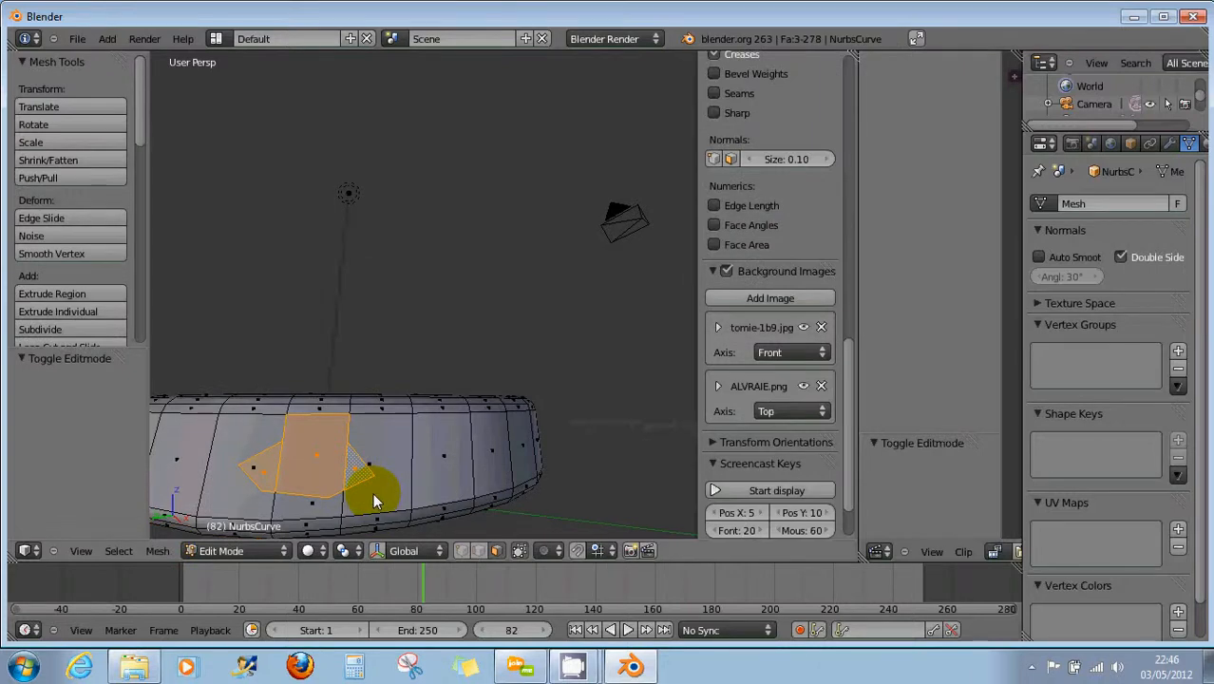
Undo the face selections and the small knife-cut outline on the side wall
{"action": "key", "text": "ctrl+z"}
{"action": "key", "text": "ctrl+z"}
{"action": "key", "text": "ctrl+z"}
{"action": "key", "text": "ctrl+z"}
{"action": "key", "text": "ctrl+z"}
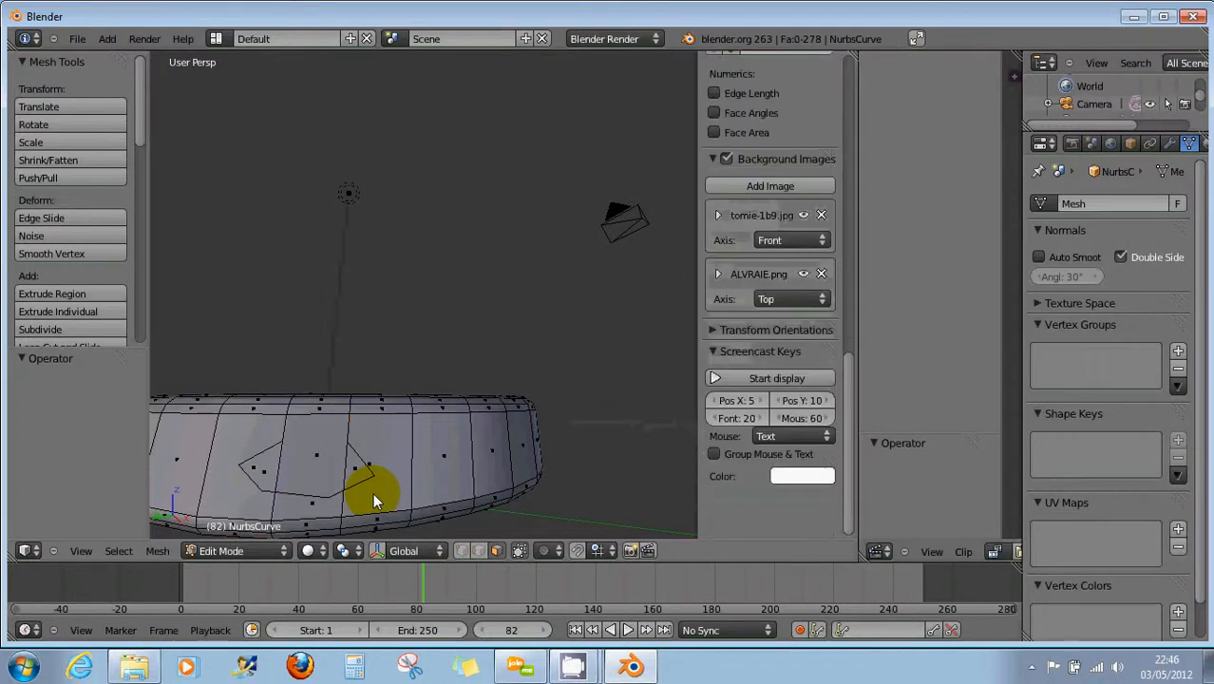
In vertex select mode, knife-cut a wide closed outline spanning four side-wall faces, returning to its starting point on the vertical edge
{"action": "left_click", "coordinate": [462, 551]}
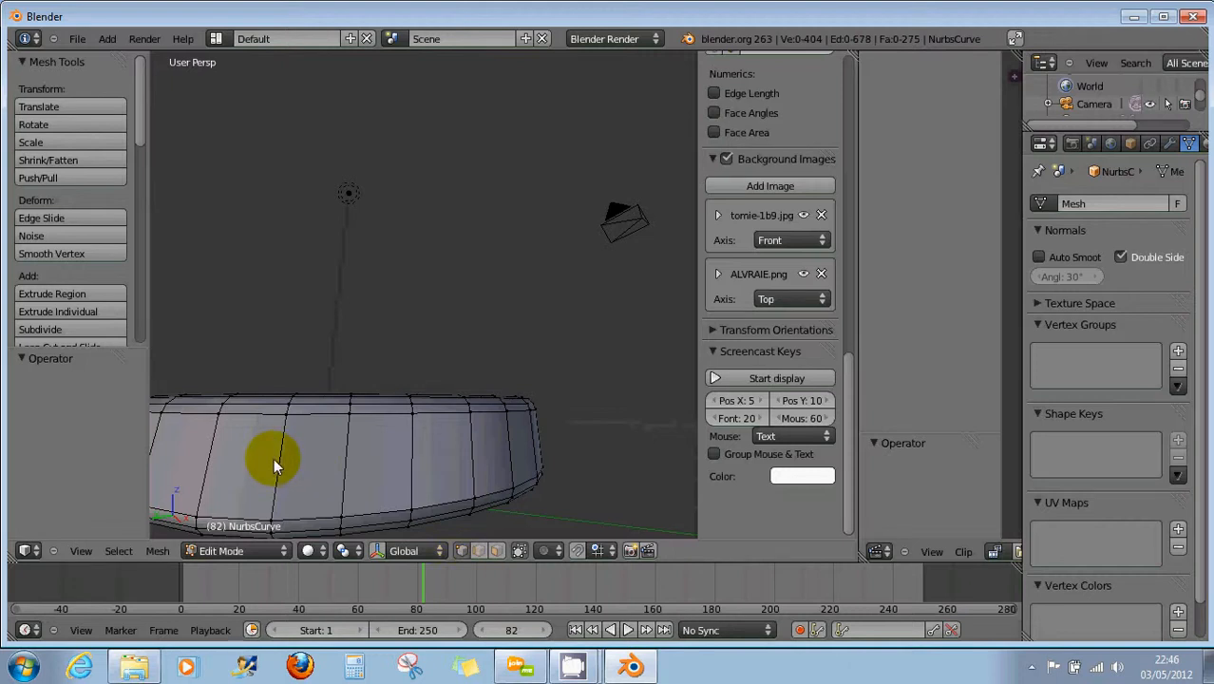
{"action": "key", "text": "k"}
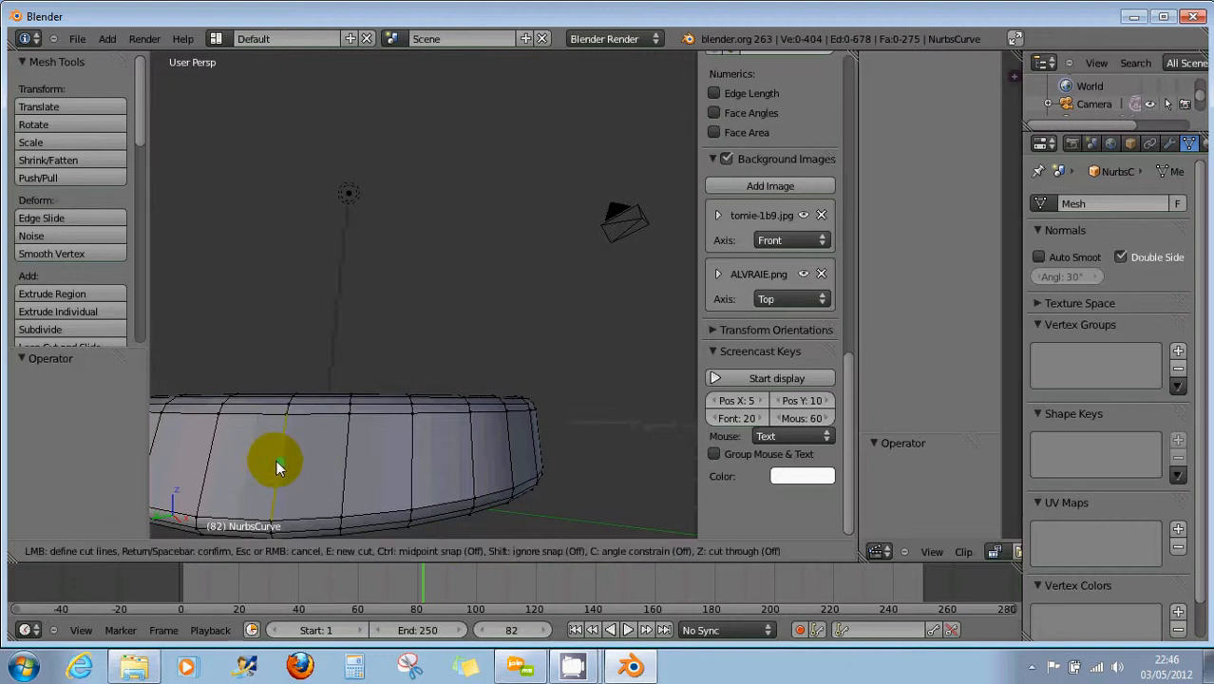
{"action": "left_click", "coordinate": [280, 462]}
{"action": "left_click", "coordinate": [303, 496]}
{"action": "left_click", "coordinate": [343, 492]}
{"action": "left_click", "coordinate": [367, 490]}
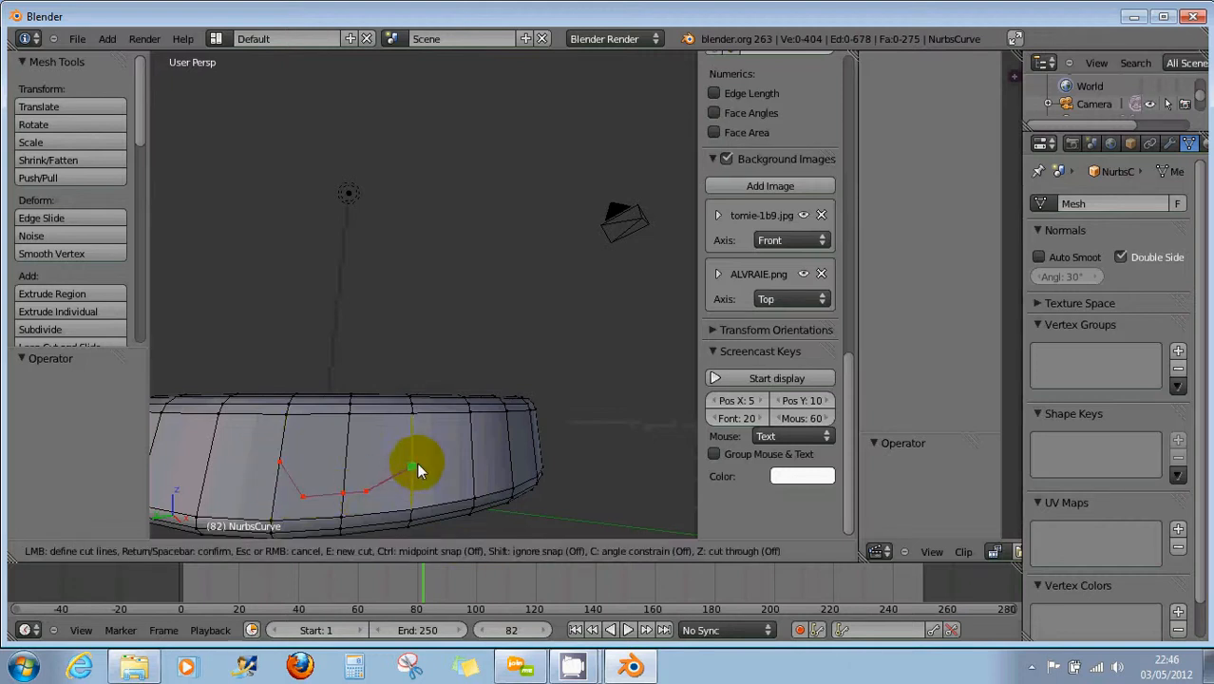
{"action": "left_click", "coordinate": [421, 460]}
{"action": "left_click", "coordinate": [387, 432]}
{"action": "left_click", "coordinate": [319, 432]}
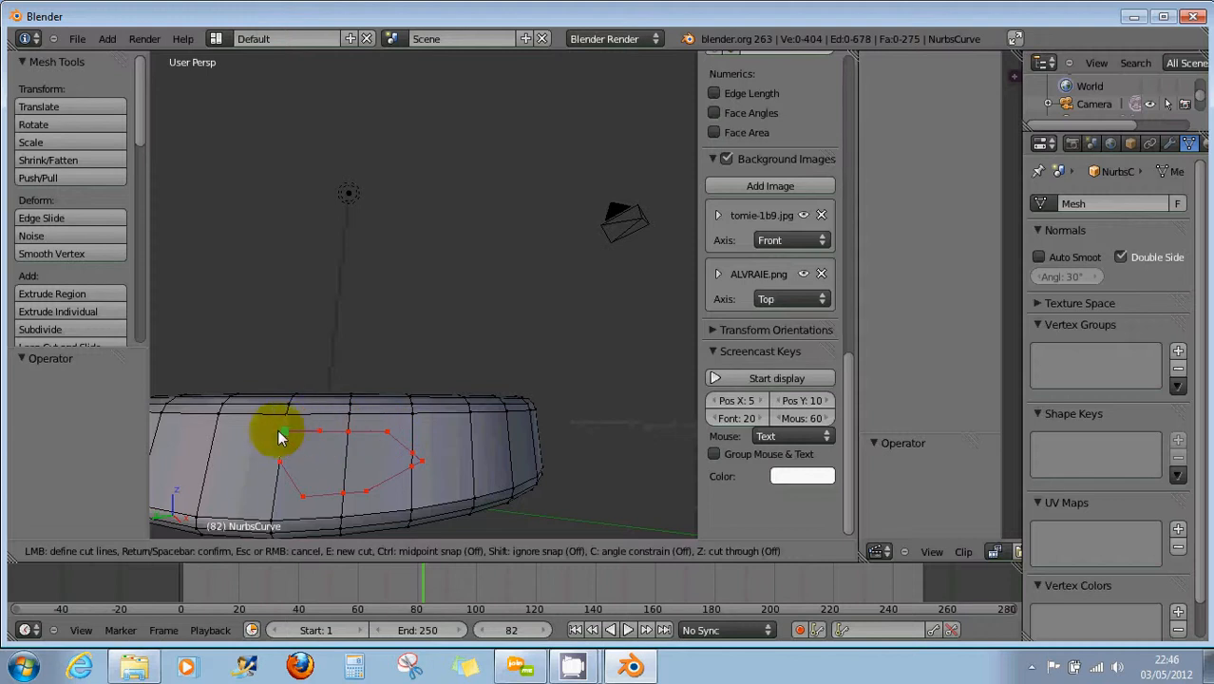
{"action": "left_click", "coordinate": [283, 432]}
{"action": "left_click", "coordinate": [247, 433]}
{"action": "left_click", "coordinate": [249, 480]}
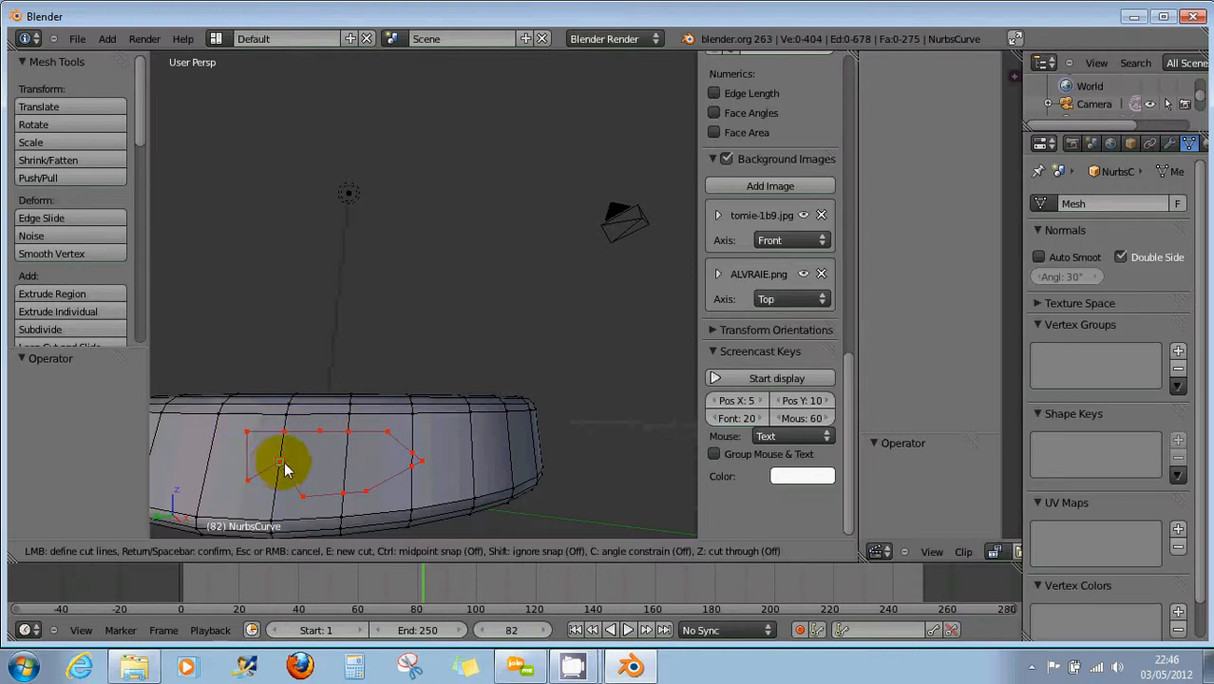
{"action": "key", "text": "Return"}
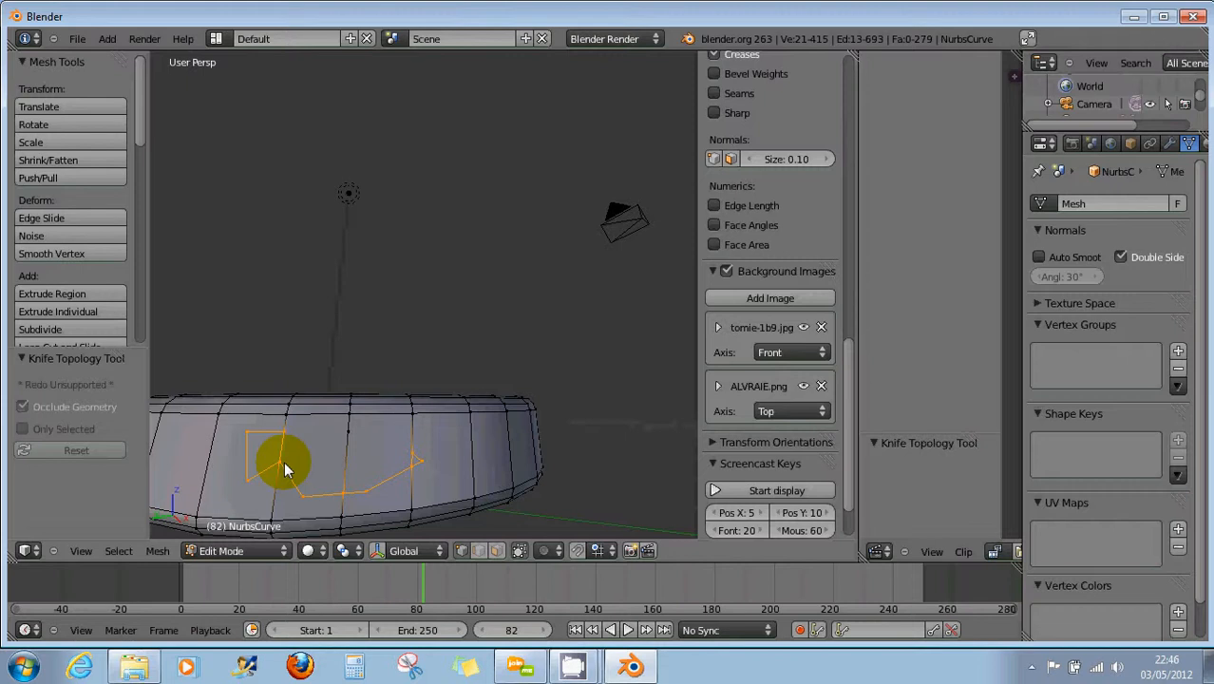
Try moving the isolated cut vertex on the middle vertical edge, and undo the knife cut on the side wall
{"action": "mouse_move", "coordinate": [379, 452]}
{"action": "middle_mouse_down"}
{"action": "mouse_move", "coordinate": [304, 434]}
{"action": "mouse_move", "coordinate": [296, 460]}
{"action": "mouse_move", "coordinate": [344, 477]}
{"action": "mouse_move", "coordinate": [396, 466]}
{"action": "mouse_move", "coordinate": [381, 450]}
{"action": "middle_mouse_up"}
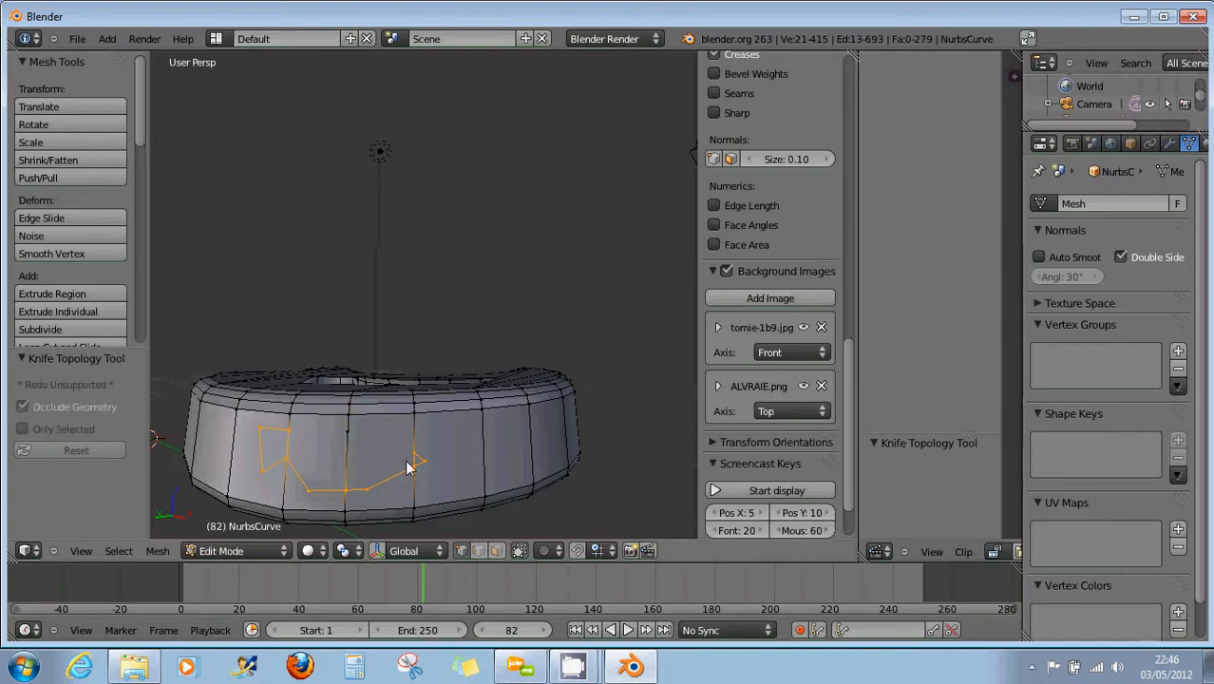
{"action": "scroll", "coordinate": [353, 441], "scroll_direction": "up", "scroll_amount": 4}
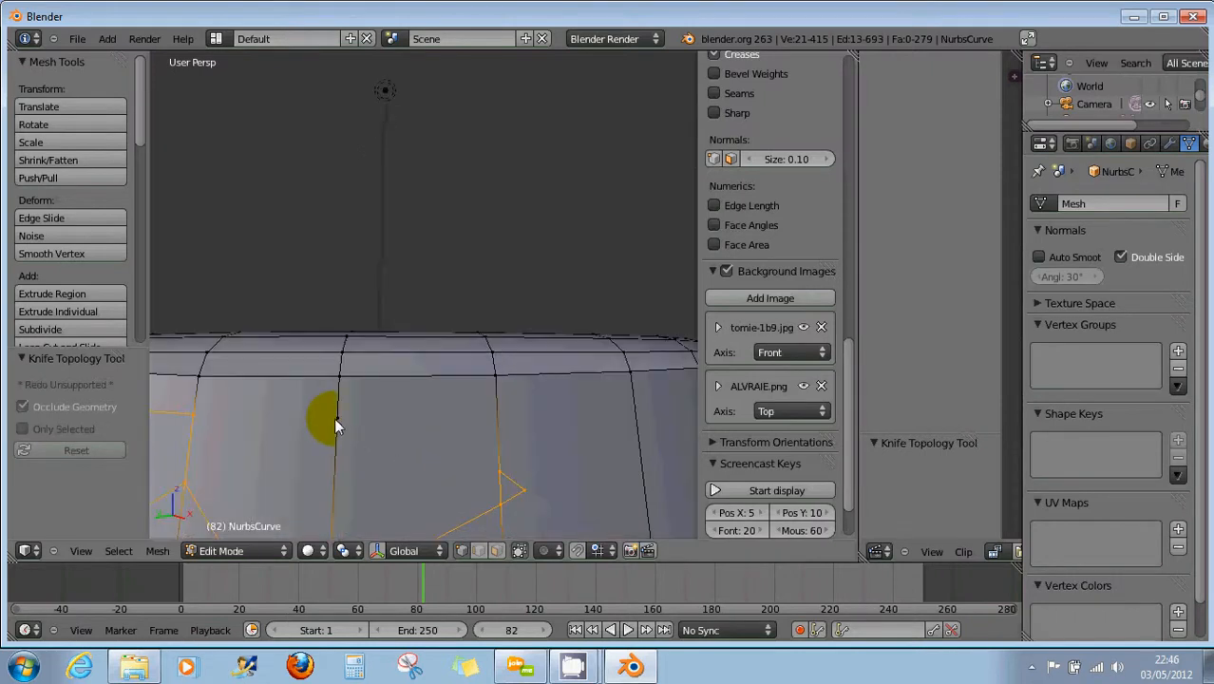
{"action": "mouse_move", "coordinate": [356, 451]}
{"action": "middle_mouse_down"}
{"action": "mouse_move", "coordinate": [304, 457]}
{"action": "mouse_move", "coordinate": [310, 477]}
{"action": "mouse_move", "coordinate": [426, 465]}
{"action": "mouse_move", "coordinate": [348, 432]}
{"action": "middle_mouse_up"}
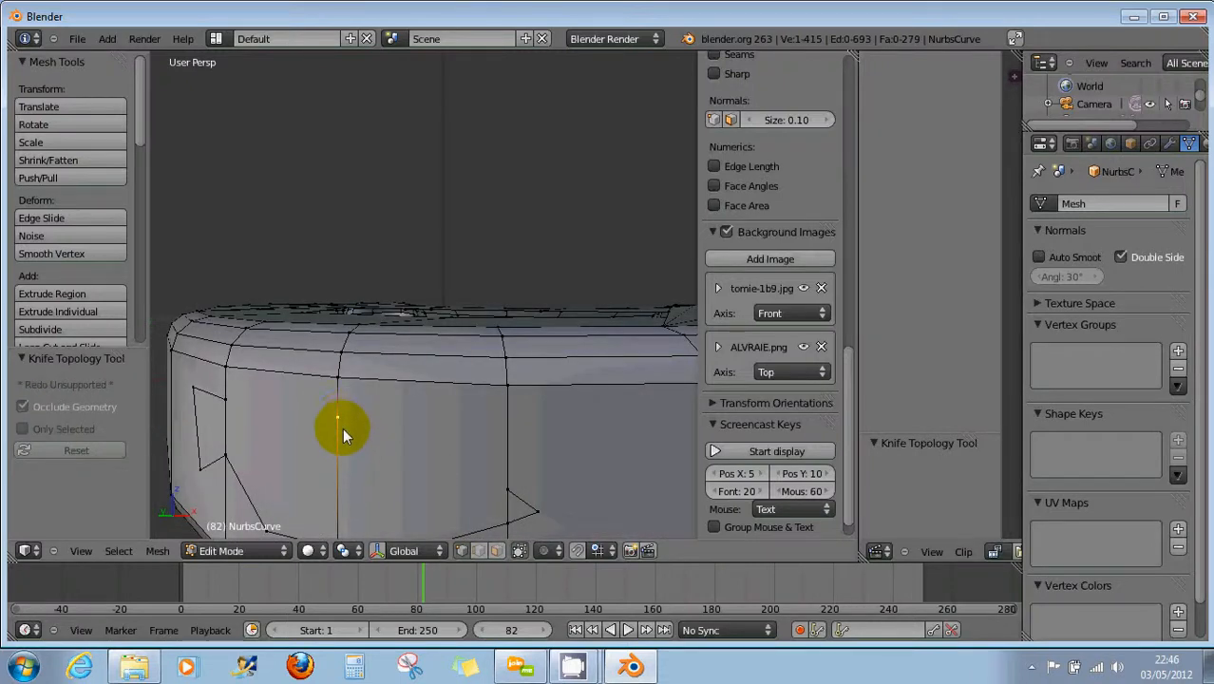
{"action": "key", "text": "Return"}
{"action": "key", "text": "g"}
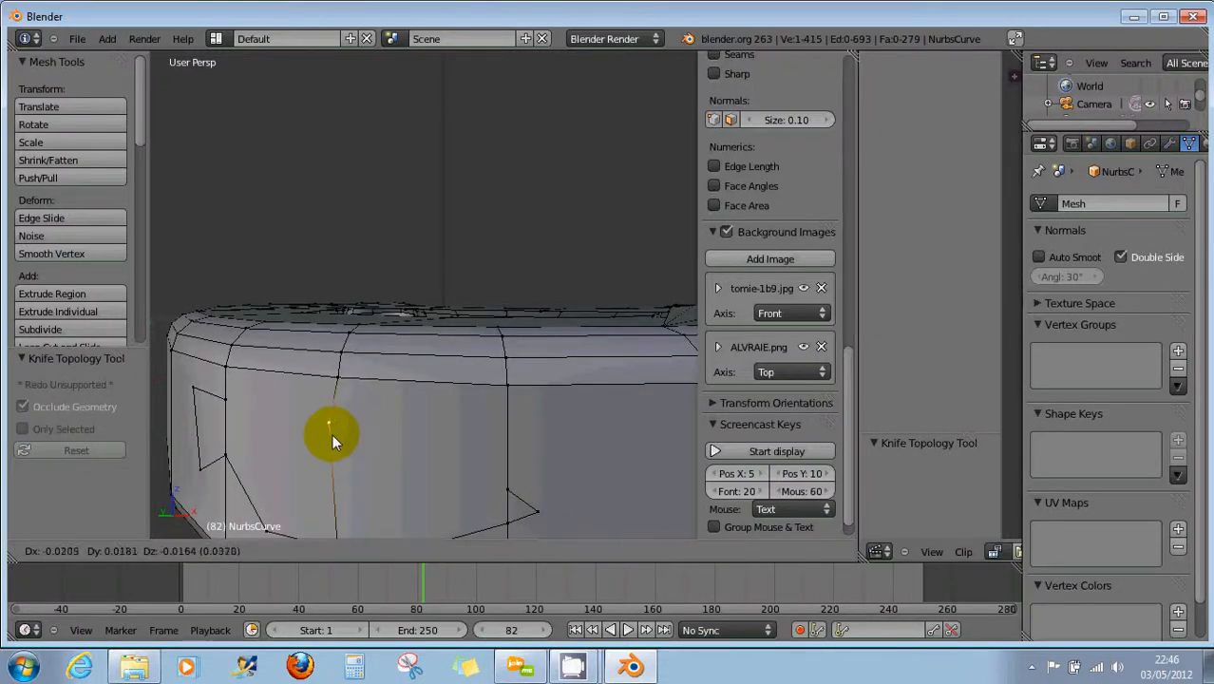
{"action": "left_click", "coordinate": [346, 437]}
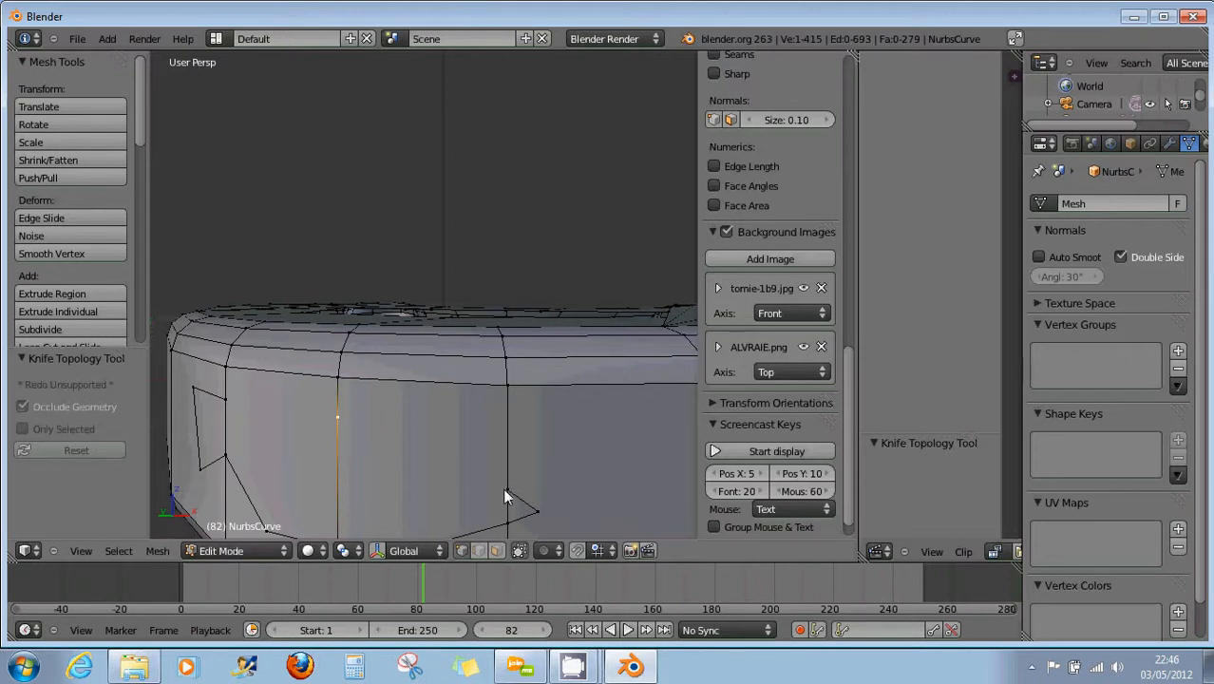
{"action": "key", "text": "k"}
{"action": "key", "text": "Return"}
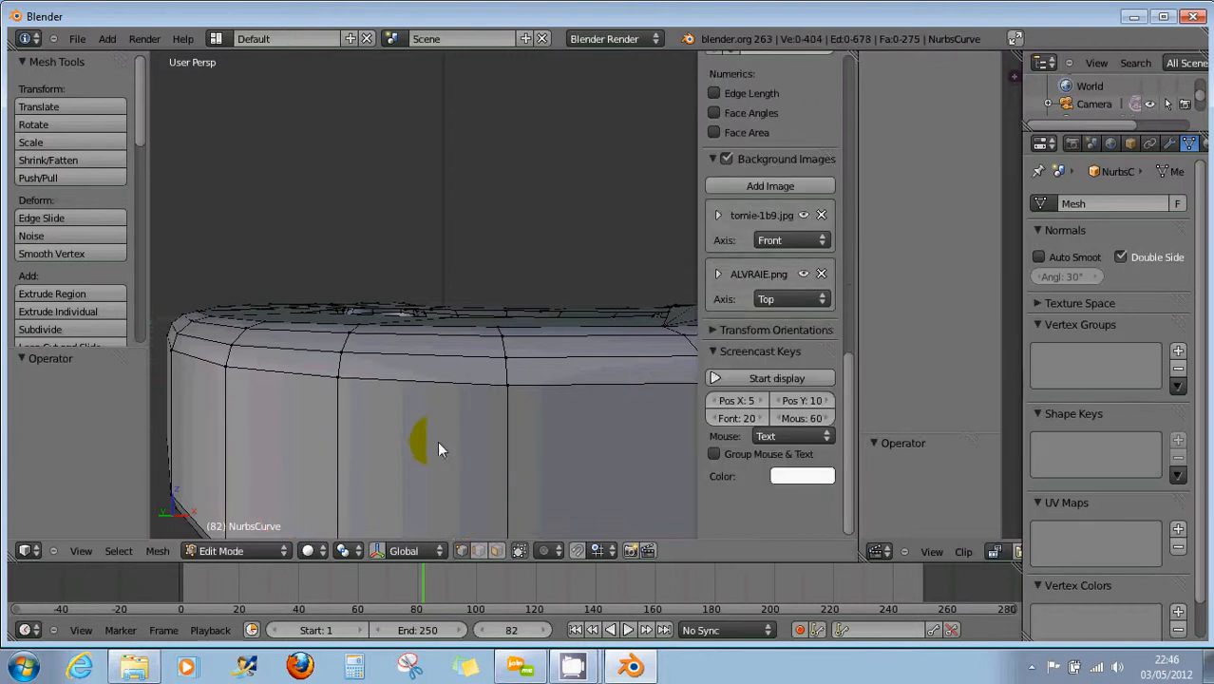
Knife-cut an open curved line inside a single side-wall face, ending on the face's vertical edge
{"action": "scroll", "coordinate": [433, 446], "scroll_direction": "down", "scroll_amount": 5}
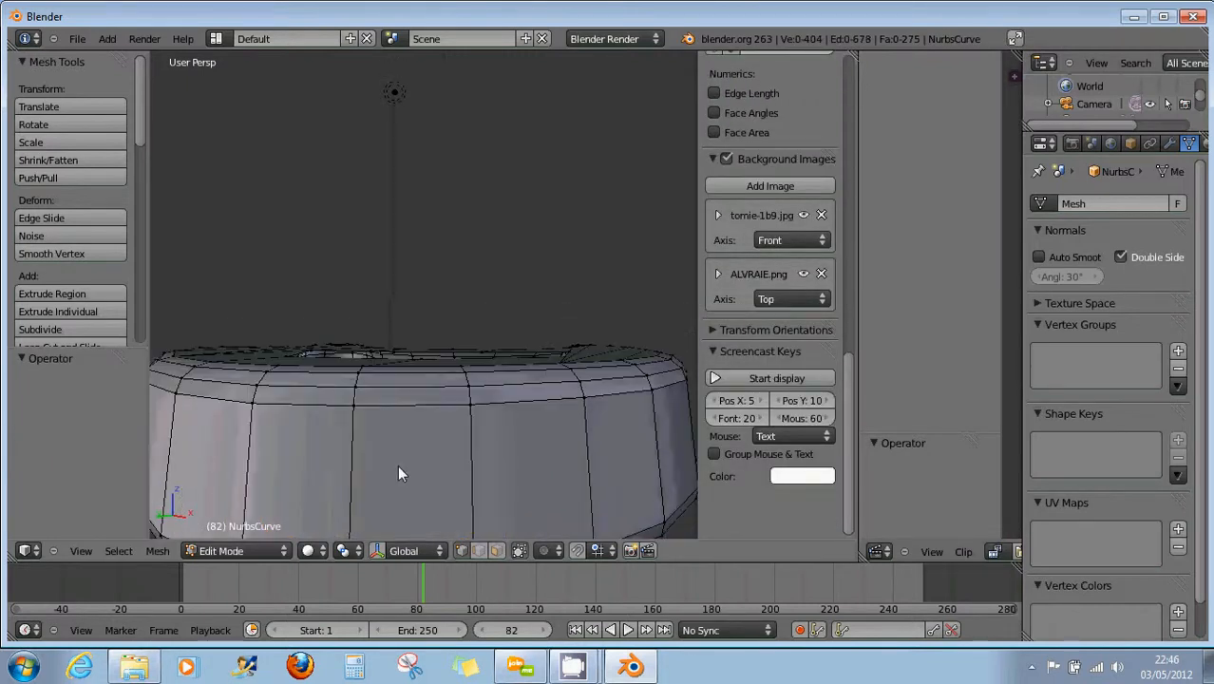
{"action": "key", "text": "k"}
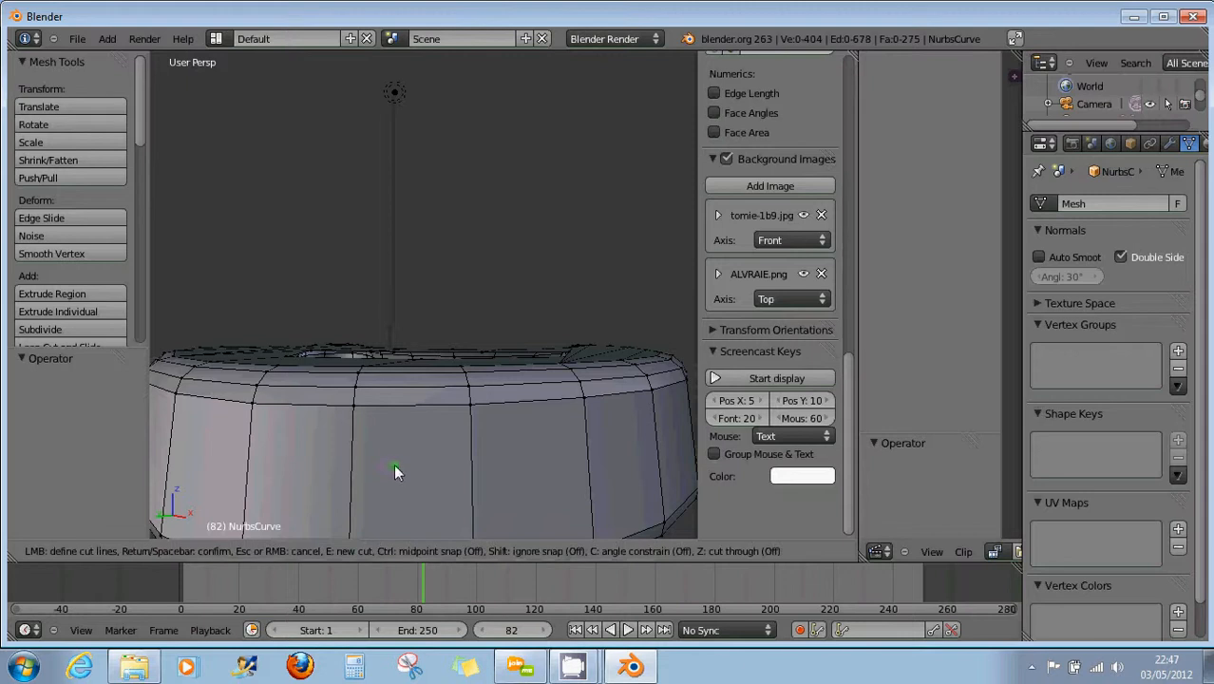
{"action": "left_click", "coordinate": [407, 438]}
{"action": "left_click", "coordinate": [367, 466]}
{"action": "left_click", "coordinate": [386, 508]}
{"action": "left_click", "coordinate": [439, 516]}
{"action": "left_click", "coordinate": [472, 475]}
{"action": "key", "text": "Return"}
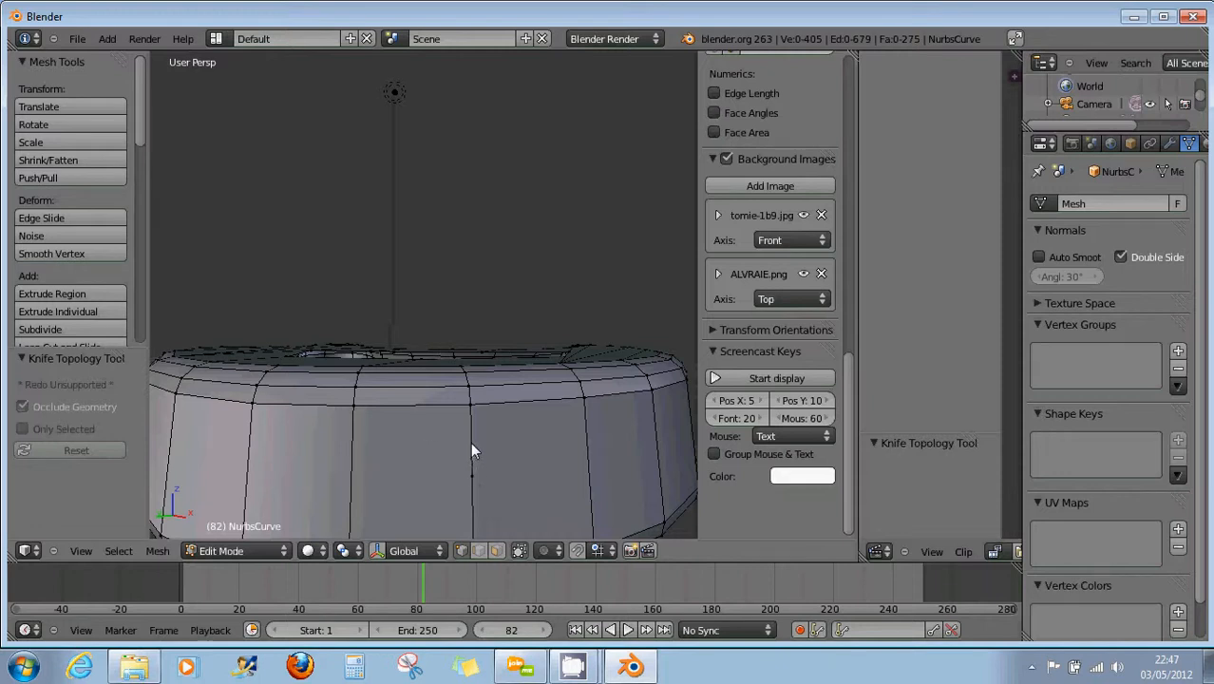
Knife-cut a nearly horizontal line across the same side-wall face from edge to edge, ending just inside the neighbouring face
{"action": "key", "text": "k"}
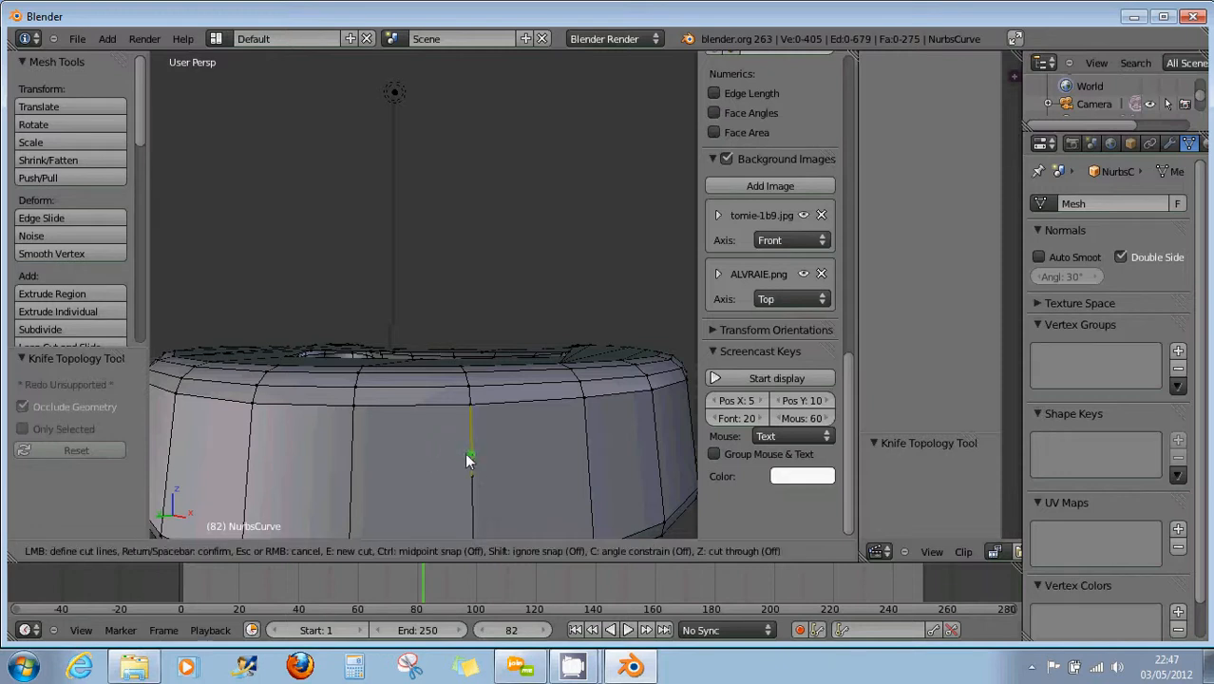
{"action": "left_click", "coordinate": [471, 451]}
{"action": "left_click", "coordinate": [350, 454]}
{"action": "left_click", "coordinate": [333, 460]}
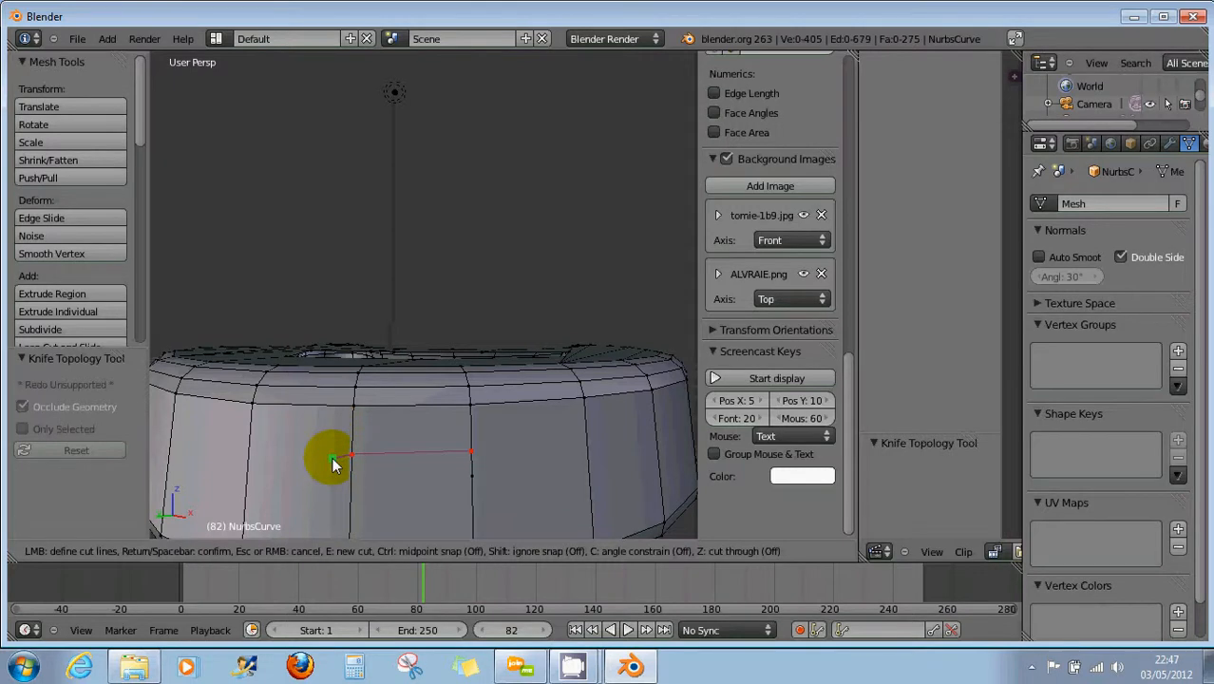
{"action": "key", "text": "Return"}
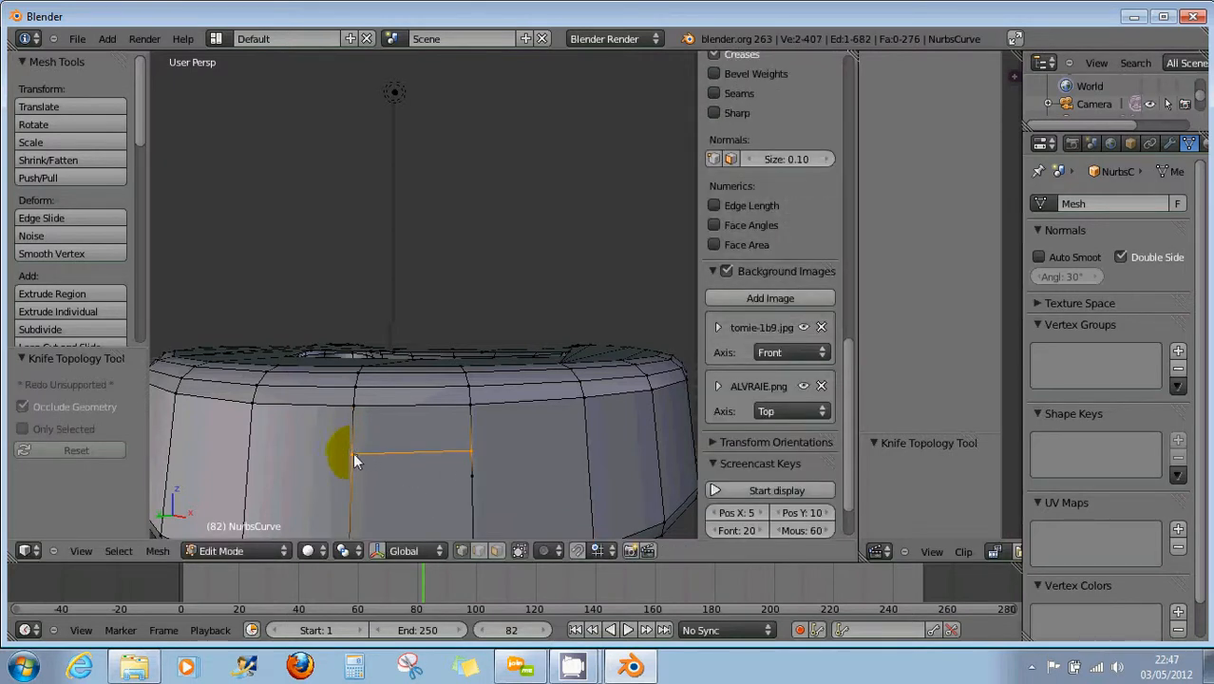
Knife-cut a line across the adjacent side-wall face, extending the horizontal cut to that face's far vertical edge
{"action": "key", "text": "k"}
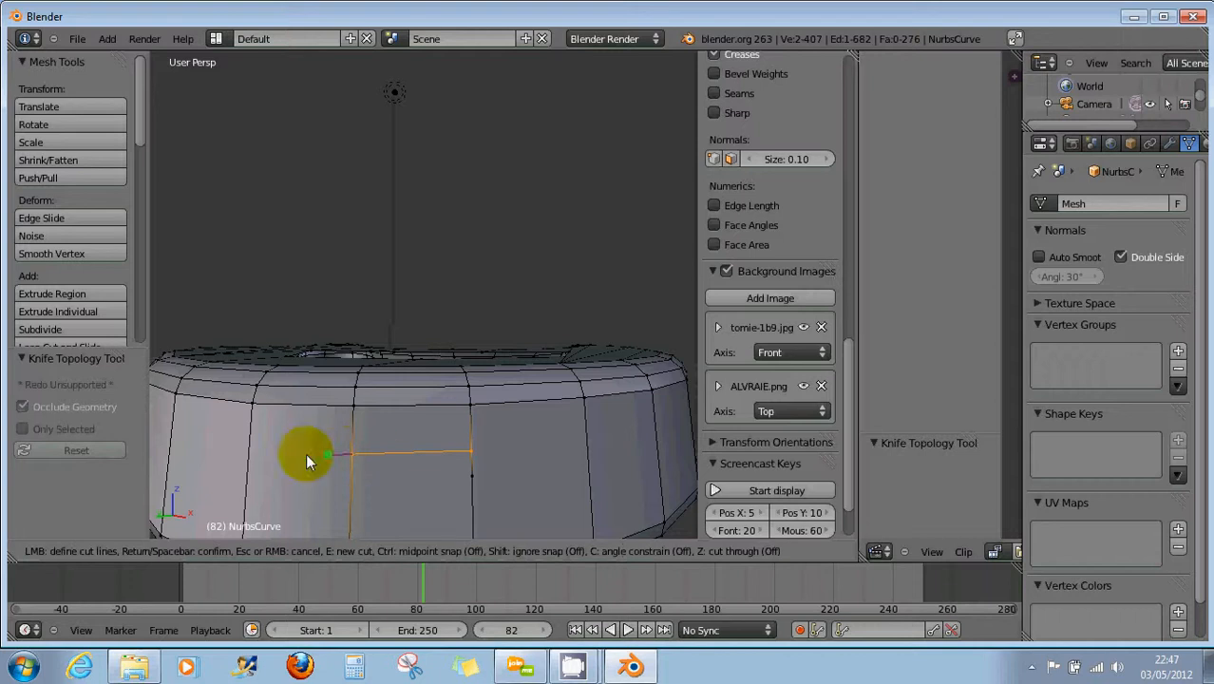
{"action": "left_click", "coordinate": [250, 452]}
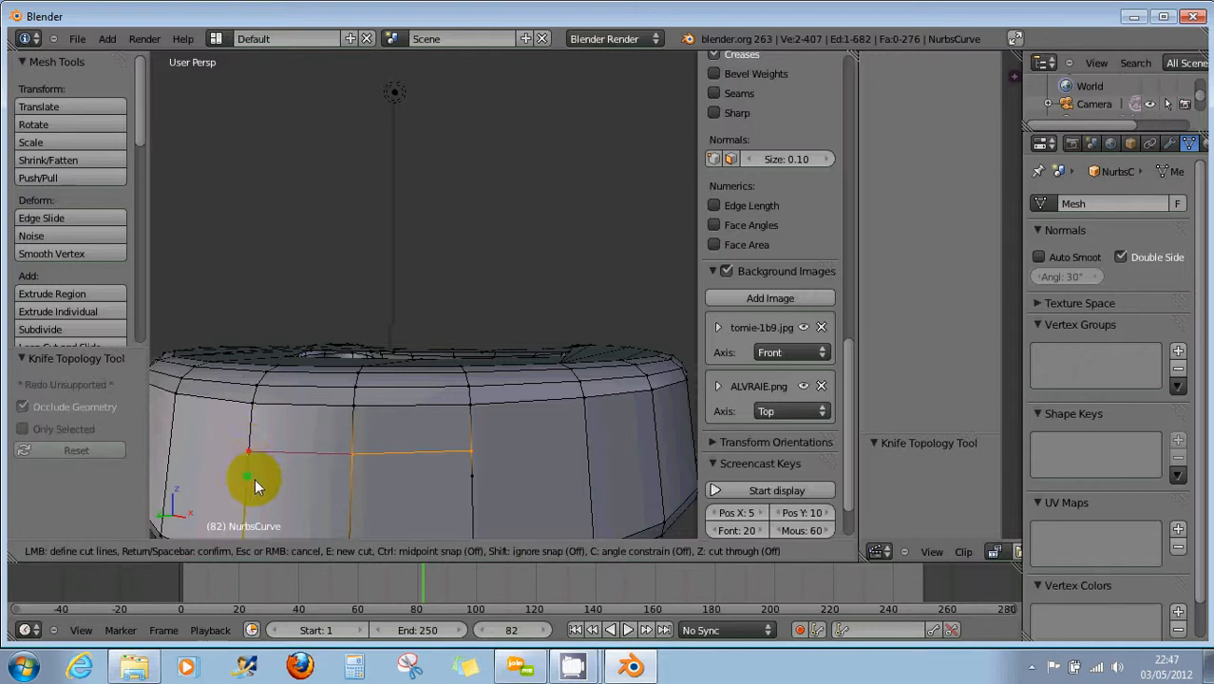
{"action": "left_click", "coordinate": [348, 509]}
{"action": "key", "text": "Return"}
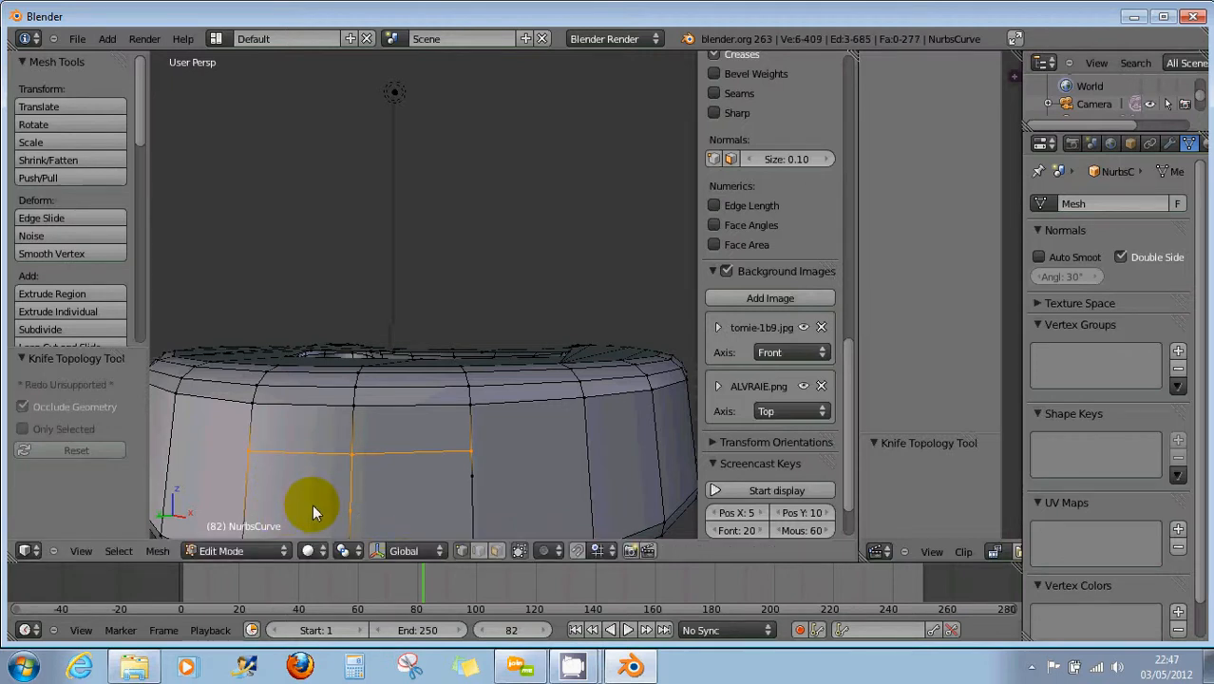
Knife-cut an open zigzag line inside the side-wall face just below the new horizontal cut
{"action": "scroll", "coordinate": [313, 505], "scroll_direction": "down", "scroll_amount": 1}
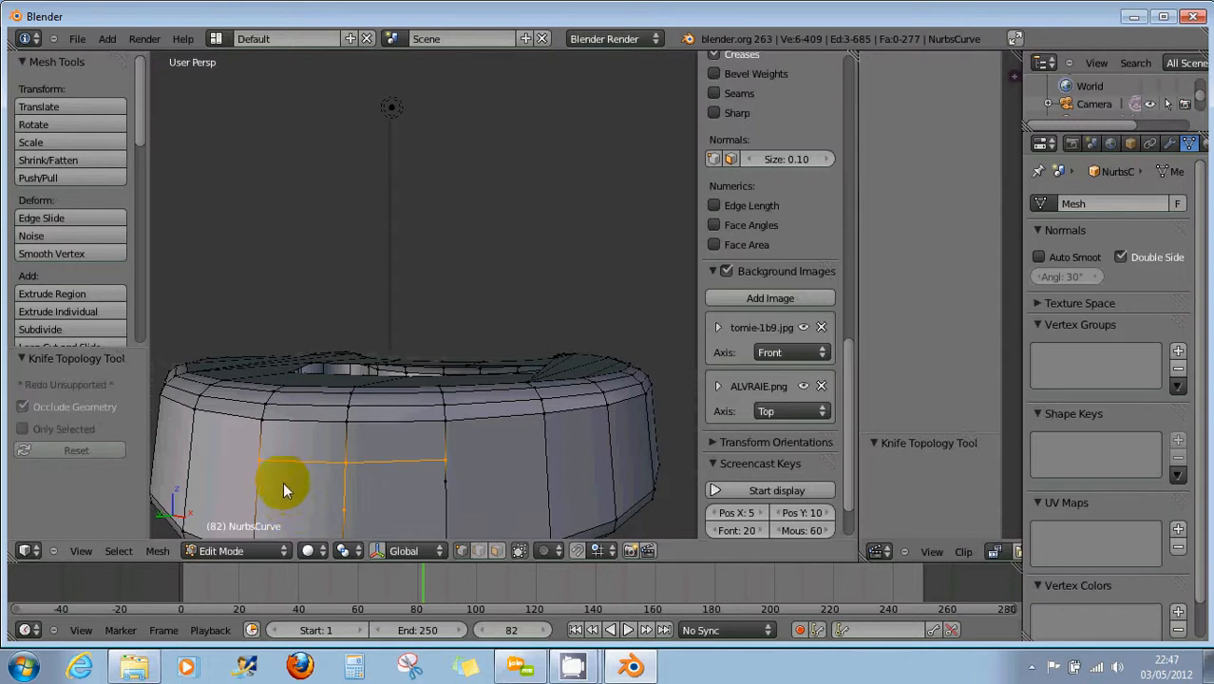
{"action": "key", "text": "k"}
{"action": "left_click", "coordinate": [284, 482]}
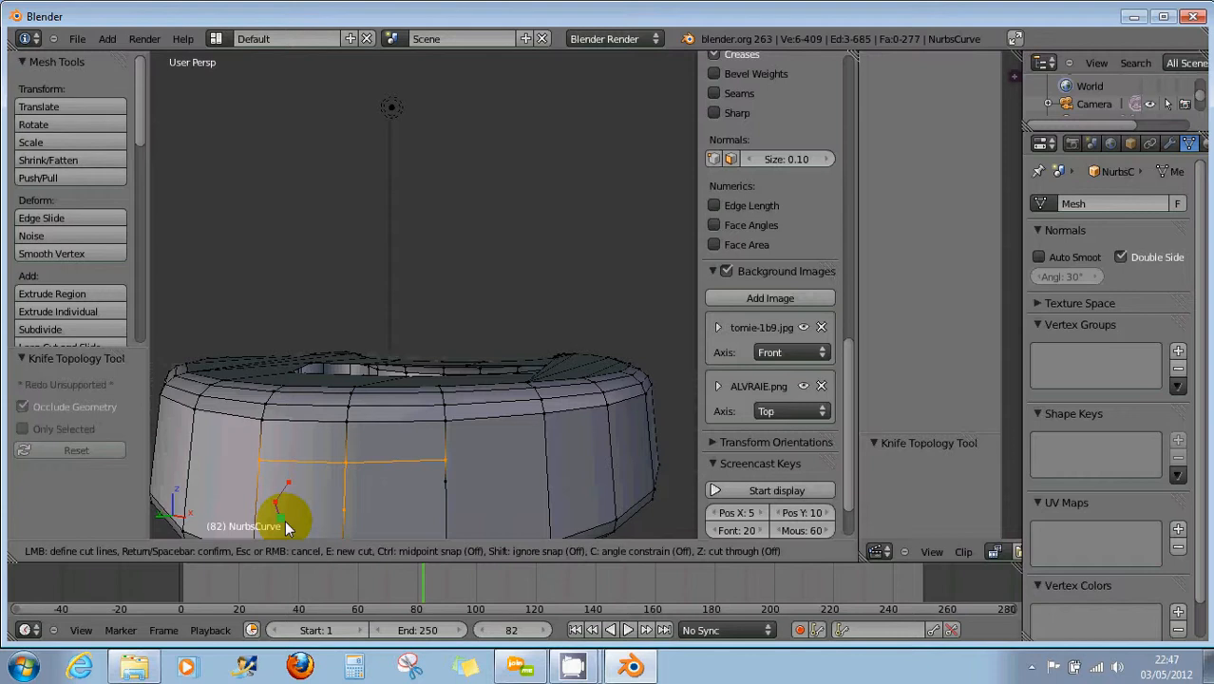
{"action": "left_click", "coordinate": [294, 524]}
{"action": "left_click", "coordinate": [326, 515]}
{"action": "left_click", "coordinate": [326, 495]}
{"action": "key", "text": "Return"}
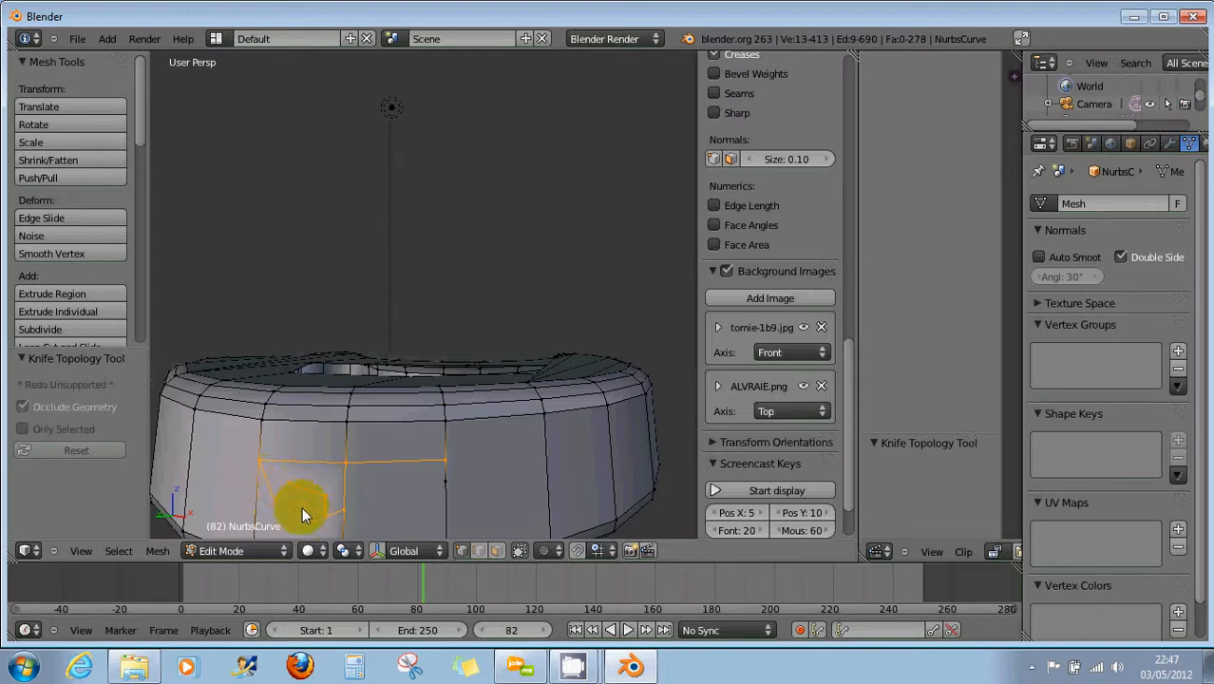
Switch to face select mode, select the jagged face between the horizontal and zigzag cuts, and extrude it slightly outward
{"action": "right_click", "coordinate": [273, 499]}
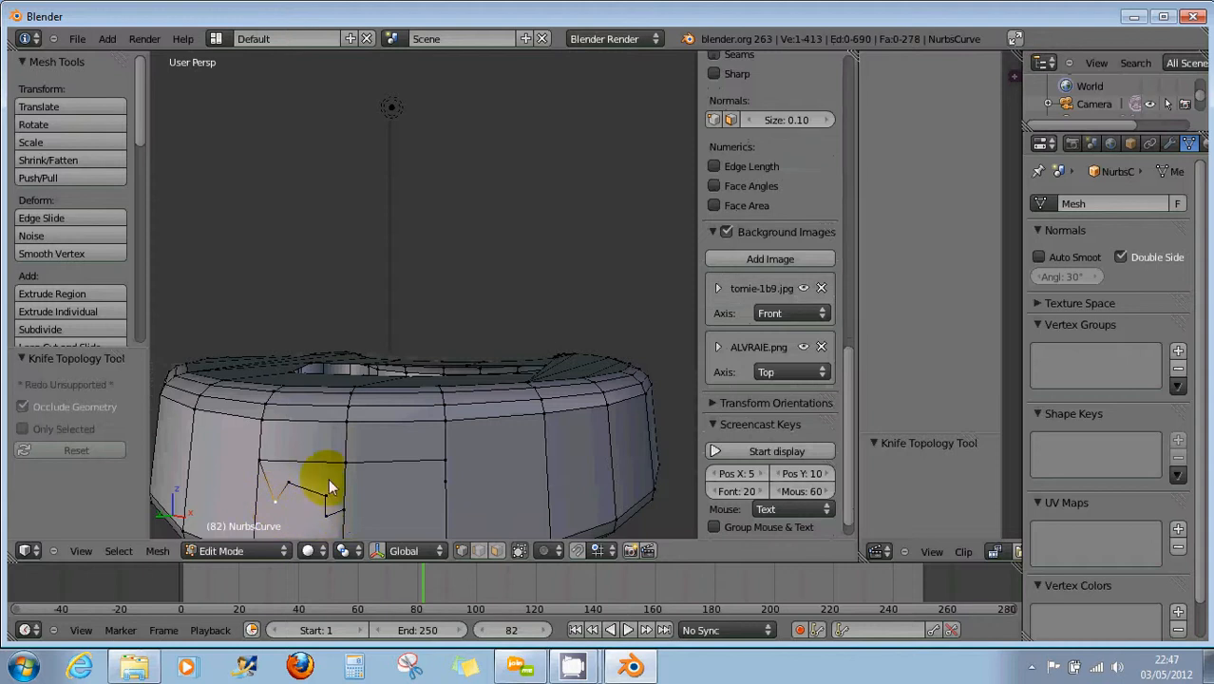
{"action": "left_click", "coordinate": [496, 550]}
{"action": "right_click", "coordinate": [317, 476]}
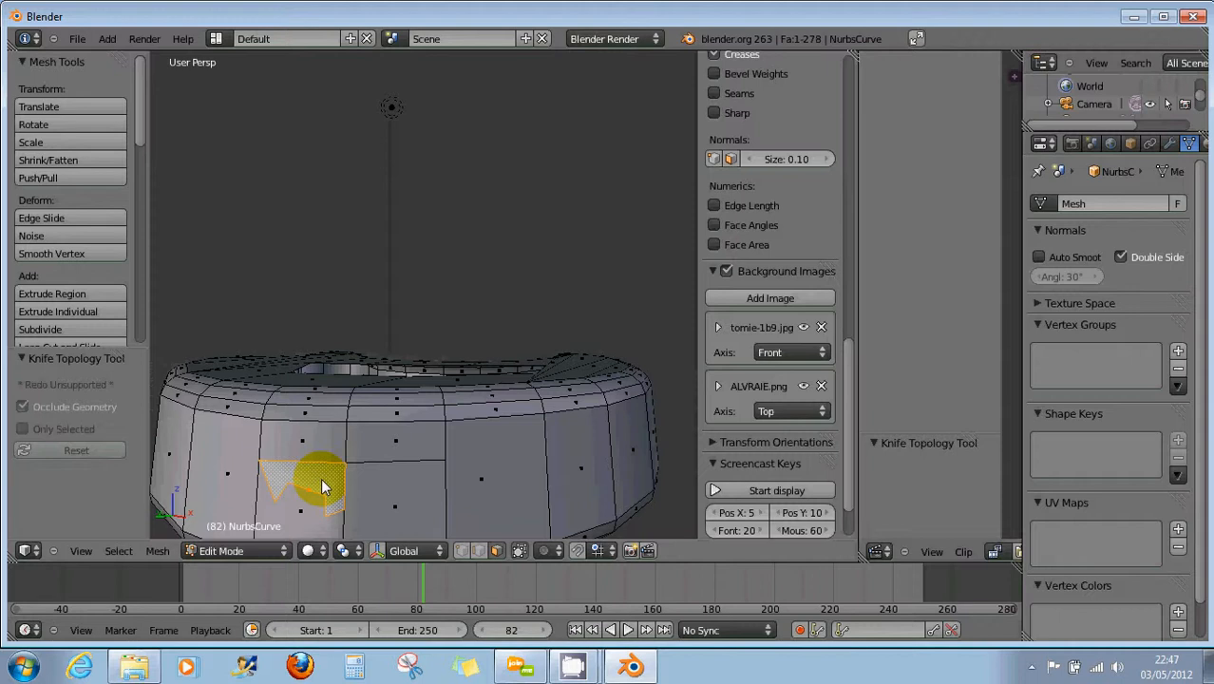
{"action": "key", "text": "e"}
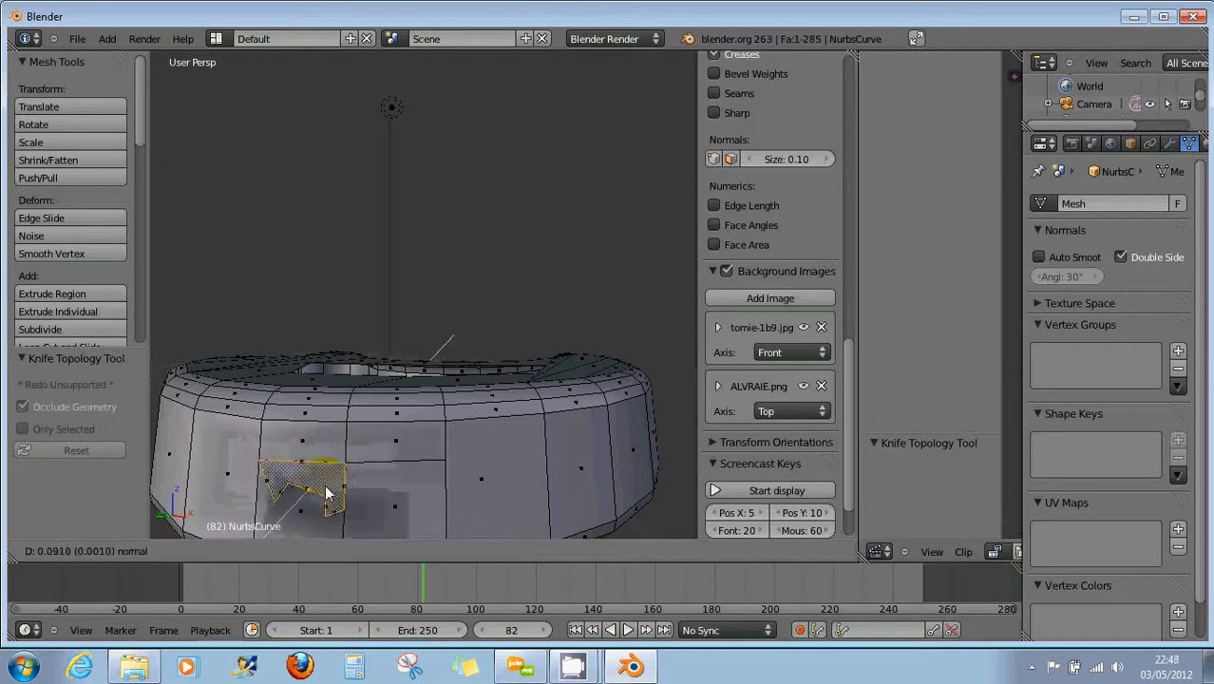
{"action": "left_click", "coordinate": [302, 504]}
Extrude the jagged face further outward by about X -0.294 and Y -0.175
{"action": "middle_click_drag", "start_coordinate": [372, 496], "coordinate": [323, 487]}
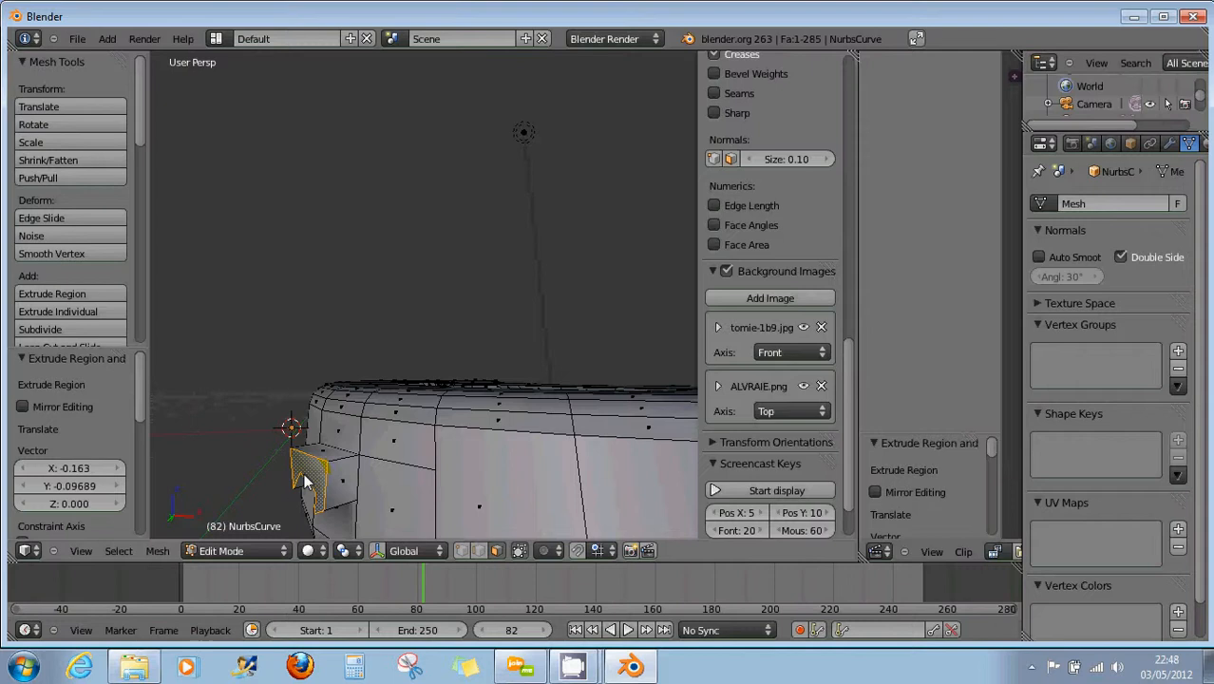
{"action": "key", "text": "e"}
{"action": "left_click", "coordinate": [233, 479]}
{"action": "middle_click_drag", "start_coordinate": [247, 477], "coordinate": [361, 478]}
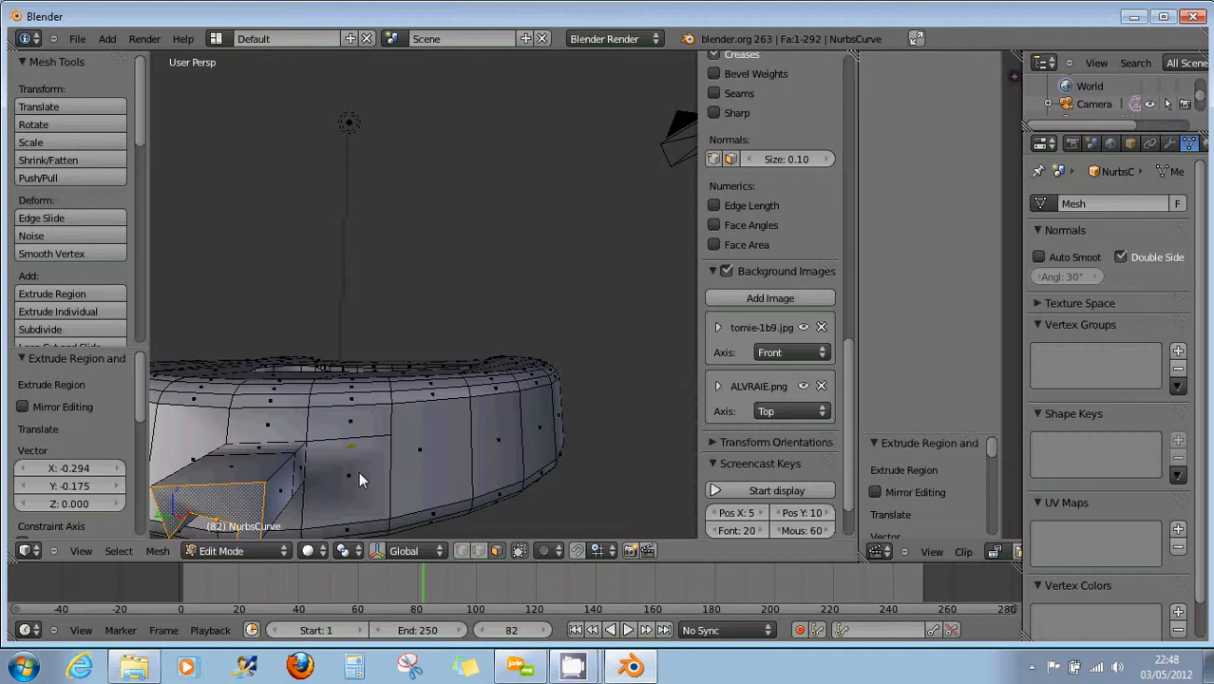
{"action": "middle_click_drag", "start_coordinate": [436, 458], "coordinate": [410, 457]}
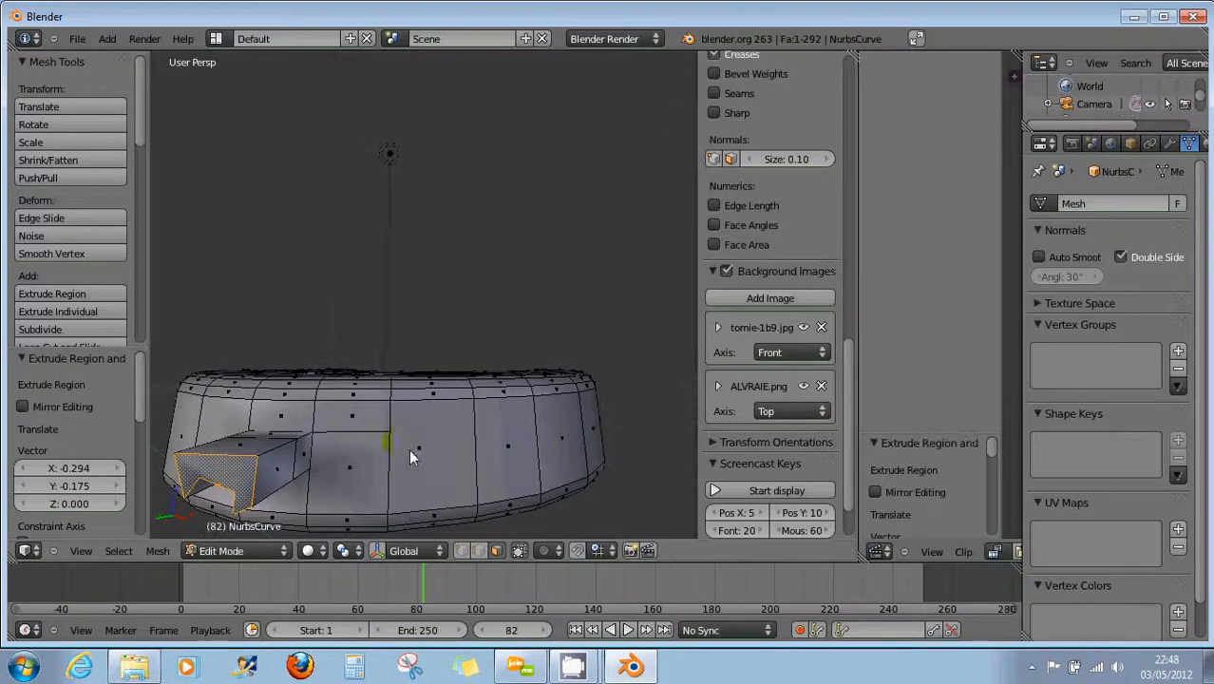
{"action": "key", "text": "k"}
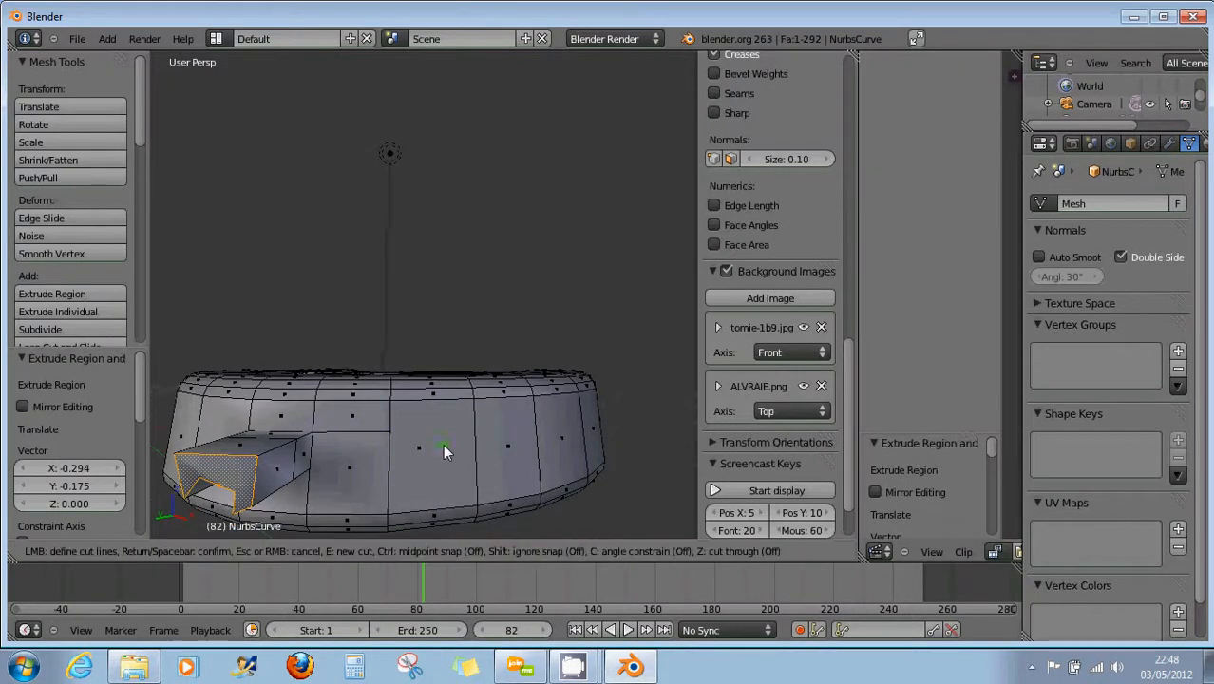
{"action": "left_click", "coordinate": [424, 418]}
{"action": "left_click", "coordinate": [444, 483]}
{"action": "left_click", "coordinate": [478, 465]}
{"action": "left_click", "coordinate": [453, 445]}
{"action": "key", "text": "Escape"}
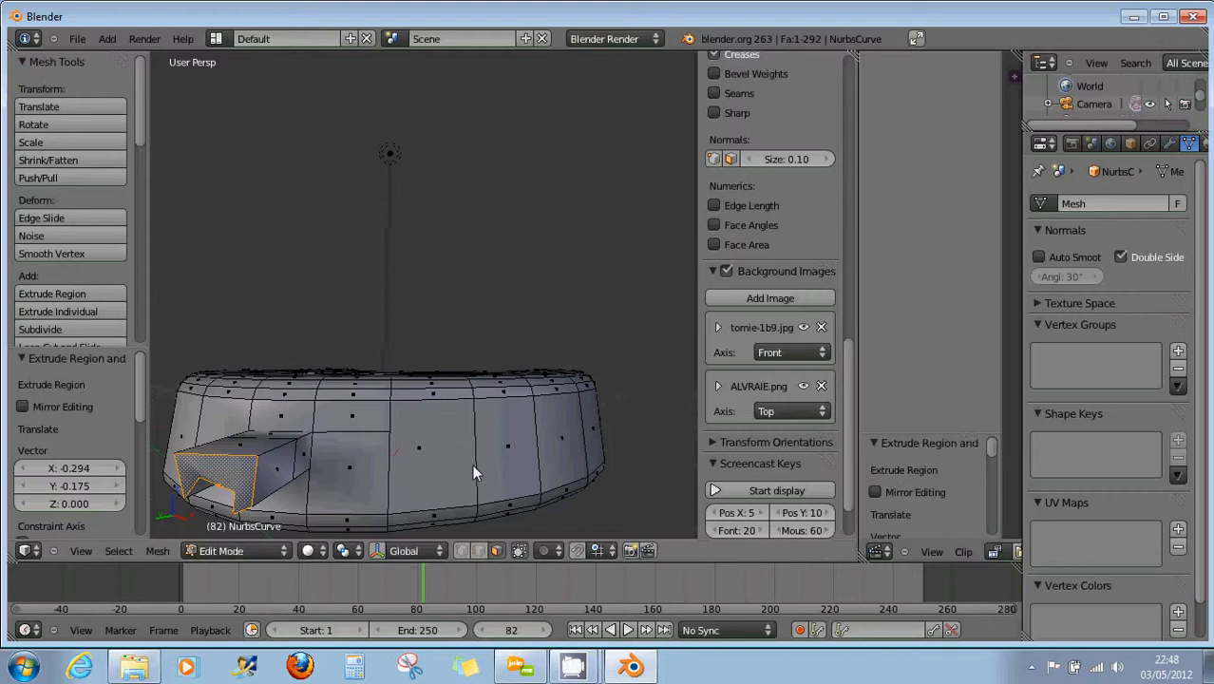
Start a knife cut with a long, slightly rising line across four side-wall faces beside the extruded block
{"action": "middle_click_drag", "start_coordinate": [486, 492], "coordinate": [422, 472]}
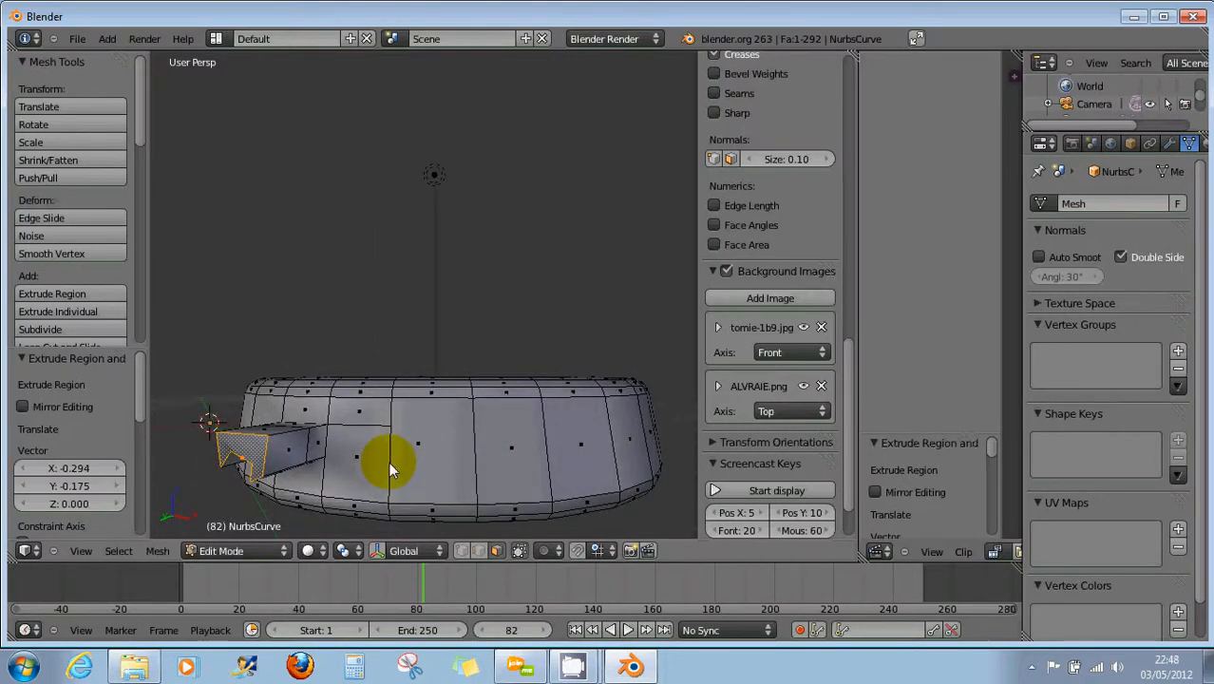
{"action": "key", "text": "k"}
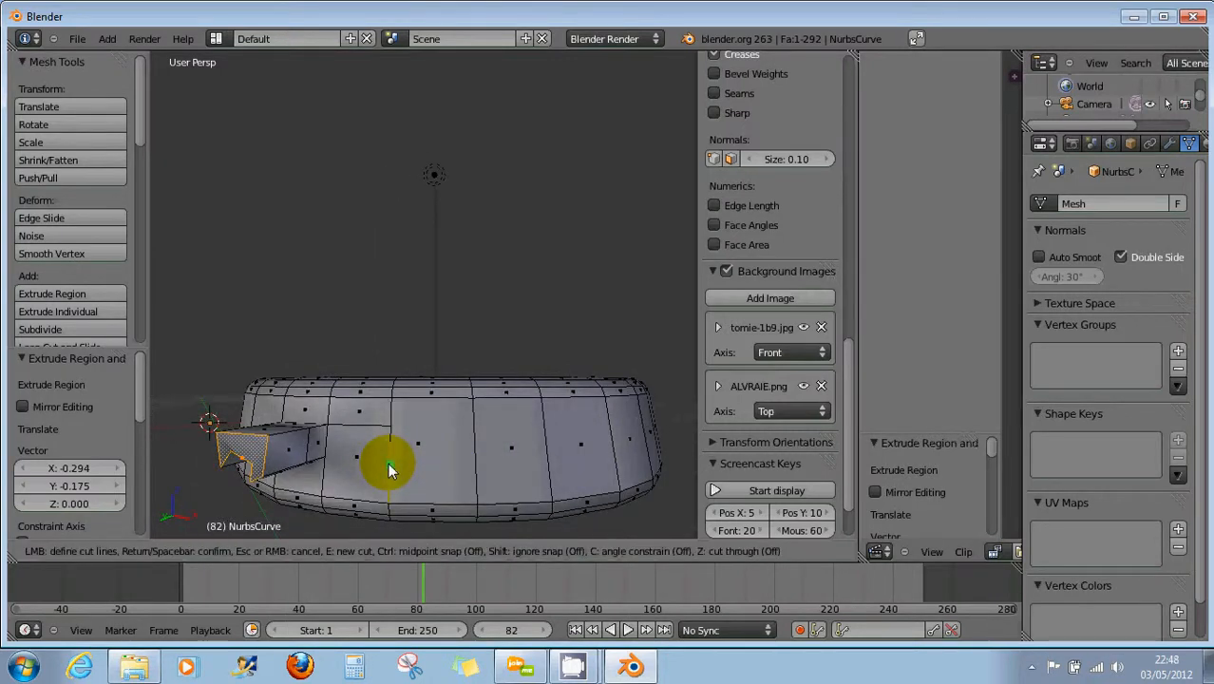
{"action": "left_click_drag", "start_coordinate": [389, 470], "coordinate": [627, 448]}
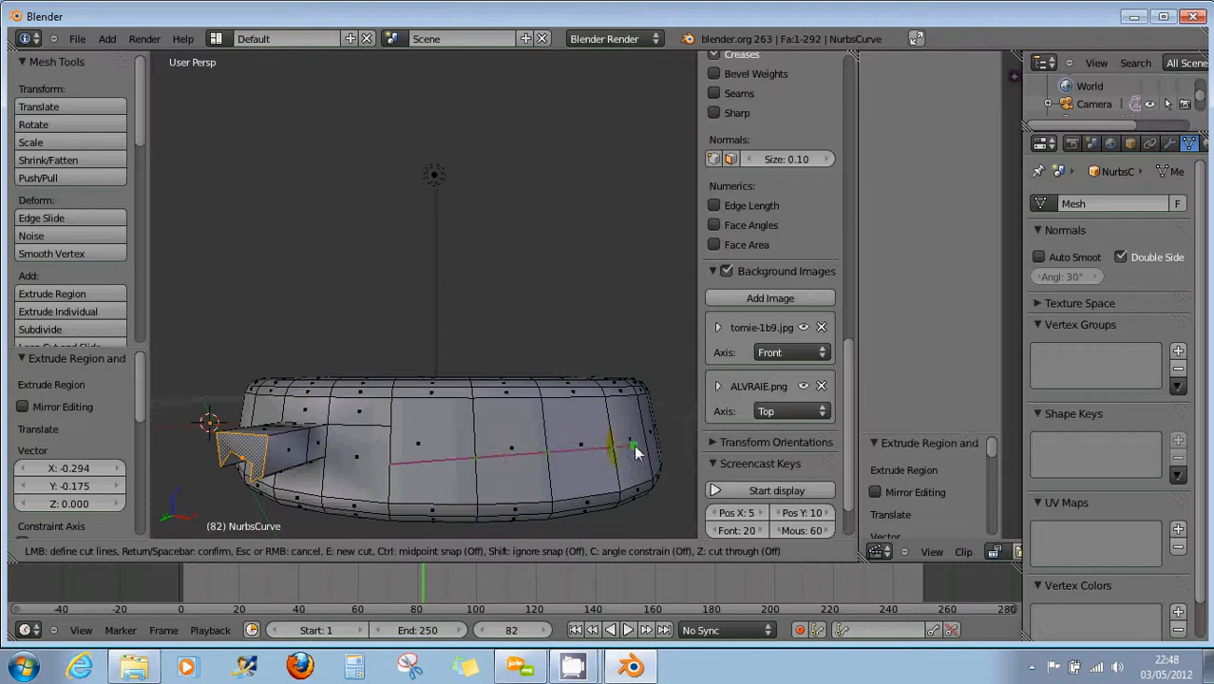
{"action": "left_click", "coordinate": [644, 445]}
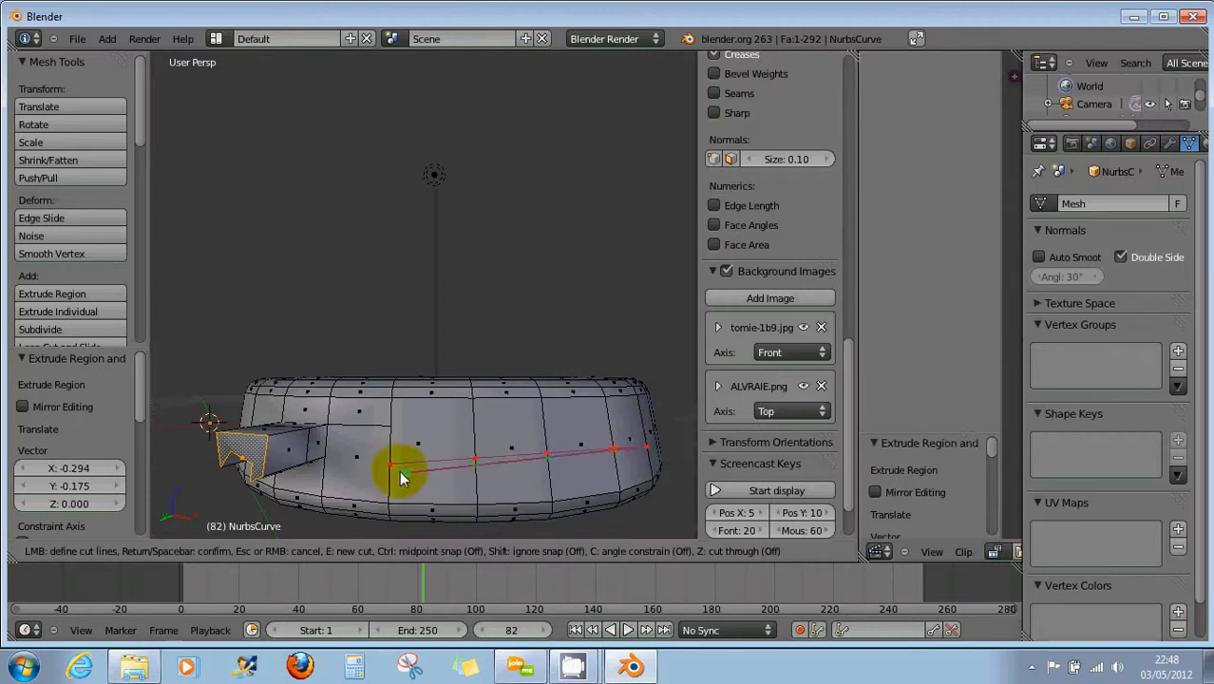
Continue the same knife cut from another viewing angle, adding a second line above the first across the side-wall faces, and apply it
{"action": "mouse_move", "coordinate": [645, 435]}
{"action": "middle_mouse_down"}
{"action": "mouse_move", "coordinate": [534, 425]}
{"action": "mouse_move", "coordinate": [637, 421]}
{"action": "middle_mouse_up"}
{"action": "left_click", "coordinate": [638, 415]}
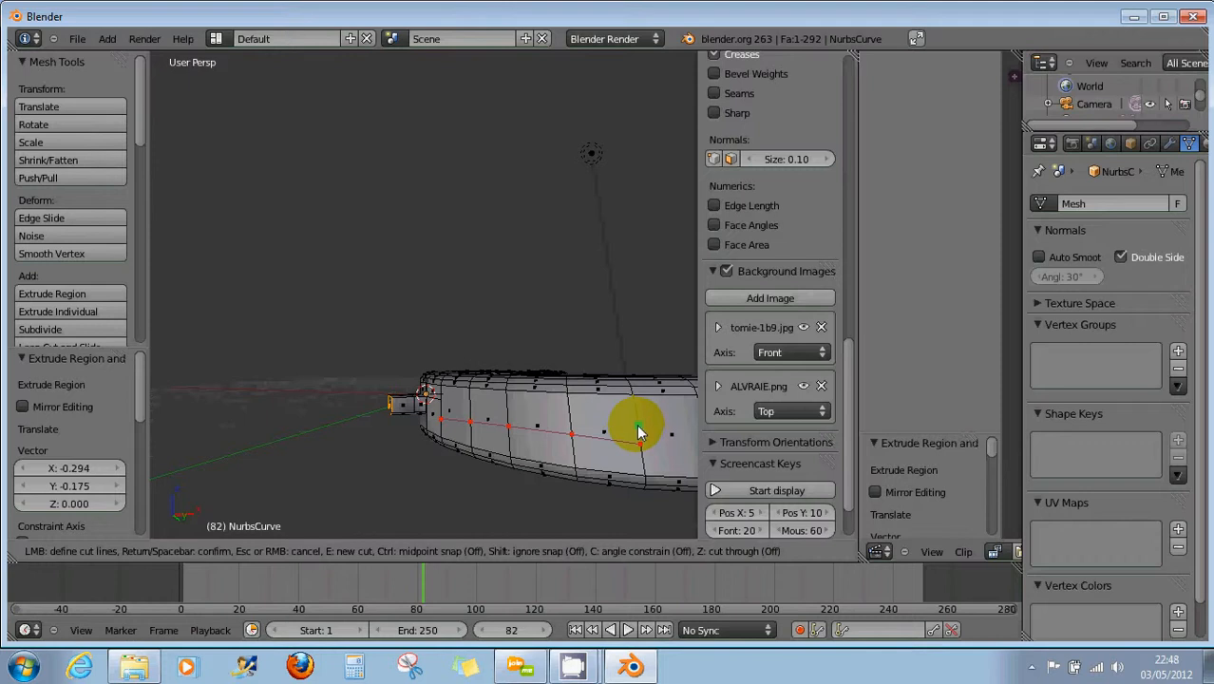
{"action": "left_click", "coordinate": [643, 465]}
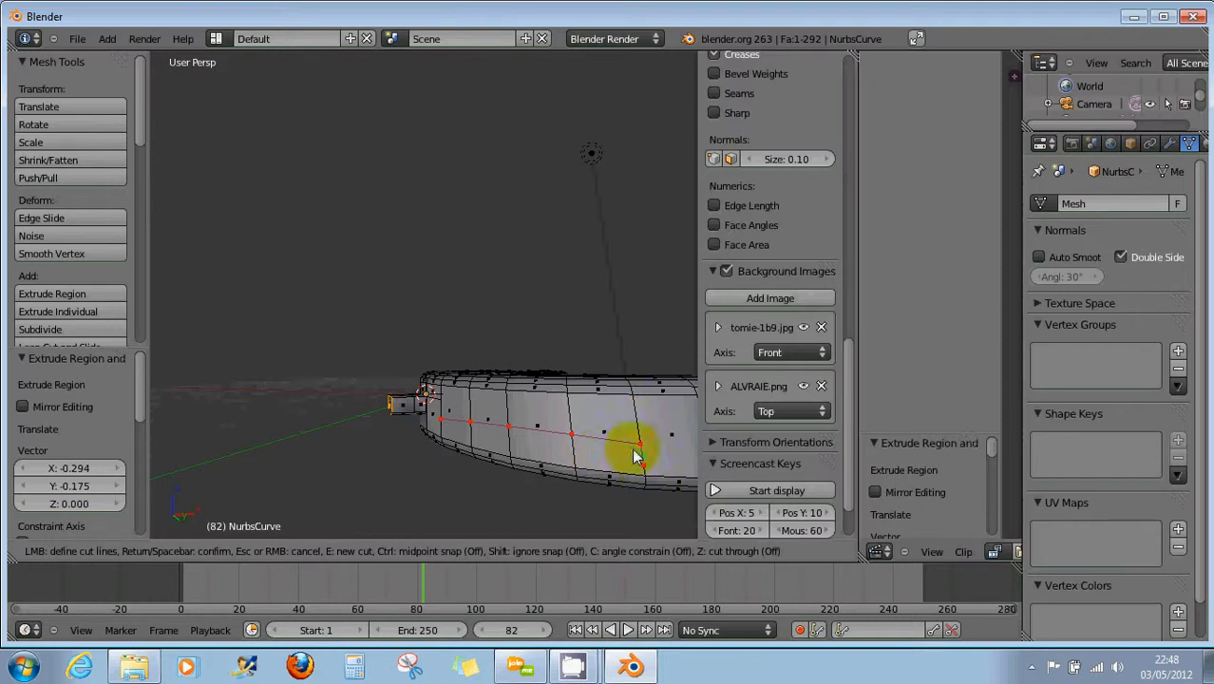
{"action": "left_click_drag", "start_coordinate": [637, 420], "coordinate": [525, 418]}
{"action": "left_click", "coordinate": [506, 410]}
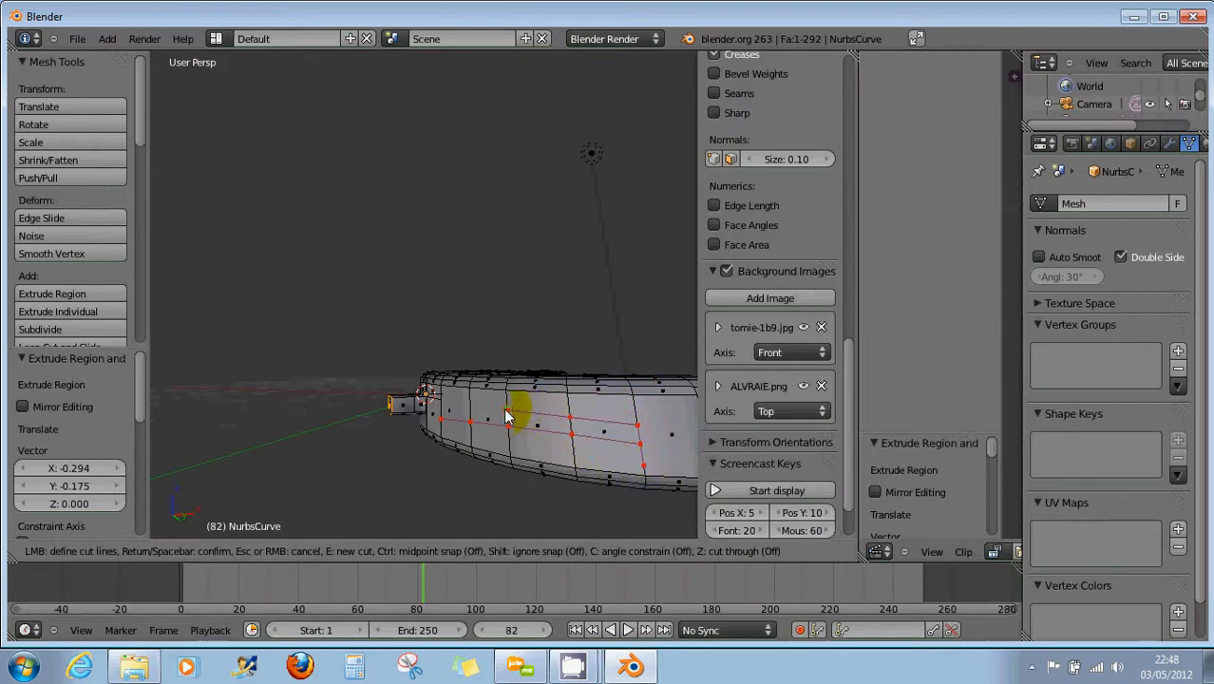
{"action": "left_click", "coordinate": [441, 400]}
{"action": "mouse_move", "coordinate": [497, 453]}
{"action": "left_mouse_down"}
{"action": "mouse_move", "coordinate": [619, 461]}
{"action": "mouse_move", "coordinate": [668, 382]}
{"action": "mouse_move", "coordinate": [613, 488]}
{"action": "left_mouse_up"}
{"action": "key", "text": "Return"}
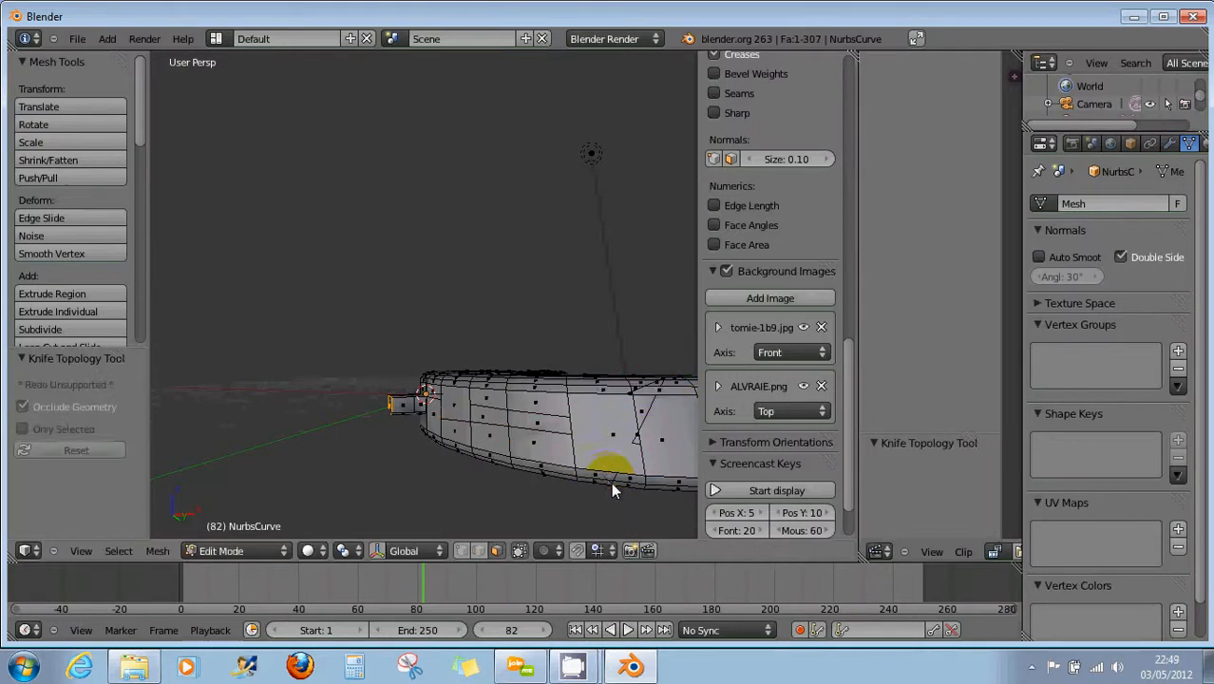
{"action": "middle_click_drag", "start_coordinate": [606, 477], "coordinate": [658, 410]}
{"action": "mouse_move", "coordinate": [487, 436]}
{"action": "middle_mouse_down"}
{"action": "mouse_move", "coordinate": [499, 424]}
{"action": "mouse_move", "coordinate": [474, 424]}
{"action": "middle_mouse_up"}
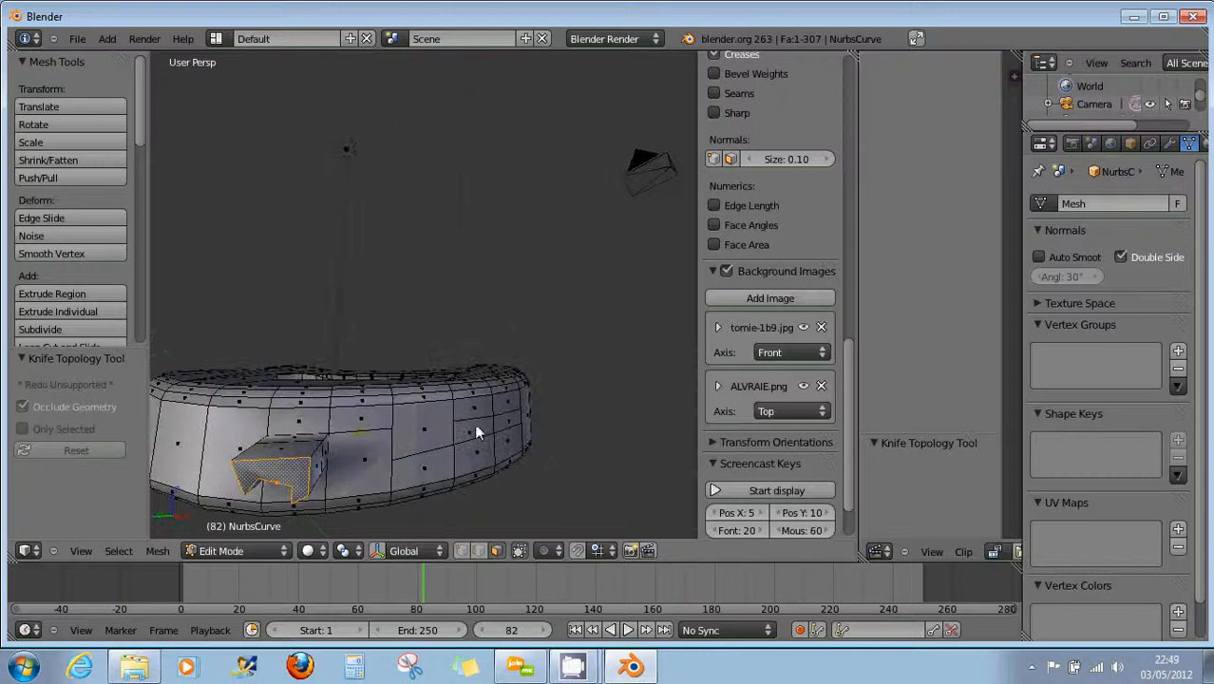
{"action": "middle_click_drag", "start_coordinate": [334, 450], "coordinate": [440, 394]}
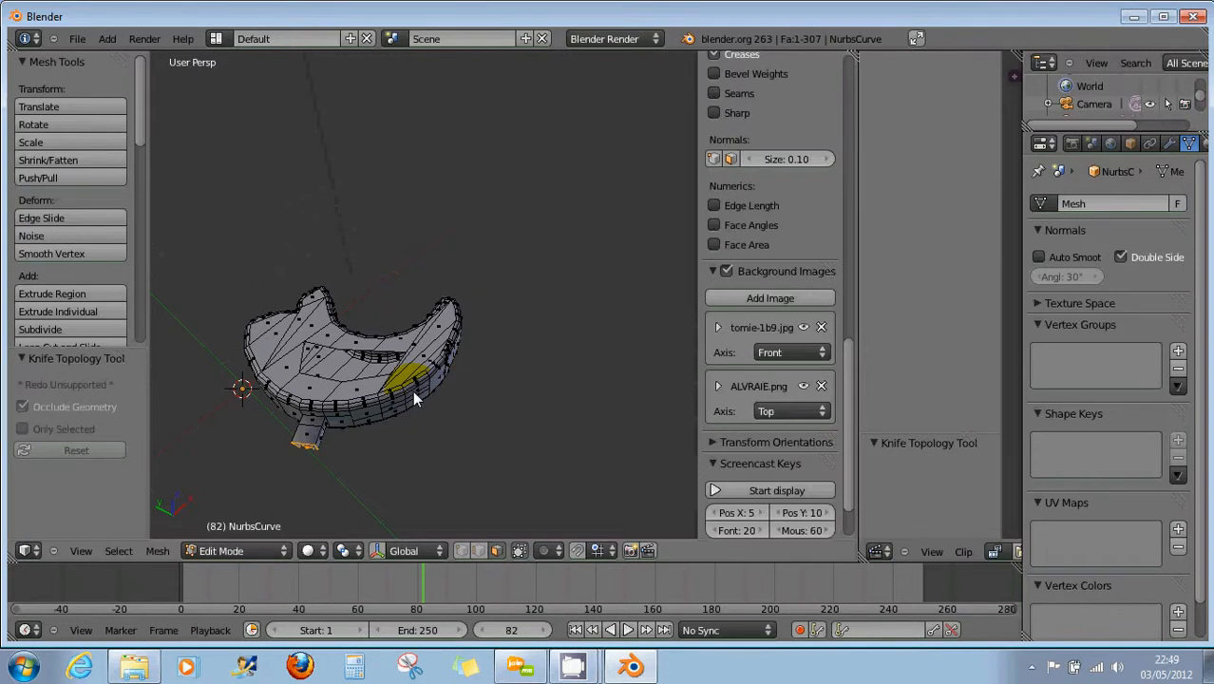
{"action": "middle_click_drag", "start_coordinate": [412, 392], "coordinate": [384, 400]}
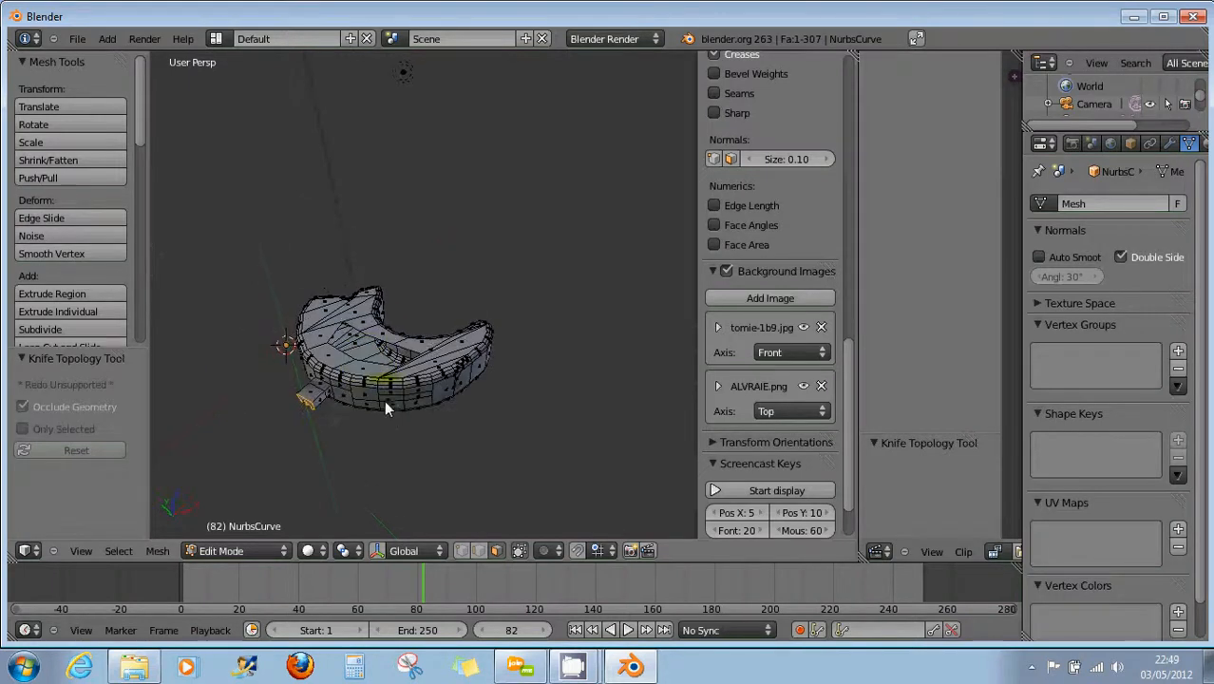
{"action": "scroll", "coordinate": [394, 411], "scroll_direction": "up", "scroll_amount": 8}
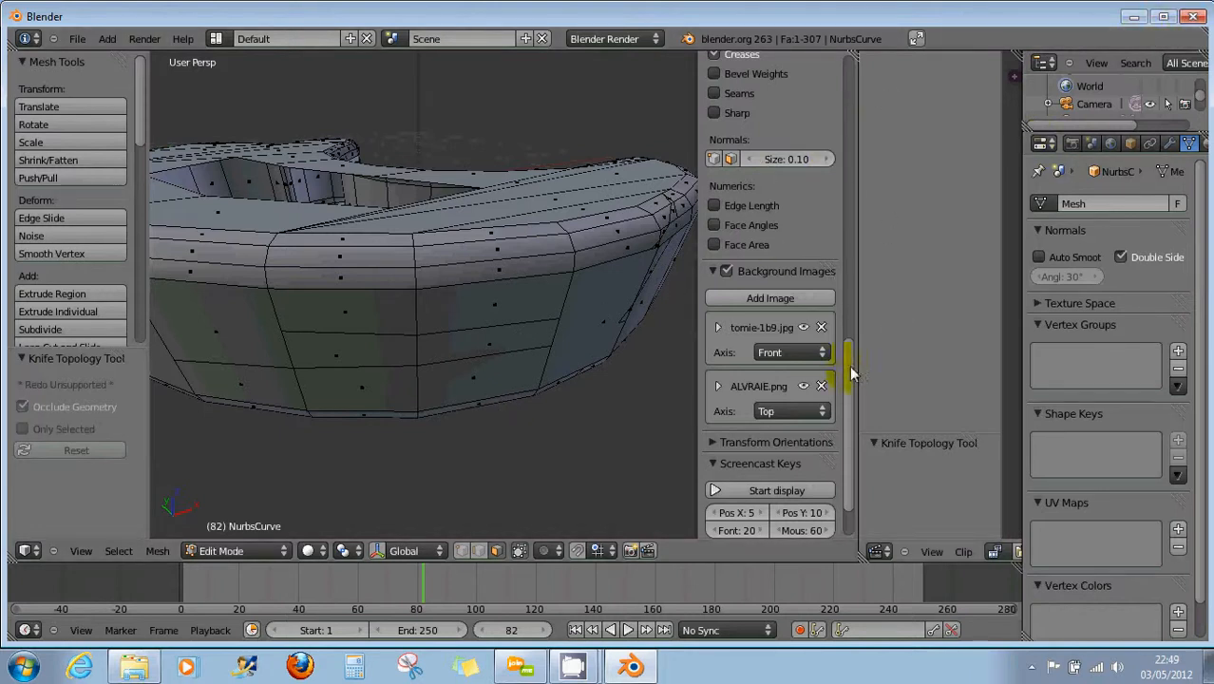
{"action": "left_click_drag", "start_coordinate": [852, 374], "coordinate": [849, 72]}
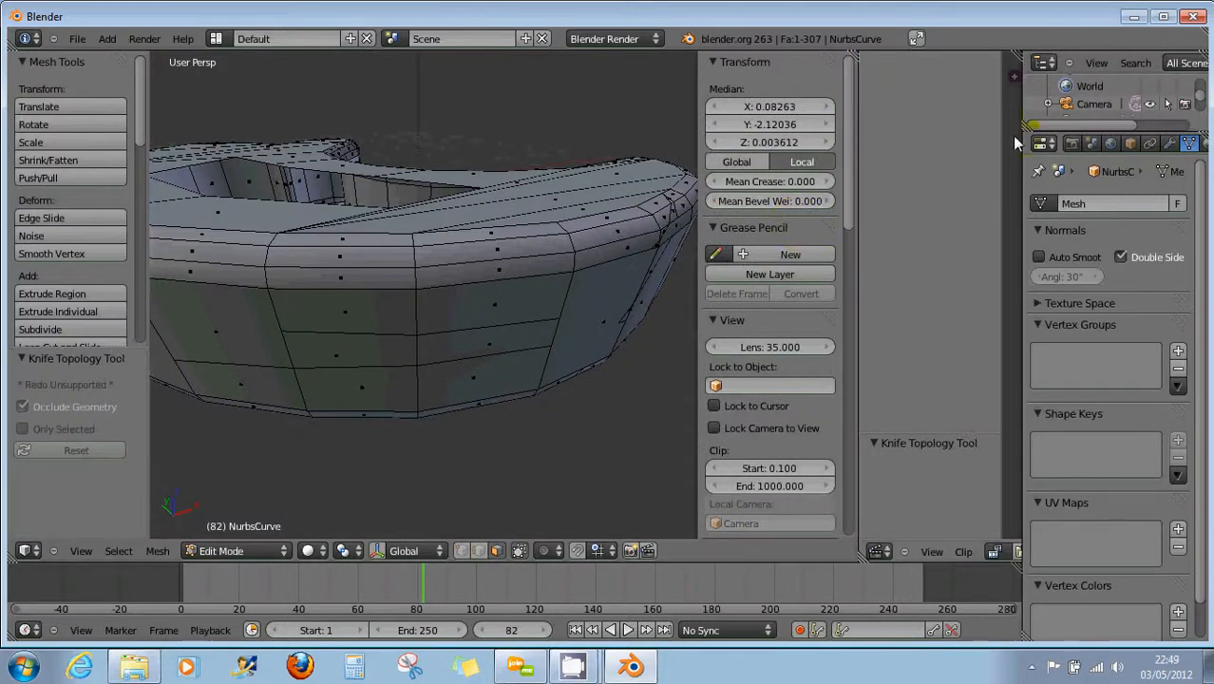
Close Blender and the Vidéos library window
{"action": "left_click", "coordinate": [1195, 19]}
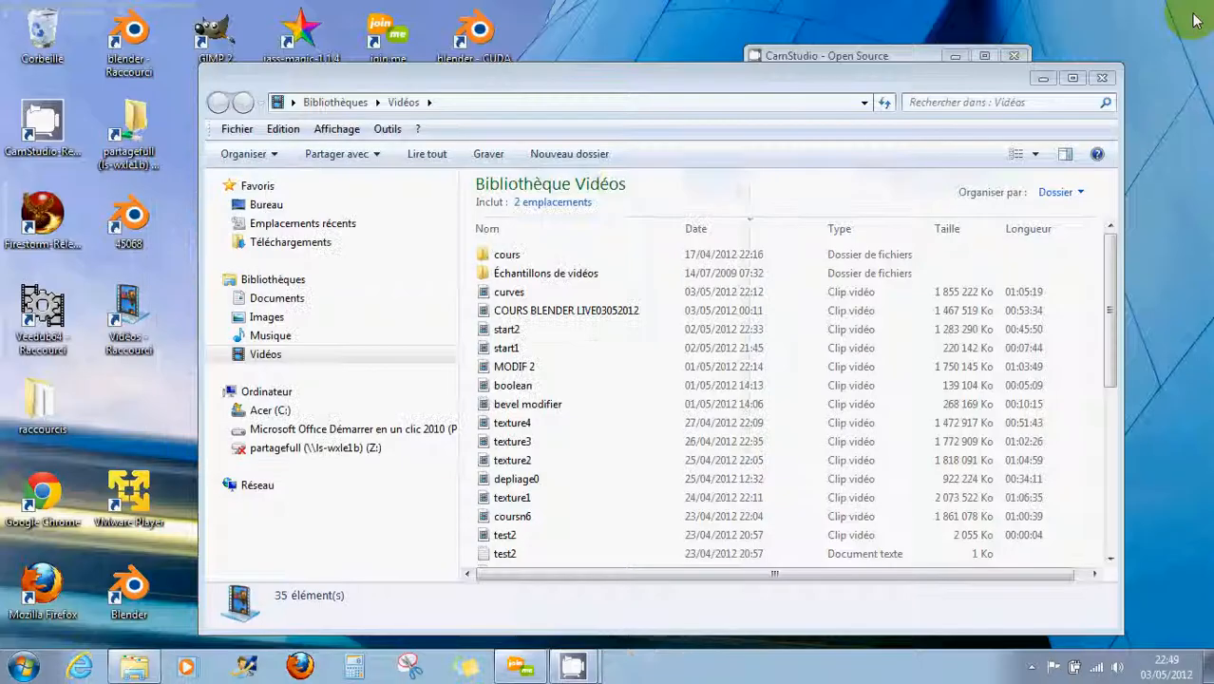
{"action": "left_click", "coordinate": [1099, 81]}
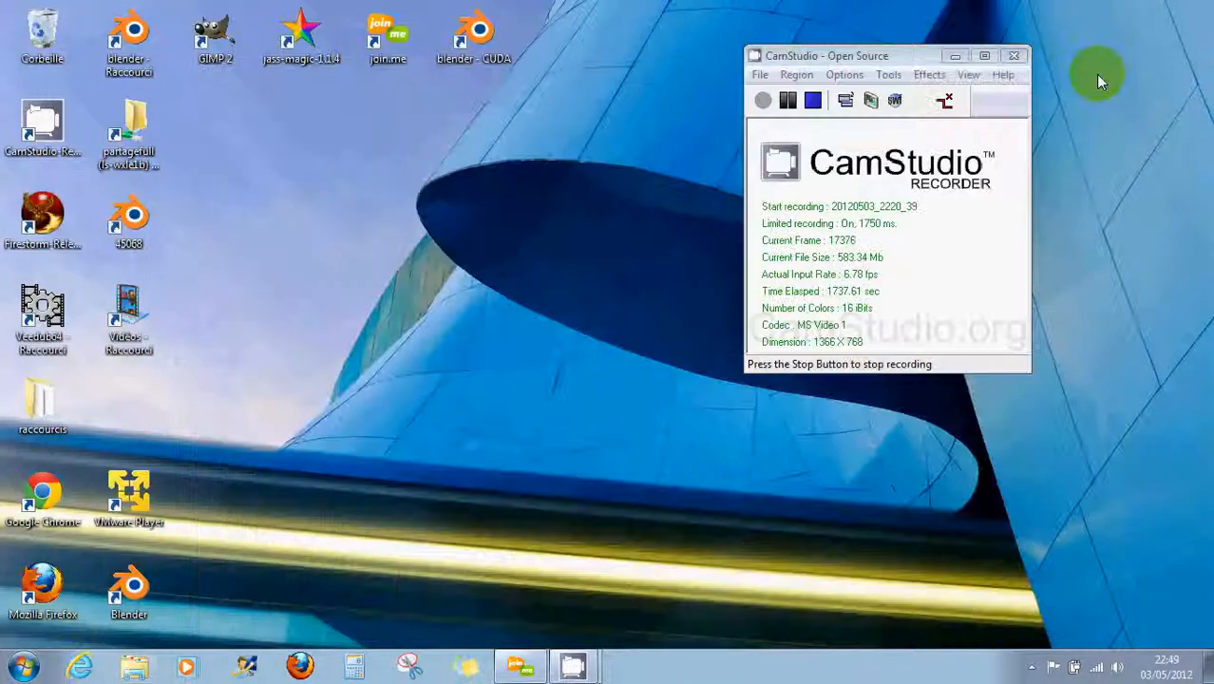